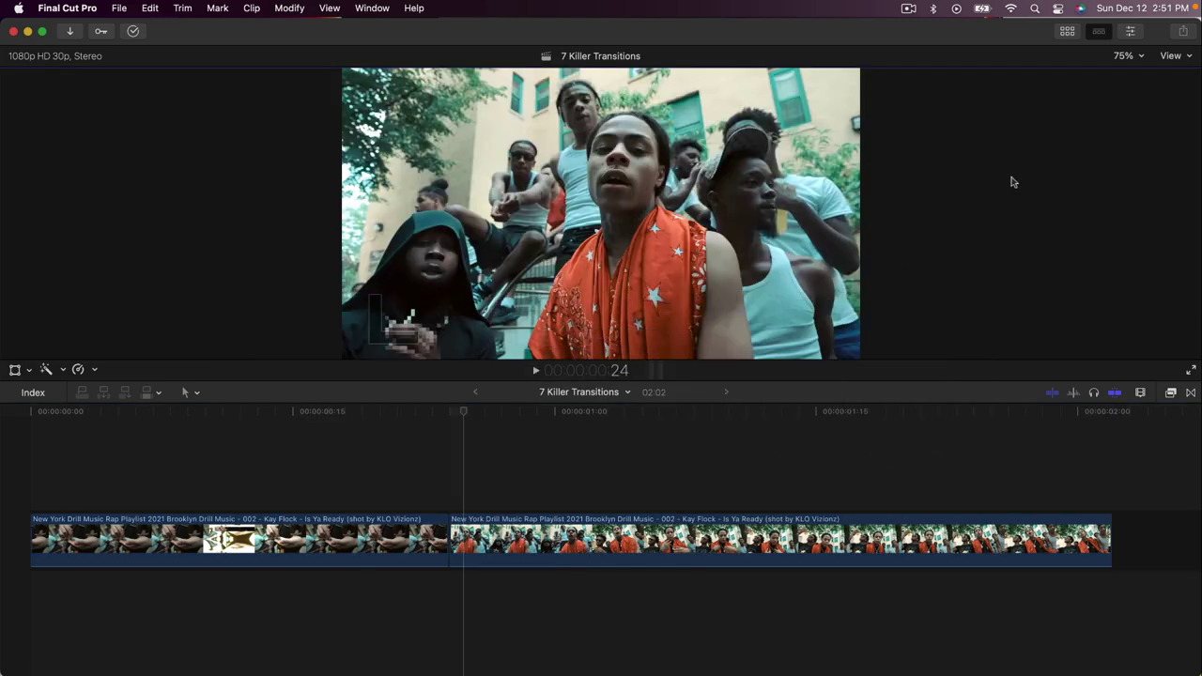
# - Play the timeline from the start to review the cut between the two music video clips
pyautogui.moveTo(465, 413); pyautogui.dragTo(23, 448)
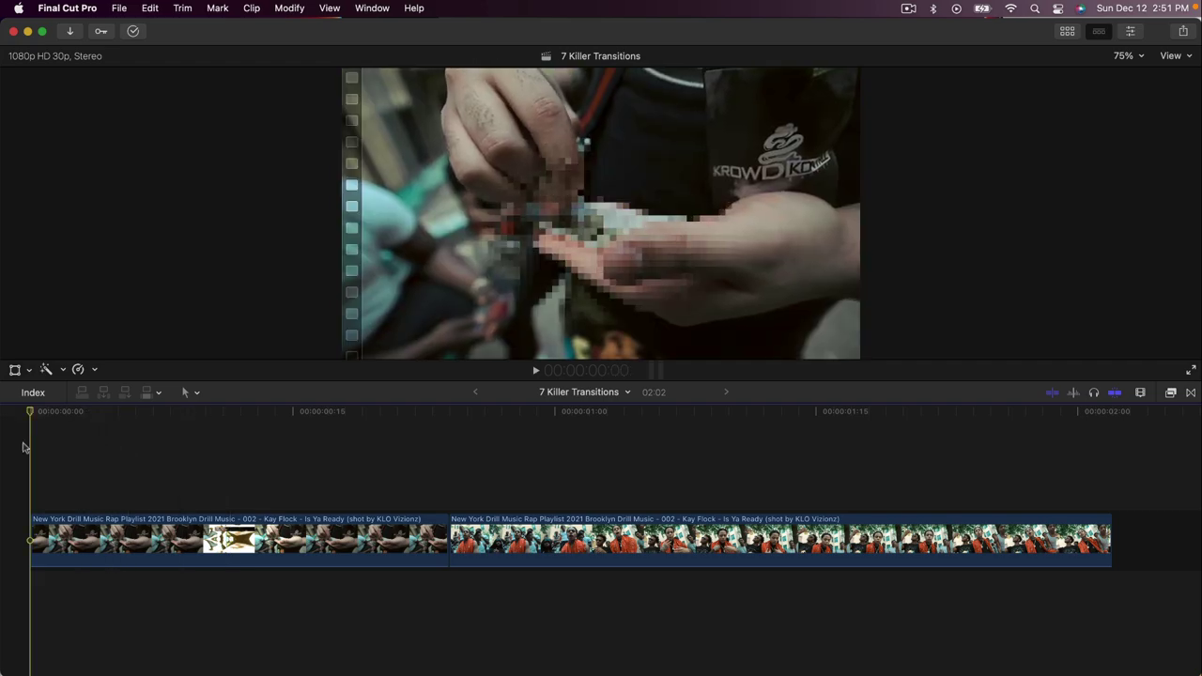
pyautogui.press('space')
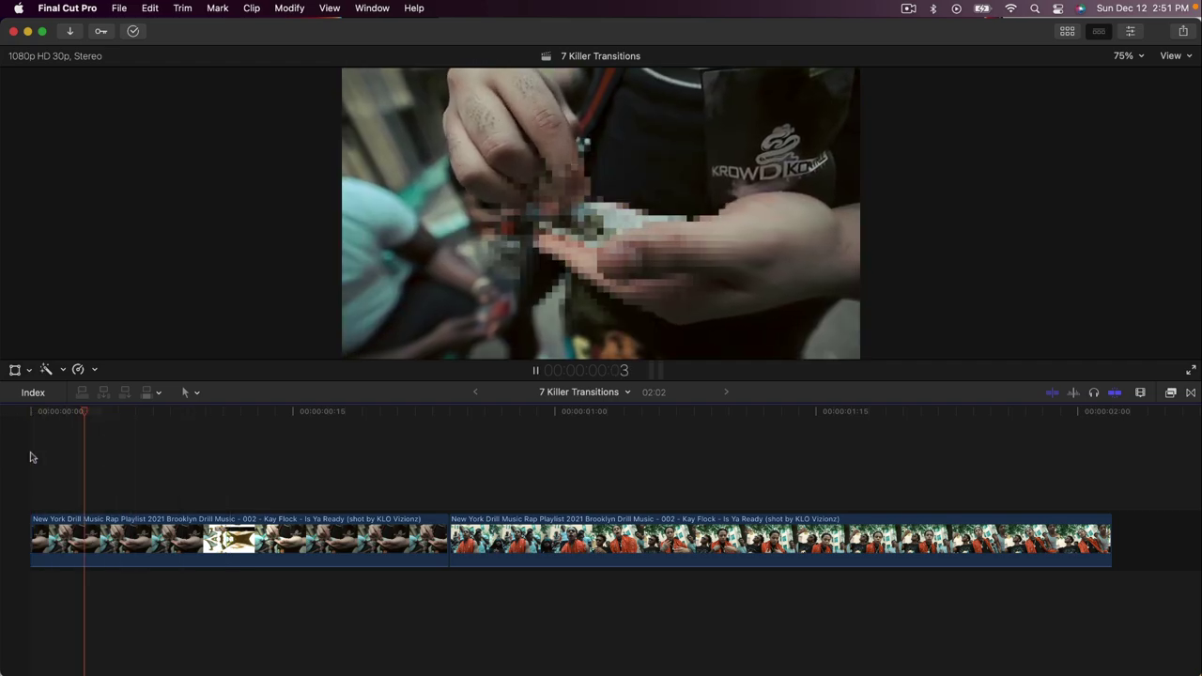
pyautogui.press('space')
pyautogui.press('space')
pyautogui.press('space')
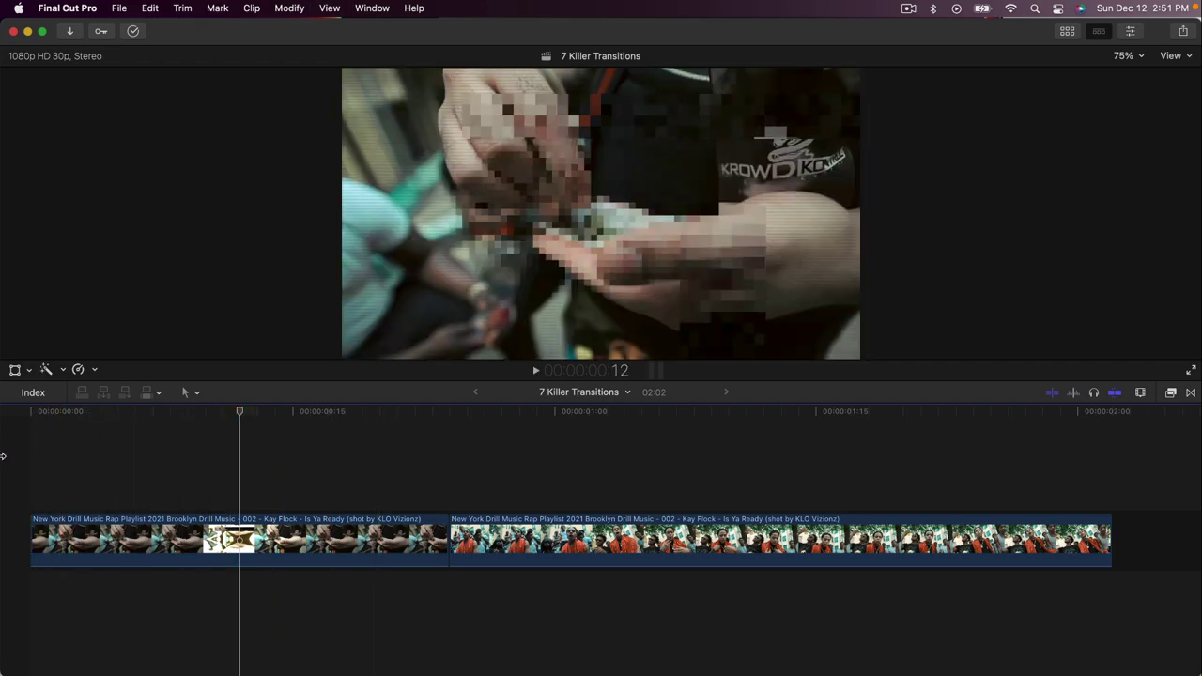
pyautogui.click(25, 451)
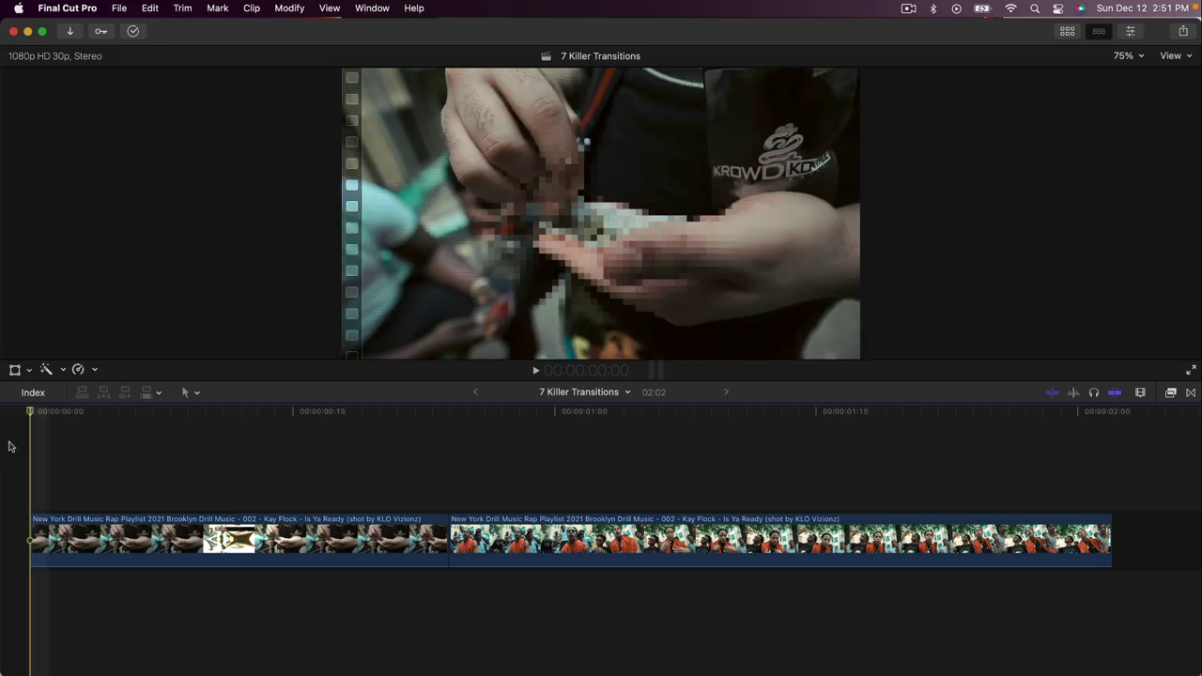
pyautogui.press('space')
pyautogui.press('space')
# - Add a freeze frame at the first frame of the second clip
pyautogui.moveTo(370, 417); pyautogui.dragTo(449, 486)
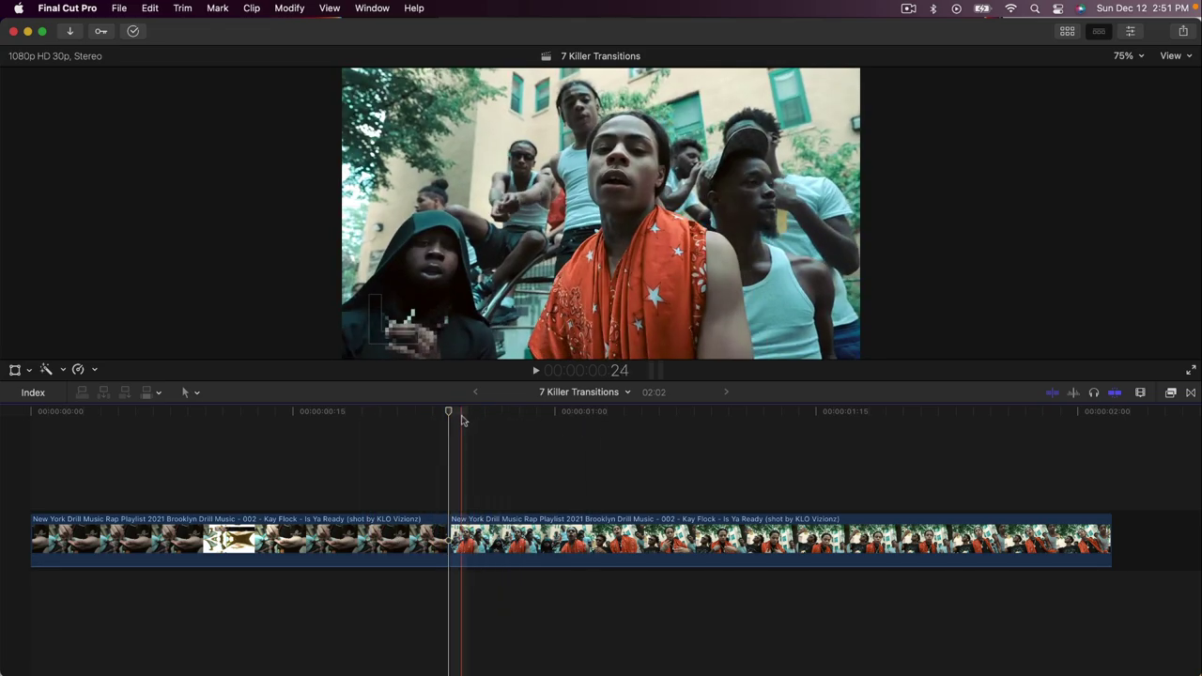
pyautogui.moveTo(451, 411)
pyautogui.mouseDown()
pyautogui.moveTo(706, 413)
pyautogui.moveTo(478, 438)
pyautogui.moveTo(456, 435)
pyautogui.moveTo(510, 422)
pyautogui.moveTo(459, 418)
pyautogui.mouseUp()
pyautogui.click(454, 526)
pyautogui.click(452, 416)
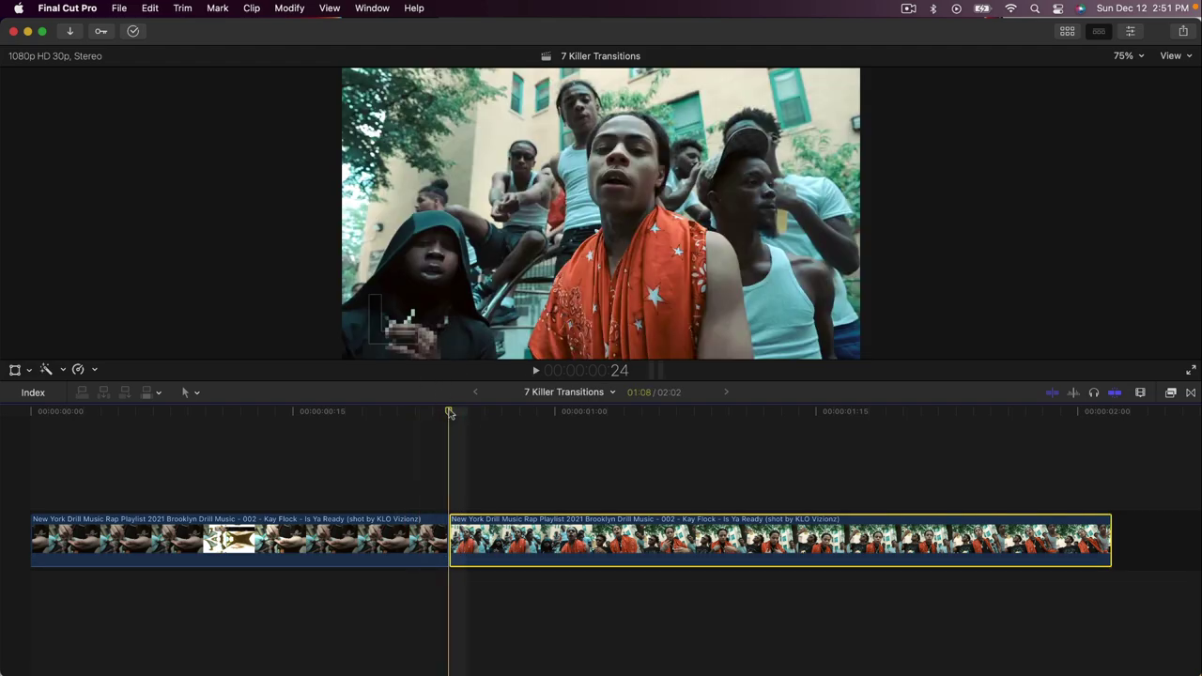
pyautogui.click(150, 9)
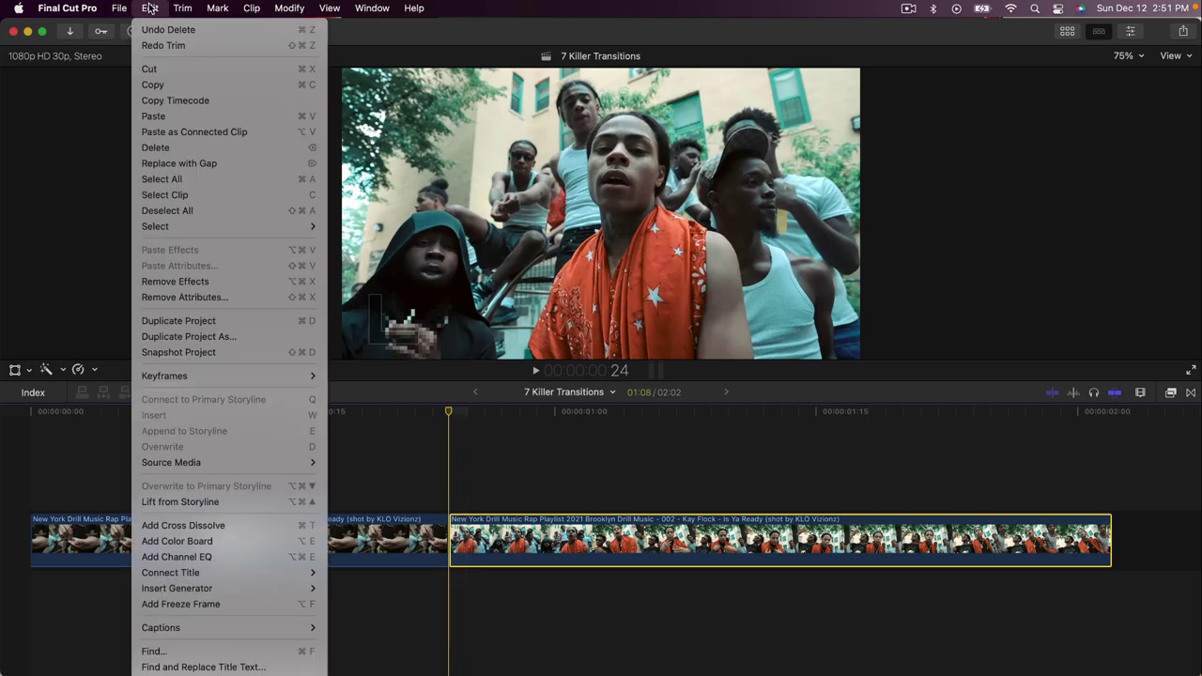
pyautogui.click(174, 604)
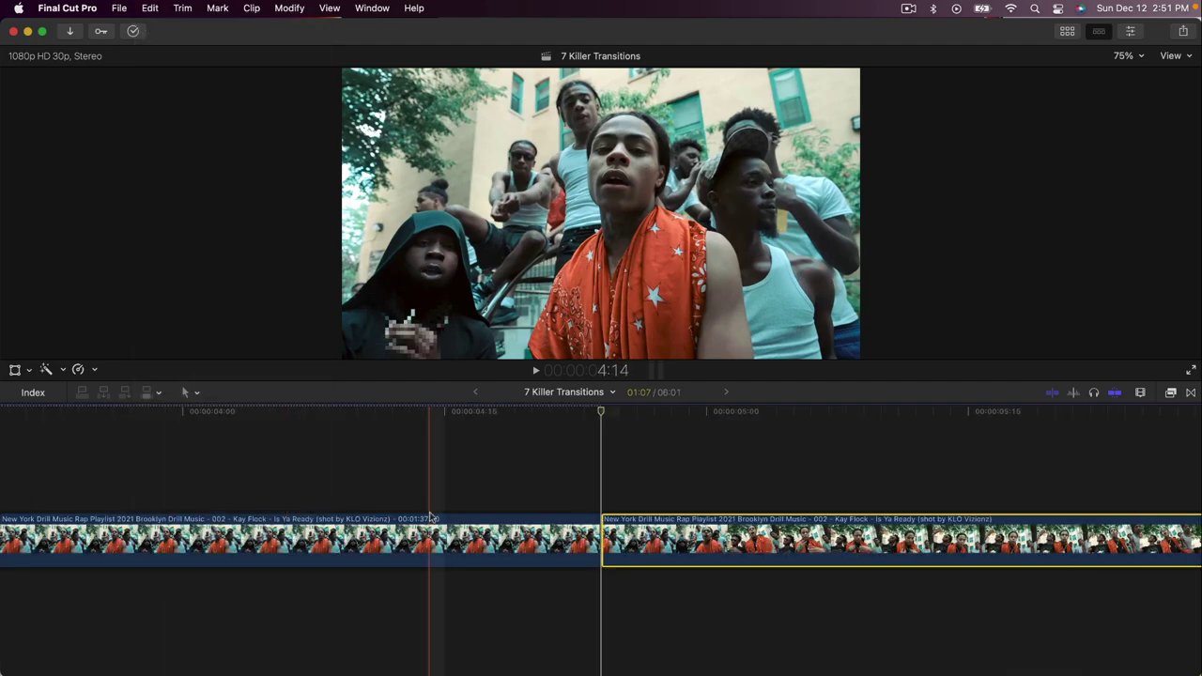
# - Trim the end of the freeze frame so it lasts 15 frames
pyautogui.press('super+minus')
pyautogui.press('super+minus')
pyautogui.click(341, 533)
pyautogui.press('space')
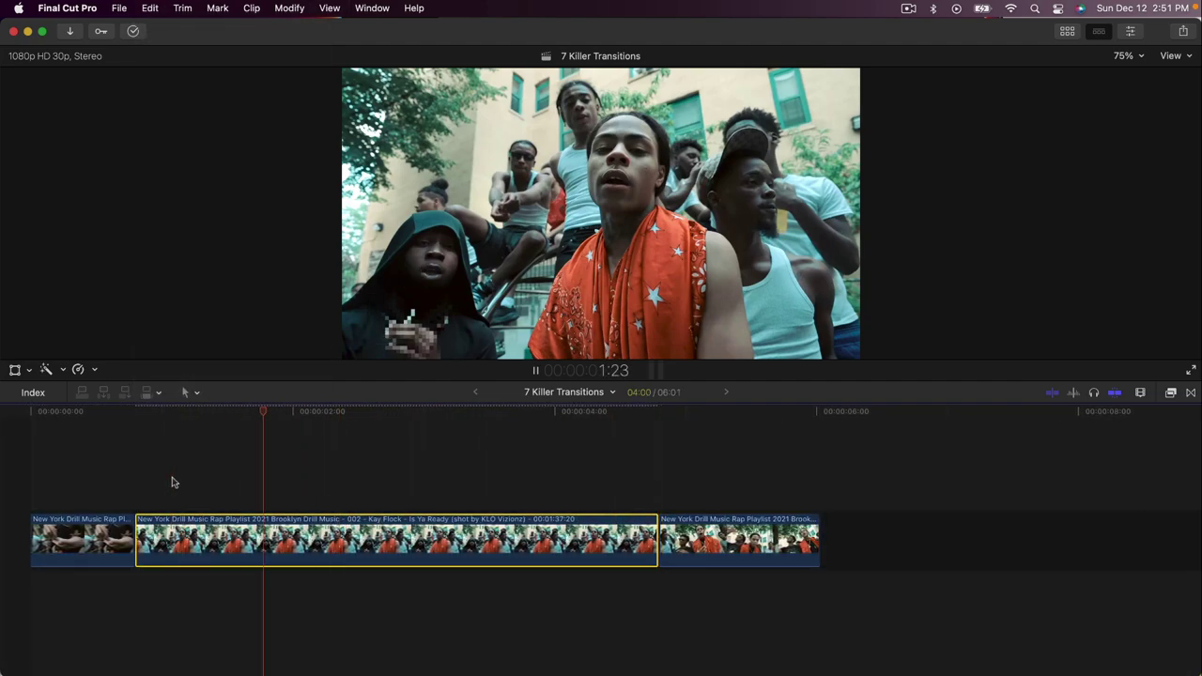
pyautogui.press('space')
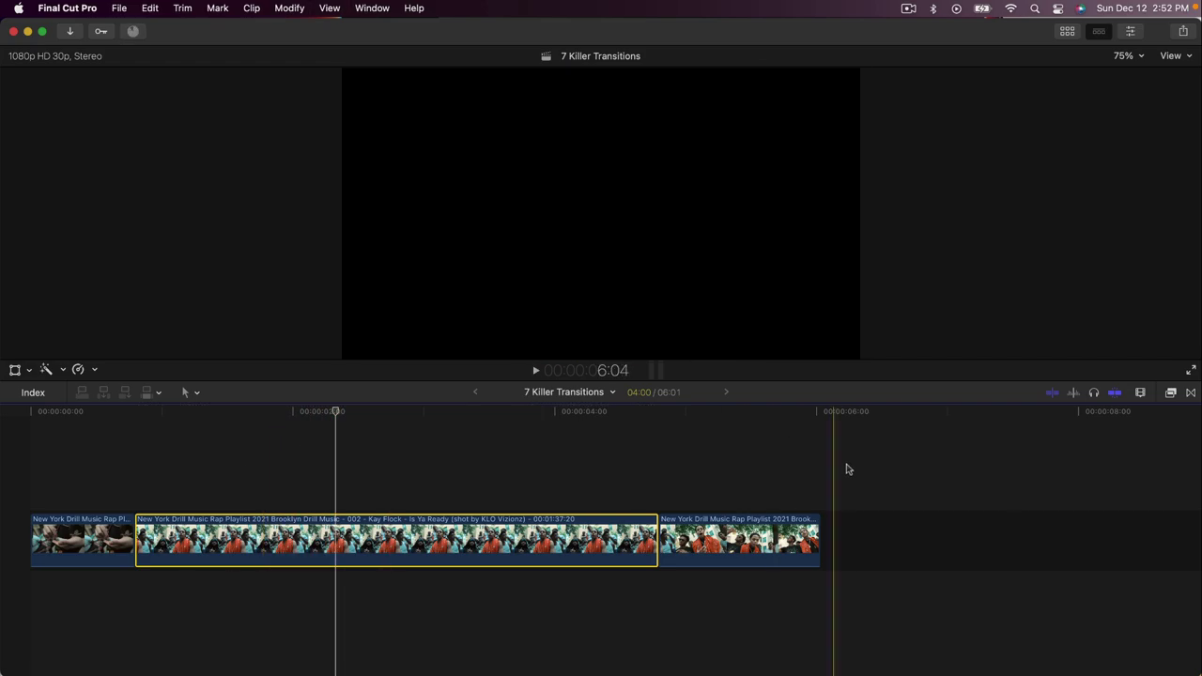
pyautogui.moveTo(657, 540); pyautogui.dragTo(211, 517)
pyautogui.press('super+equal')
pyautogui.hscroll(-3, 213, 516)
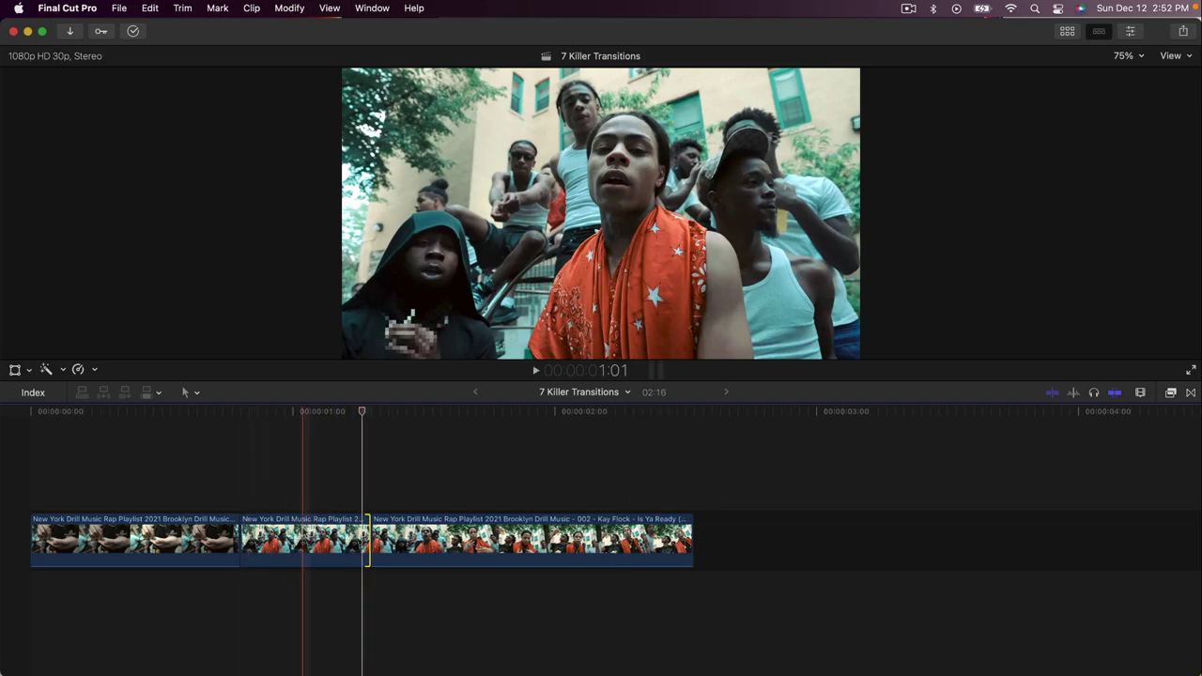
# - Apply the Draw Mask effect from the Masks category to the freeze frame clip
pyautogui.click(303, 541)
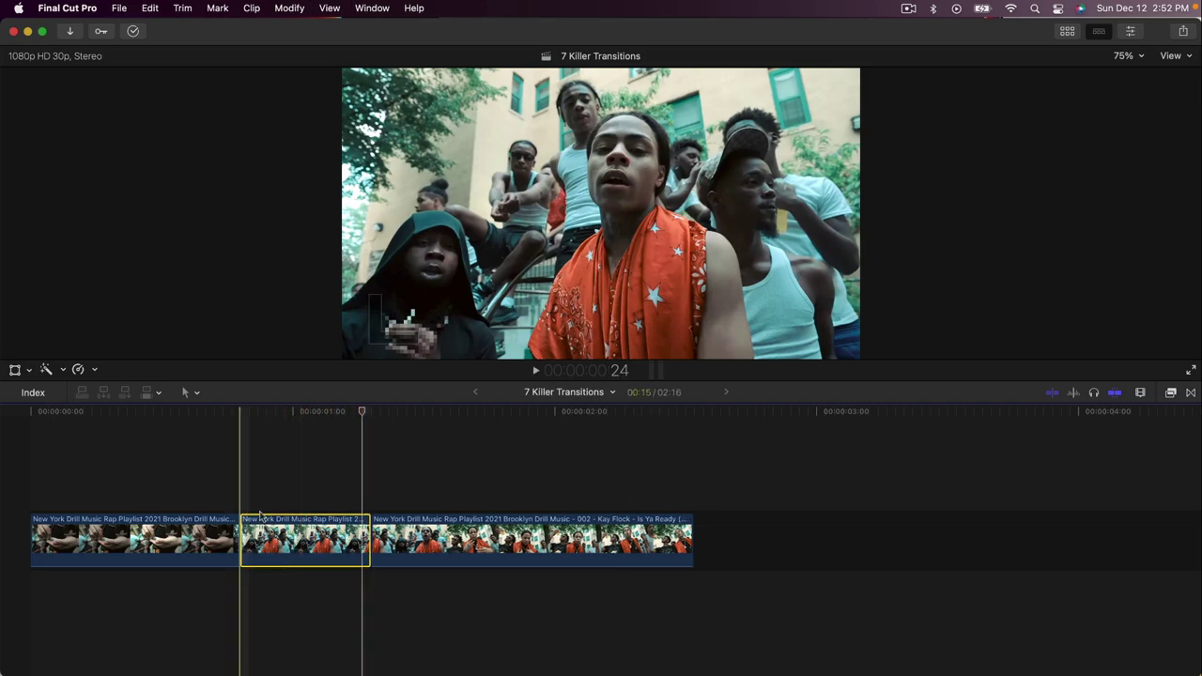
pyautogui.moveTo(310, 416); pyautogui.dragTo(288, 416)
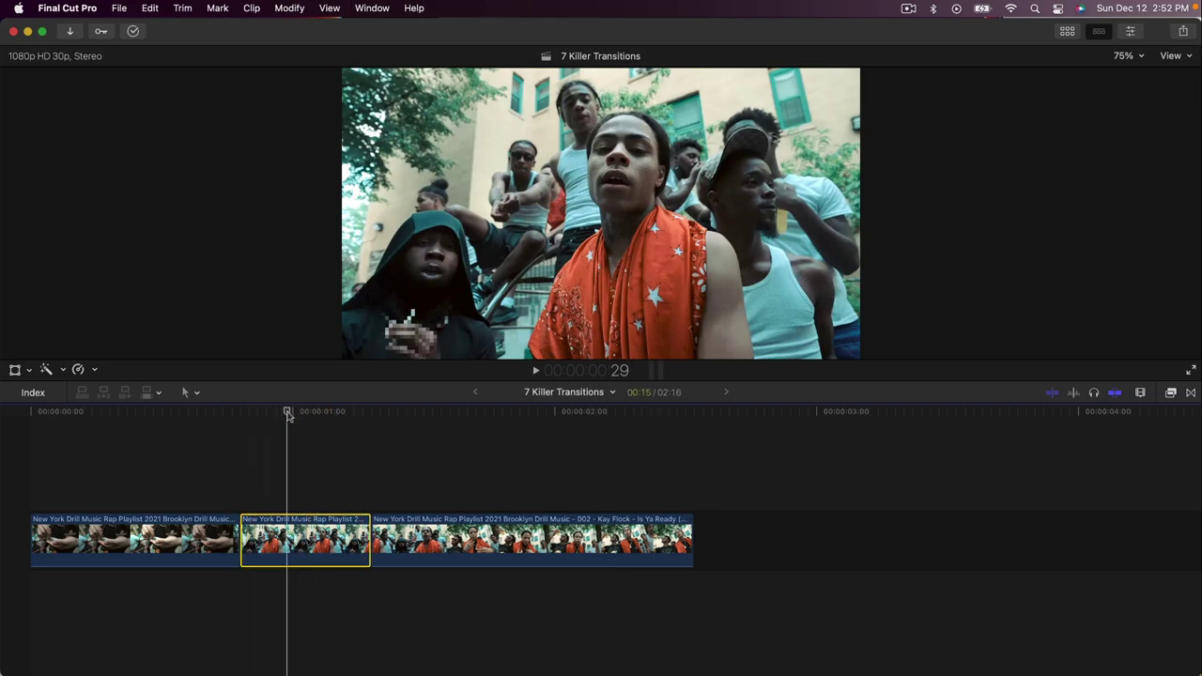
pyautogui.click(1176, 394)
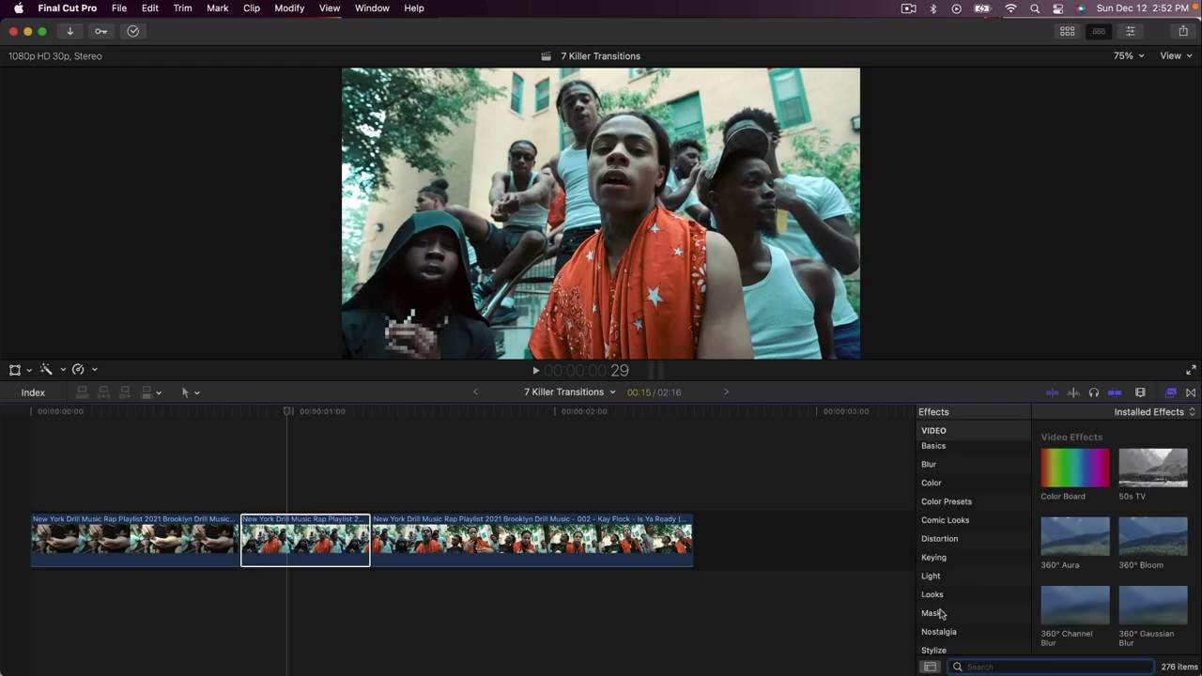
pyautogui.click(934, 614)
pyautogui.moveTo(1077, 454)
pyautogui.mouseDown()
pyautogui.moveTo(323, 485)
pyautogui.moveTo(282, 539)
pyautogui.mouseUp()
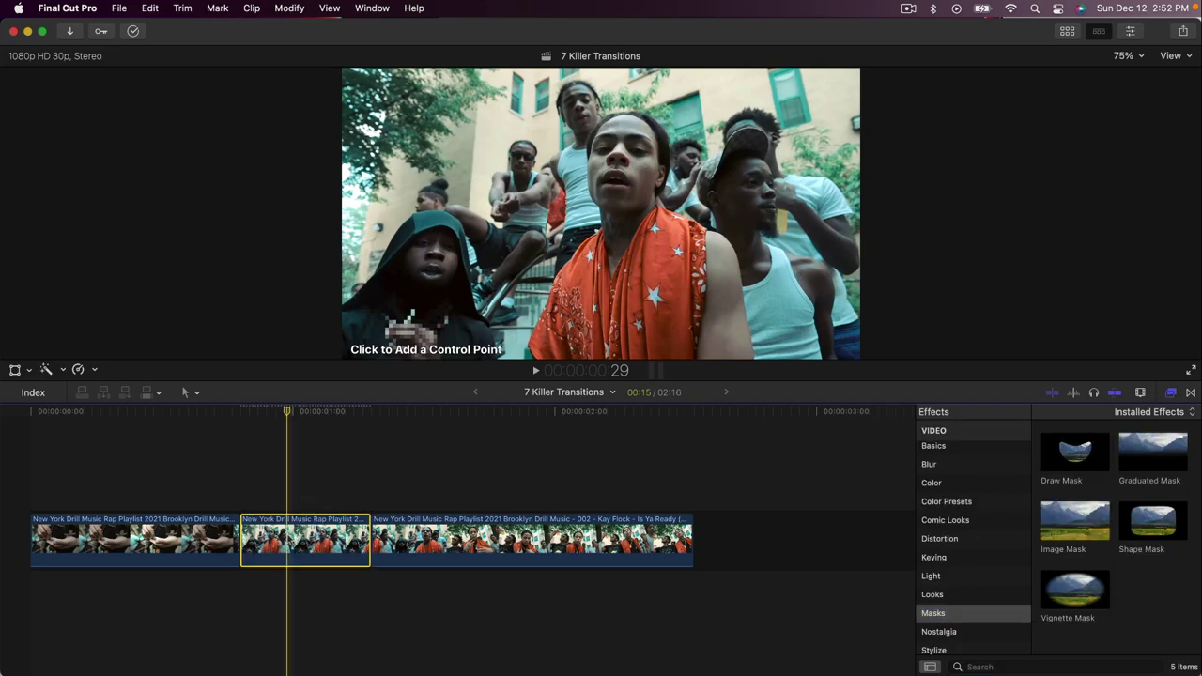
pyautogui.click(1172, 393)
# - Draw a closed mask outline around the front man in the red scarf, following his head, shoulders and arm
pyautogui.moveTo(288, 413)
pyautogui.mouseDown()
pyautogui.moveTo(274, 416)
pyautogui.moveTo(330, 421)
pyautogui.moveTo(297, 419)
pyautogui.mouseUp()
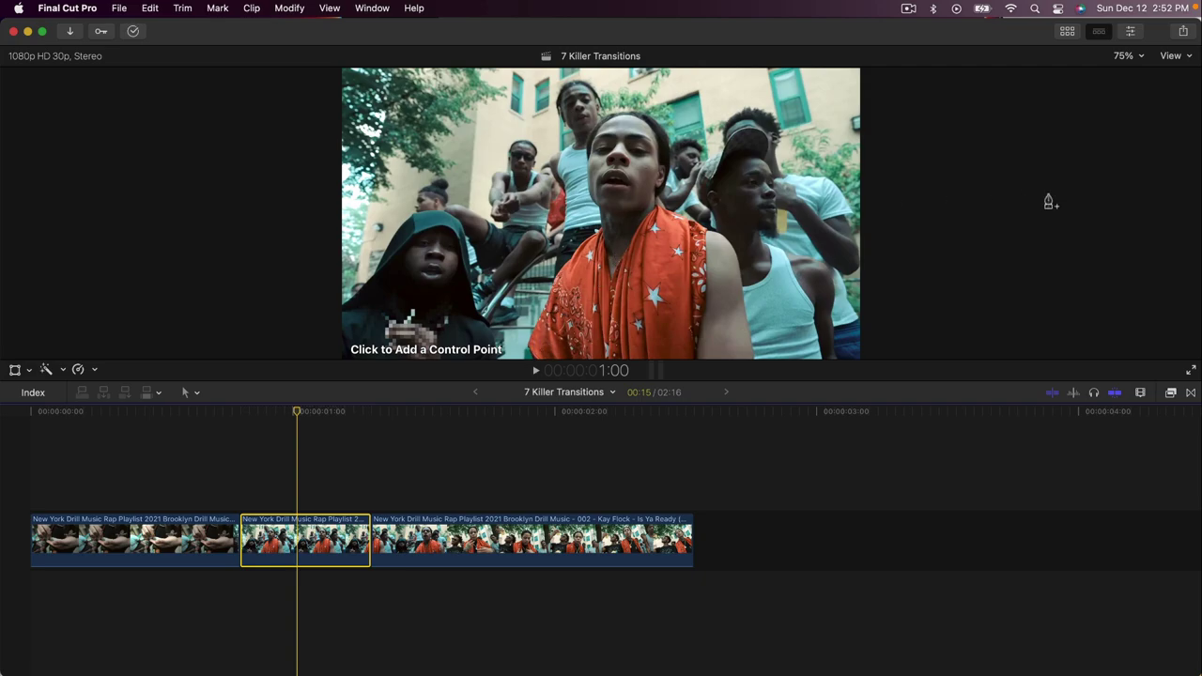
pyautogui.click(1123, 58)
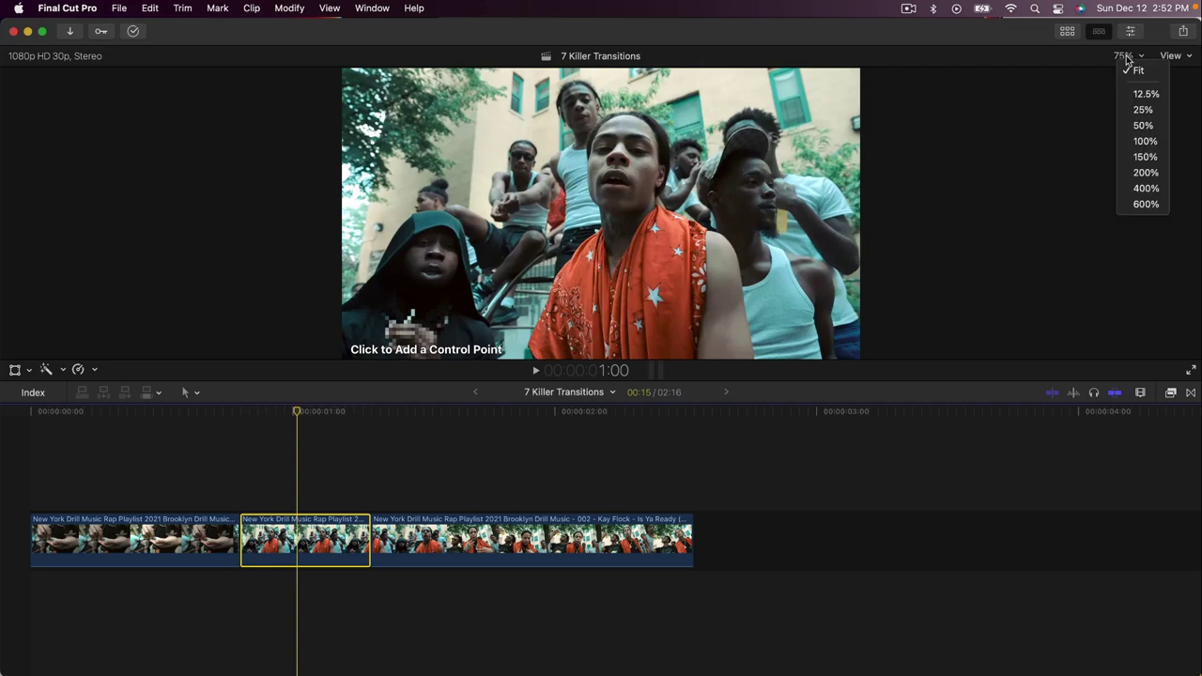
pyautogui.click(1140, 157)
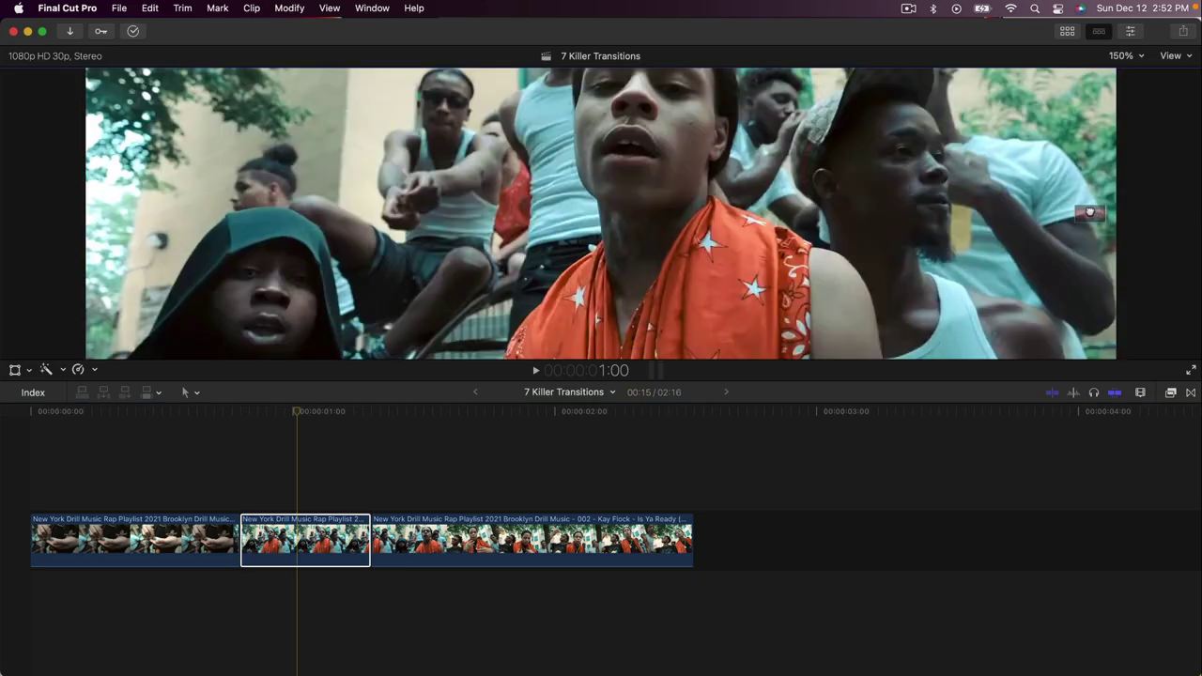
pyautogui.scroll(-5, 1086, 216)
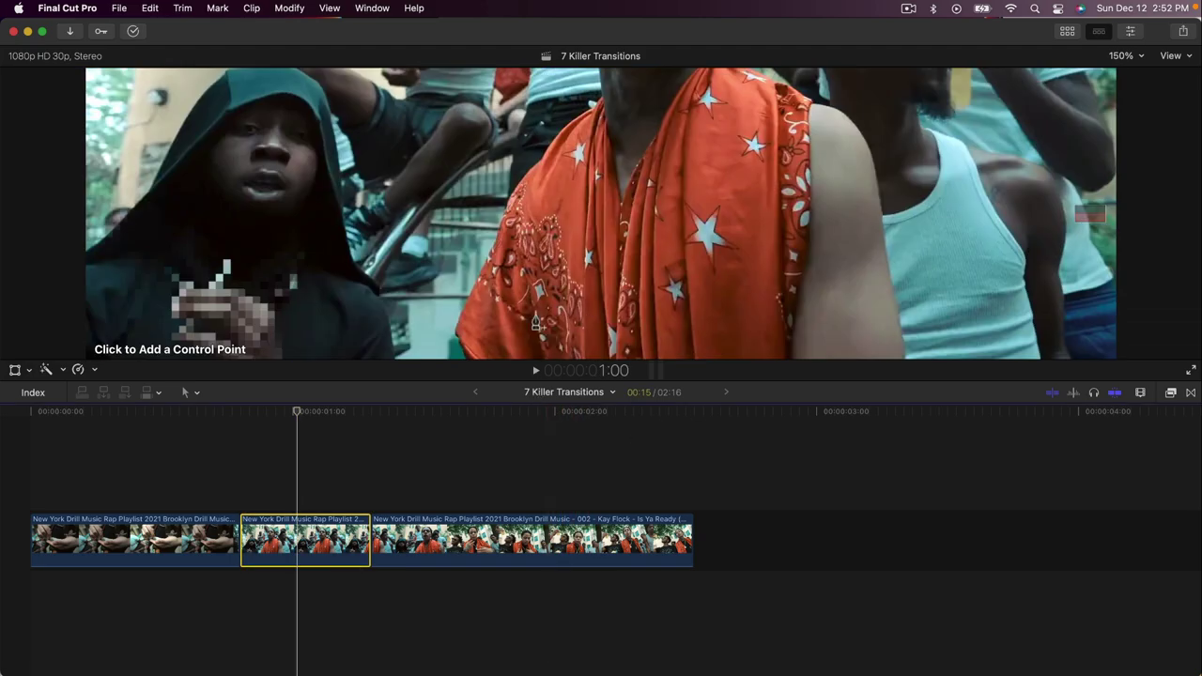
pyautogui.click(289, 417)
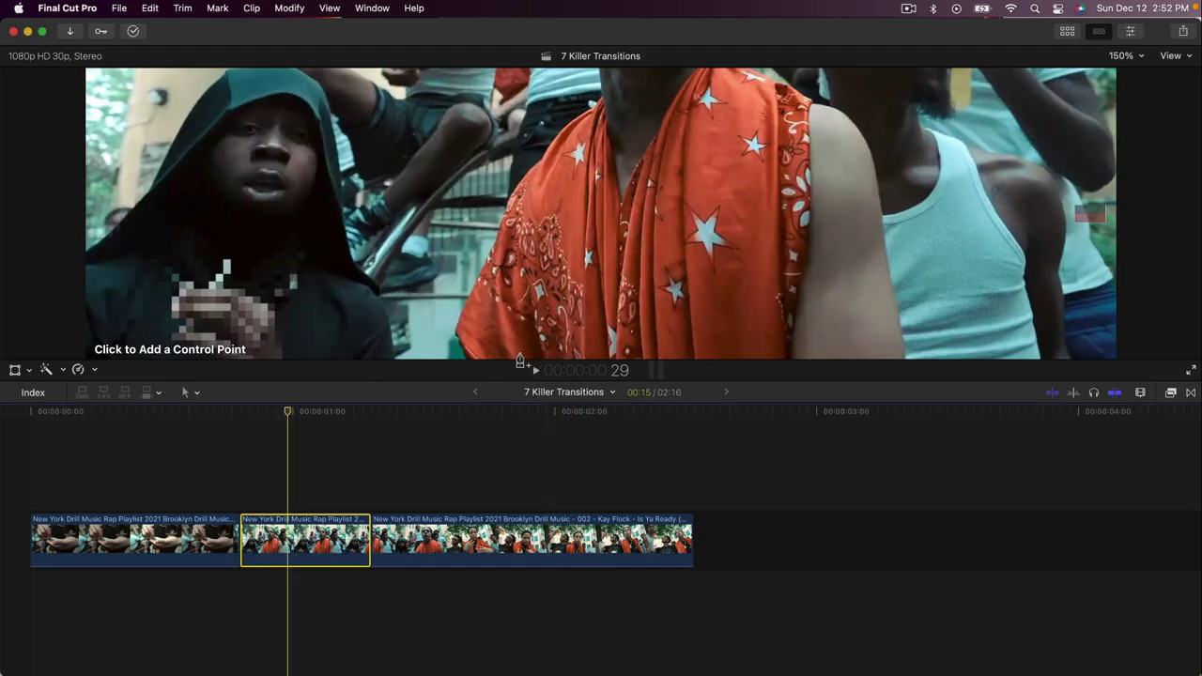
pyautogui.click(464, 358)
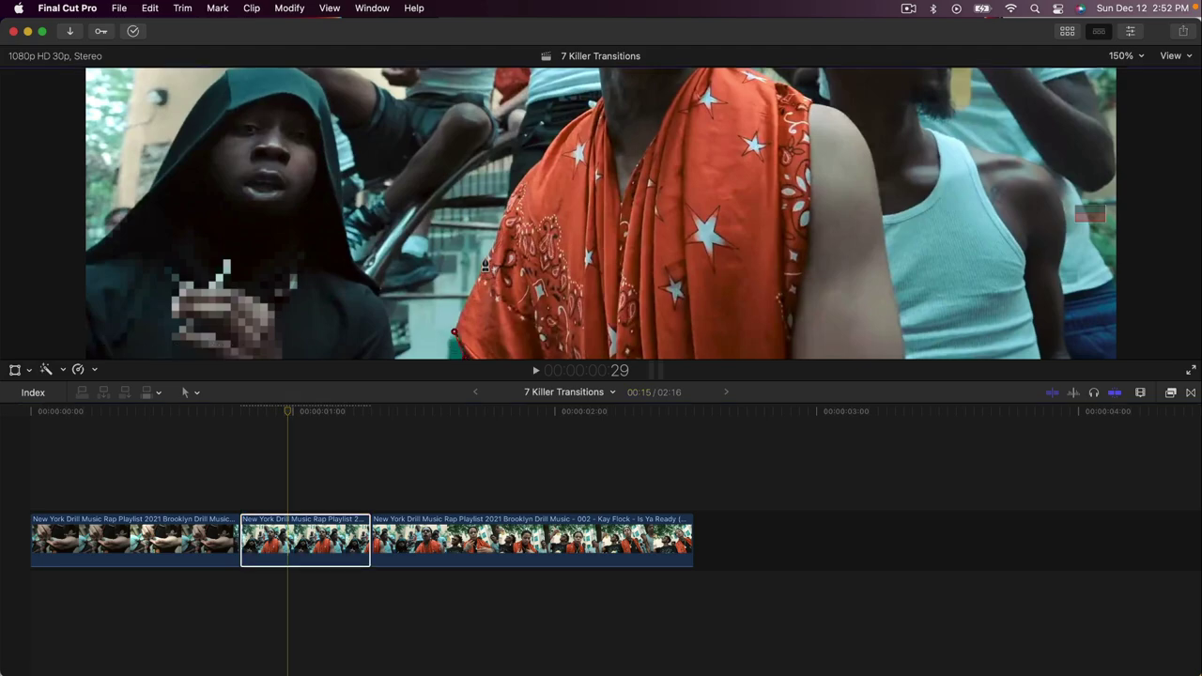
pyautogui.moveTo(489, 254); pyautogui.dragTo(517, 211)
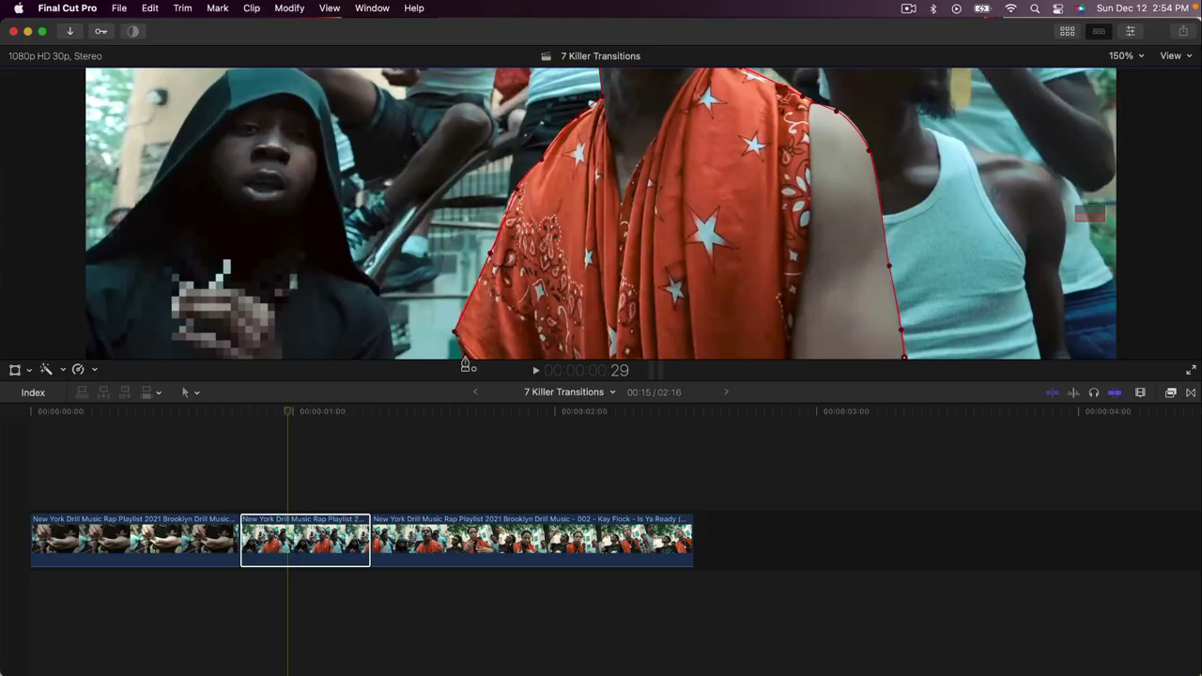
pyautogui.click(464, 361)
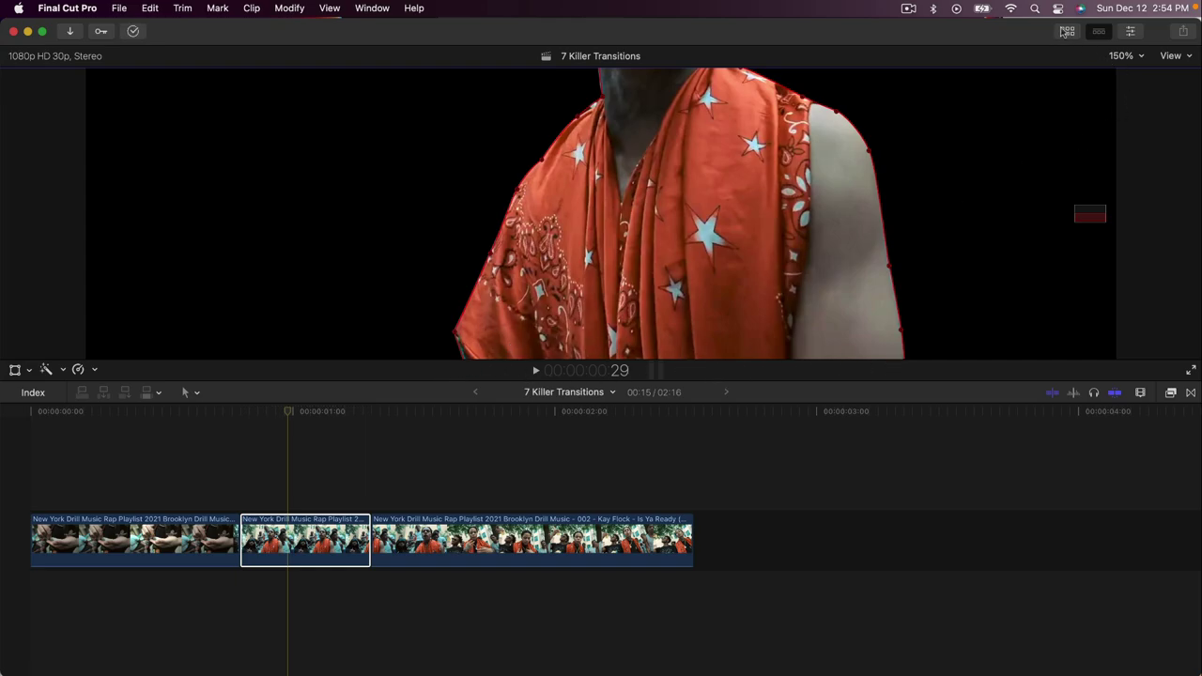
pyautogui.click(1125, 55)
pyautogui.click(1122, 120)
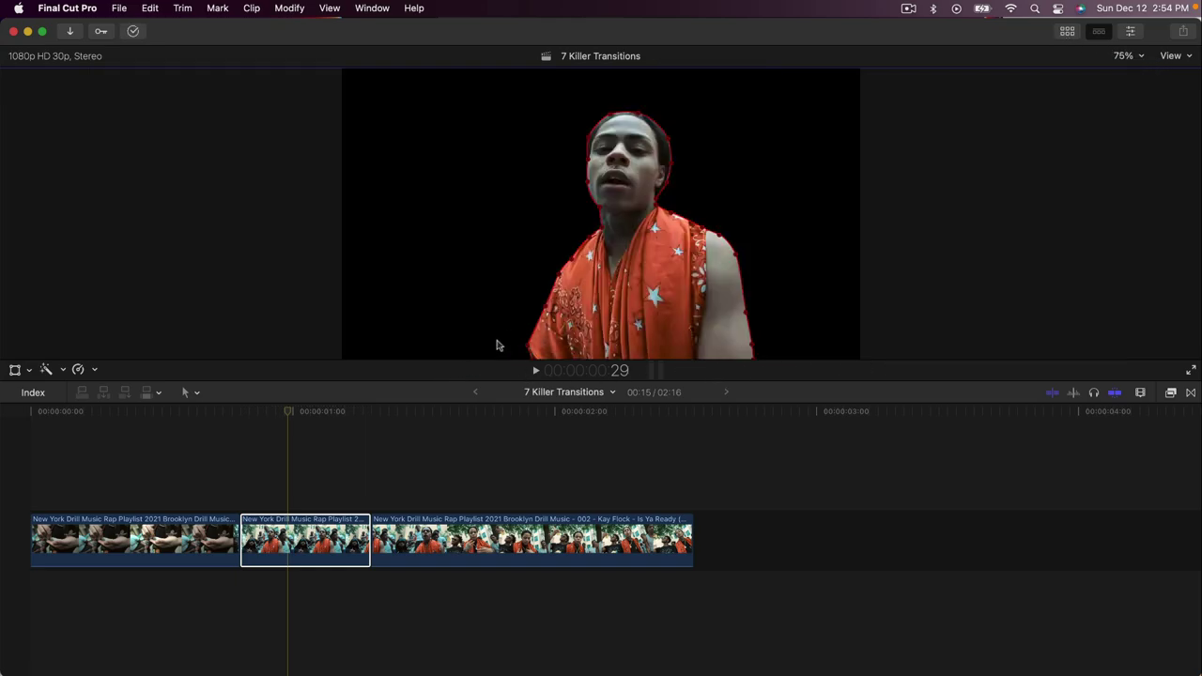
# - Show the Draw Mask settings and fine-tune the mask's control point beside the man's ear
pyautogui.click(293, 414)
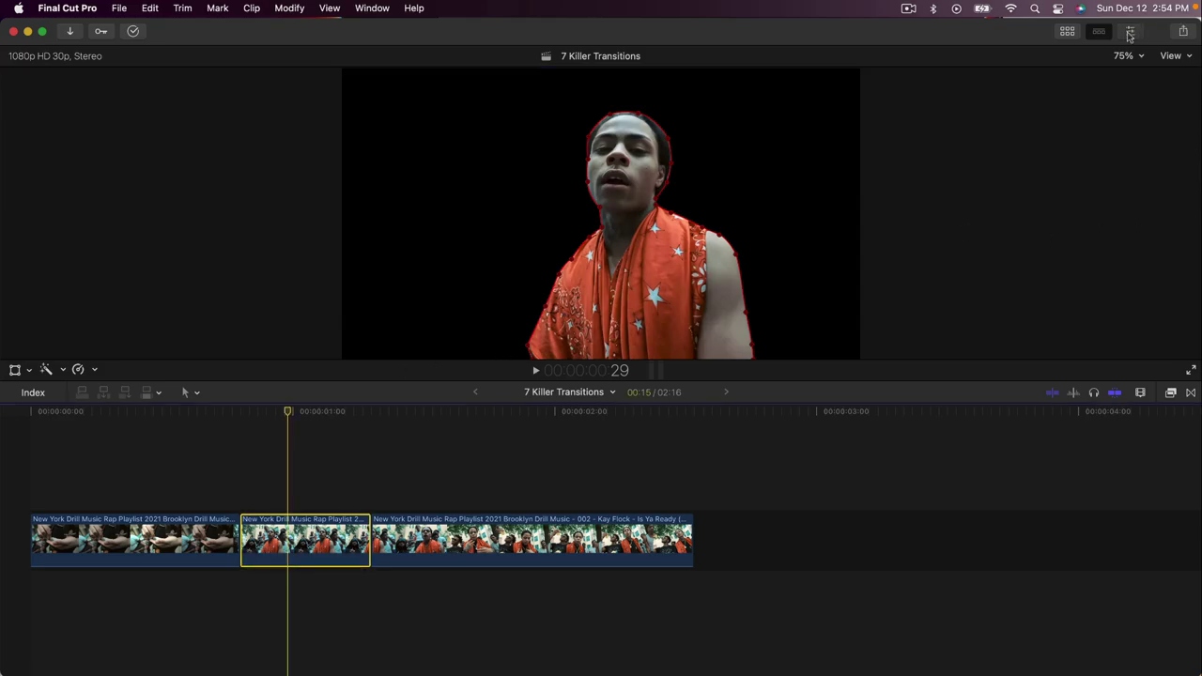
pyautogui.click(1130, 32)
pyautogui.click(980, 277)
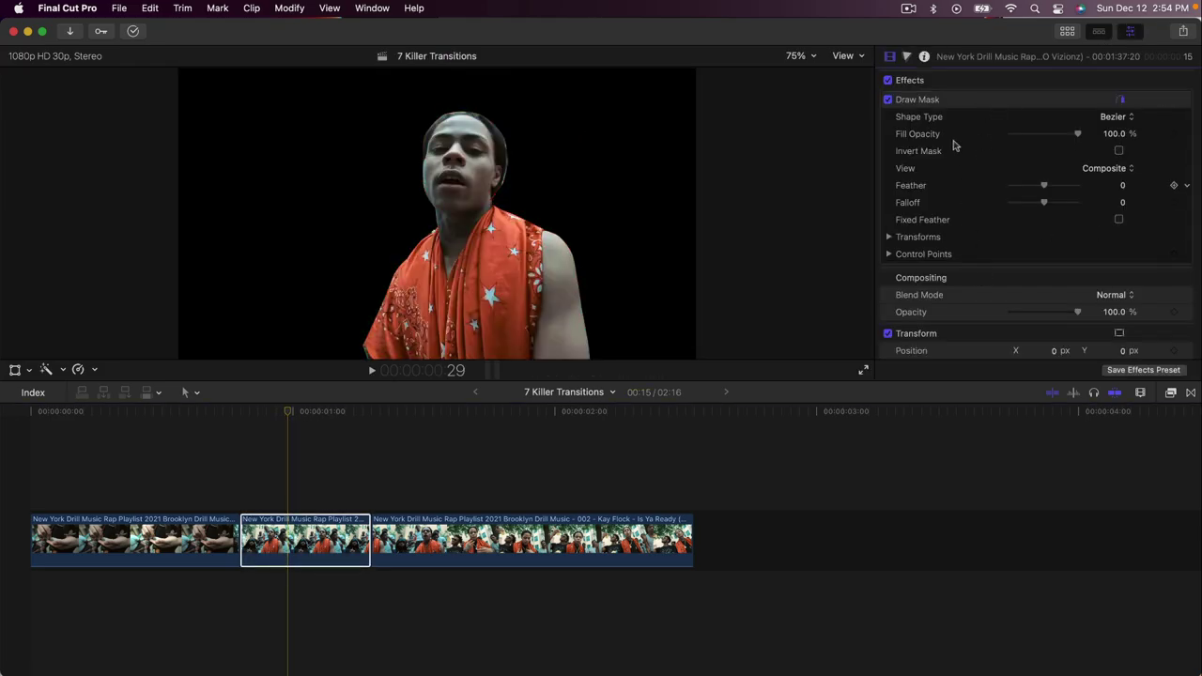
pyautogui.click(290, 411)
pyautogui.click(508, 166)
pyautogui.moveTo(507, 165); pyautogui.dragTo(507, 164)
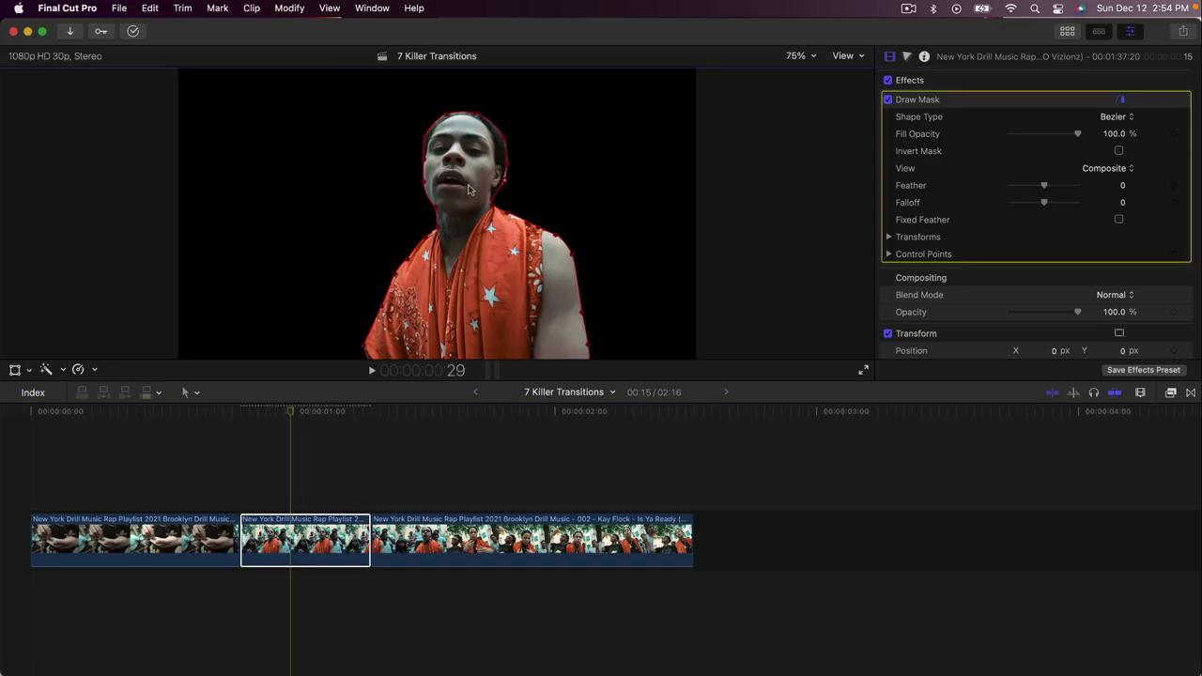
pyautogui.click(805, 55)
pyautogui.click(811, 172)
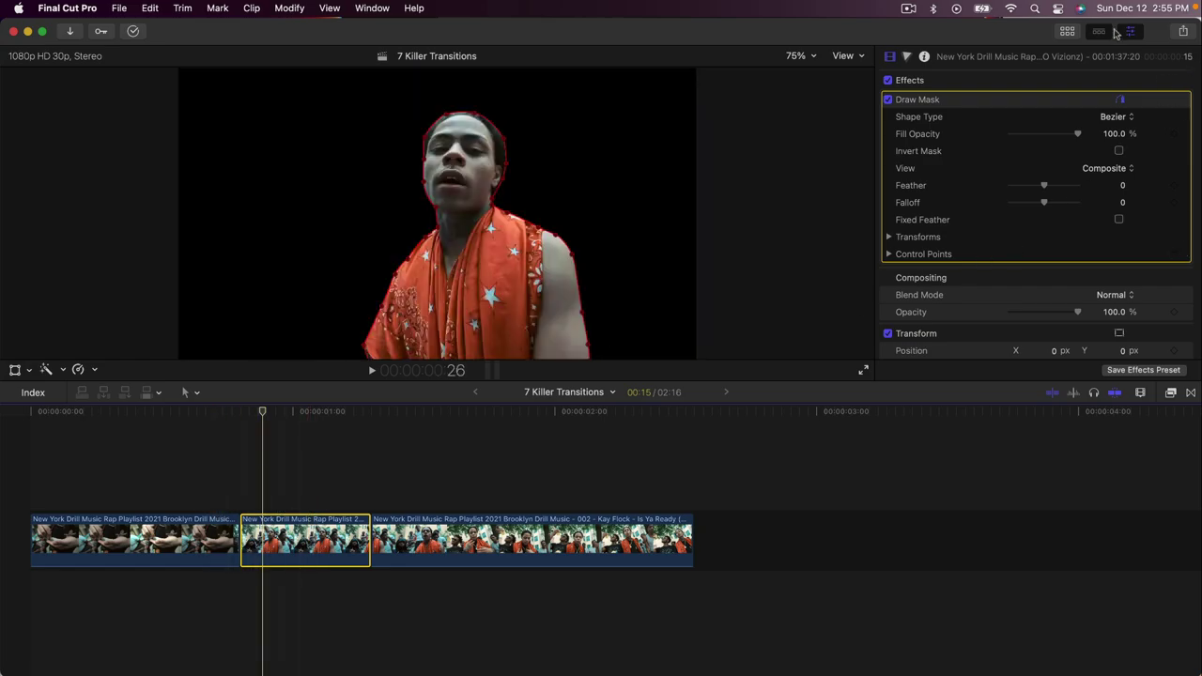
# - Place the explosion clip Pexels Videos 3785 beneath the main storyline, starting at the beginning of the freeze frame
pyautogui.click(1068, 31)
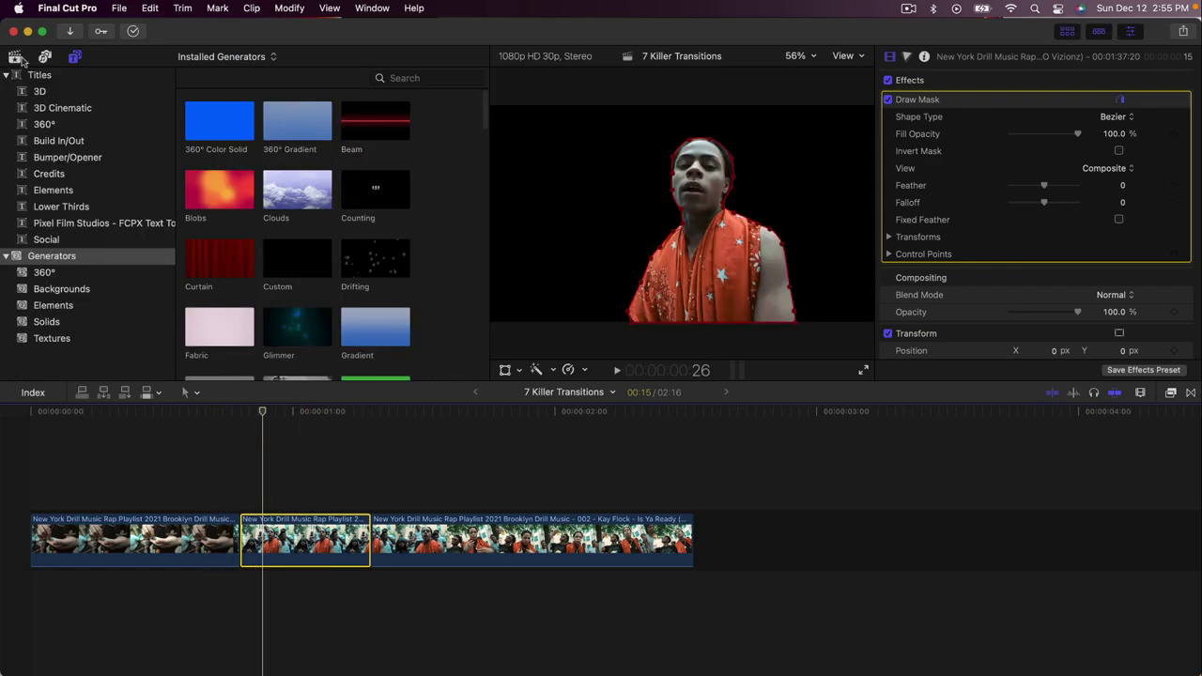
pyautogui.click(15, 56)
pyautogui.click(292, 565)
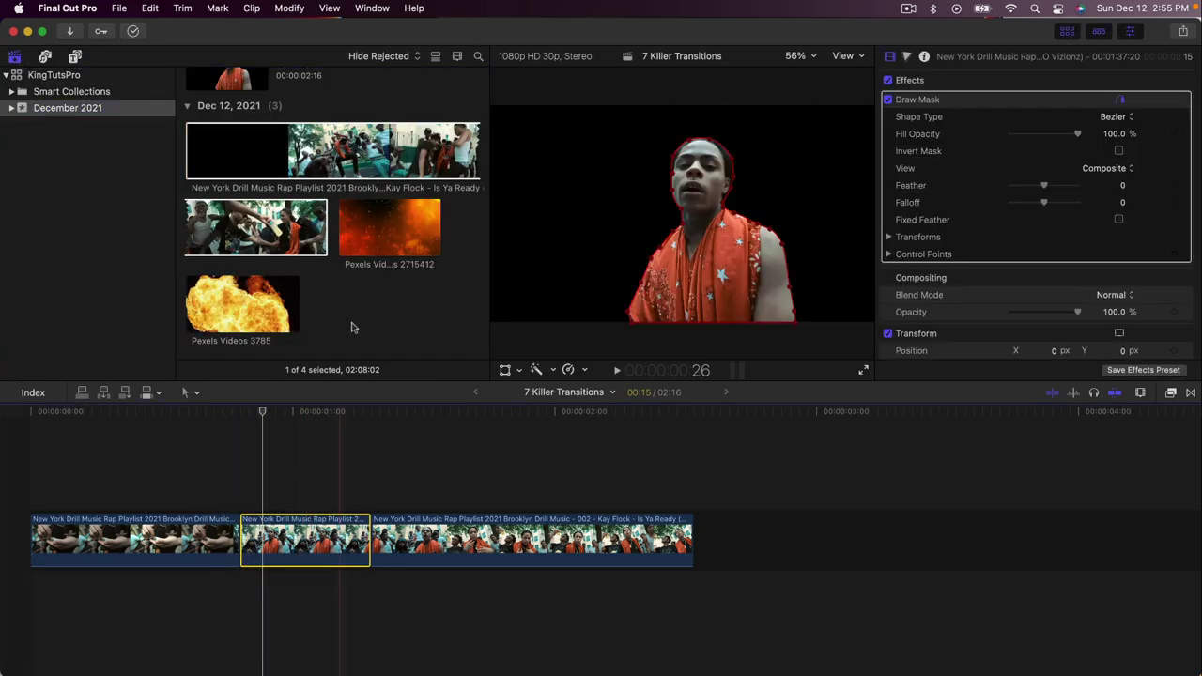
pyautogui.click(242, 299)
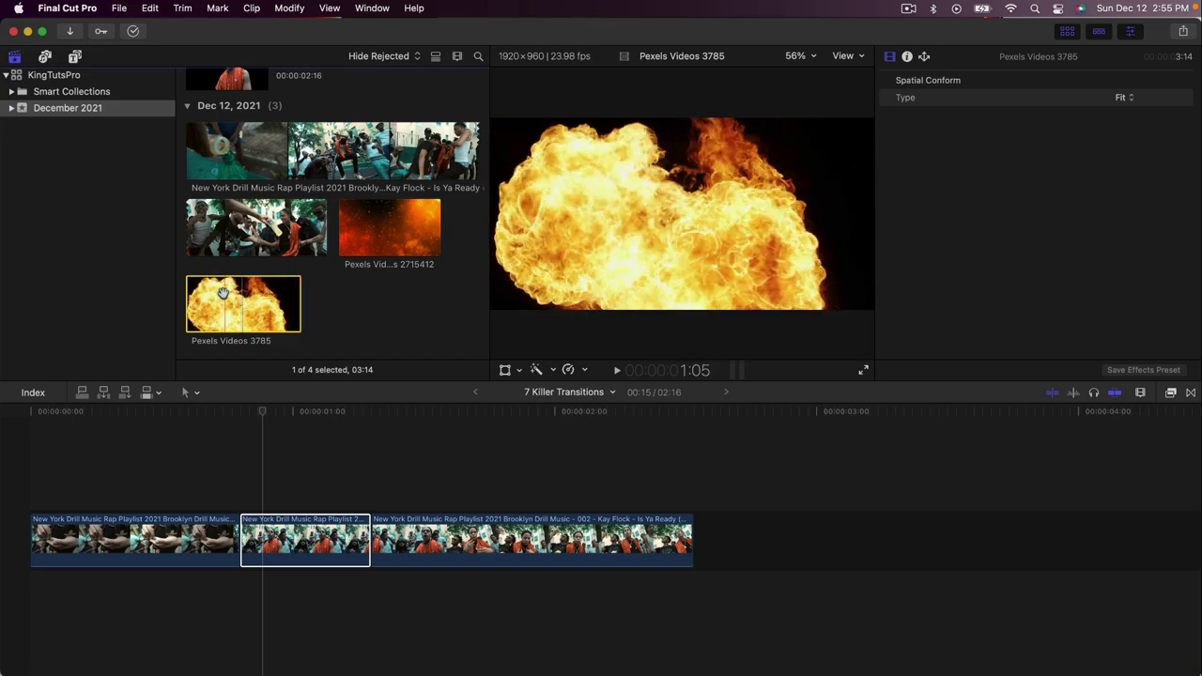
pyautogui.moveTo(230, 297); pyautogui.dragTo(247, 606)
pyautogui.click(1069, 34)
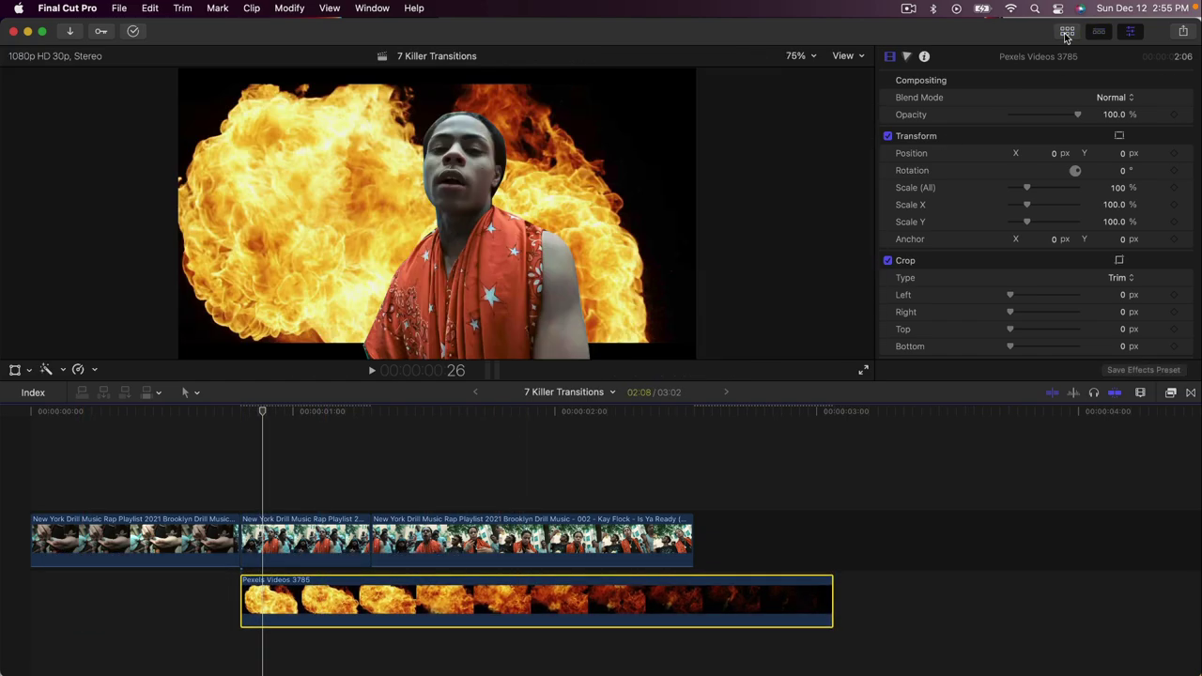
# - Scale the explosion clip to 148% and shift it slightly right to fill the frame behind the masked man
pyautogui.click(273, 411)
pyautogui.moveTo(1027, 188); pyautogui.dragTo(1043, 190)
pyautogui.hotkey('shift', 't')
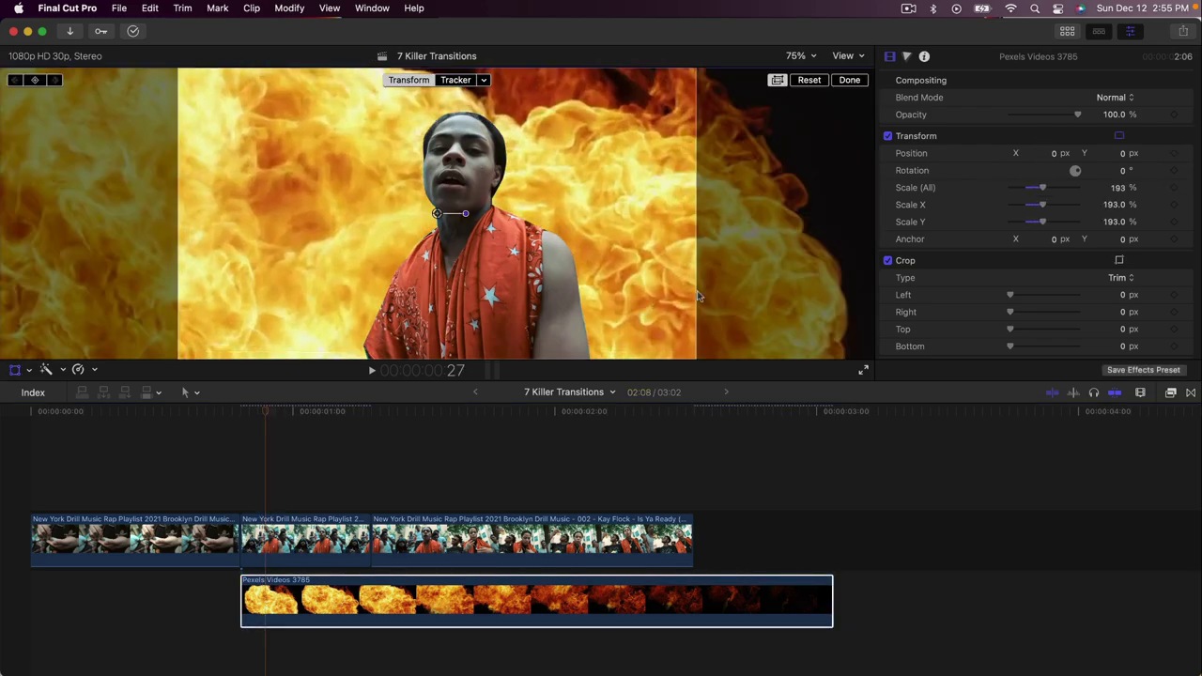
pyautogui.moveTo(1049, 192); pyautogui.dragTo(1039, 193)
pyautogui.moveTo(580, 236); pyautogui.dragTo(610, 231)
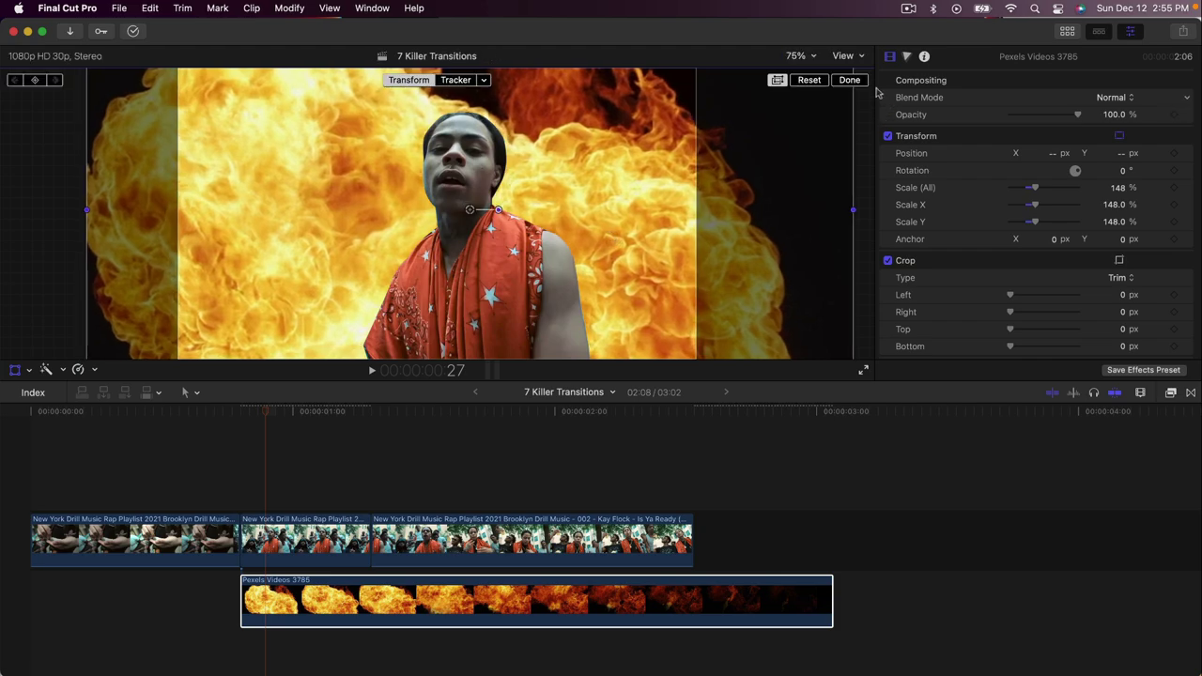
pyautogui.click(846, 79)
pyautogui.press('space')
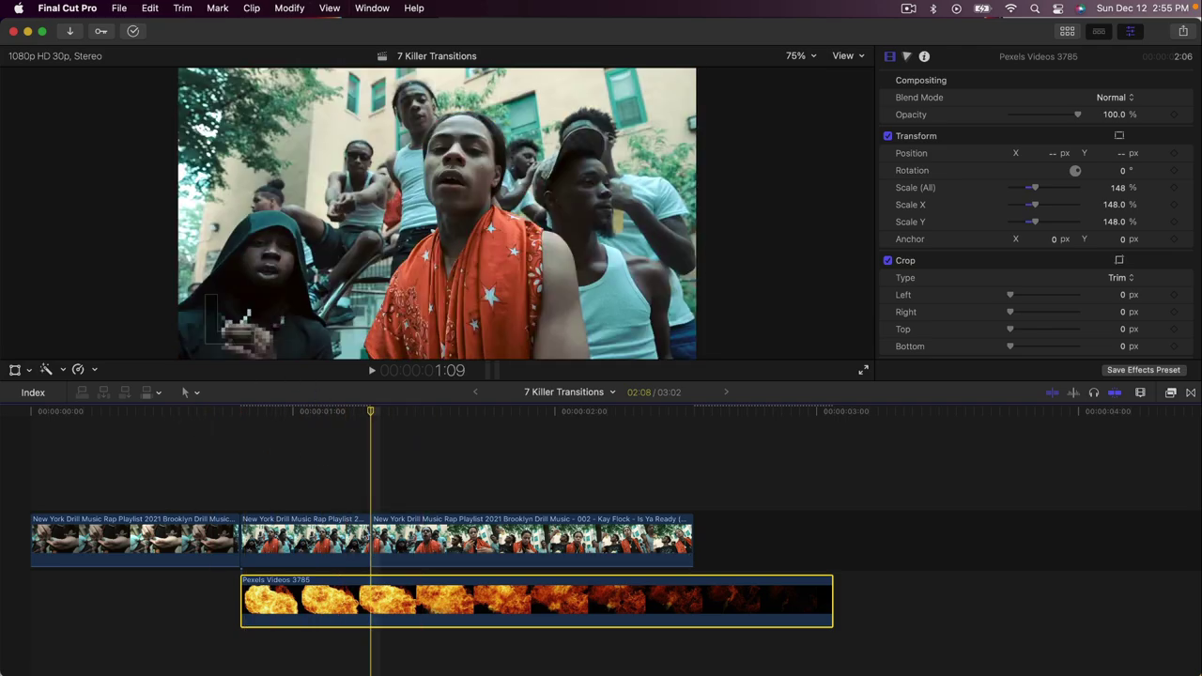
# - Trim the end of the masked freeze frame so it lasts 9 frames, and play back the explosion transition
pyautogui.click(367, 541)
pyautogui.moveTo(369, 541); pyautogui.dragTo(343, 542)
pyautogui.press('space')
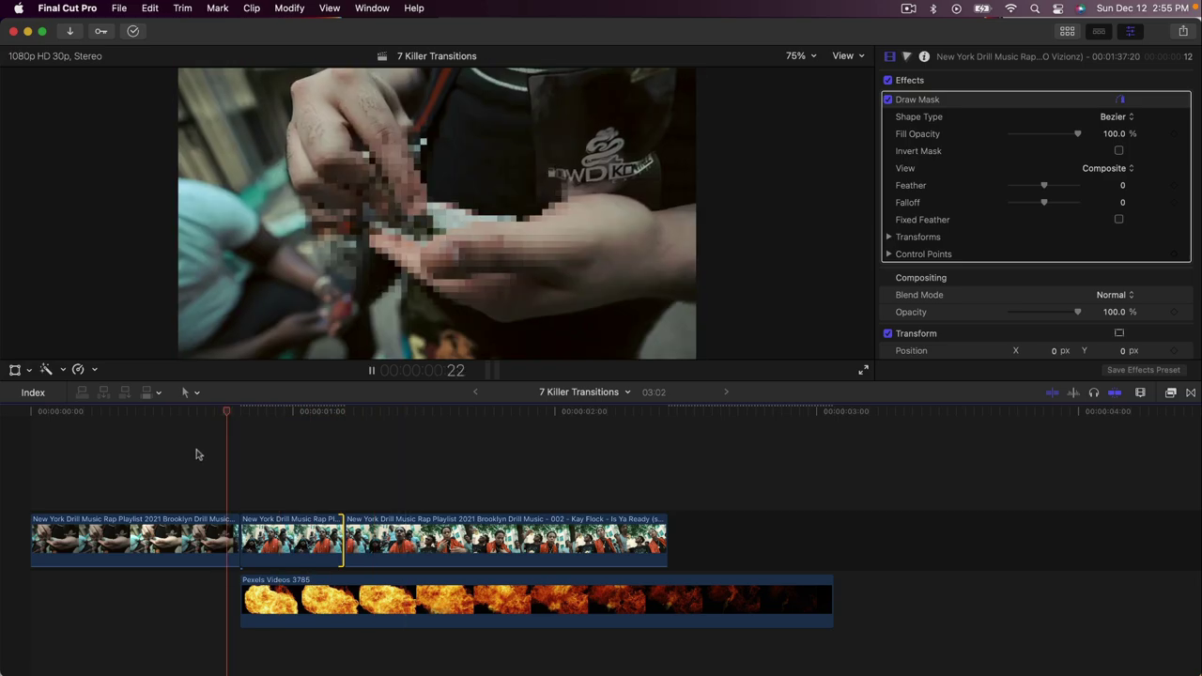
pyautogui.press('space')
pyautogui.moveTo(341, 522); pyautogui.dragTo(316, 523)
pyautogui.press('space')
pyautogui.press('space')
pyautogui.press('space')
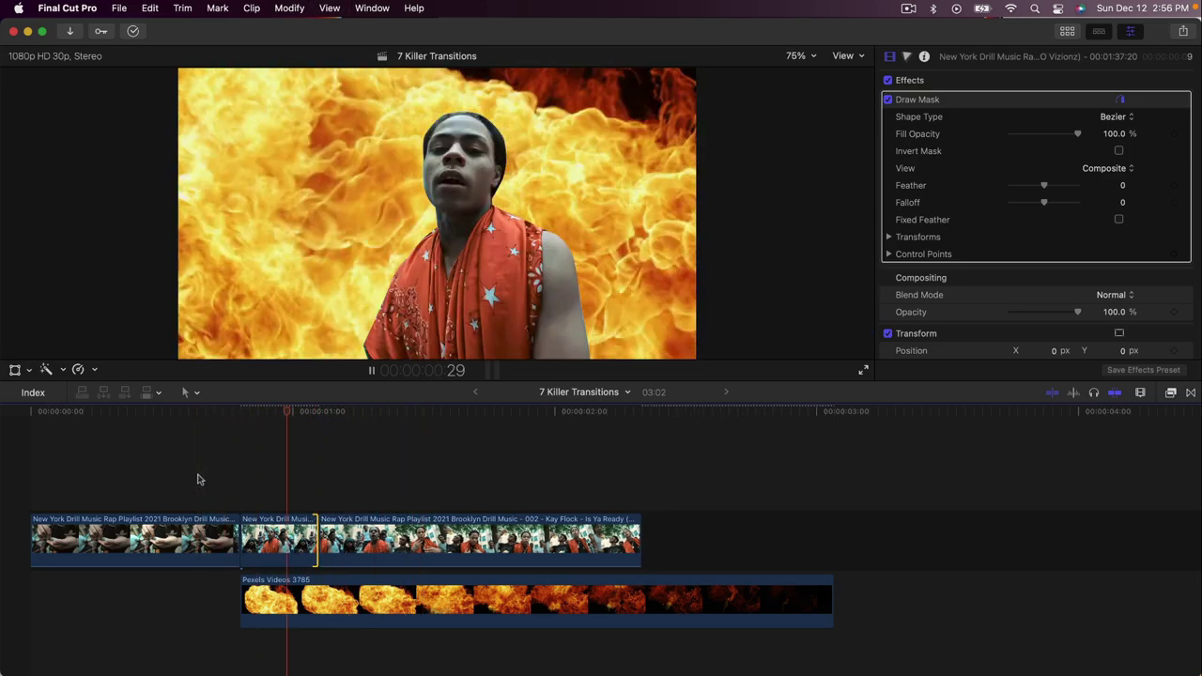
pyautogui.press('space')
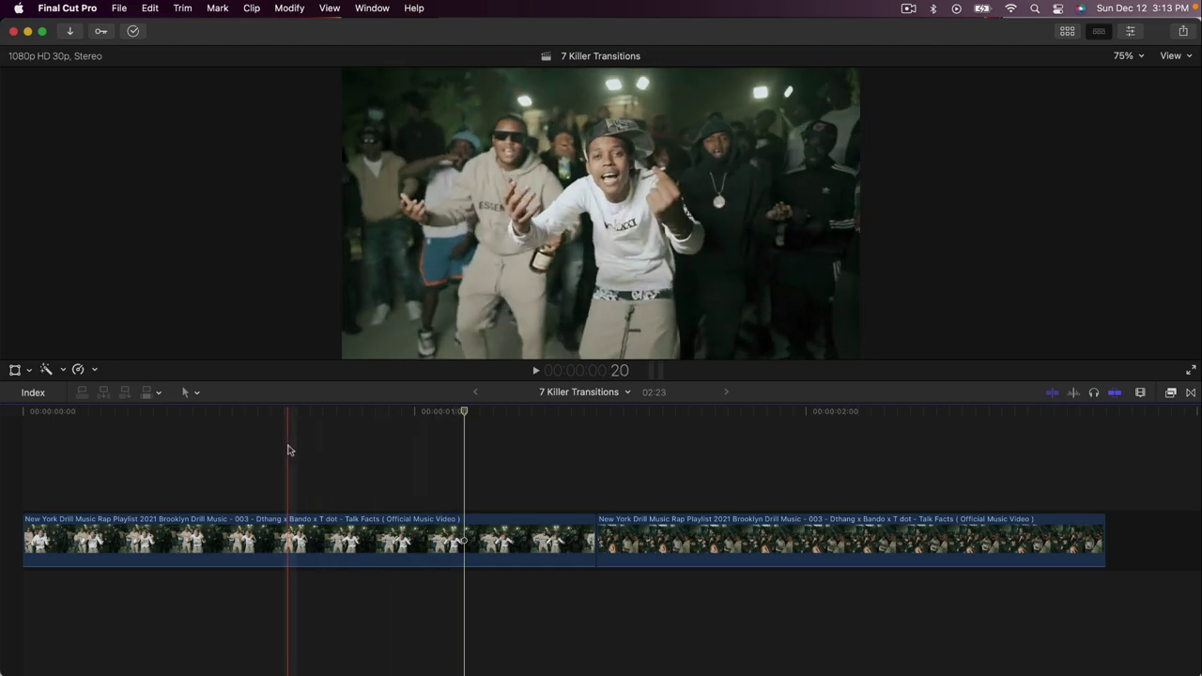
# - Play back the cut between the two Talk Facts clips
pyautogui.press('space')
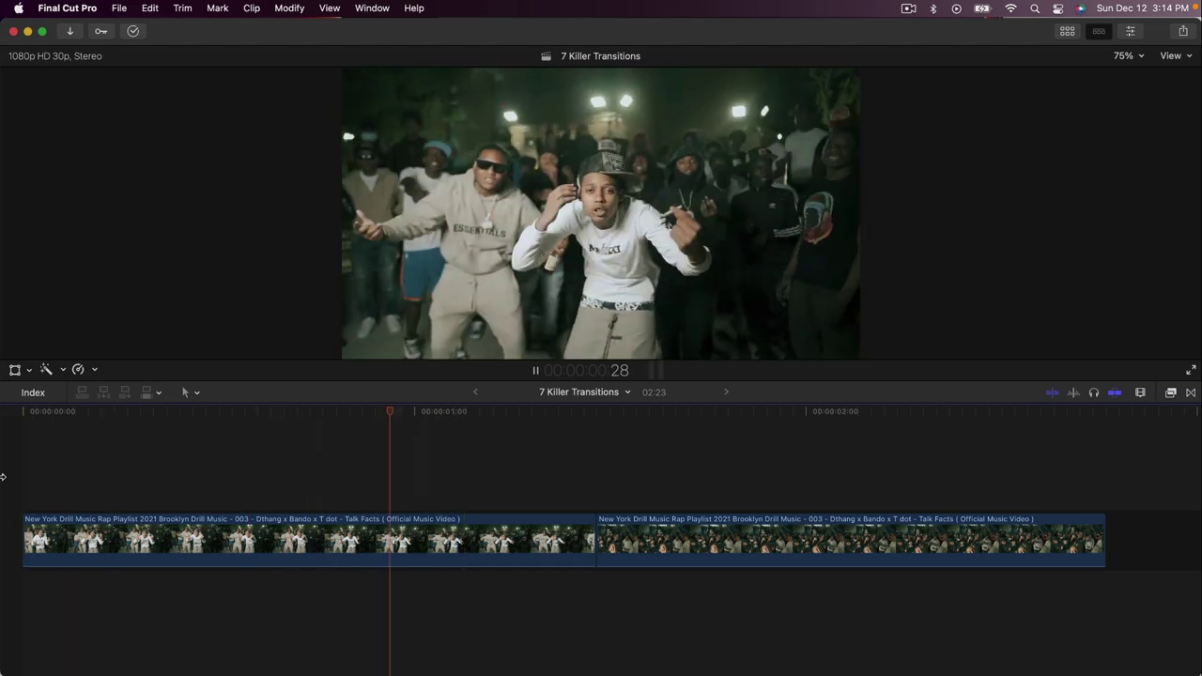
pyautogui.press('space')
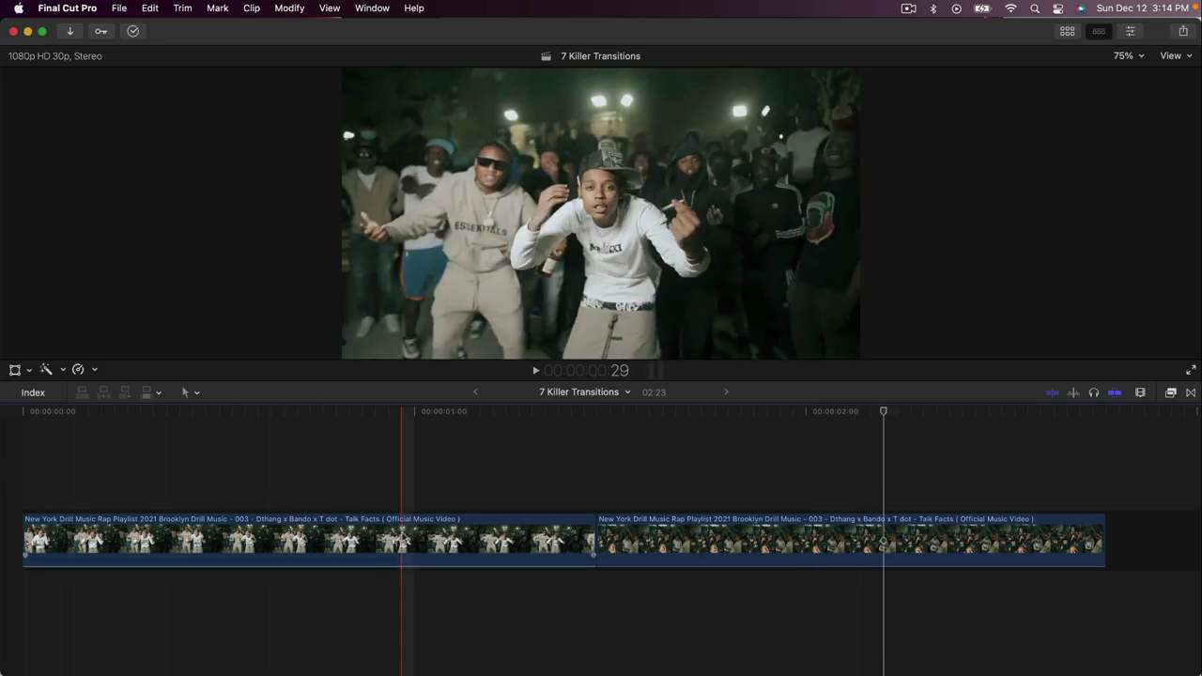
pyautogui.click(804, 540)
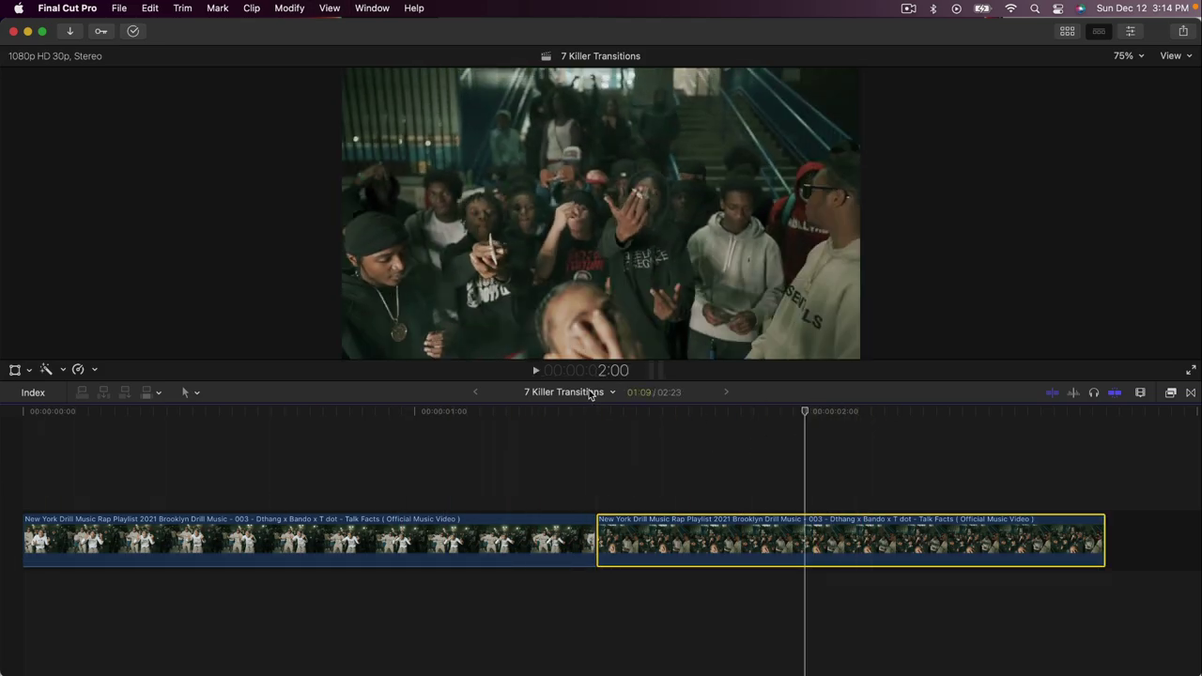
# - Apply the Underwater distortion effect to the first Talk Facts clip
pyautogui.click(497, 541)
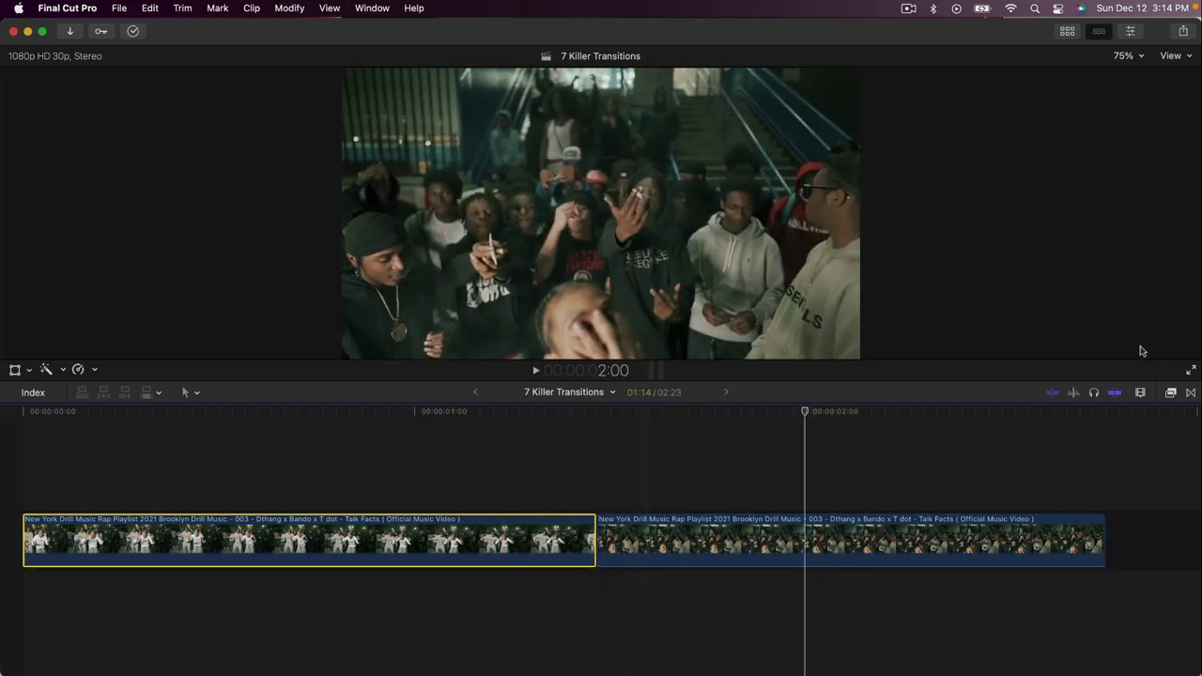
pyautogui.click(1172, 393)
pyautogui.click(949, 496)
pyautogui.moveTo(1068, 540); pyautogui.dragTo(498, 531)
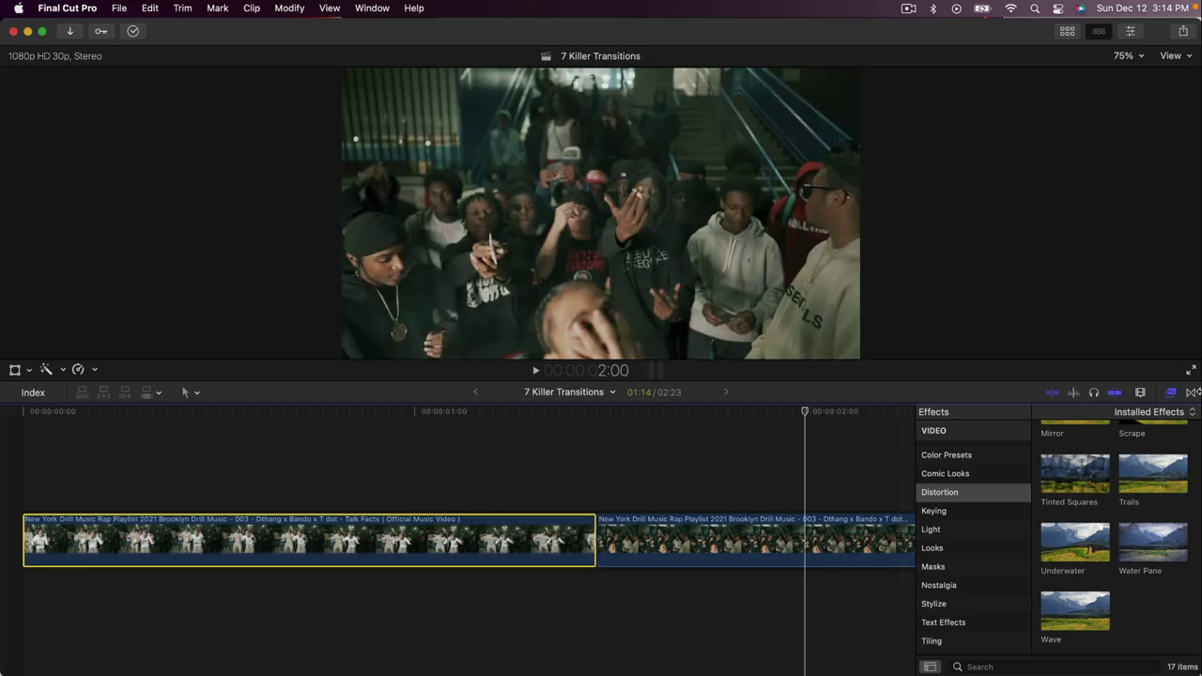
pyautogui.click(1172, 392)
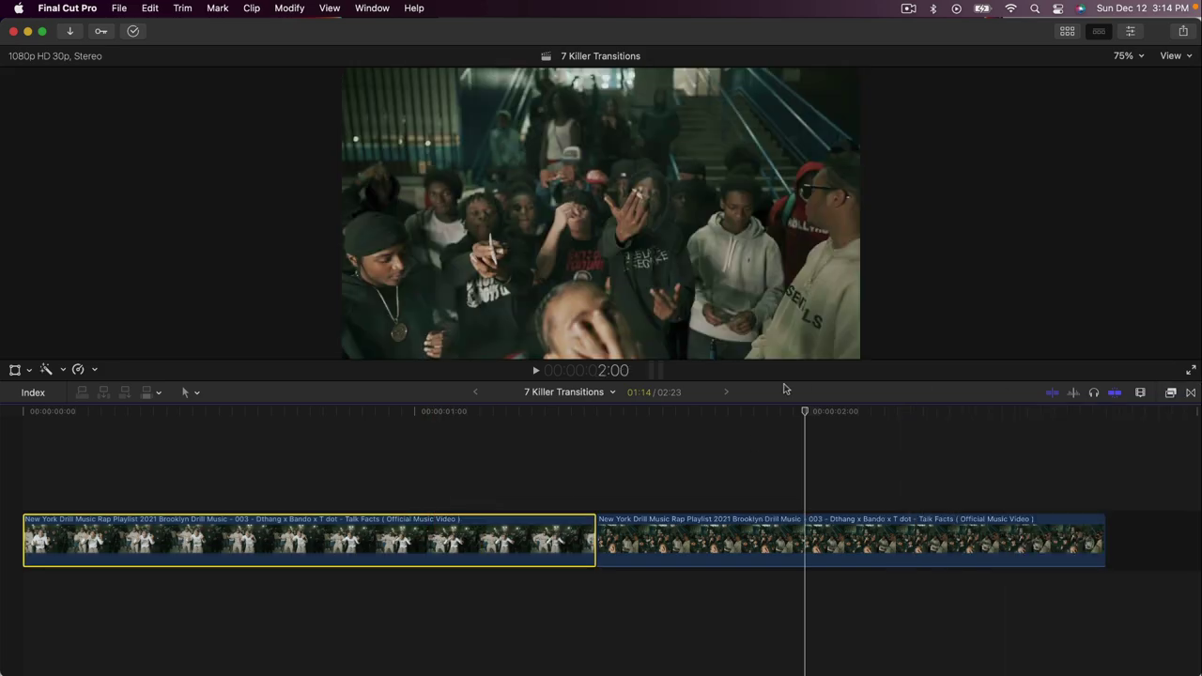
# - Show the first clip's Underwater settings and place the playhead at 1:06, eight frames before the cut
pyautogui.click(1128, 33)
pyautogui.click(971, 99)
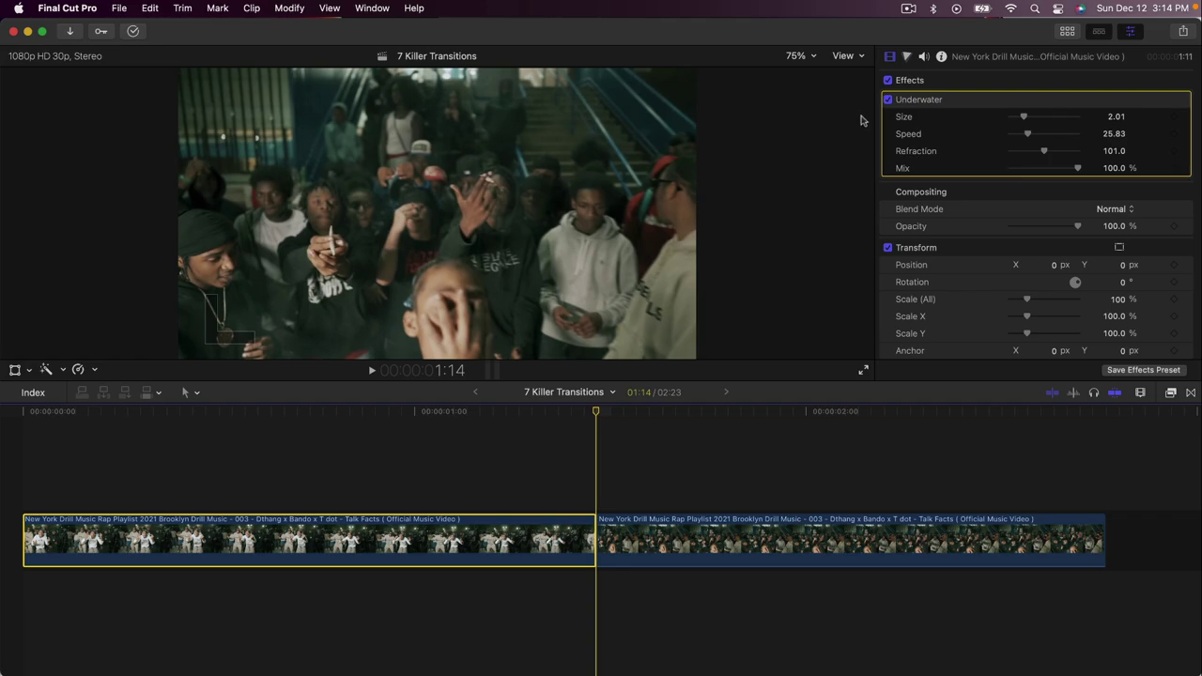
pyautogui.press('Left')
pyautogui.press('Left')
pyautogui.press('Left')
pyautogui.press('Left')
pyautogui.press('Left')
pyautogui.press('Left')
pyautogui.press('Left')
pyautogui.press('Left')
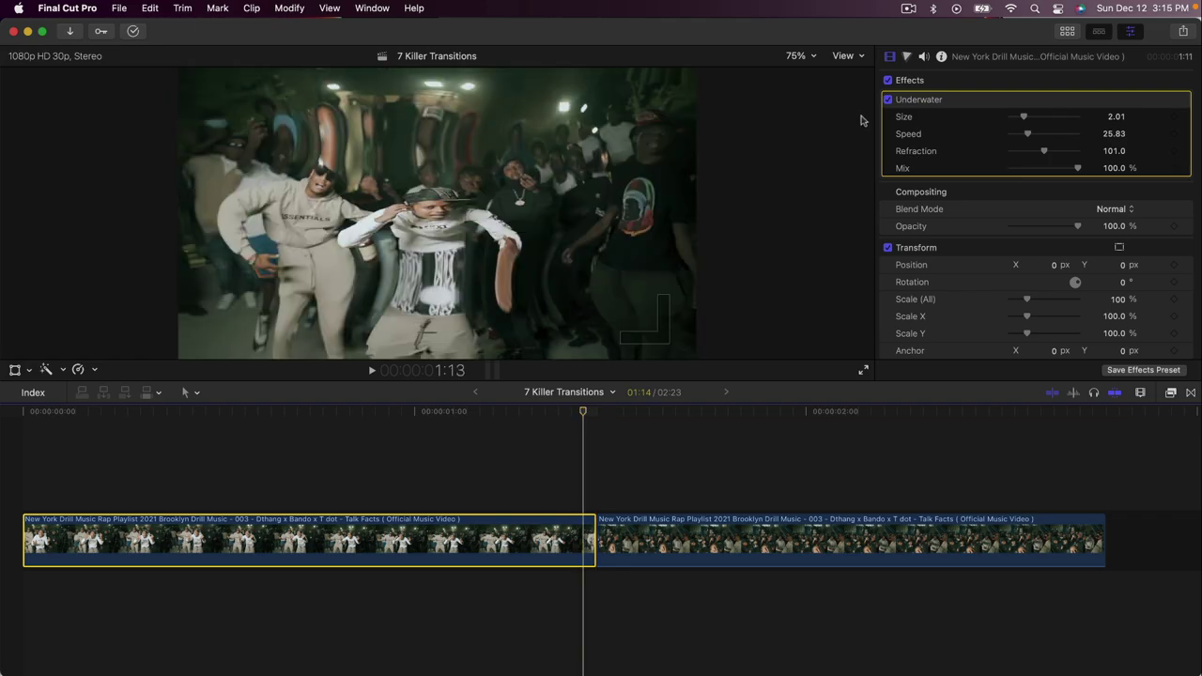
pyautogui.press('space')
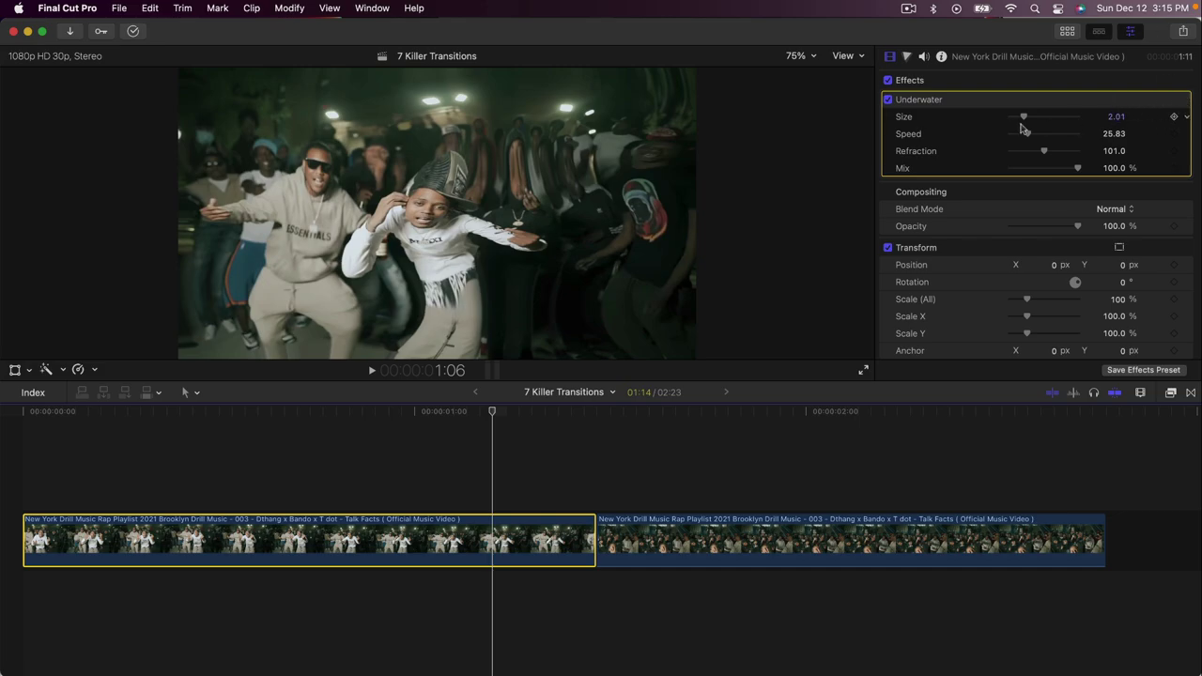
# - Set the first clip's Underwater Size to 4, Speed to 50 and Refraction to 100, and keyframe all four parameters at 1:06
pyautogui.click(1114, 117)
pyautogui.write('4')
pyautogui.click(1114, 135)
pyautogui.write('50')
pyautogui.click(1116, 152)
pyautogui.write('1')
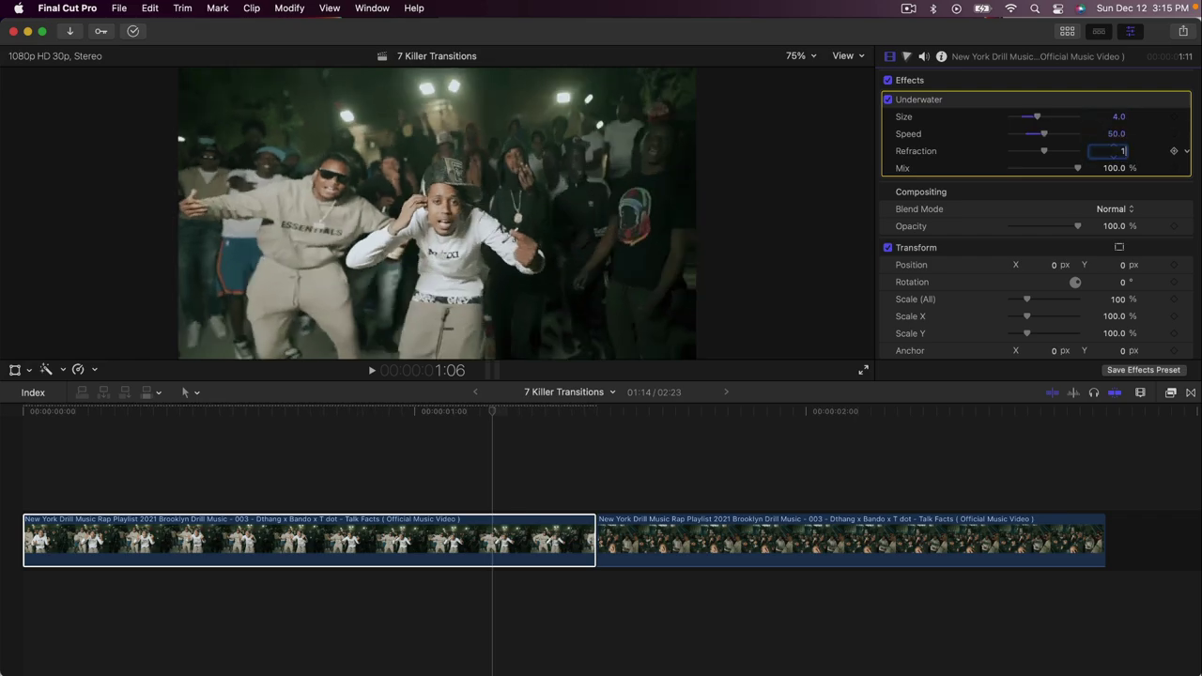
pyautogui.press('Return')
pyautogui.click(1176, 117)
pyautogui.click(1175, 168)
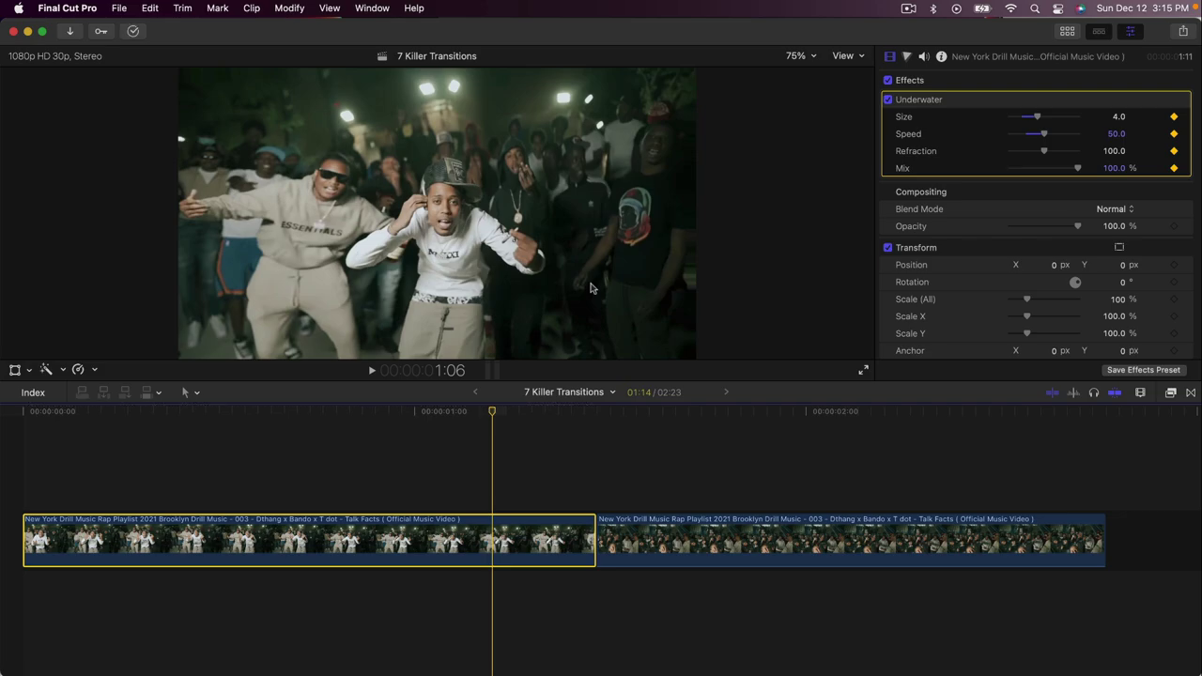
# - Set the first clip's Underwater Mix to 0% one frame earlier, at 1:05, and play back the effect
pyautogui.press('Left')
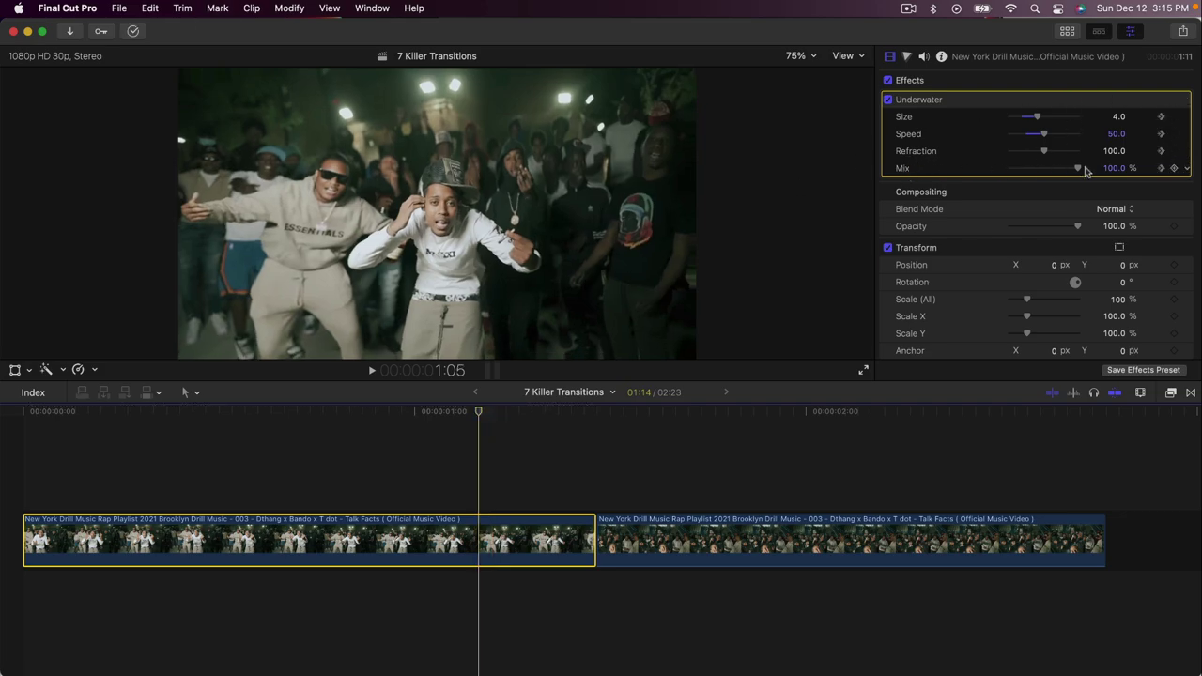
pyautogui.moveTo(1079, 170); pyautogui.dragTo(935, 170)
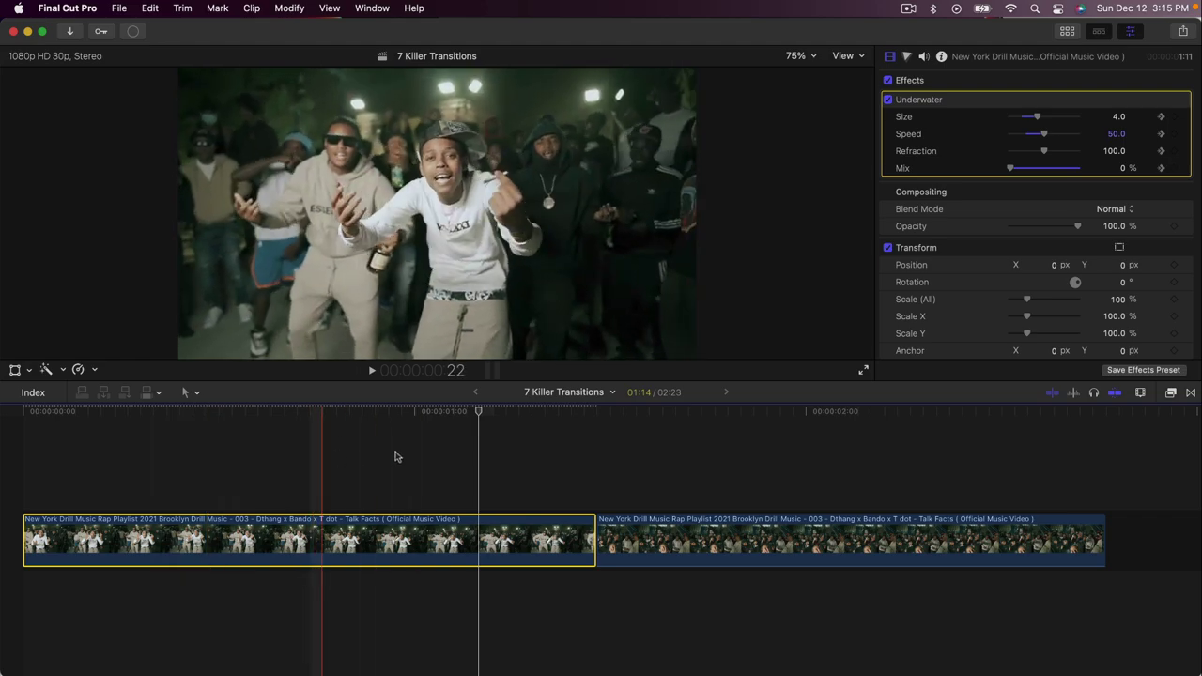
pyautogui.press('space')
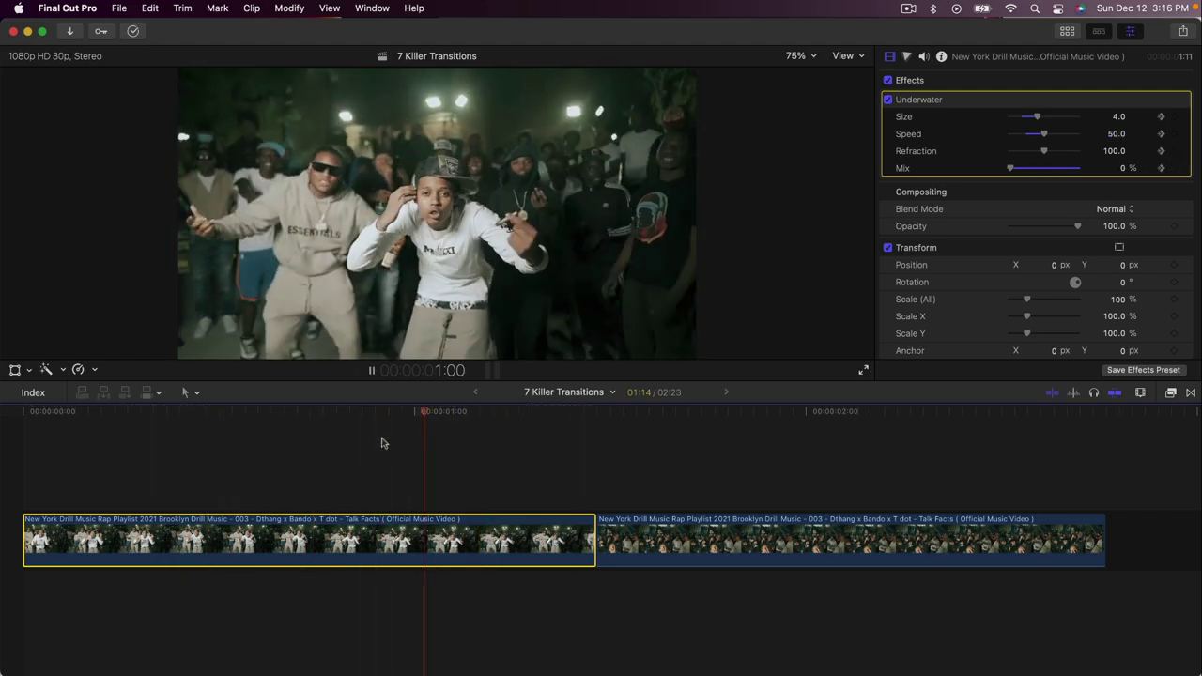
pyautogui.press('space')
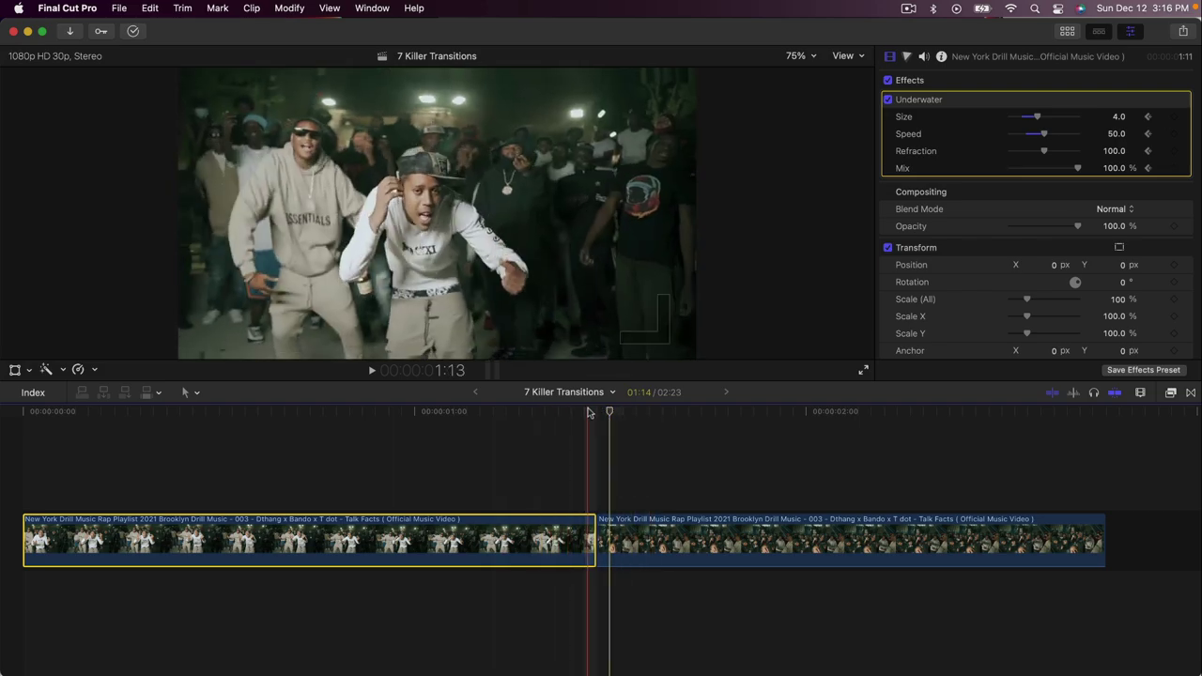
# - Apply the Underwater distortion effect to the second Talk Facts clip
pyautogui.press('Down')
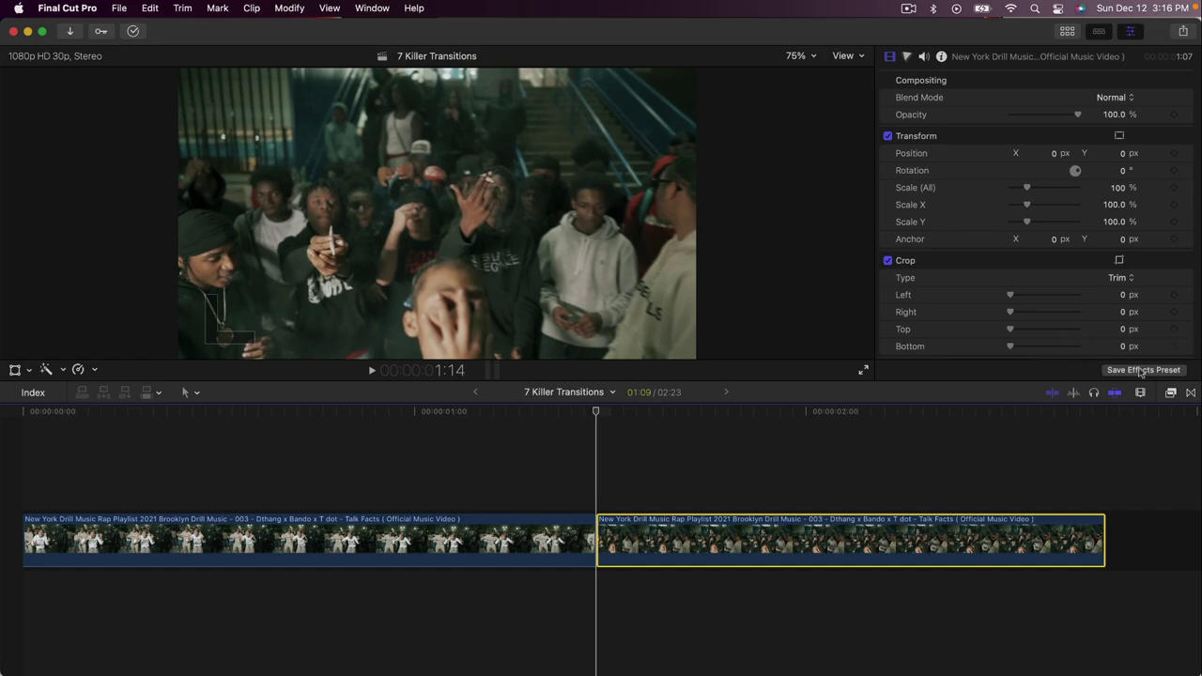
pyautogui.click(1171, 394)
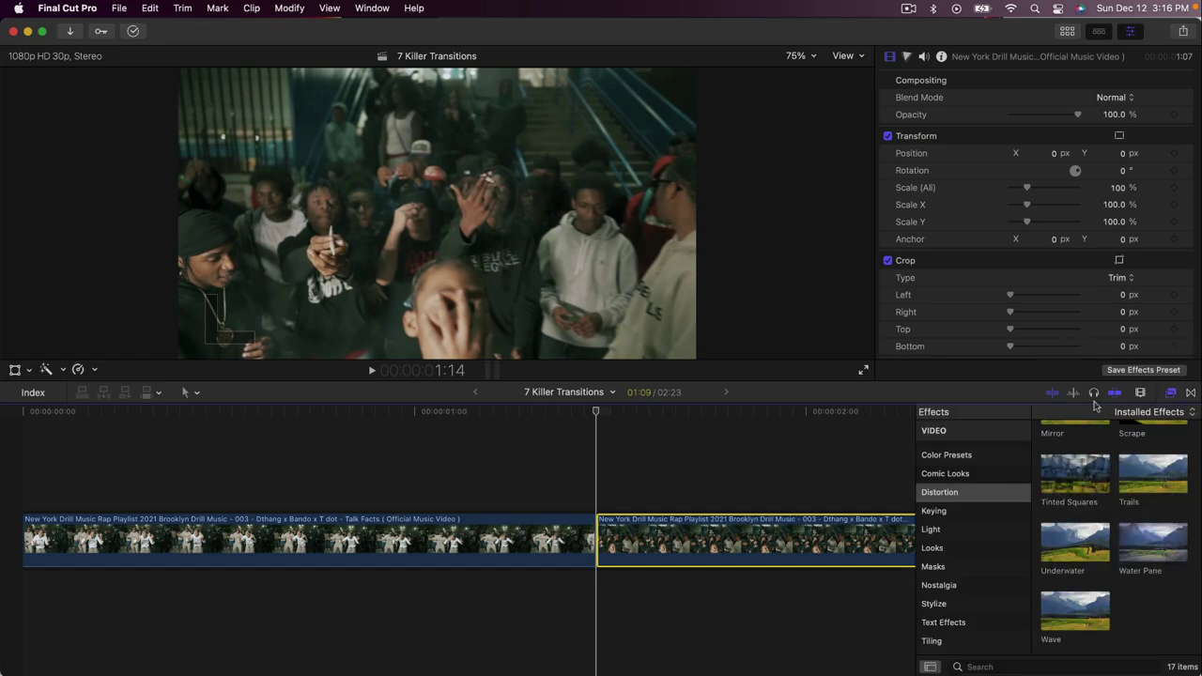
pyautogui.click(950, 493)
pyautogui.moveTo(1077, 552); pyautogui.dragTo(687, 545)
pyautogui.hscroll(3, 687, 545)
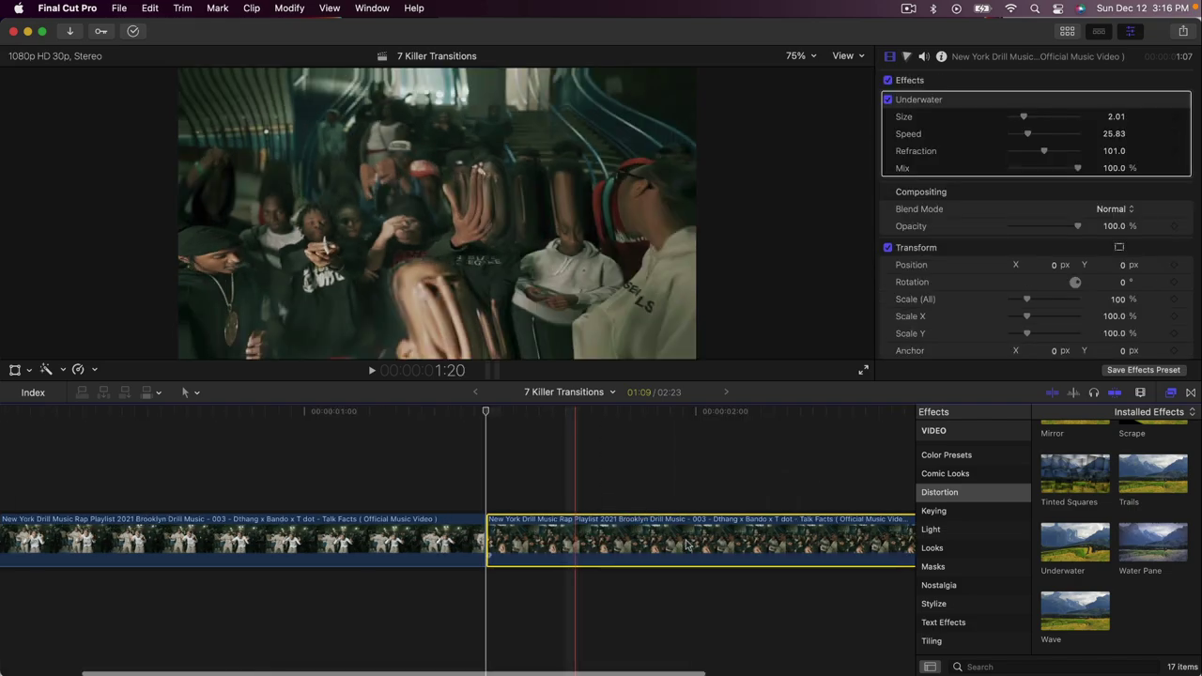
pyautogui.click(1172, 393)
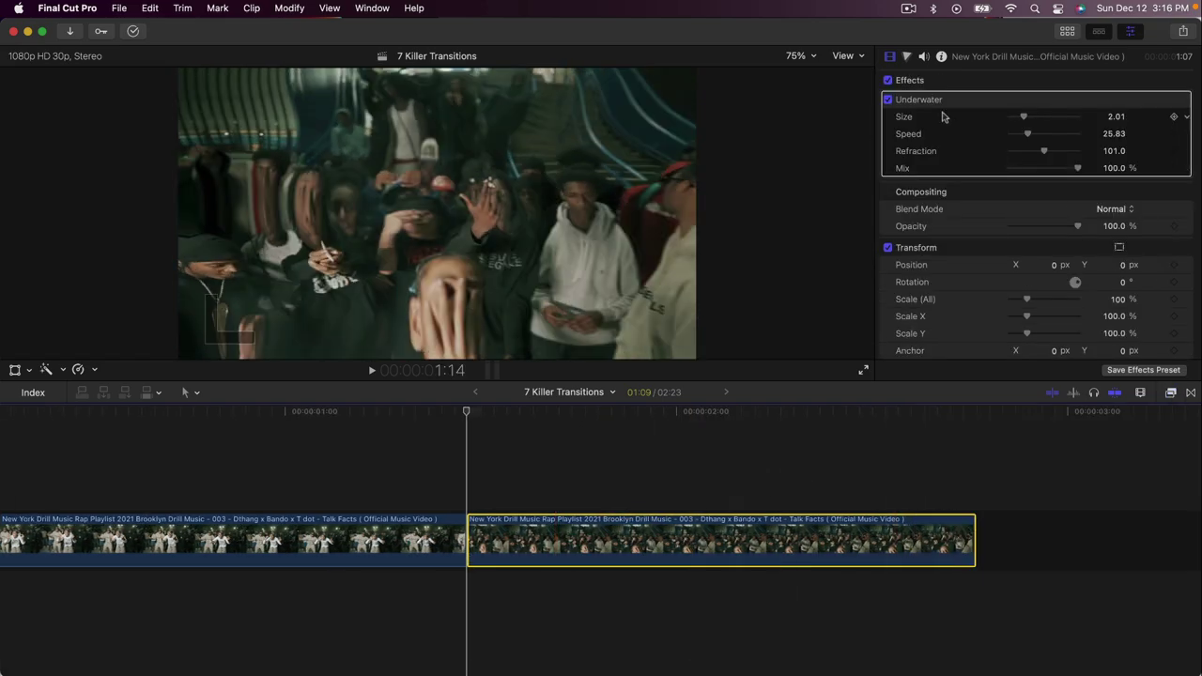
# - Set the second clip's Underwater Size to 4, Speed to 50 and Refraction to 100, and keyframe all four parameters at its start
pyautogui.click(1115, 117)
pyautogui.write('4')
pyautogui.click(1115, 135)
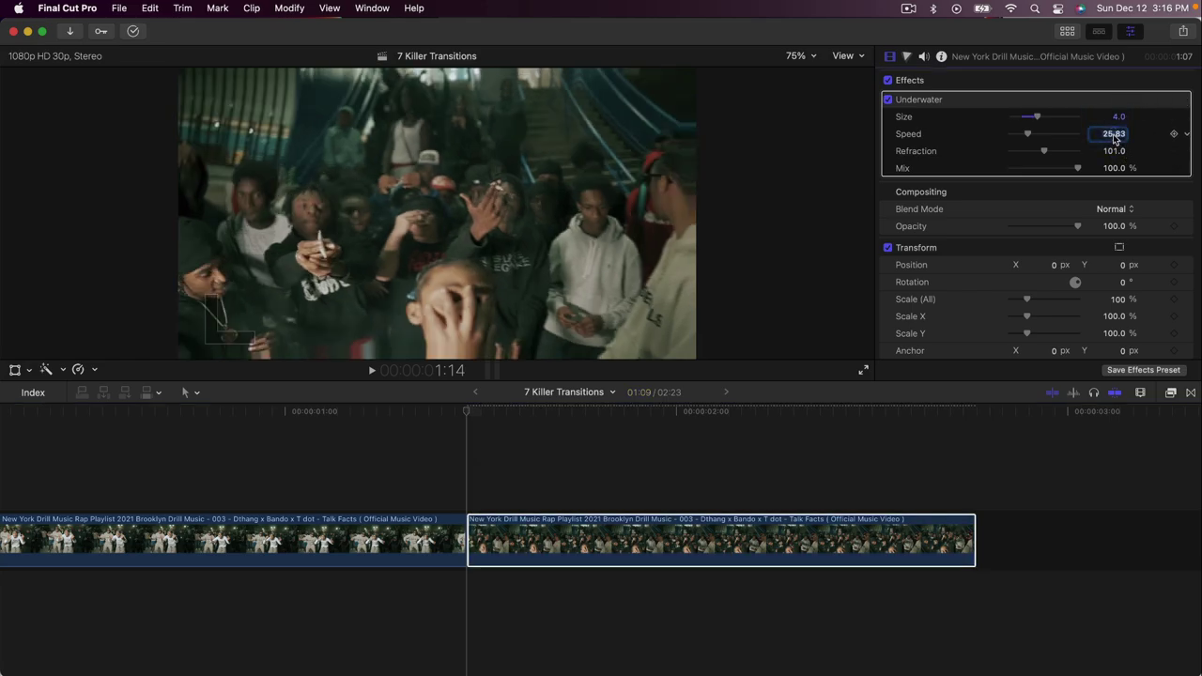
pyautogui.write('50')
pyautogui.press('Tab')
pyautogui.write('1')
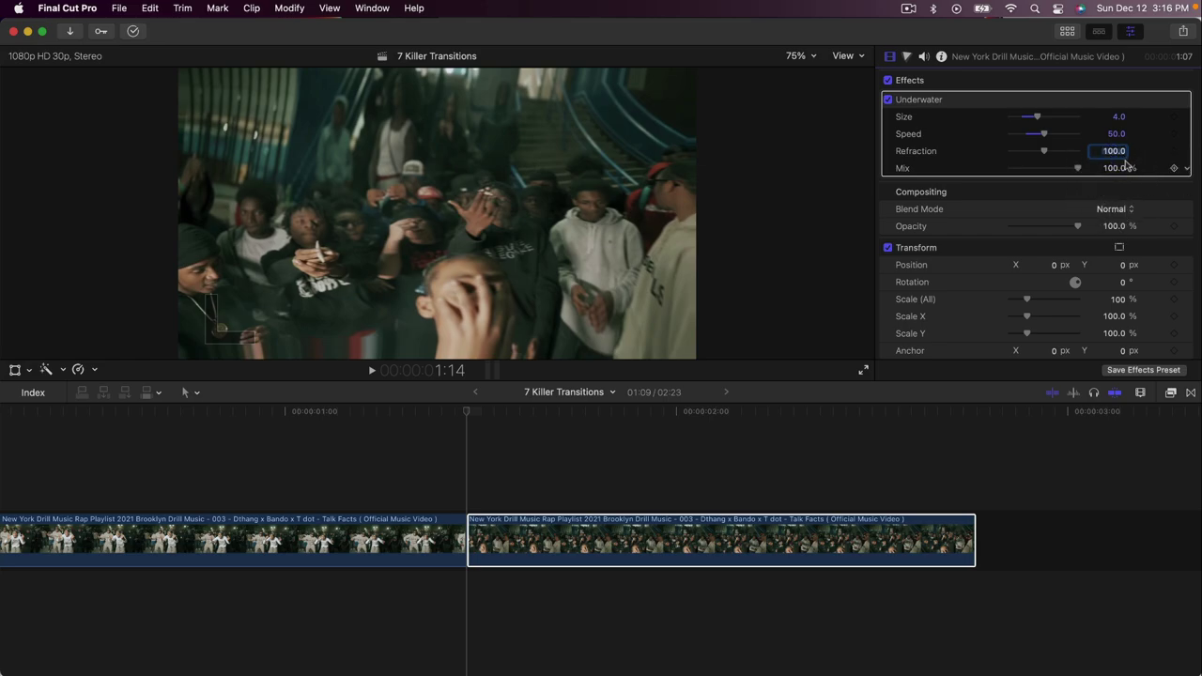
pyautogui.click(1174, 116)
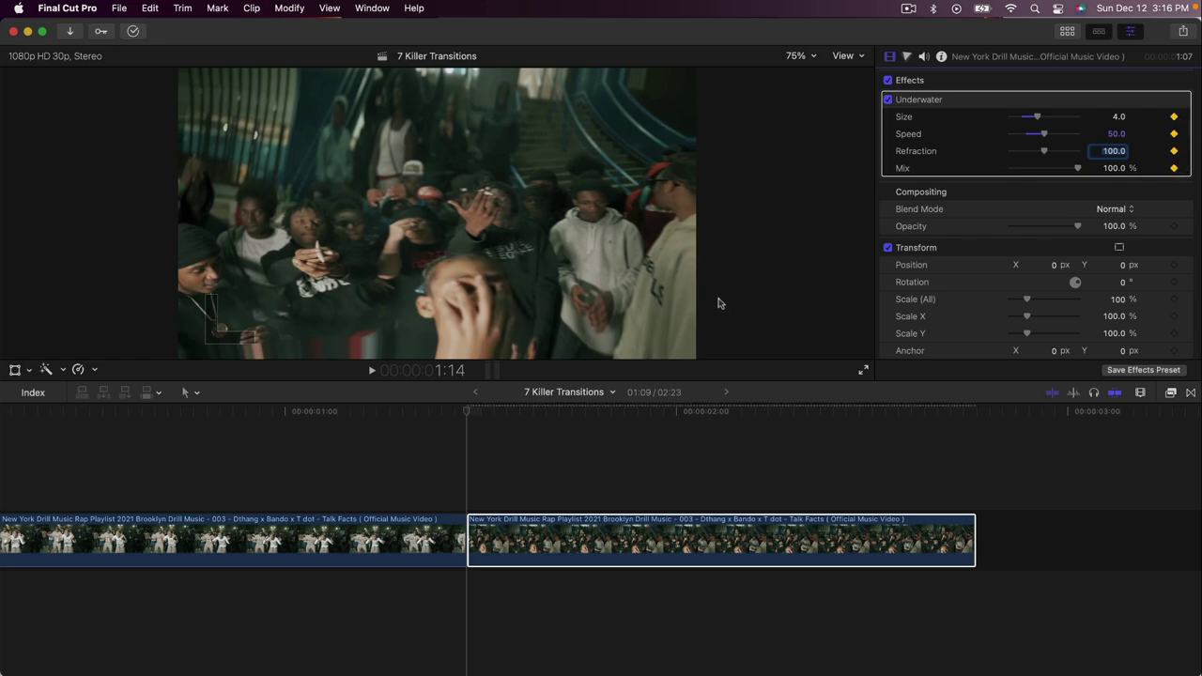
pyautogui.click(467, 414)
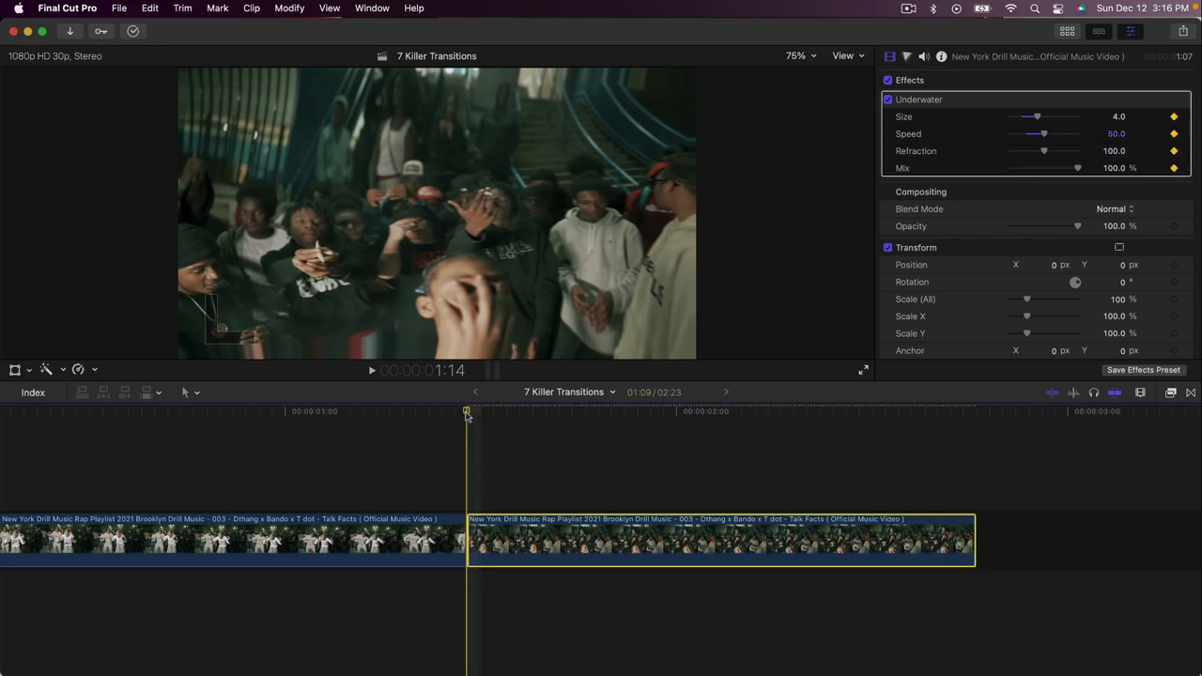
# - Lower the second clip's Underwater Refraction to 0 at 1:22 and play back the finished warp transition
pyautogui.press('space')
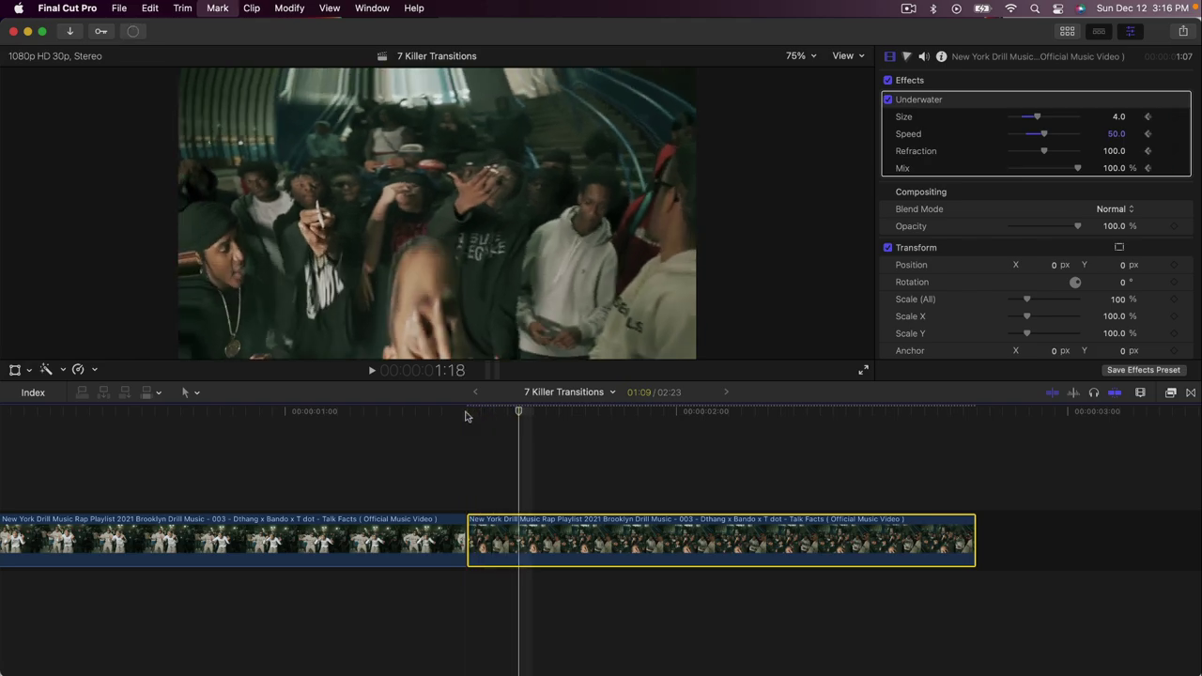
pyautogui.hscroll(-3, 544, 470)
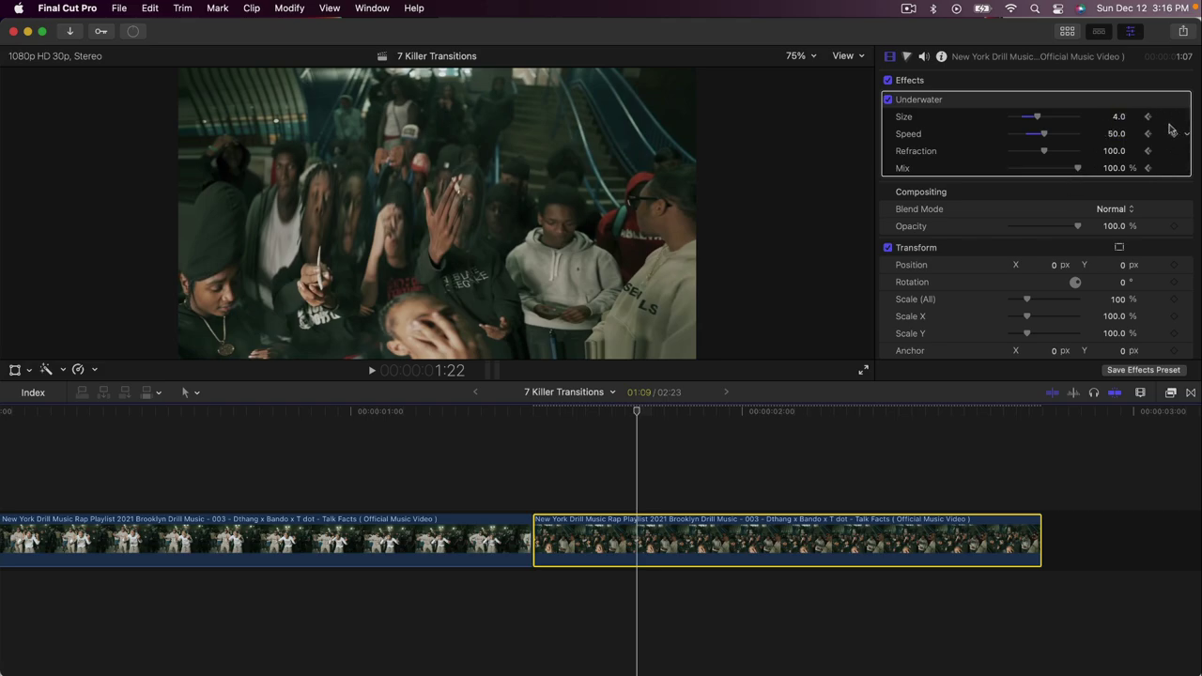
pyautogui.moveTo(1127, 153); pyautogui.dragTo(1041, 148)
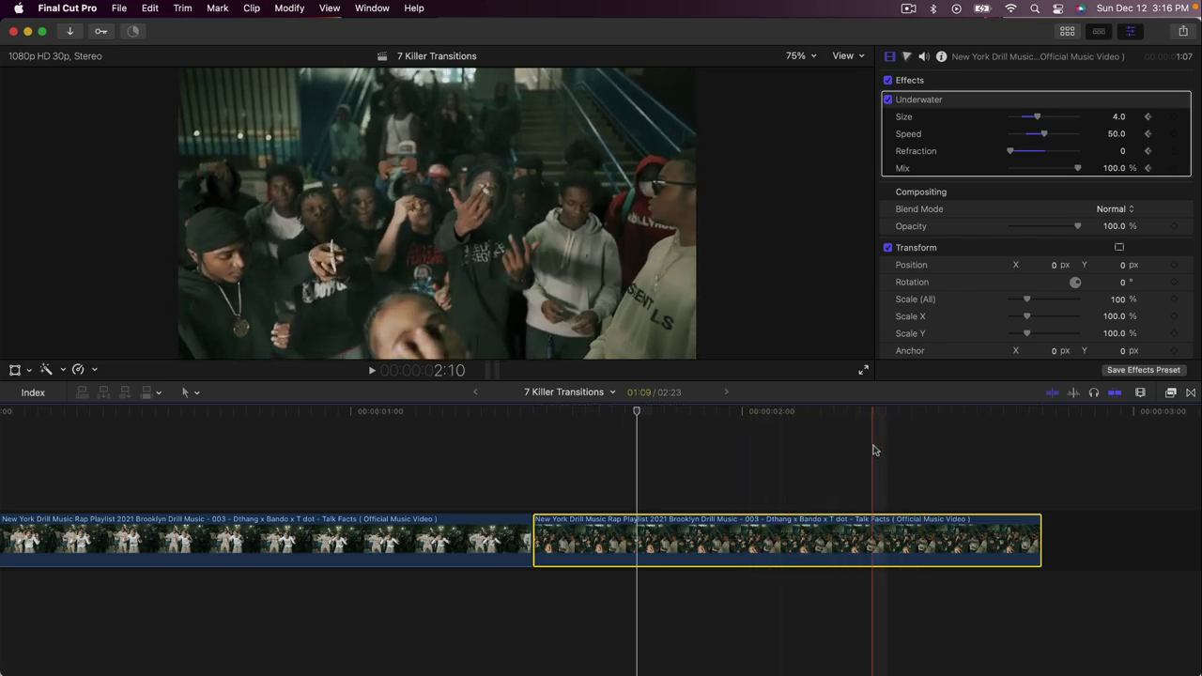
pyautogui.press('super+minus')
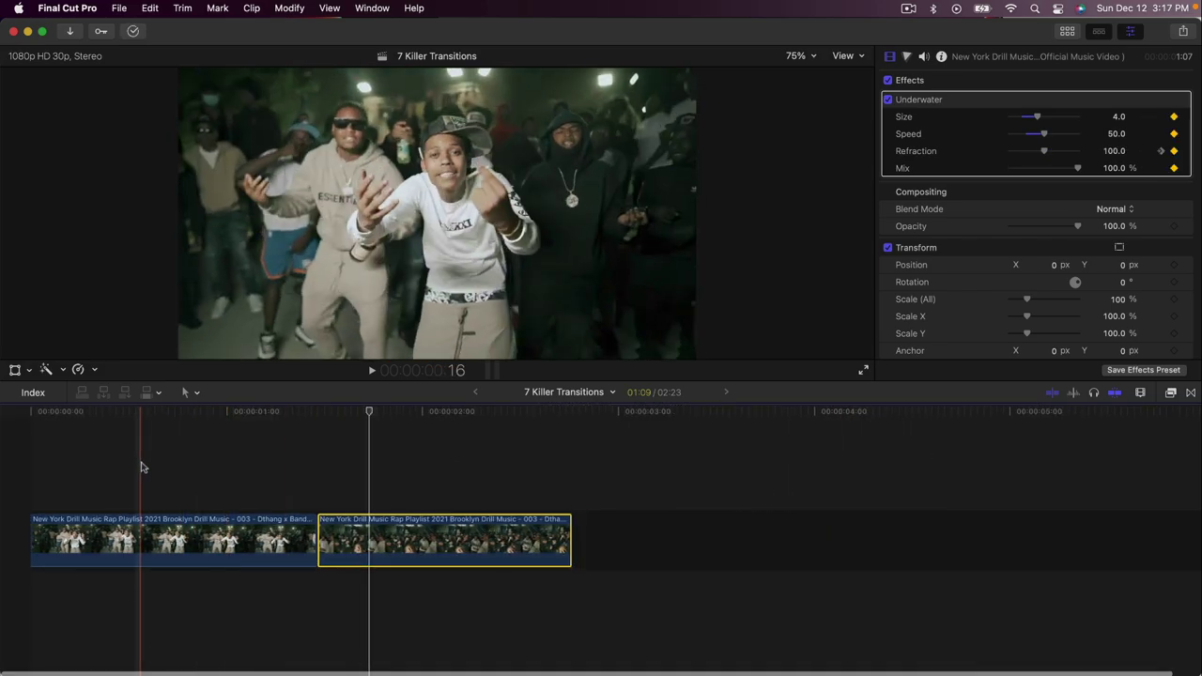
pyautogui.press('space')
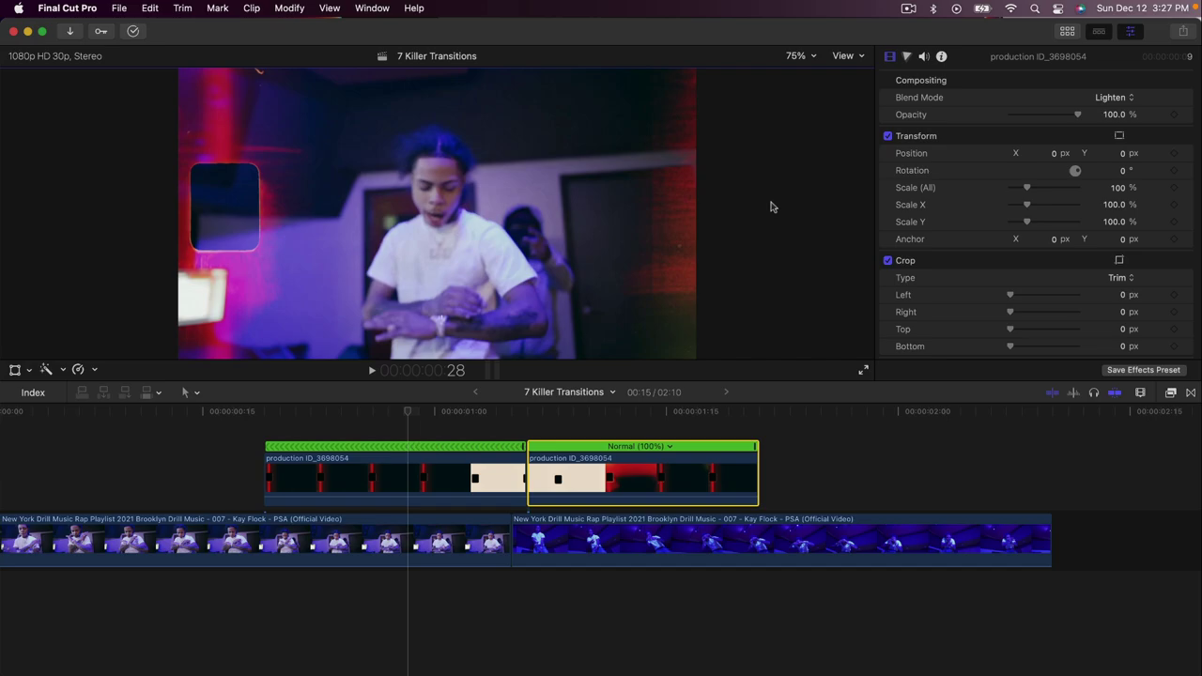
# - Play back the film burn transition over the two PSA clips from the start, and the bare cut without the overlays
pyautogui.hscroll(-2, 351, 467)
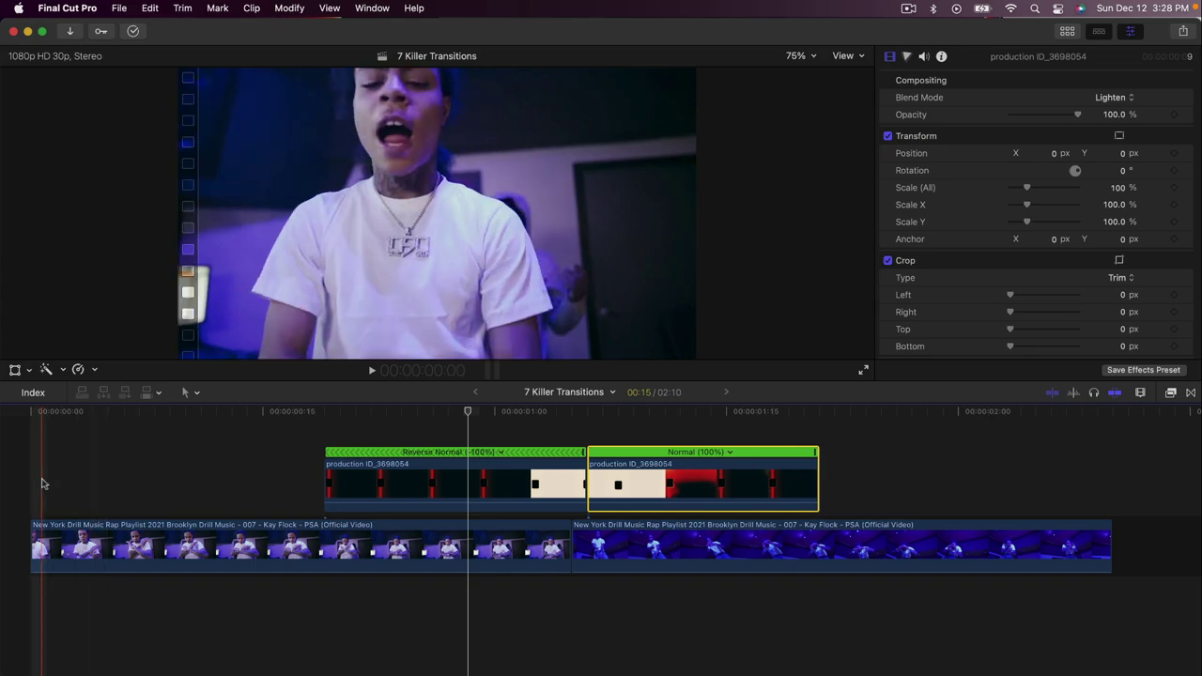
pyautogui.press('space')
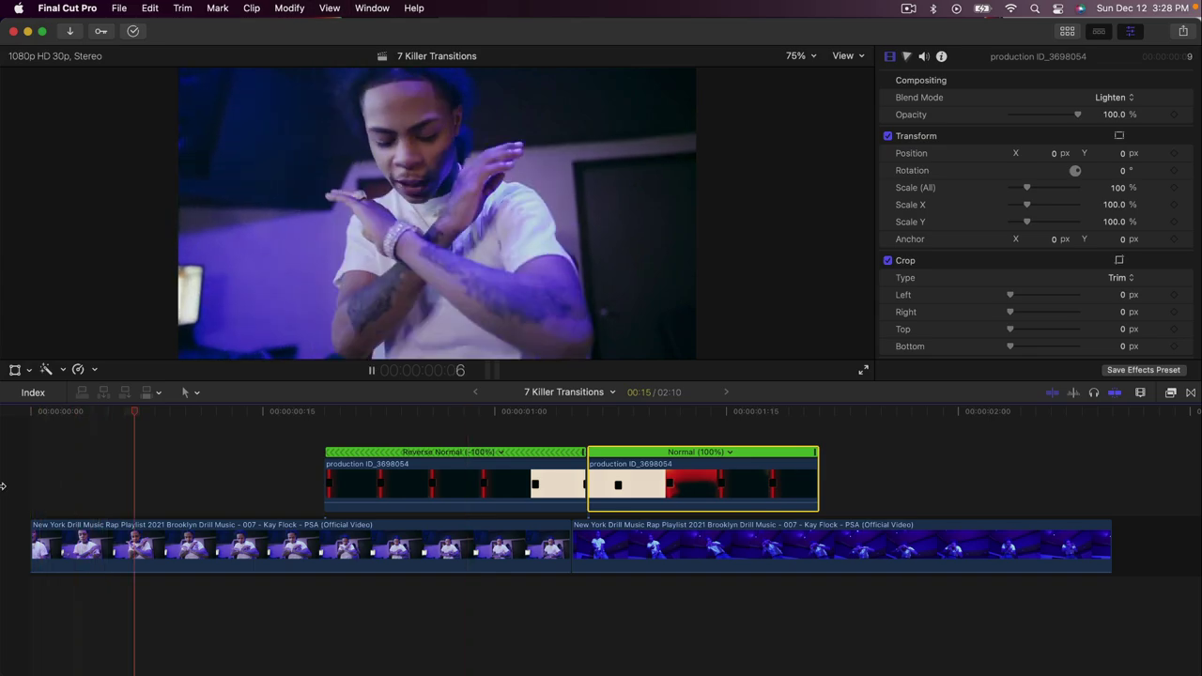
pyautogui.press('space')
pyautogui.press('space')
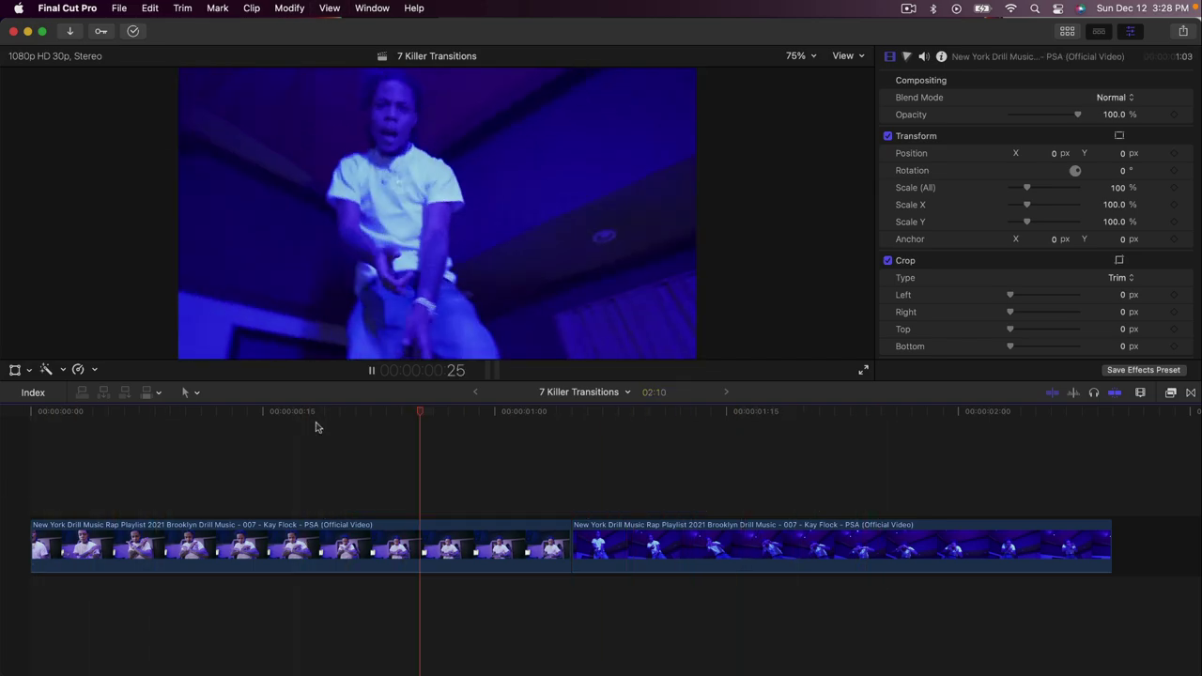
pyautogui.press('space')
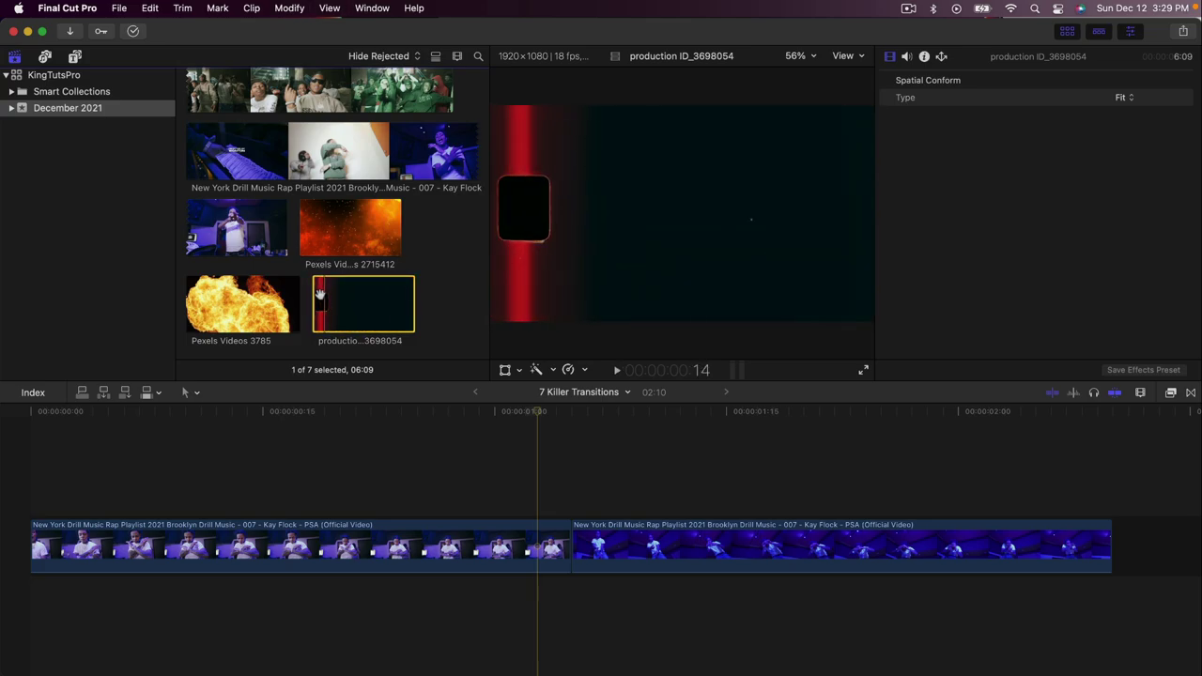
# - Place the production ID_3698054 film burn above the PSA clips starting at 0:20 and remove everything after about 1:12
pyautogui.moveTo(327, 295); pyautogui.dragTo(349, 460)
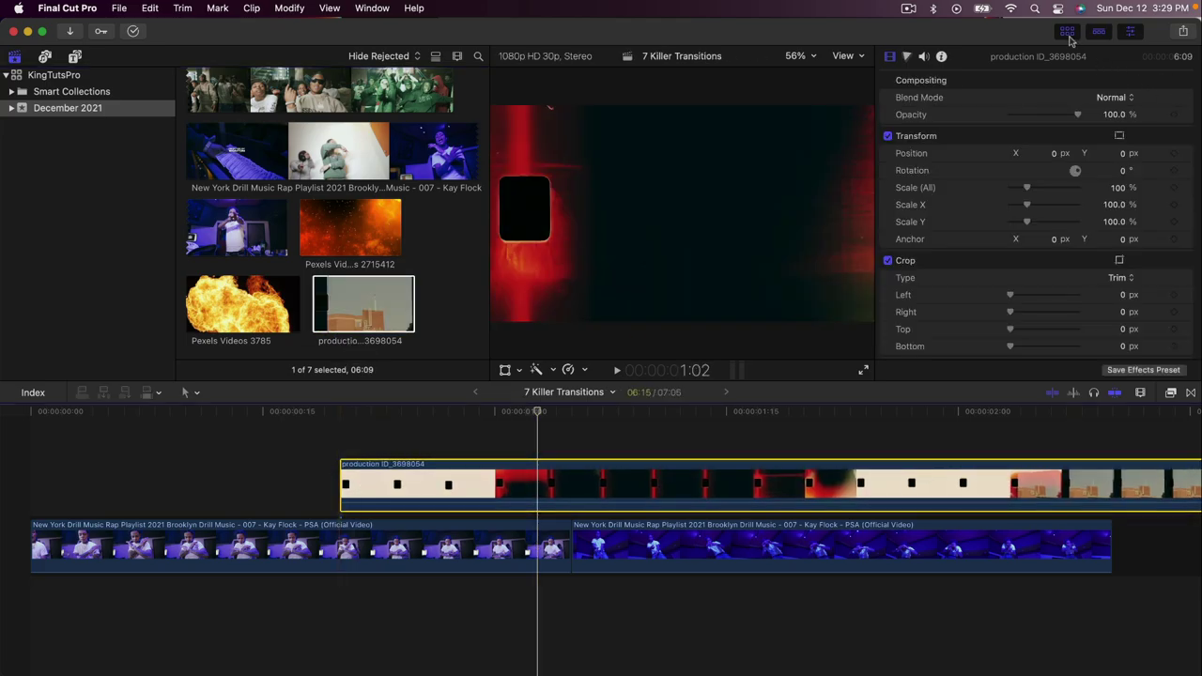
pyautogui.click(1068, 31)
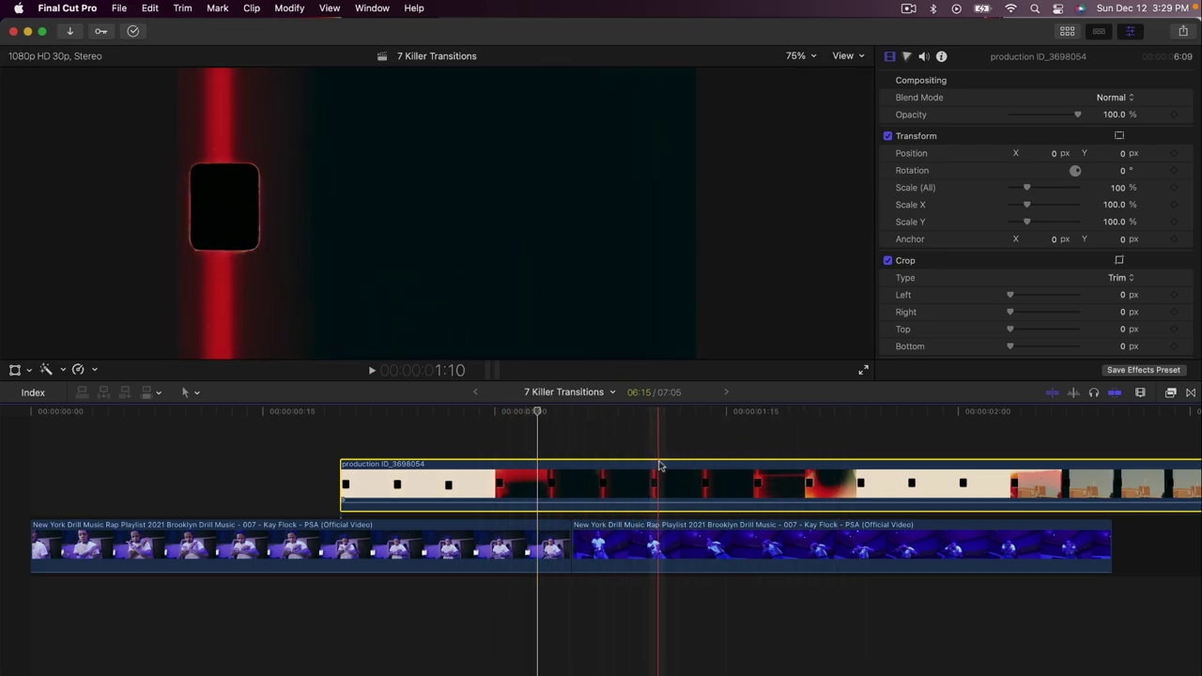
pyautogui.press('super+b')
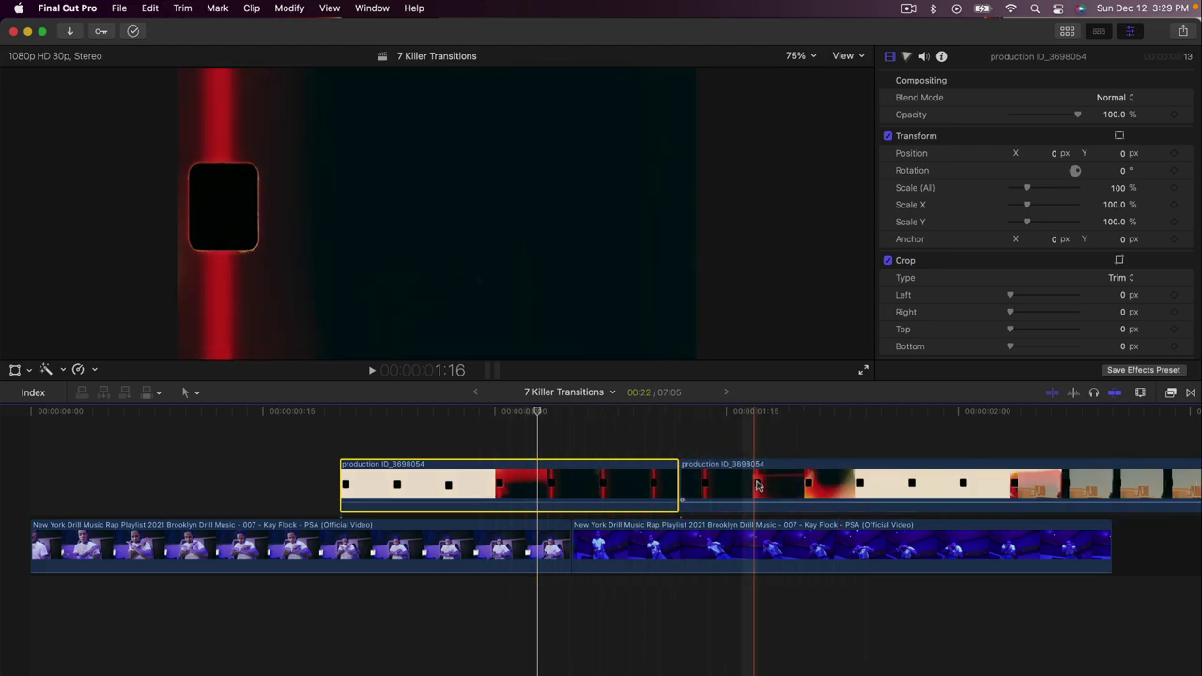
pyautogui.click(719, 480)
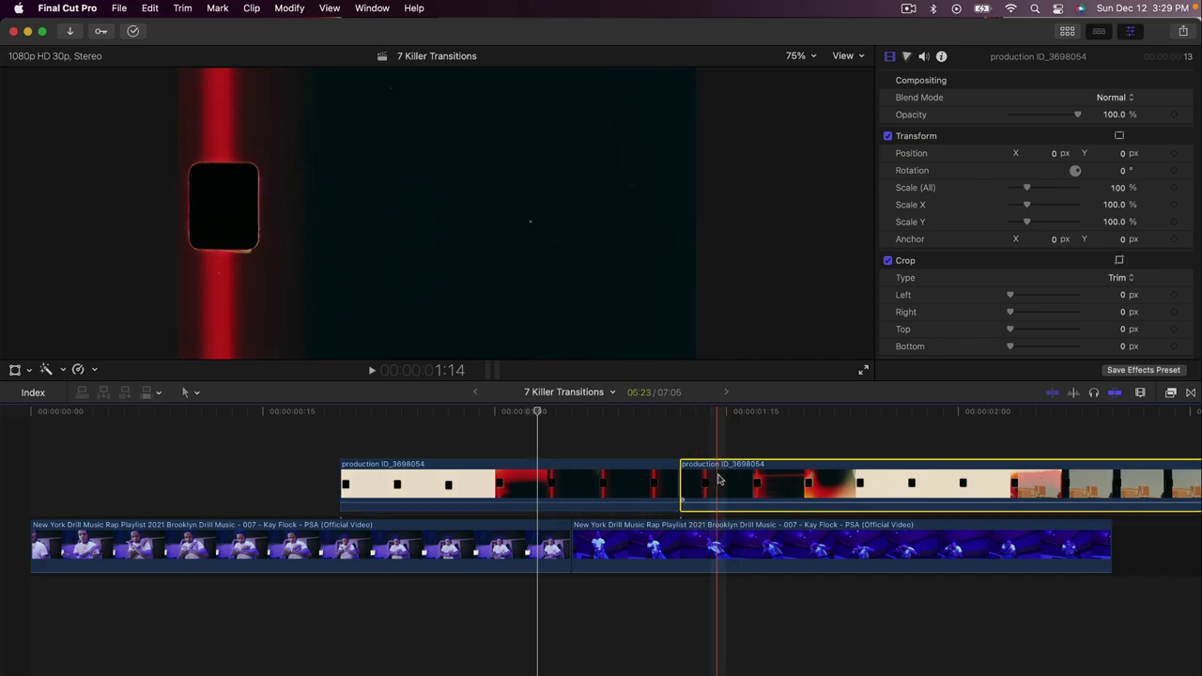
pyautogui.press('Delete')
# - Move the trimmed film burn overlay across the cut so it starts at about 0:27, and play it back
pyautogui.moveTo(512, 484); pyautogui.dragTo(558, 481)
pyautogui.click(438, 430)
pyautogui.moveTo(443, 484); pyautogui.dragTo(505, 481)
pyautogui.press('space')
pyautogui.press('space')
pyautogui.moveTo(443, 416); pyautogui.dragTo(486, 418)
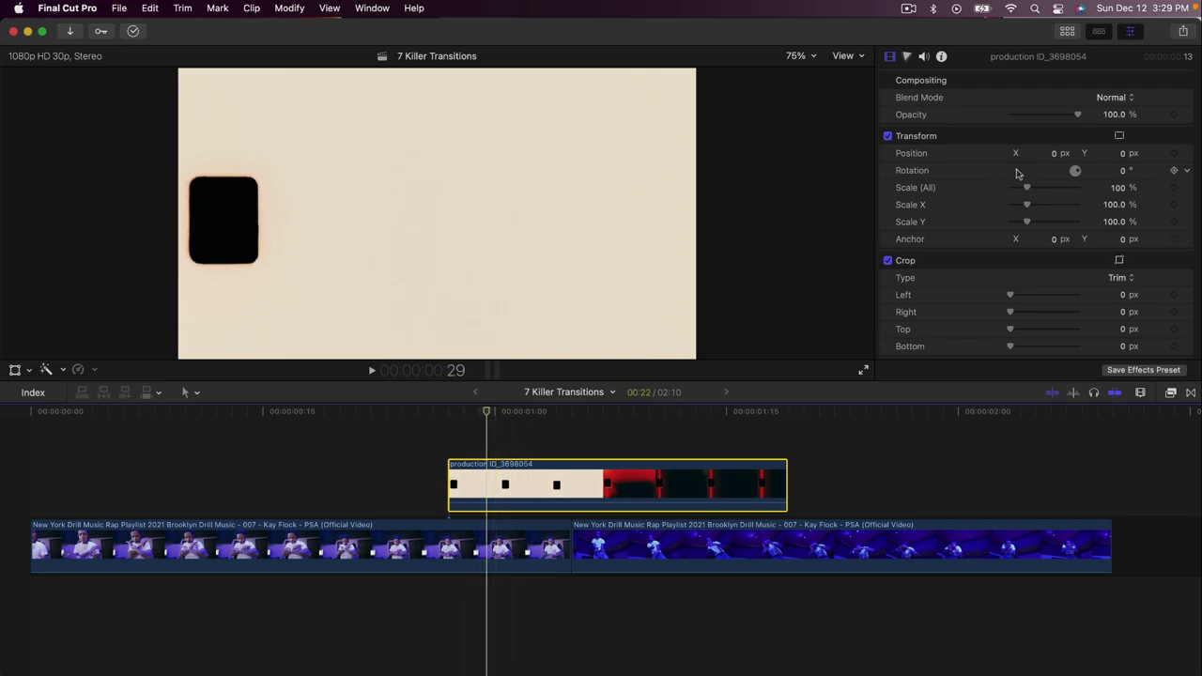
# - Try the Screen blend mode on the film burn overlay, switch it to Lighten, and play back the result
pyautogui.click(1132, 34)
pyautogui.press('super+4')
pyautogui.click(1123, 98)
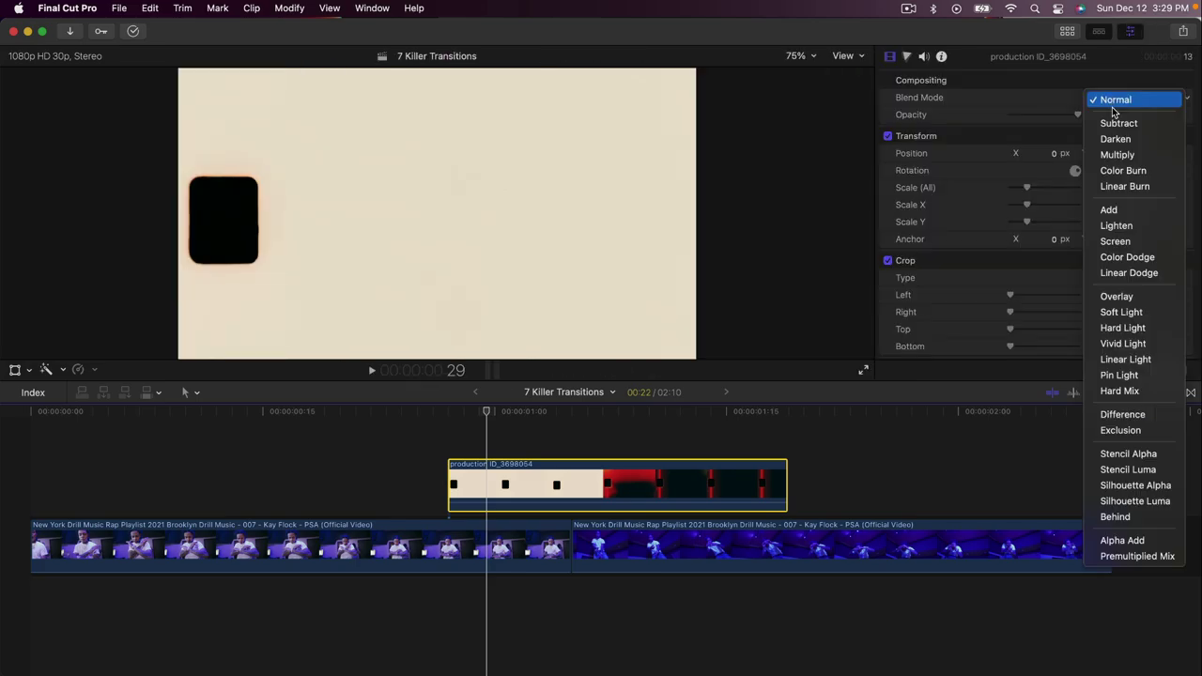
pyautogui.click(1132, 241)
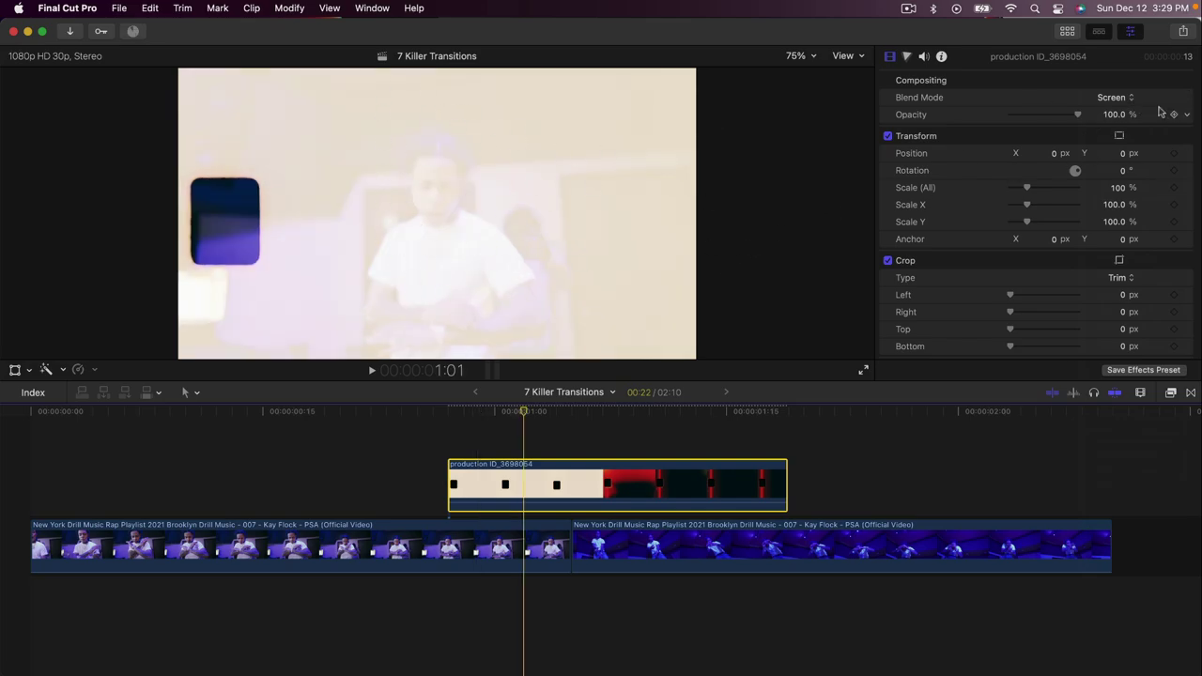
pyautogui.click(1120, 98)
pyautogui.click(1118, 84)
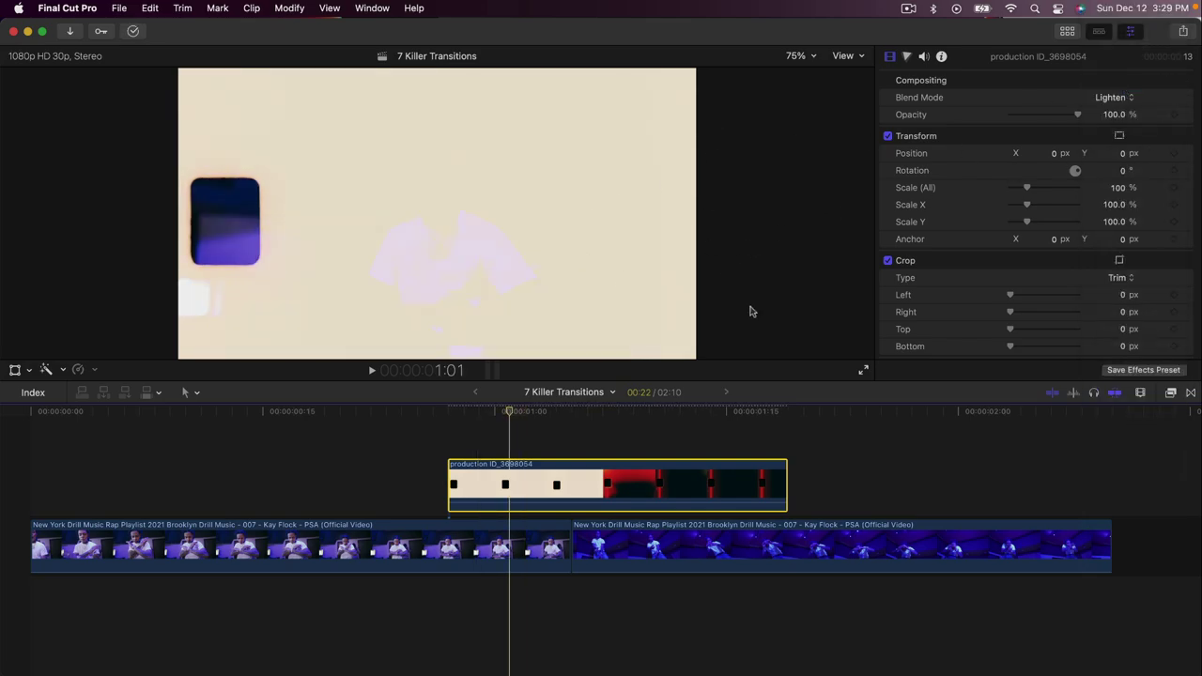
pyautogui.press('space')
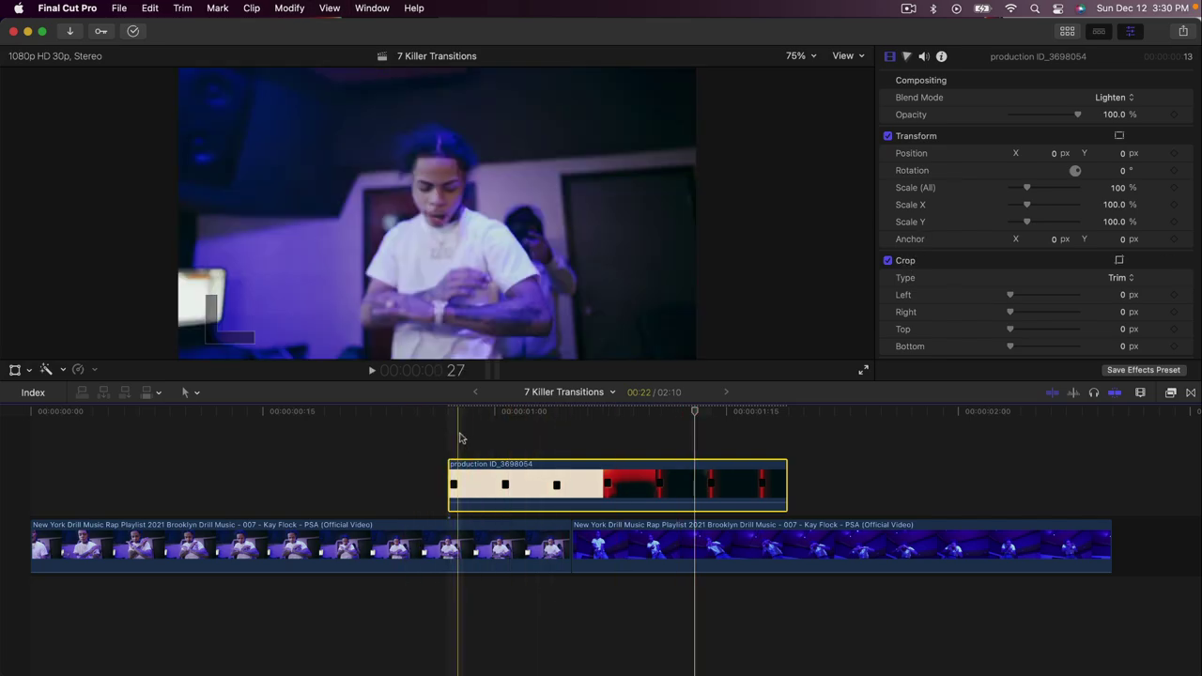
pyautogui.press('space')
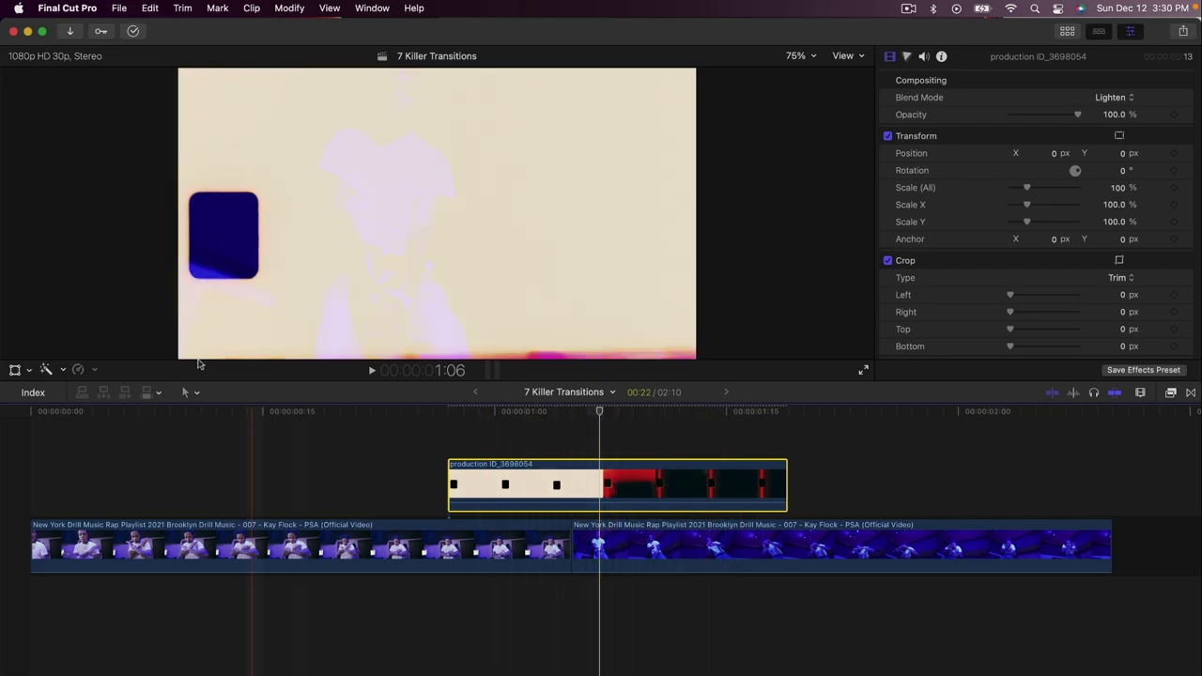
# - Reverse the playback of the film burn overlay and preview it over the cut
pyautogui.click(83, 371)
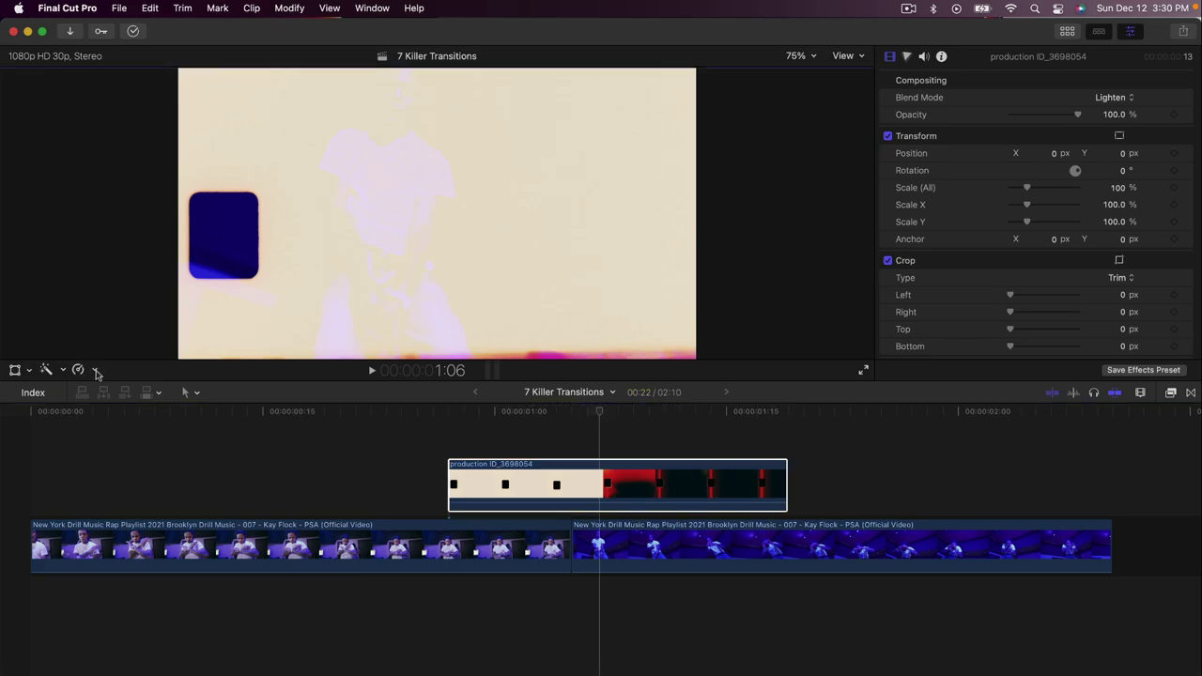
pyautogui.click(96, 371)
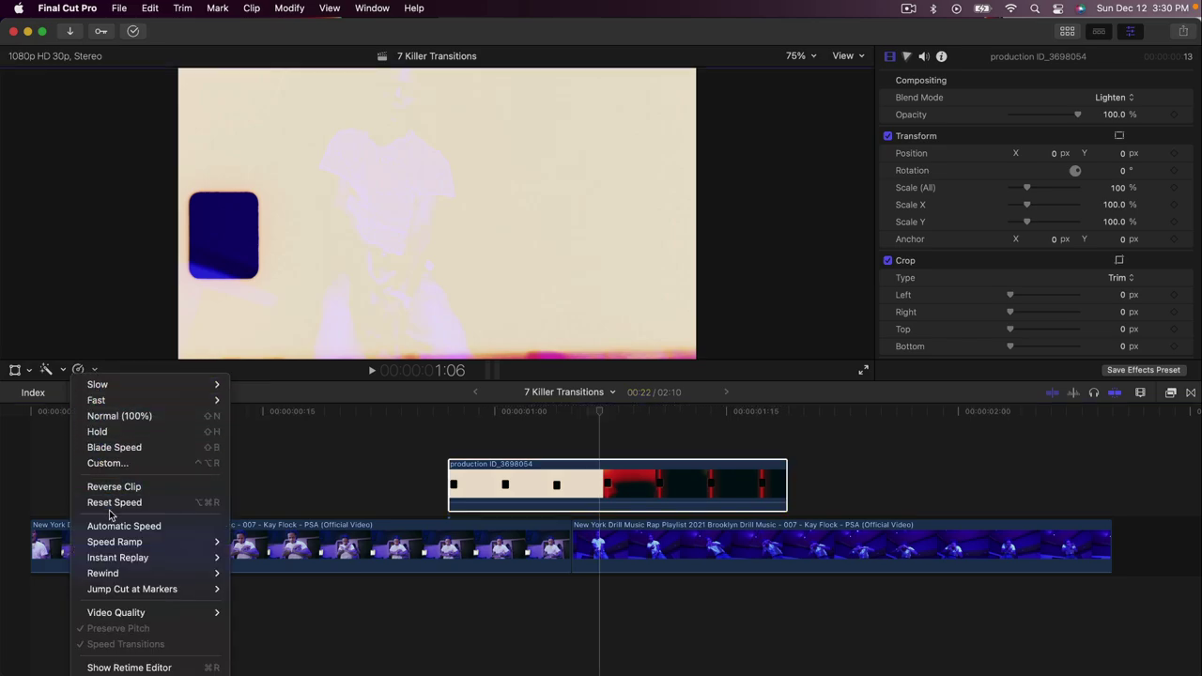
pyautogui.click(181, 488)
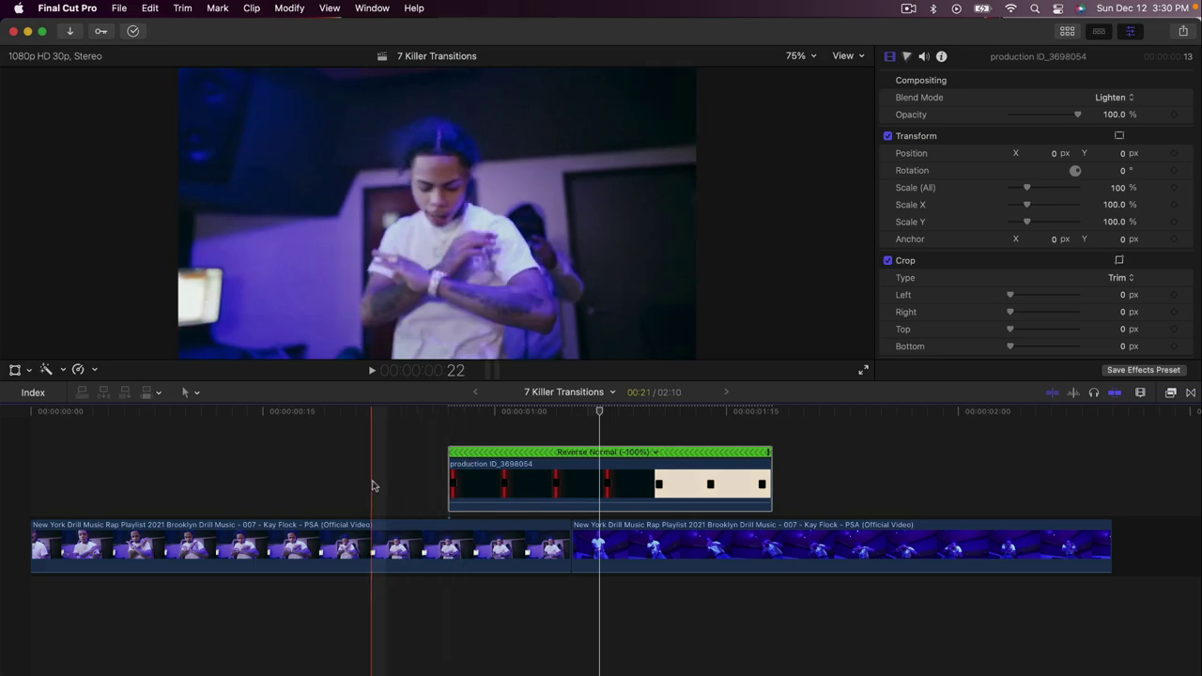
pyautogui.press('space')
pyautogui.press('space')
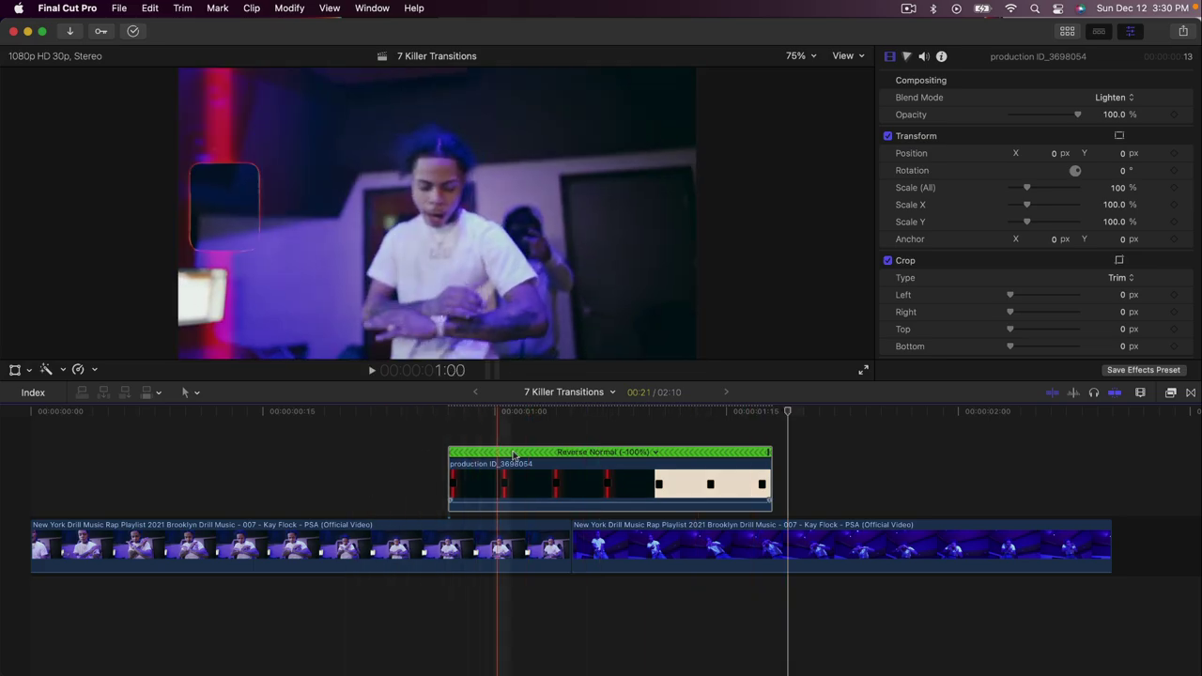
# - Trim the start of the reversed overlay to make it 20 frames long and move it to start at 0:20
pyautogui.moveTo(453, 481)
pyautogui.mouseDown()
pyautogui.moveTo(89, 481)
pyautogui.moveTo(459, 478)
pyautogui.mouseUp()
pyautogui.press('space')
pyautogui.moveTo(564, 475); pyautogui.dragTo(480, 476)
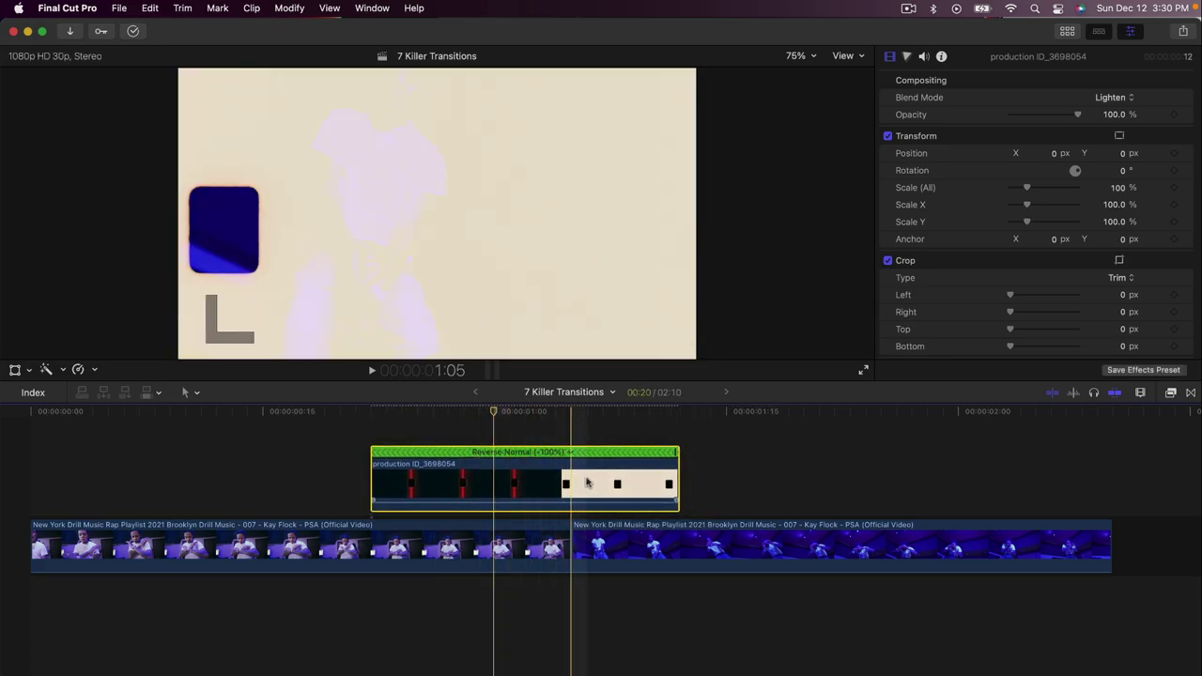
pyautogui.click(617, 400)
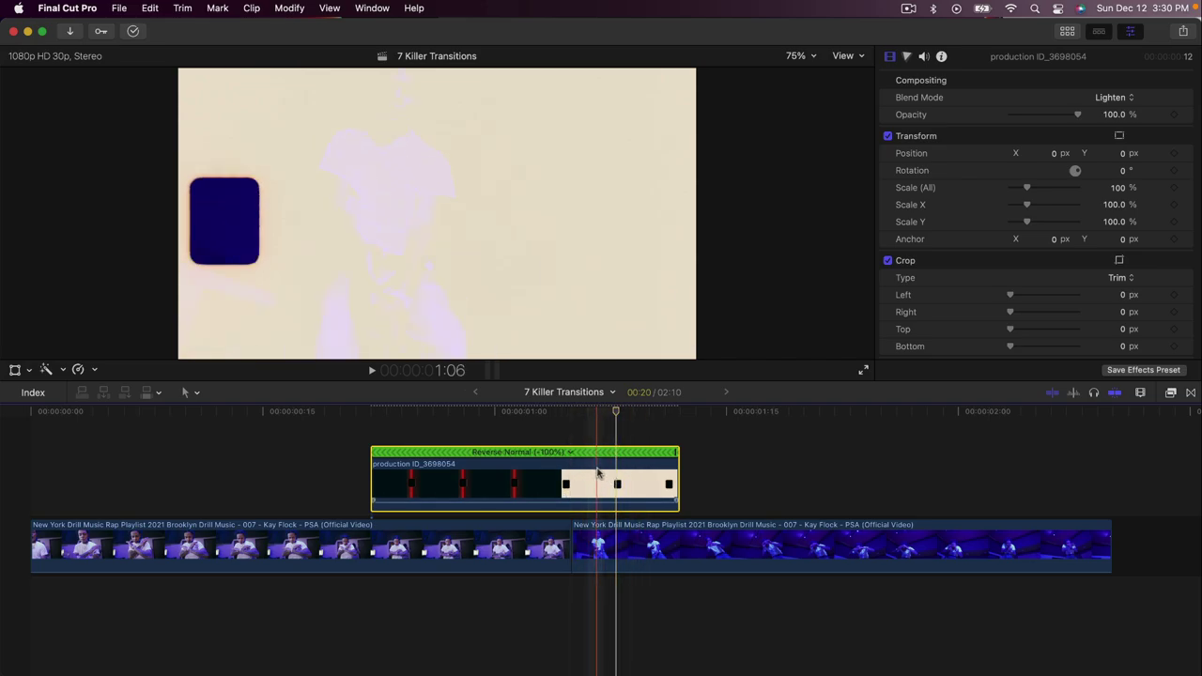
pyautogui.moveTo(598, 472); pyautogui.dragTo(568, 475)
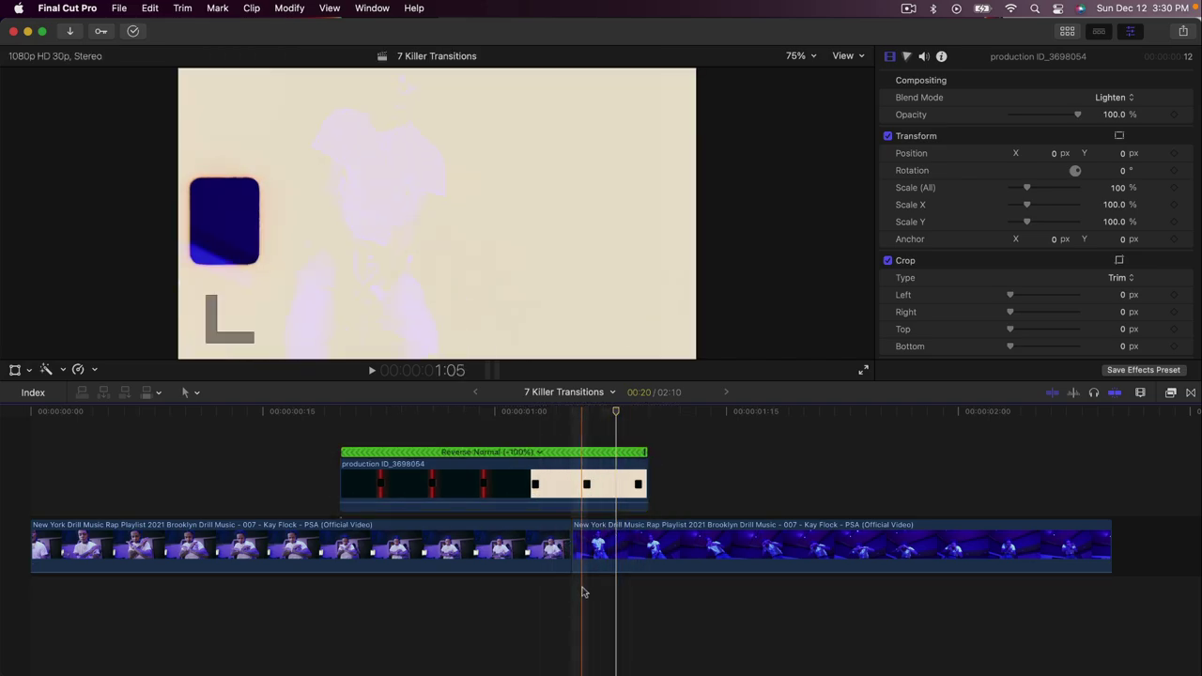
pyautogui.moveTo(583, 592); pyautogui.dragTo(535, 551)
pyautogui.click(690, 470)
pyautogui.click(554, 497)
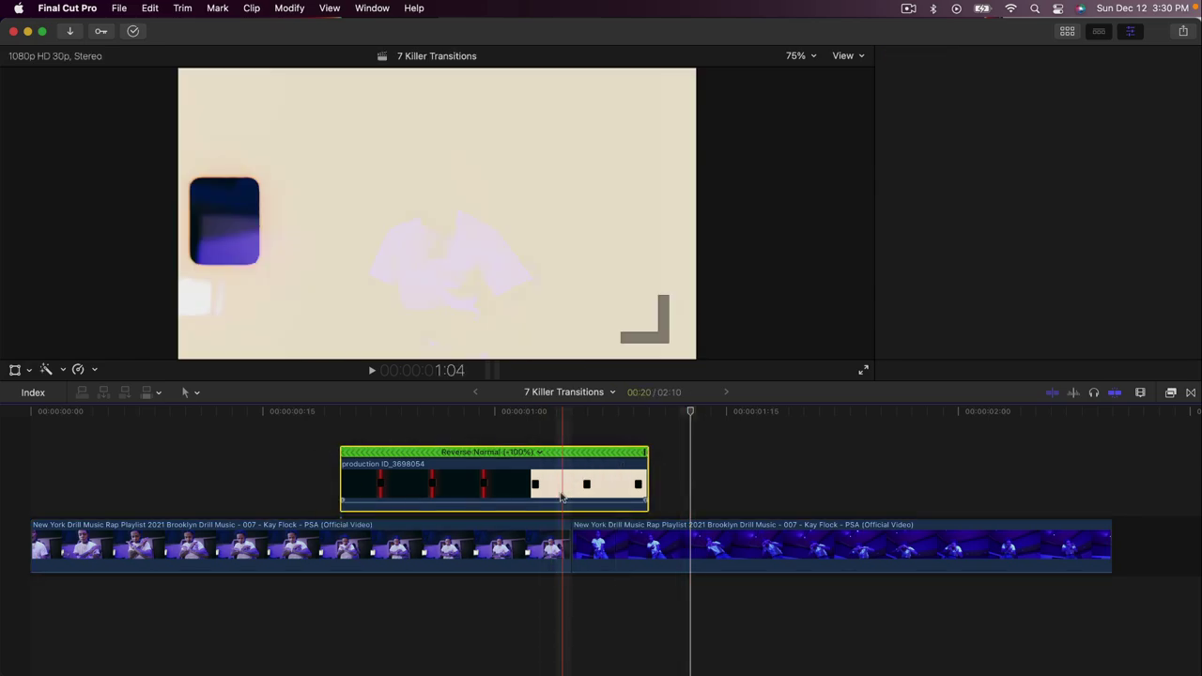
# - Add a Cross Dissolve at the start of the reversed overlay, shorten it to 3 frames, and play it back
pyautogui.moveTo(478, 414); pyautogui.dragTo(340, 416)
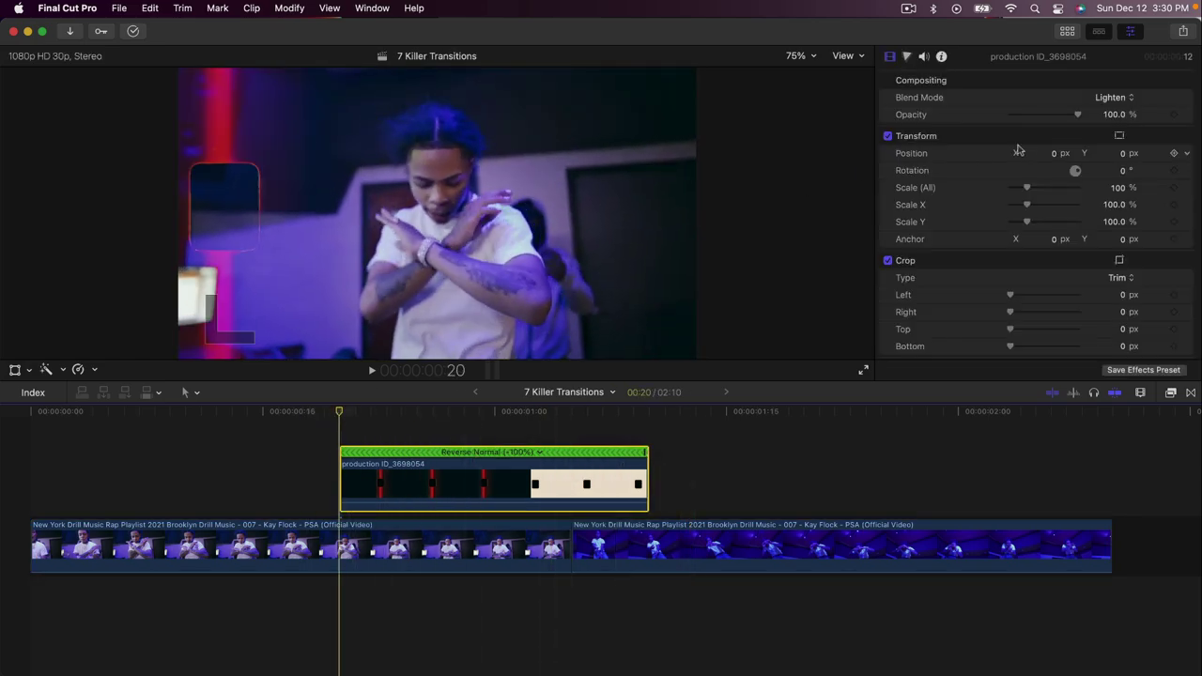
pyautogui.click(1191, 394)
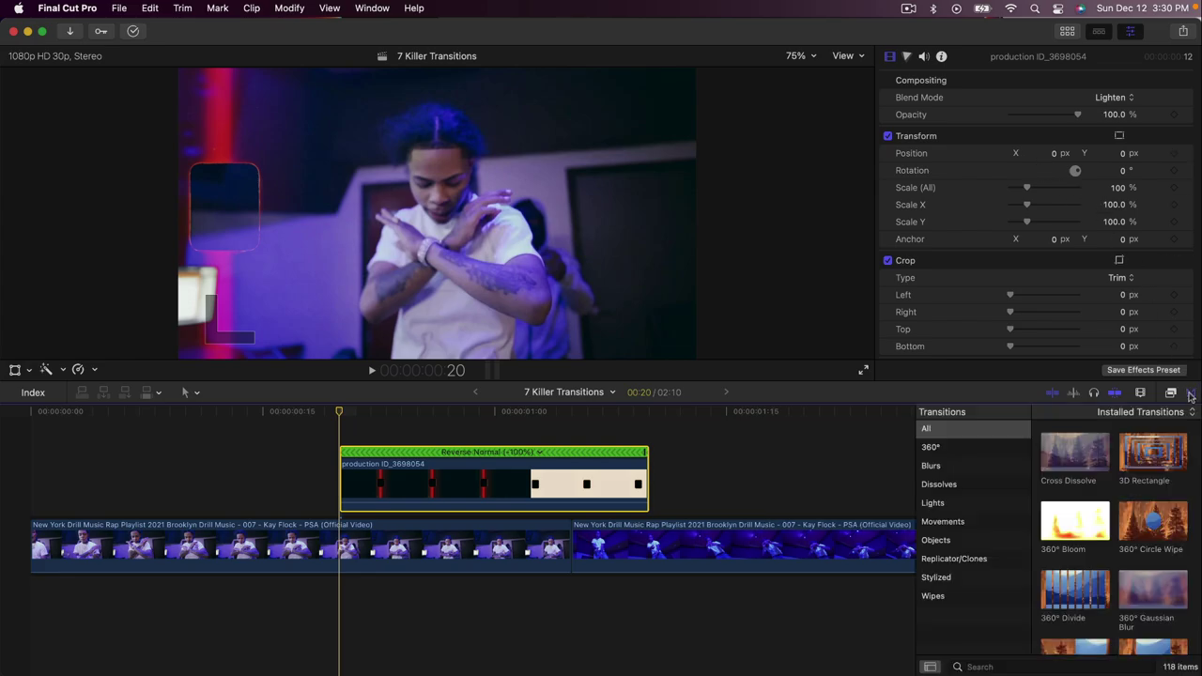
pyautogui.click(940, 485)
pyautogui.moveTo(1075, 453); pyautogui.dragTo(358, 485)
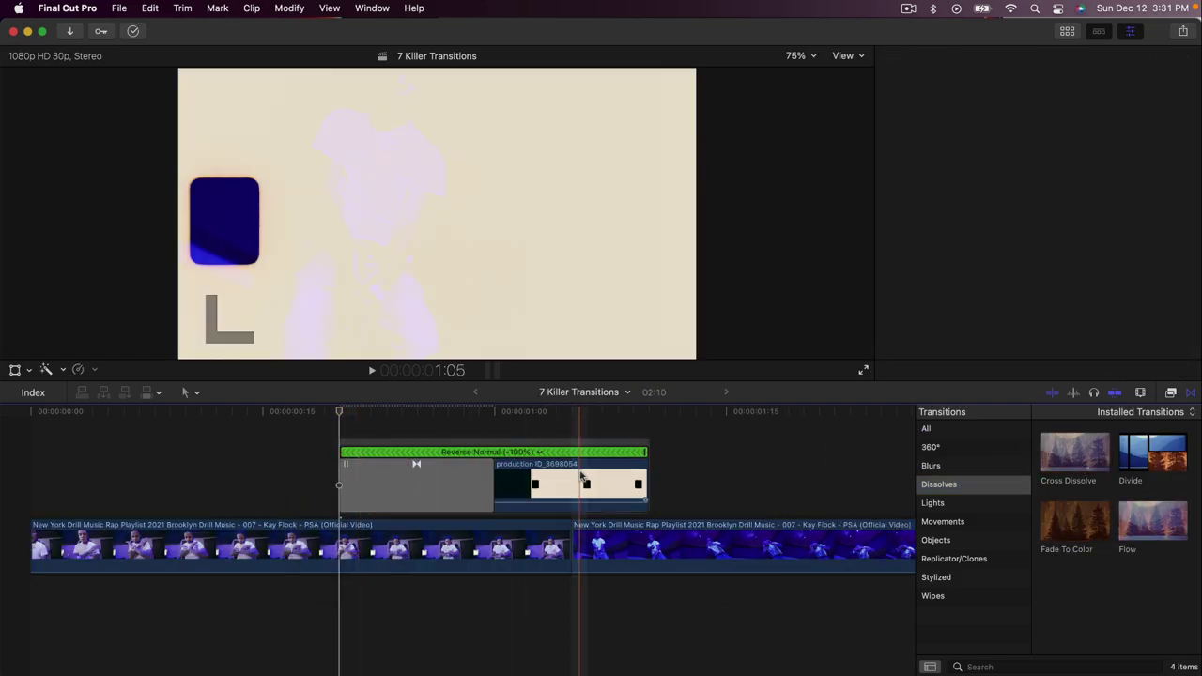
pyautogui.moveTo(493, 477); pyautogui.dragTo(352, 477)
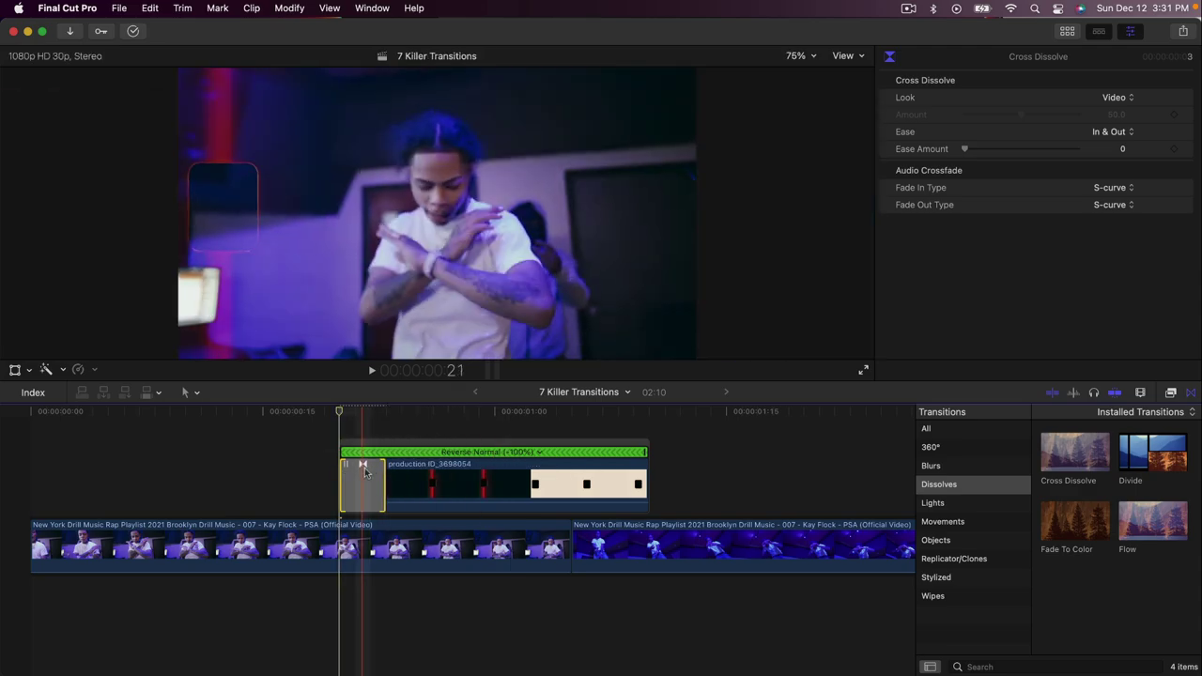
pyautogui.press('space')
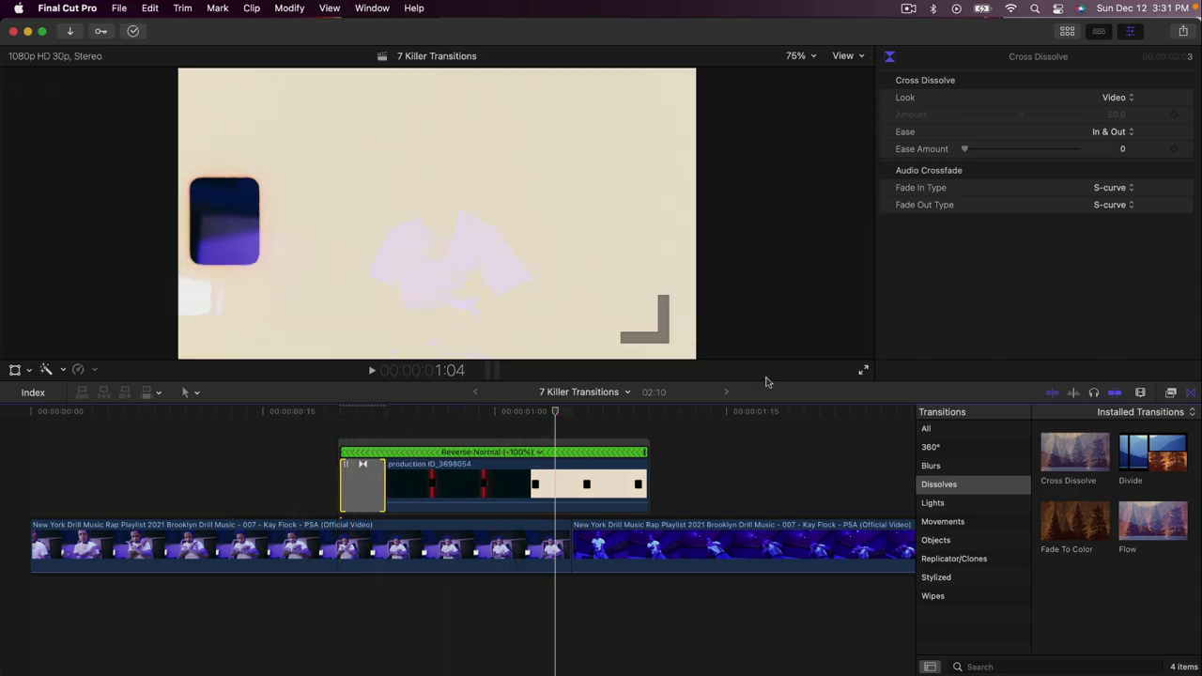
pyautogui.press('super+5')
pyautogui.click(1172, 393)
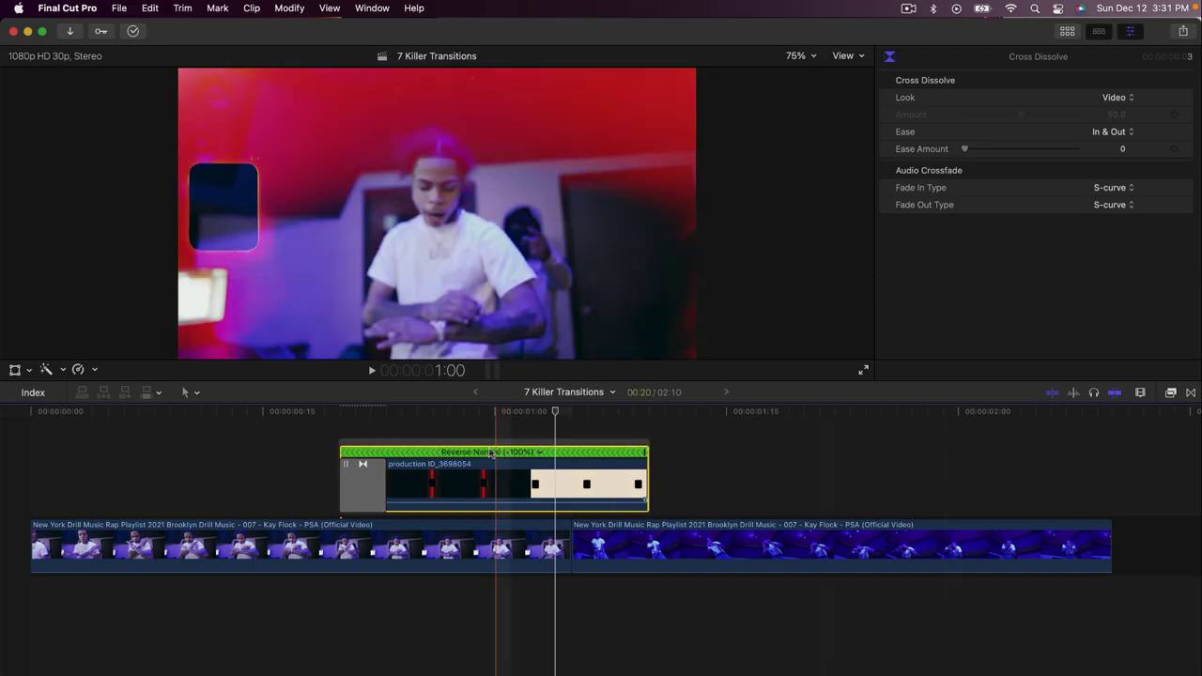
# - Duplicate the reversed film burn as an 18-frame copy directly after it, and reverse the copy to Normal (100%) playback
pyautogui.click(495, 492)
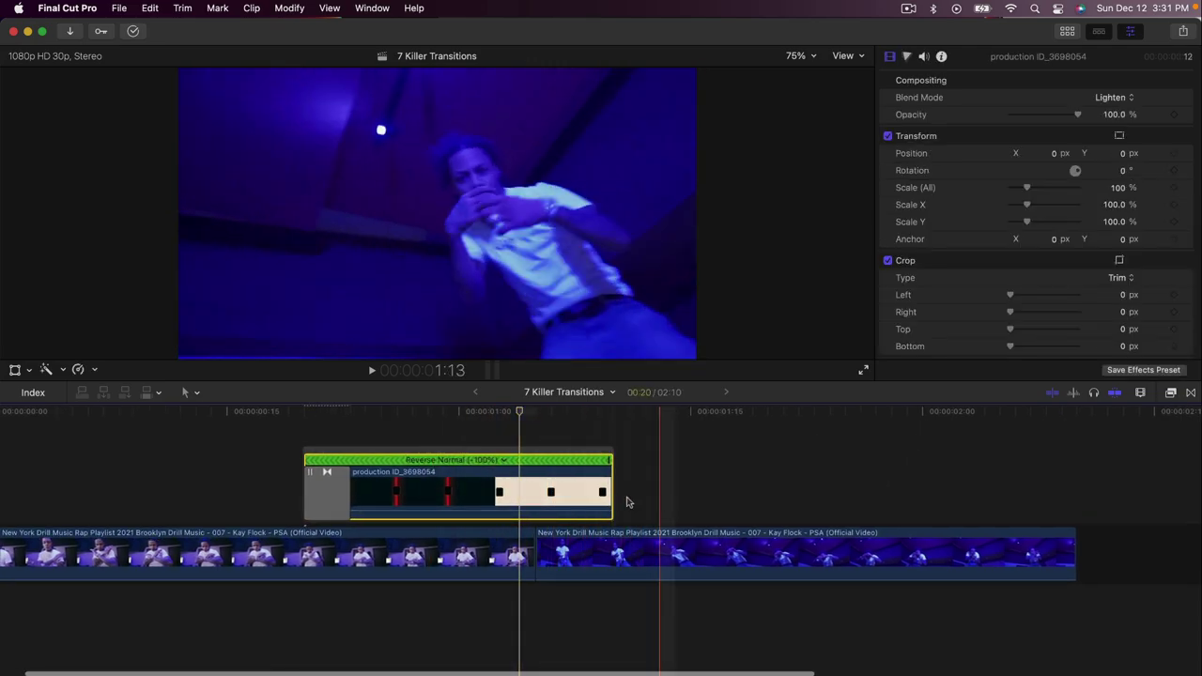
pyautogui.moveTo(444, 492); pyautogui.dragTo(741, 495)
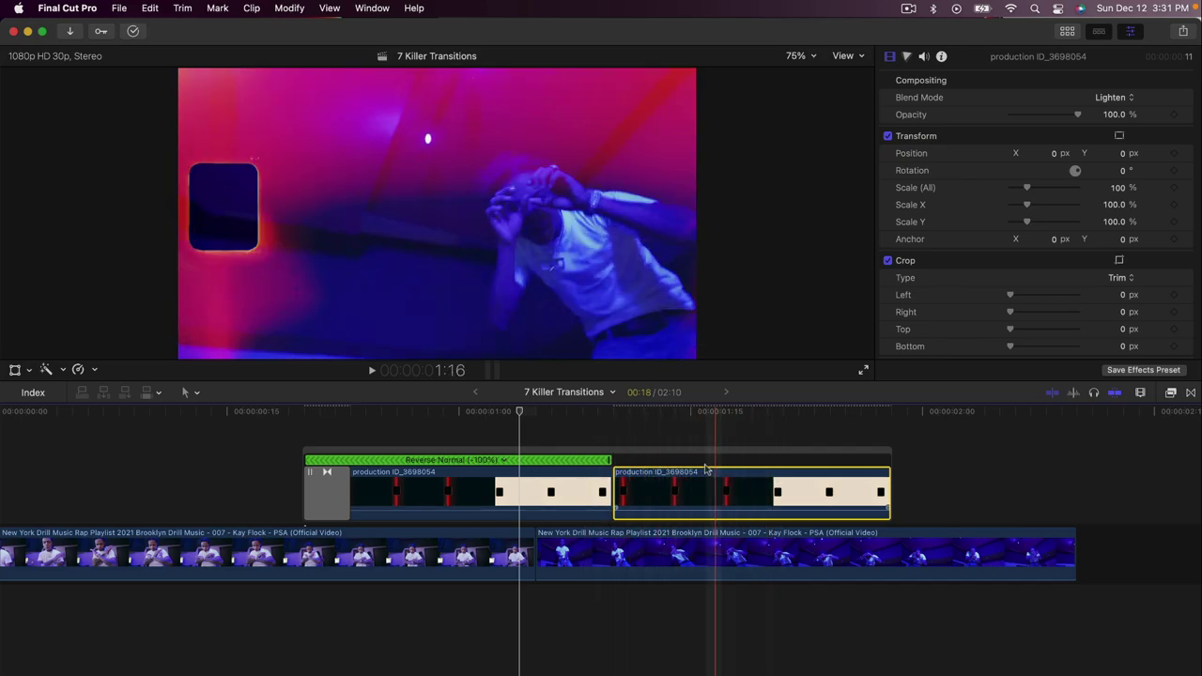
pyautogui.click(92, 371)
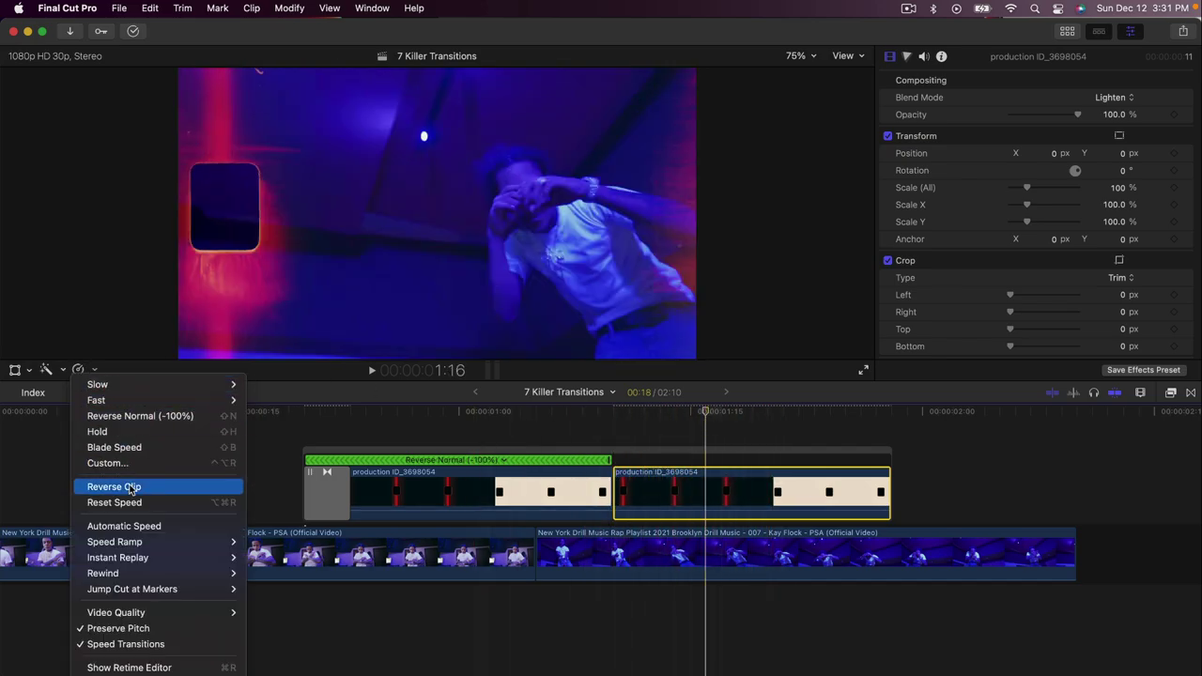
pyautogui.click(138, 486)
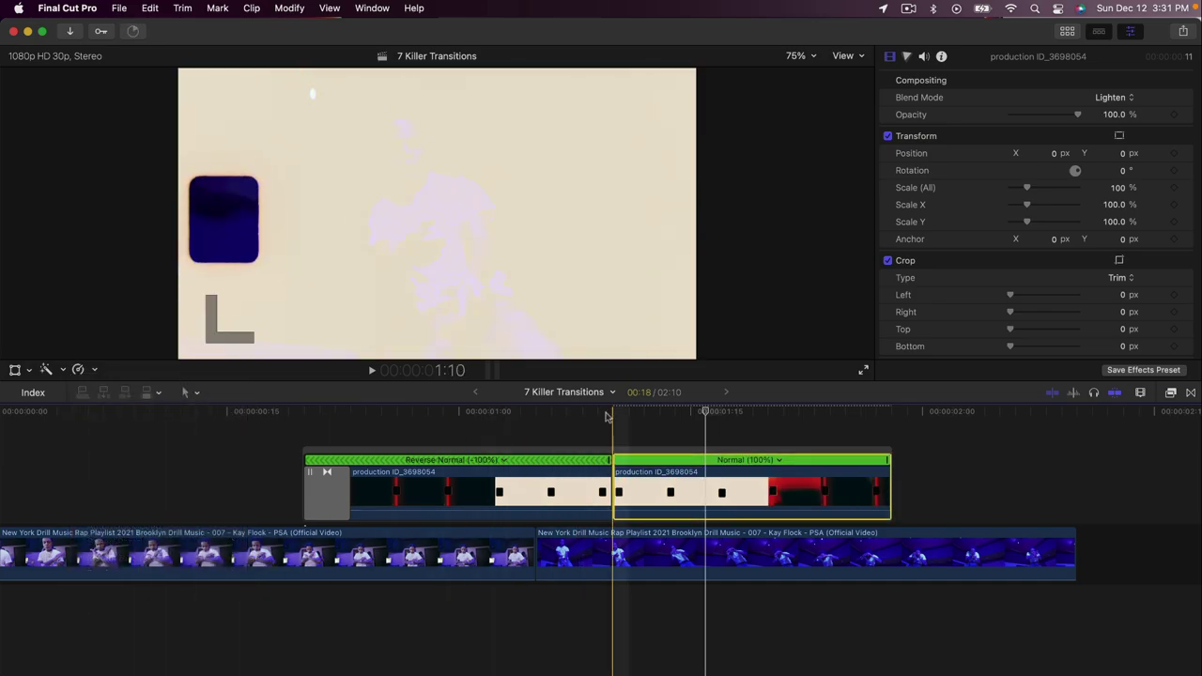
# - Play back the two-part film burn transition over the PSA clips from the start of the timeline
pyautogui.press('space')
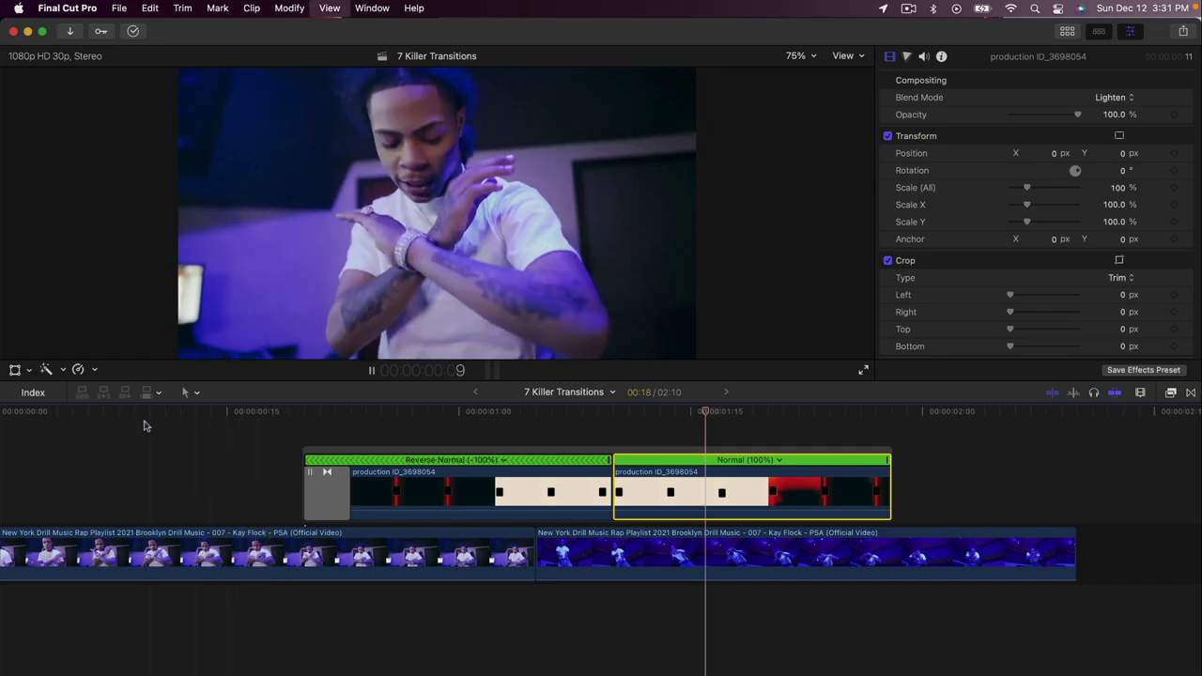
pyautogui.press('space')
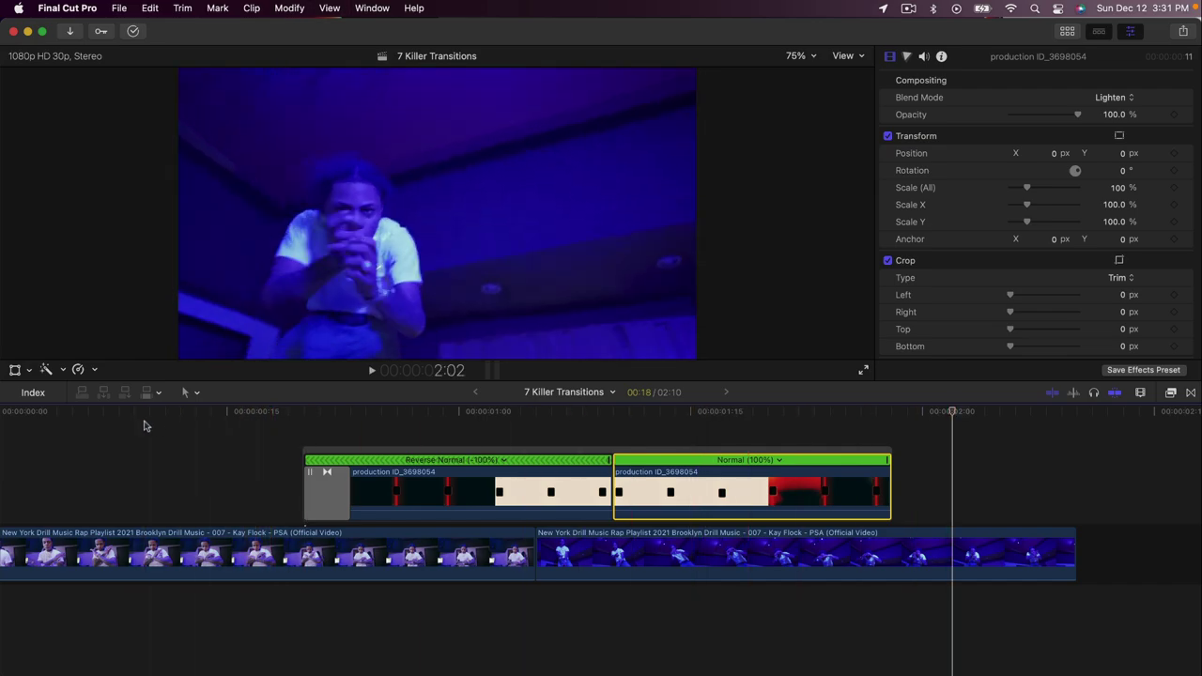
pyautogui.hscroll(-2, 144, 426)
pyautogui.press('space')
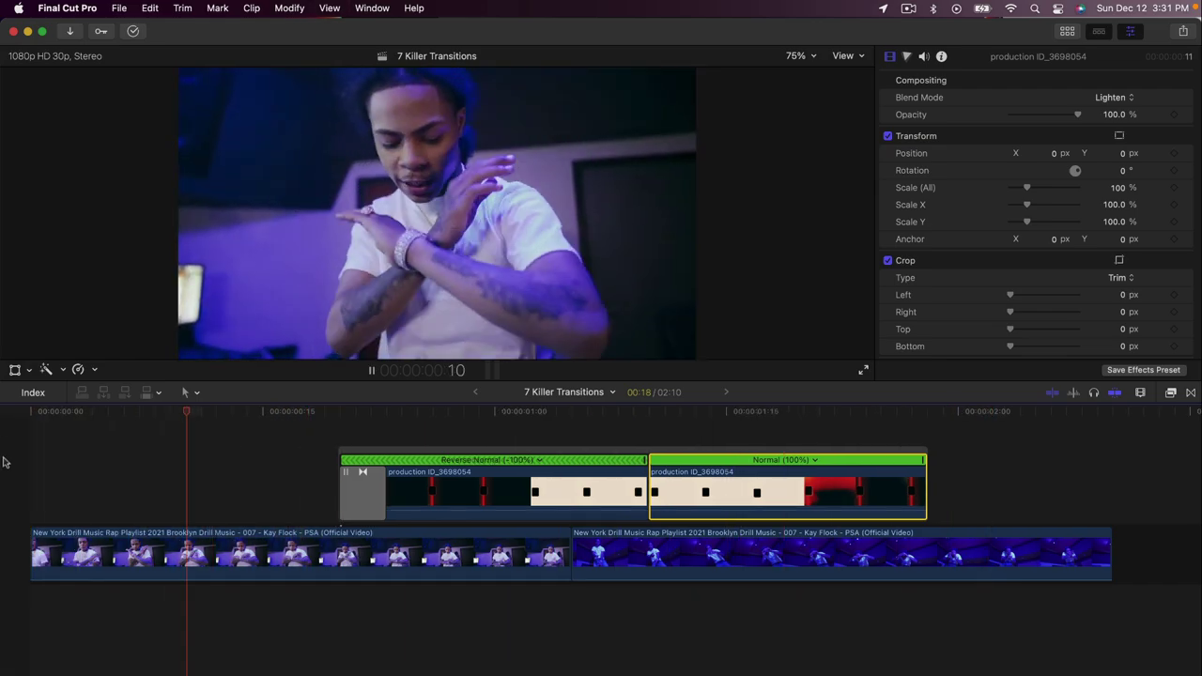
pyautogui.press('space')
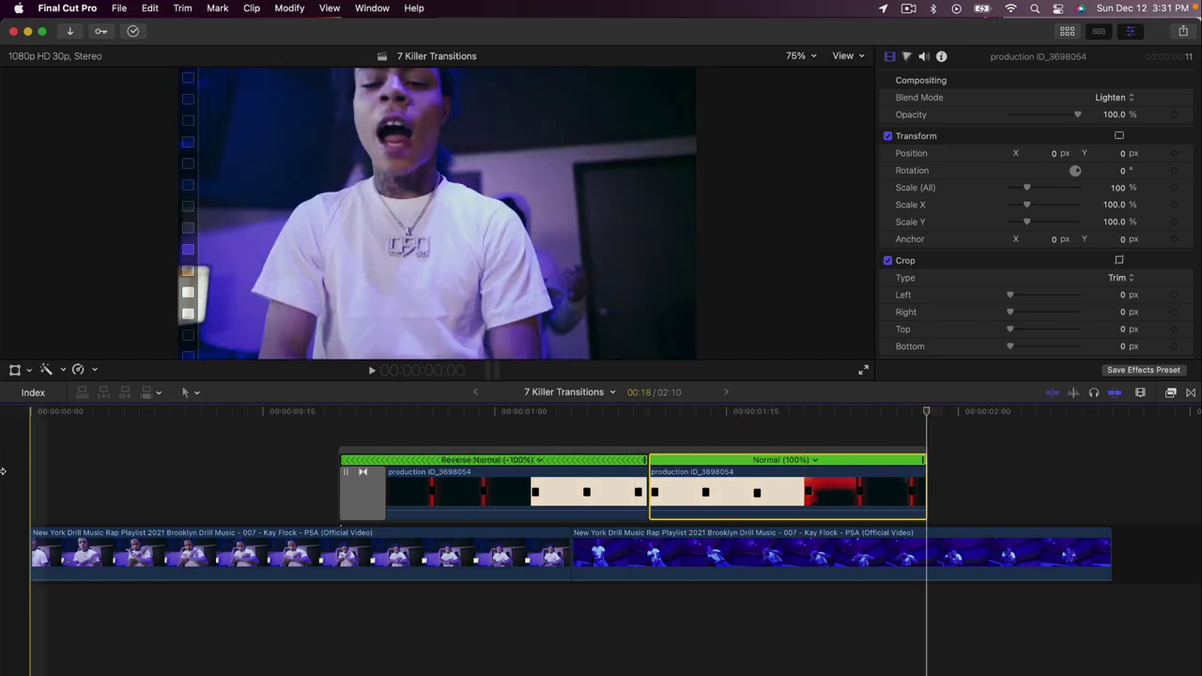
pyautogui.press('space')
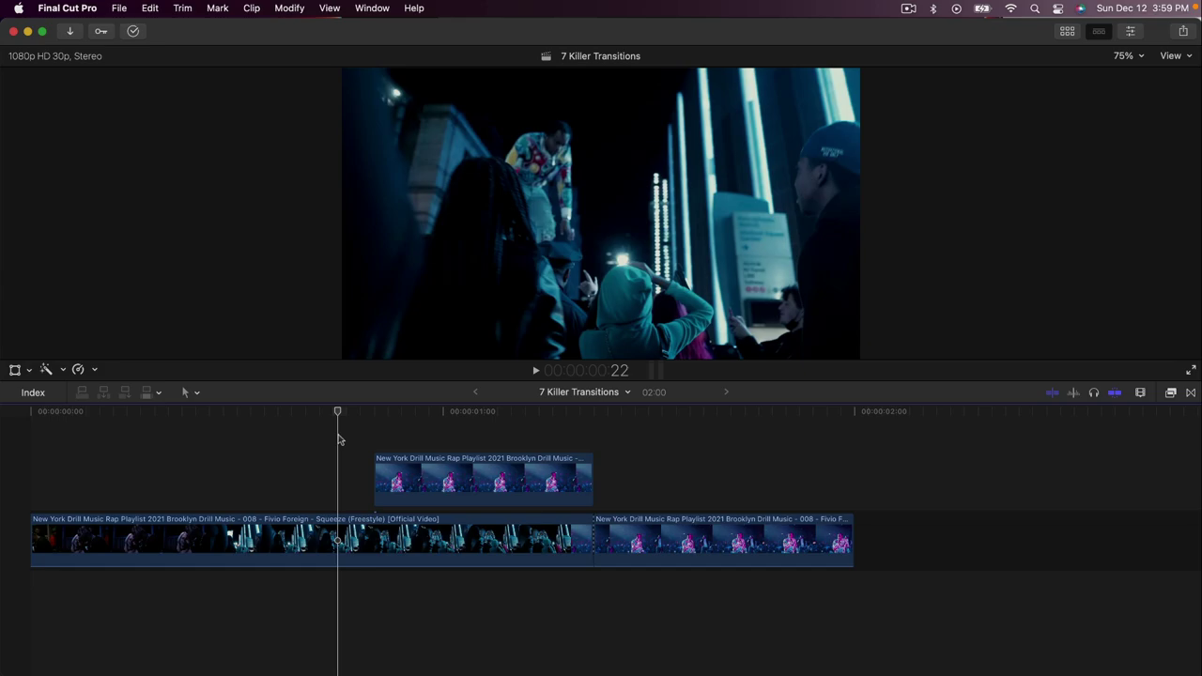
# - Play back the transition between the two Squeeze (Freestyle) clips from about 0:17
pyautogui.moveTo(338, 438); pyautogui.dragTo(273, 437)
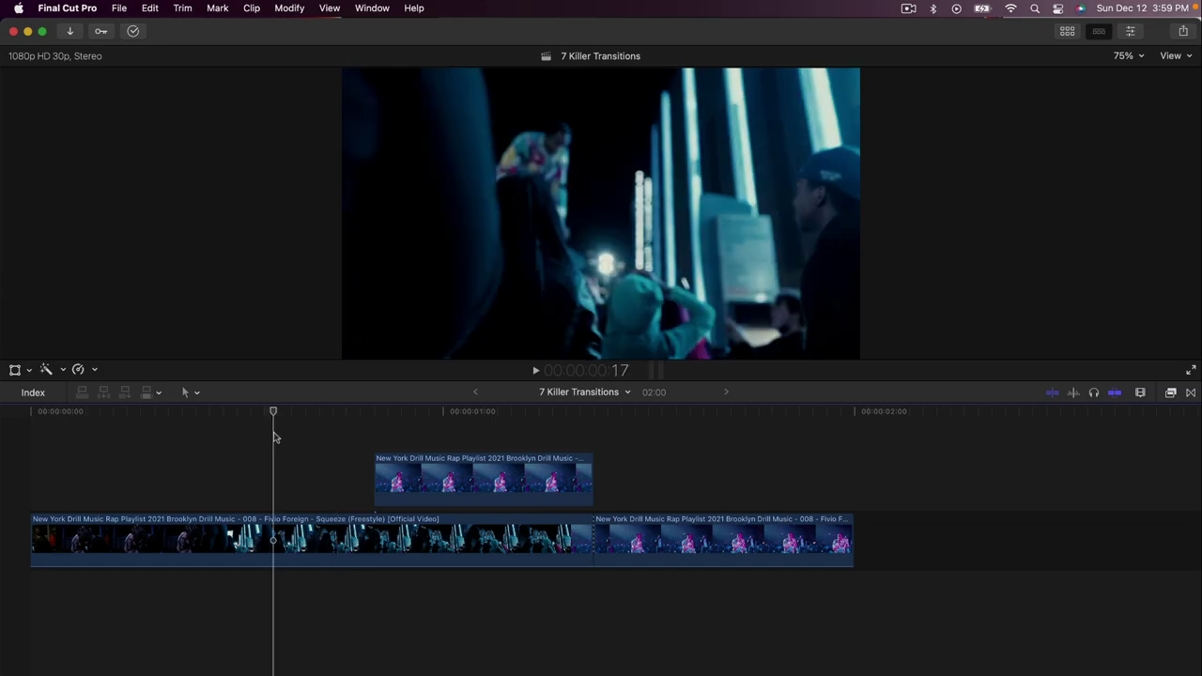
pyautogui.press('space')
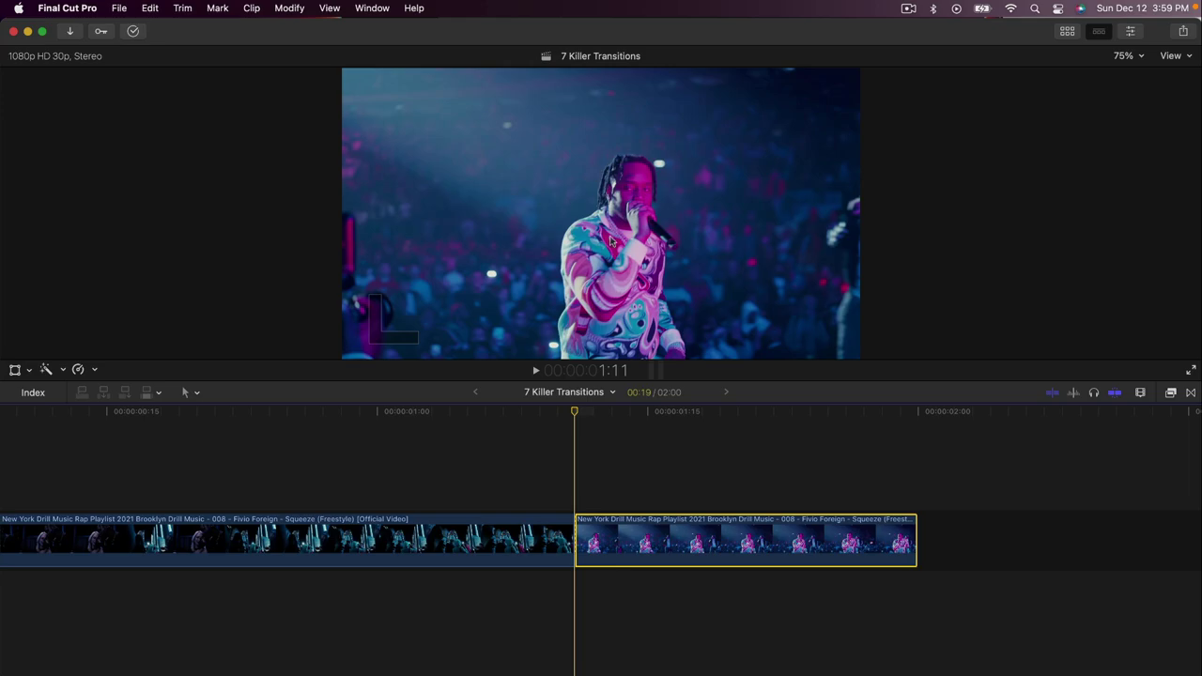
# - Add a freeze frame at the start of the second Squeeze clip, at 1:11
pyautogui.click(150, 9)
pyautogui.click(158, 604)
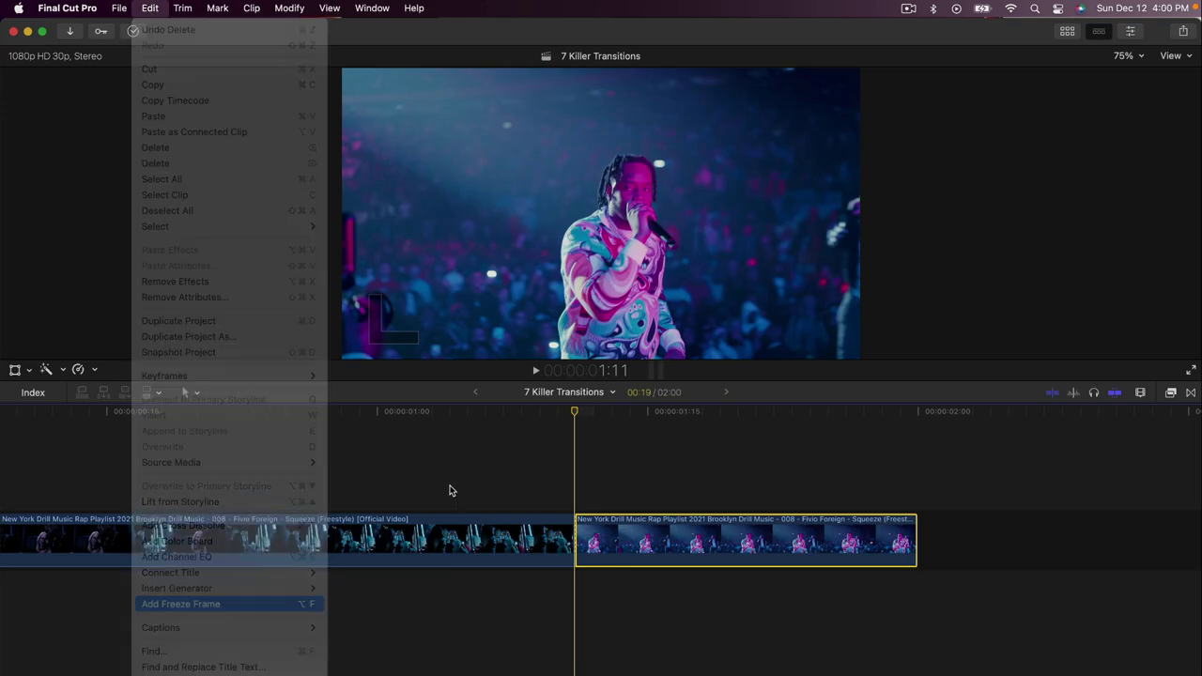
pyautogui.press('super+minus')
pyautogui.press('super+minus')
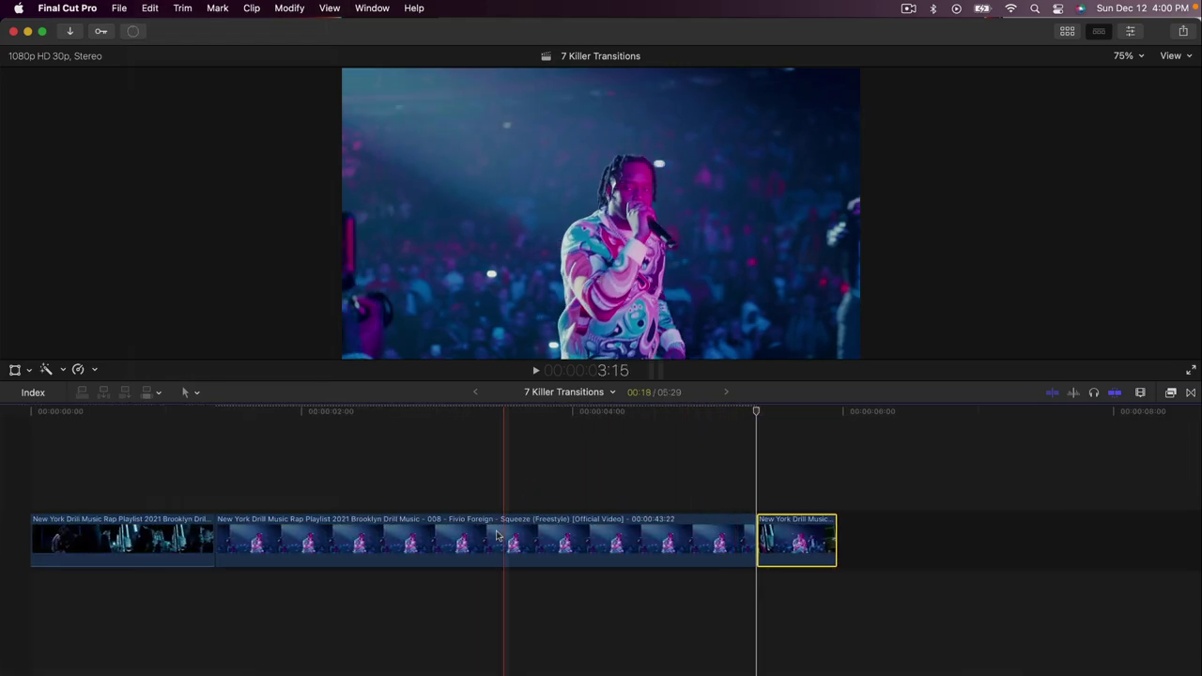
# - Lift the freeze frame above the primary storyline and fit it to 16 frames over the first clip, ending at the cut
pyautogui.click(481, 543)
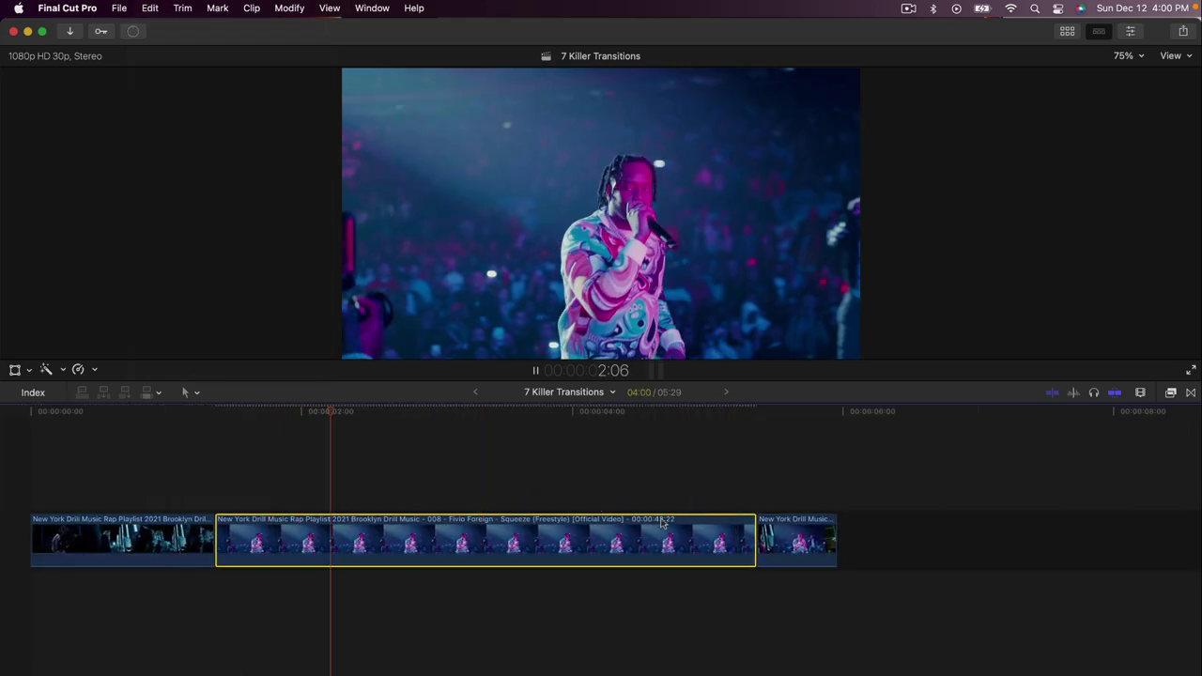
pyautogui.moveTo(754, 541); pyautogui.dragTo(353, 499)
pyautogui.press('super+equal')
pyautogui.hscroll(-4, 338, 535)
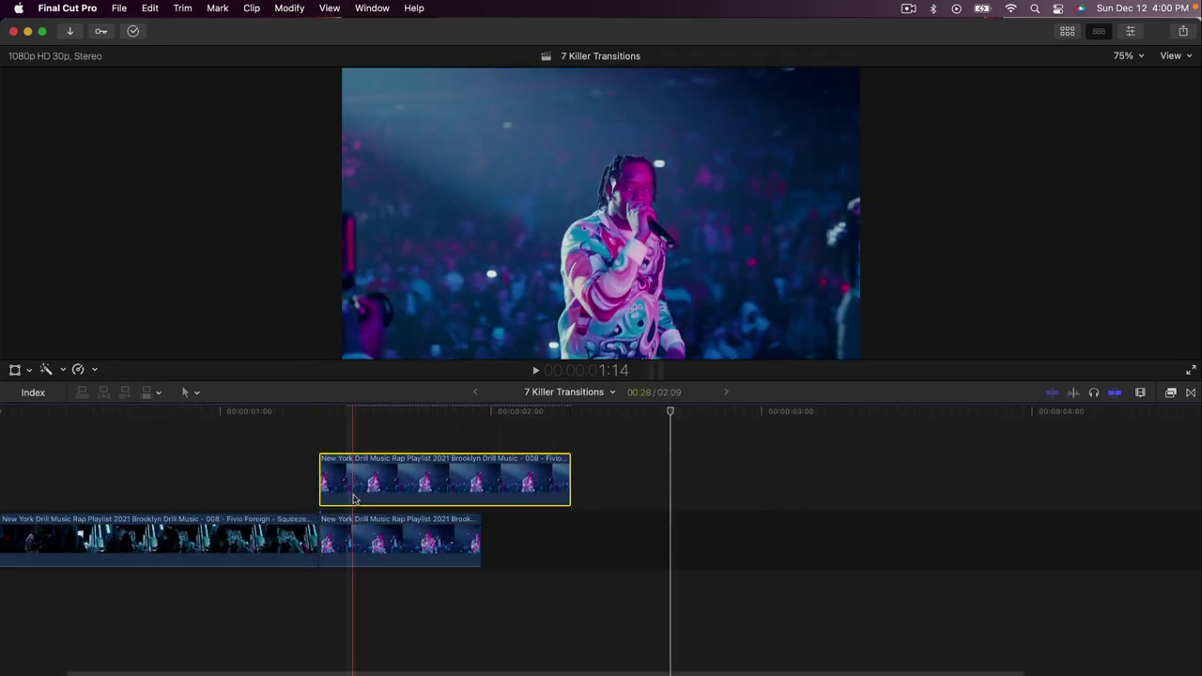
pyautogui.hscroll(-3, 507, 481)
pyautogui.moveTo(516, 479); pyautogui.dragTo(371, 477)
pyautogui.moveTo(498, 464); pyautogui.dragTo(402, 466)
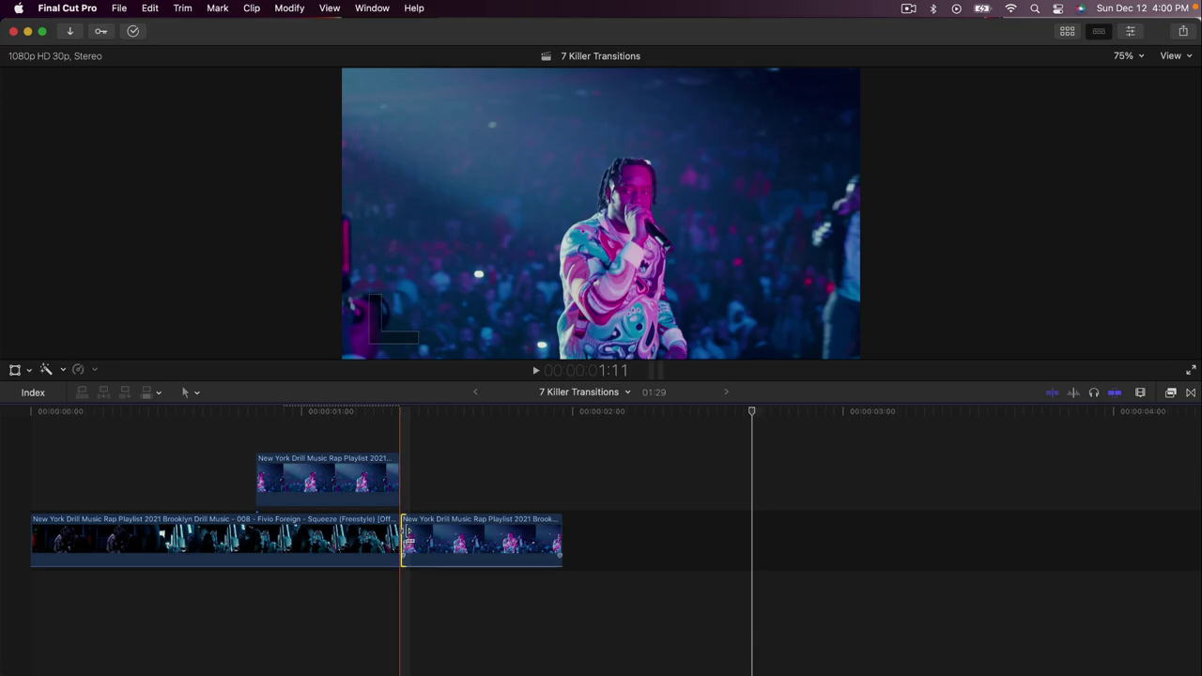
# - Play the transition, extend the connected freeze frame's start back to frame 13, and play it again
pyautogui.click(340, 550)
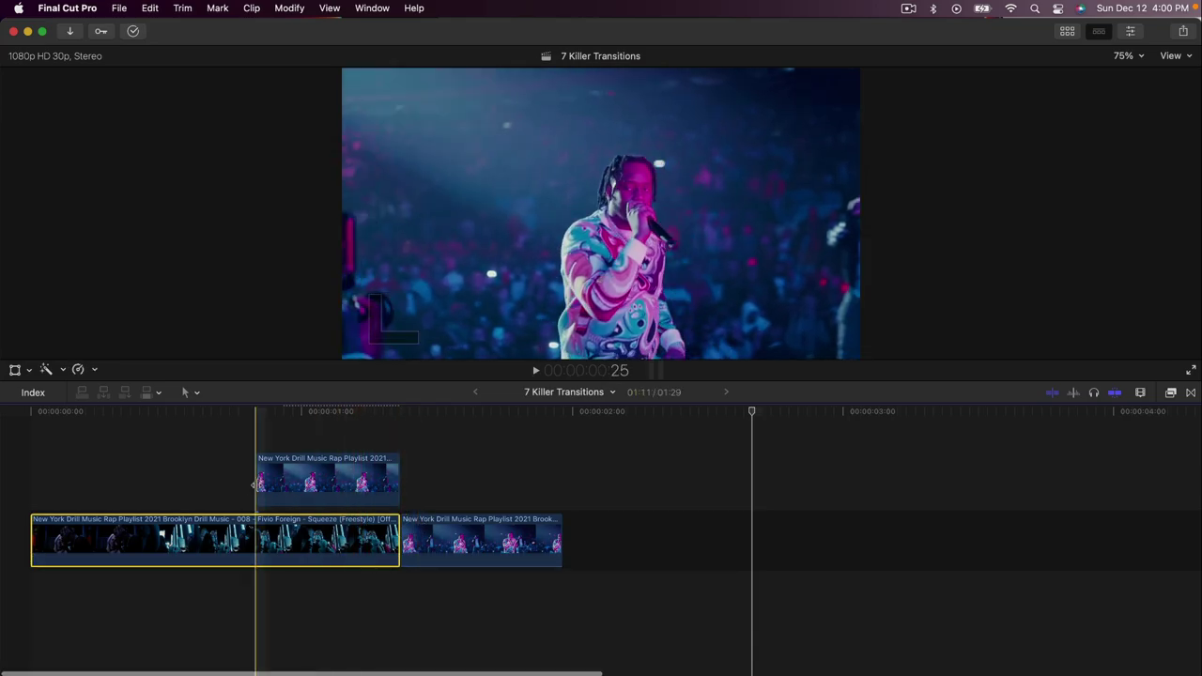
pyautogui.press('space')
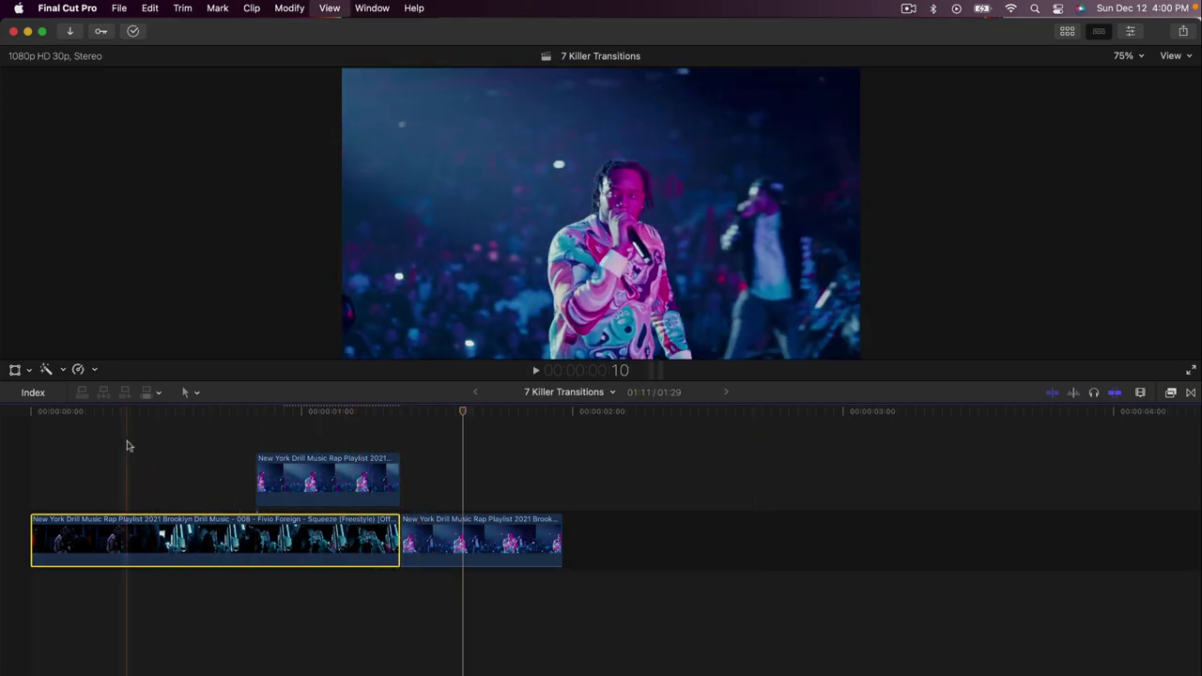
pyautogui.click(290, 491)
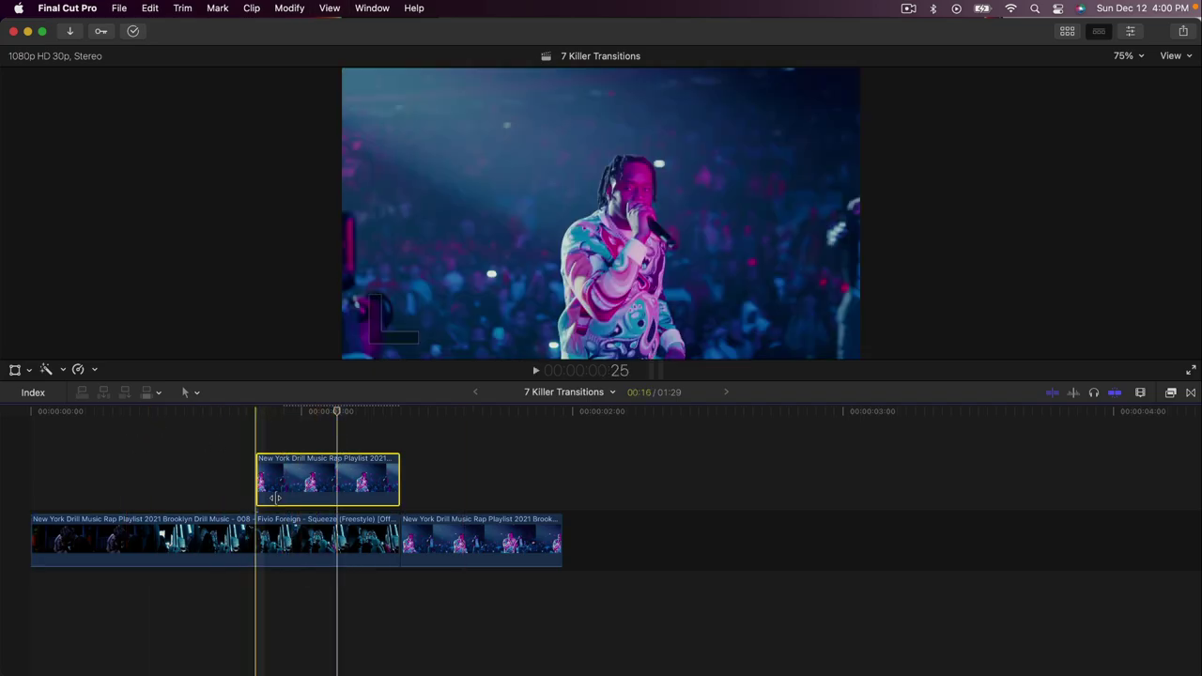
pyautogui.moveTo(258, 474); pyautogui.dragTo(150, 455)
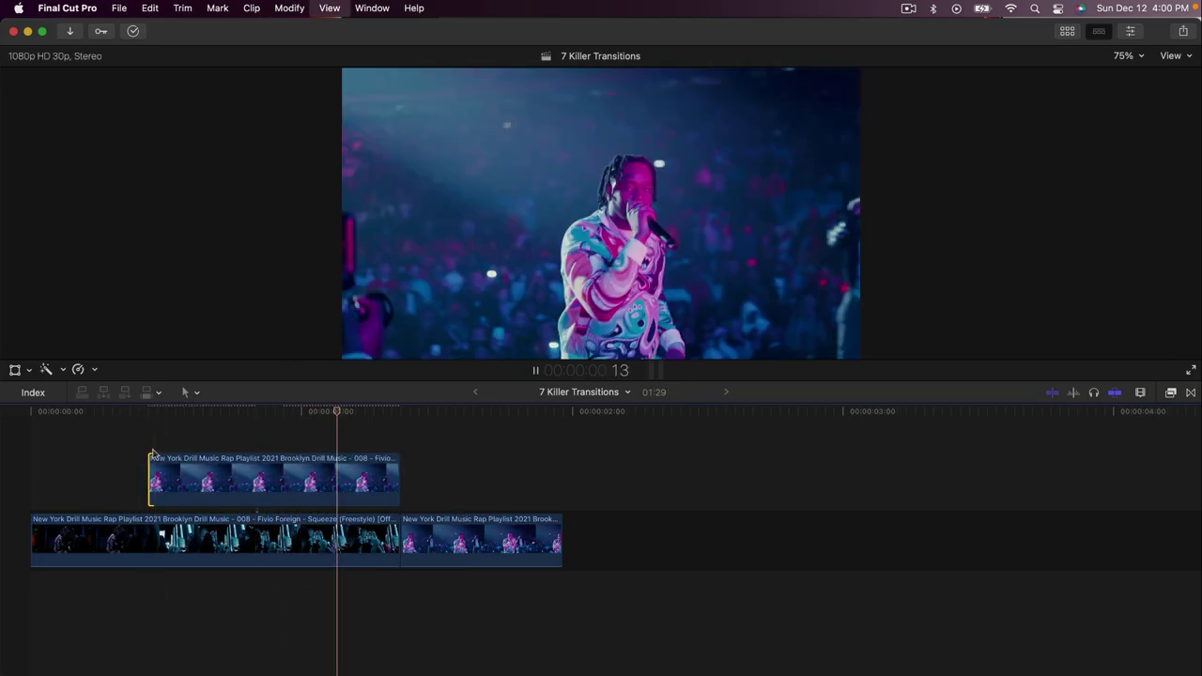
pyautogui.press('space')
pyautogui.press('space')
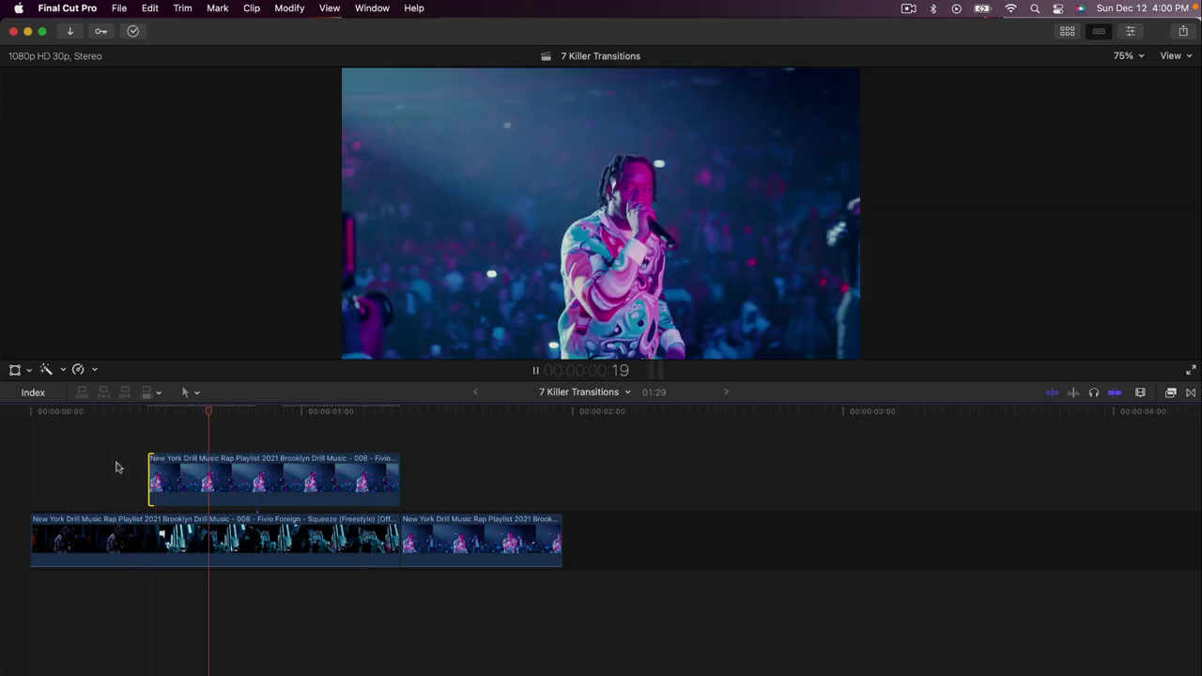
# - Trim the start of the connected freeze frame so it lasts 13 frames before the cut, and play it back
pyautogui.moveTo(148, 469); pyautogui.dragTo(281, 455)
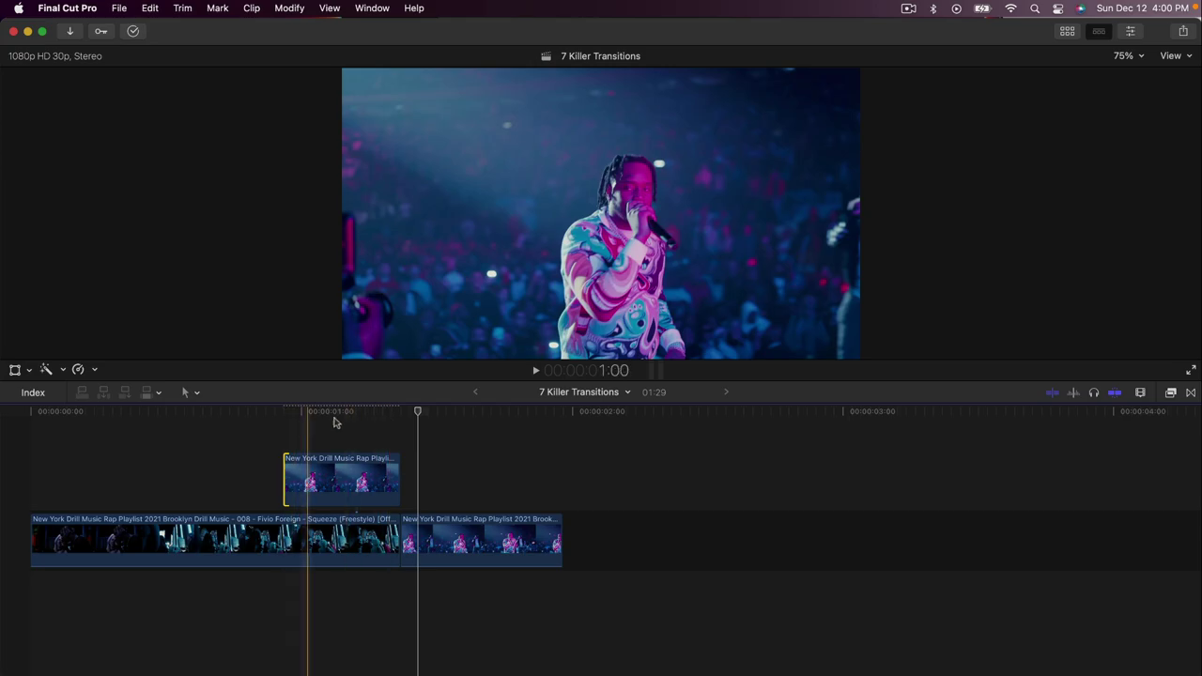
pyautogui.press('l')
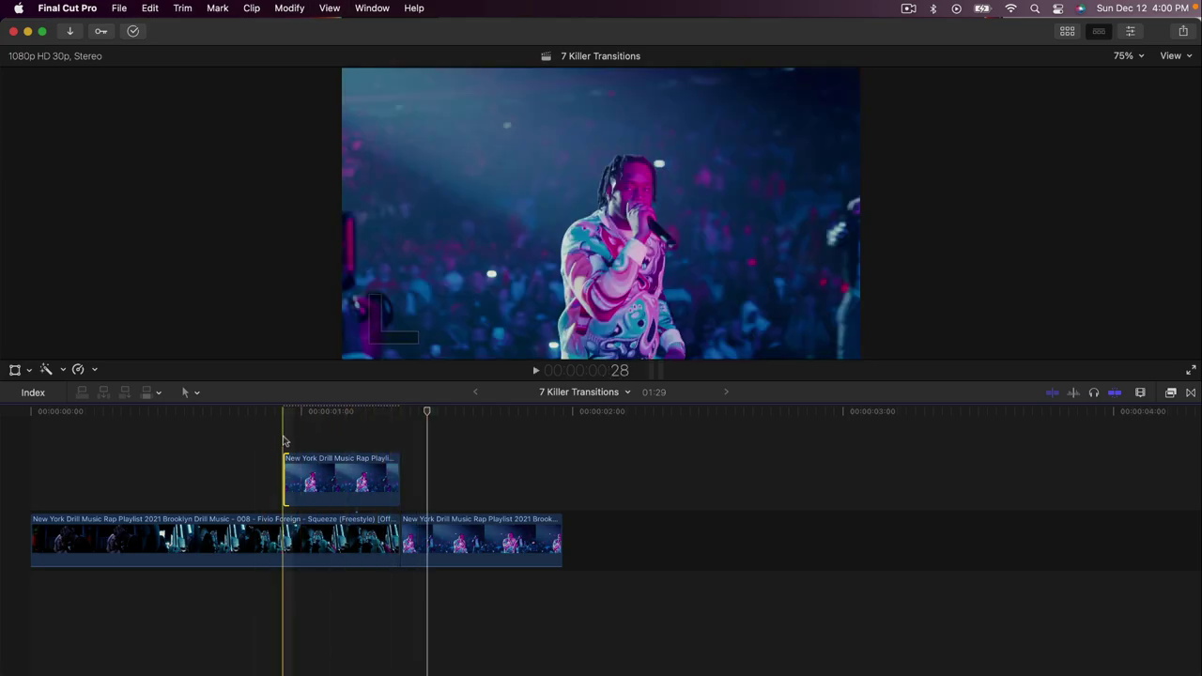
# - Apply the Draw Mask effect to the connected freeze frame
pyautogui.click(322, 464)
pyautogui.press('super+equal')
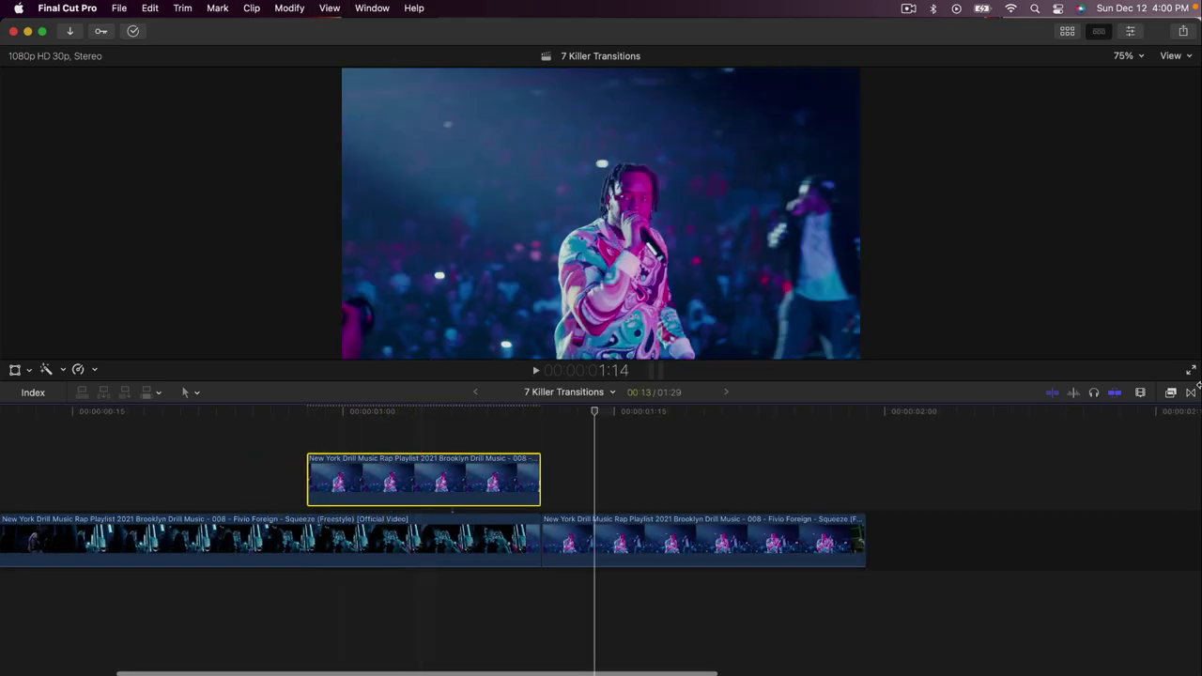
pyautogui.press('super+5')
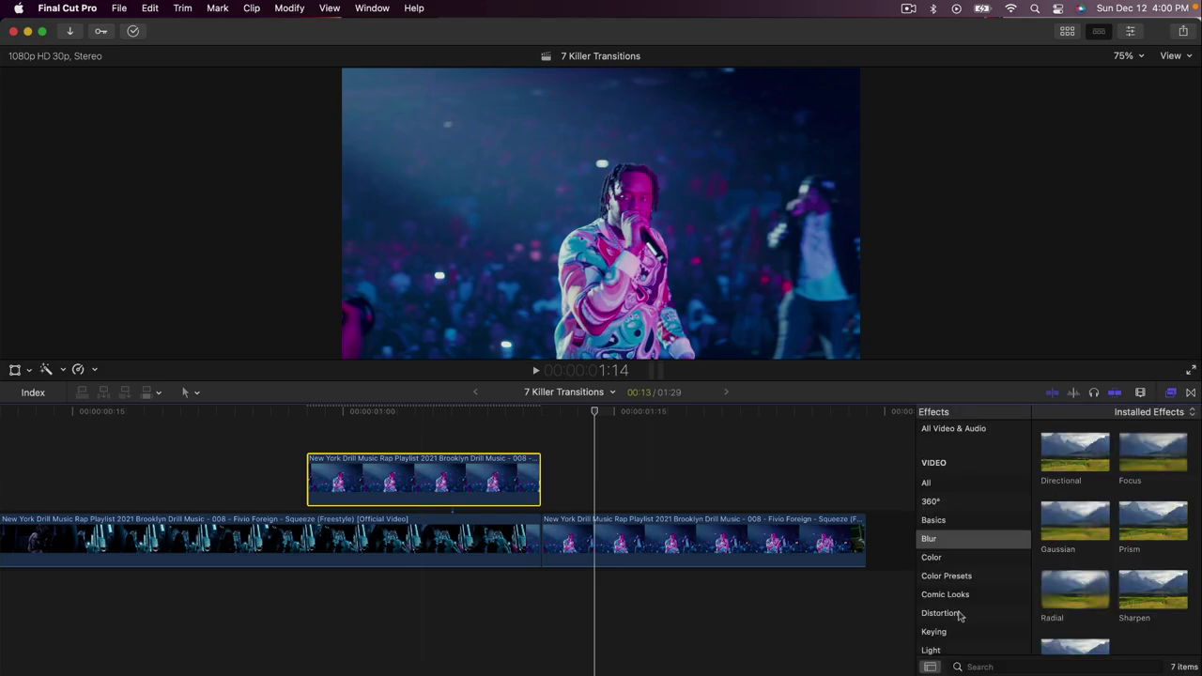
pyautogui.scroll(-5, 960, 616)
pyautogui.click(933, 574)
pyautogui.moveTo(1074, 452); pyautogui.dragTo(418, 484)
pyautogui.click(1175, 395)
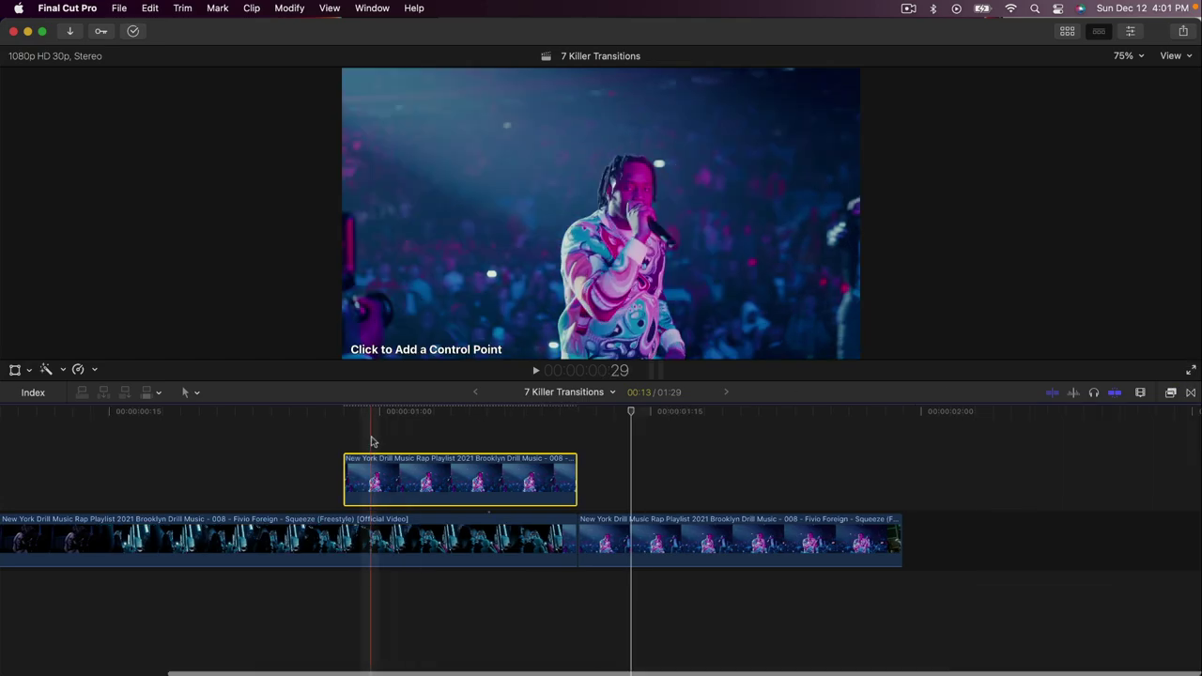
# - Draw a closed mask around the performer's head, microphone and body on the freeze frame
pyautogui.click(428, 413)
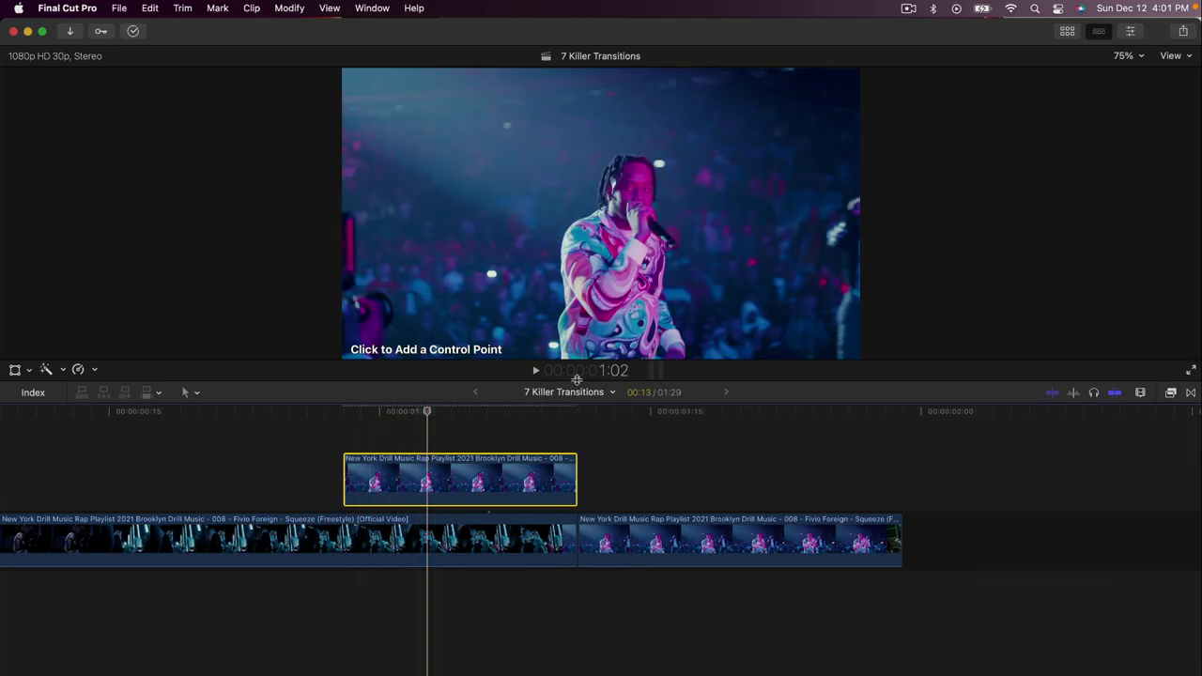
pyautogui.click(560, 356)
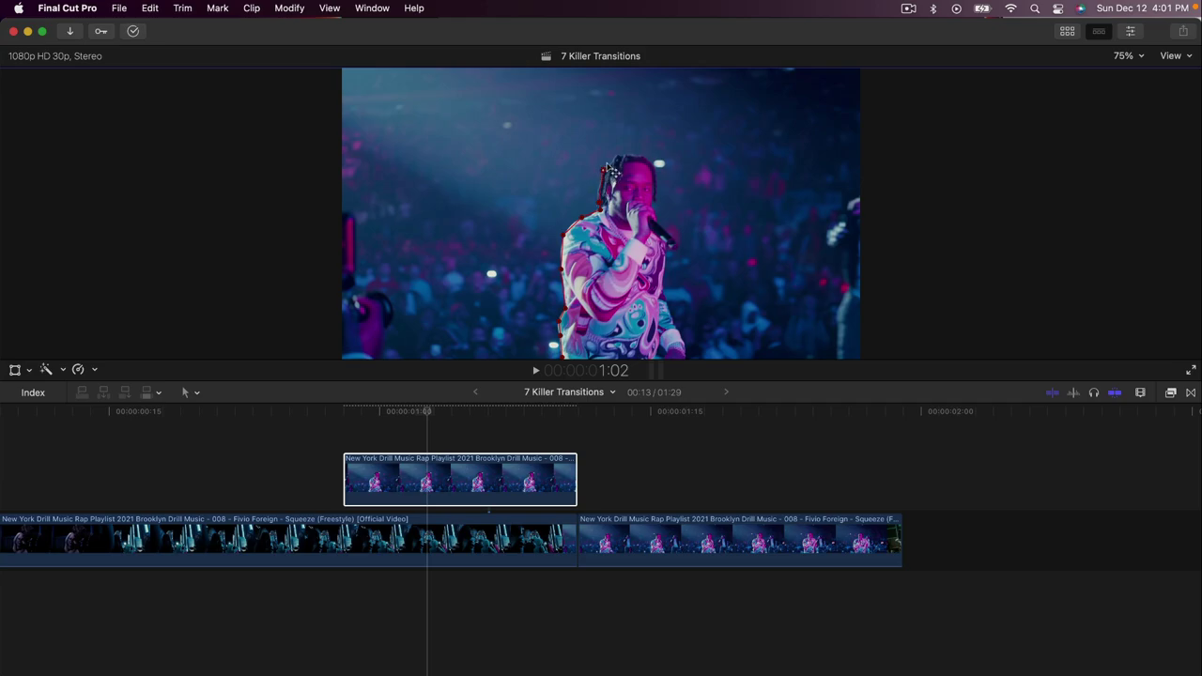
pyautogui.click(573, 476)
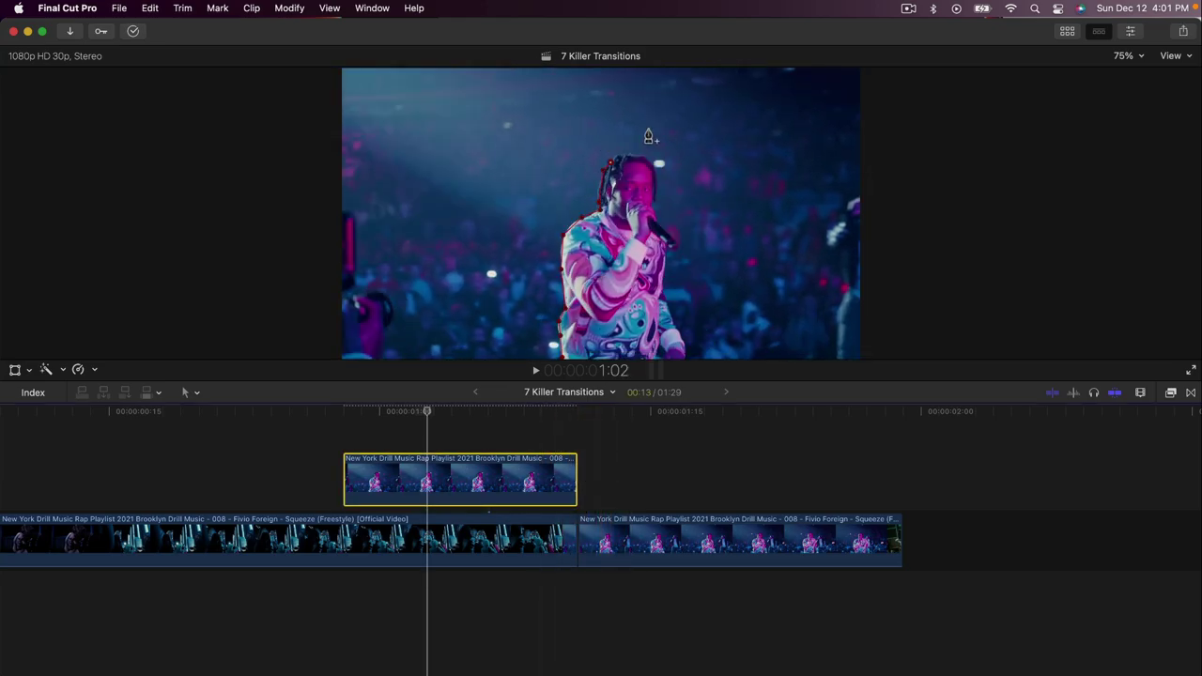
pyautogui.click(622, 154)
pyautogui.click(644, 156)
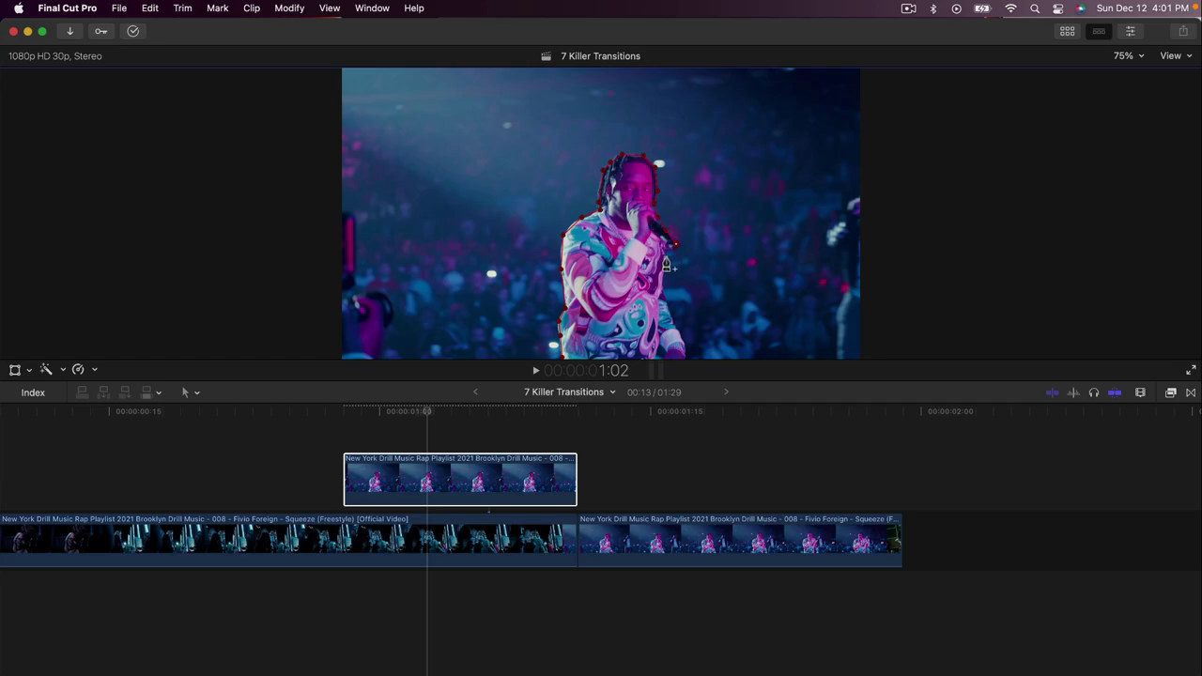
pyautogui.click(563, 361)
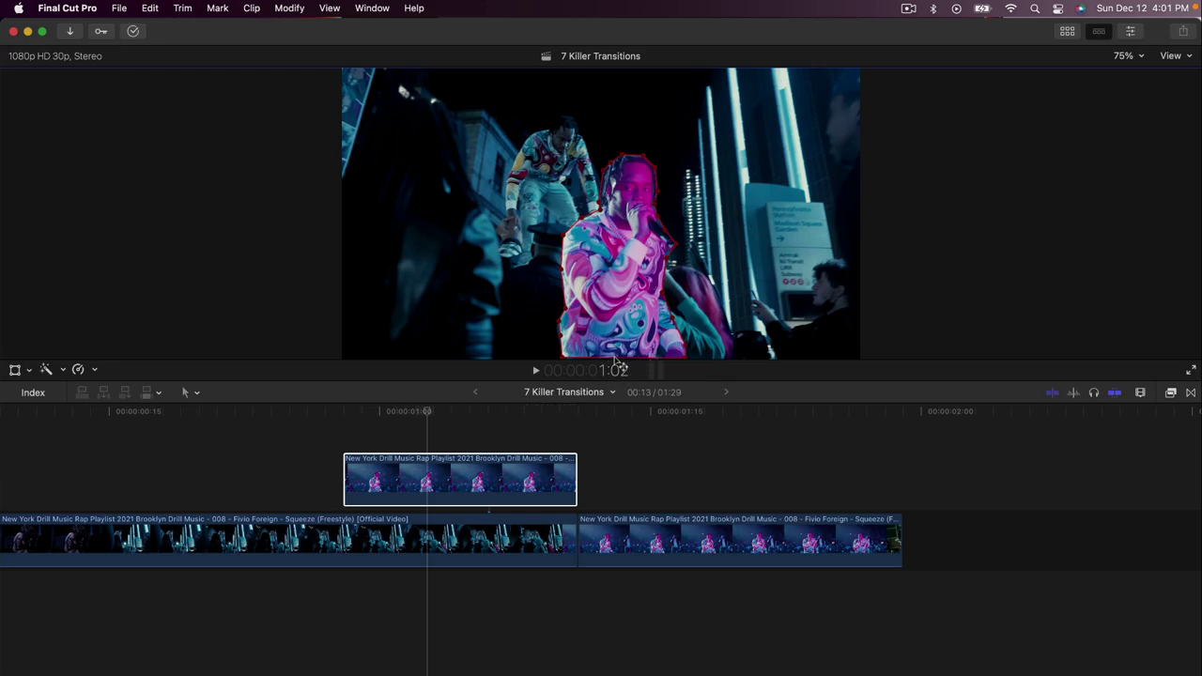
pyautogui.moveTo(615, 366)
pyautogui.mouseDown()
pyautogui.moveTo(616, 354)
pyautogui.moveTo(619, 370)
pyautogui.mouseUp()
# - Play back the masked freeze frame transition from just before the overlay
pyautogui.press('space')
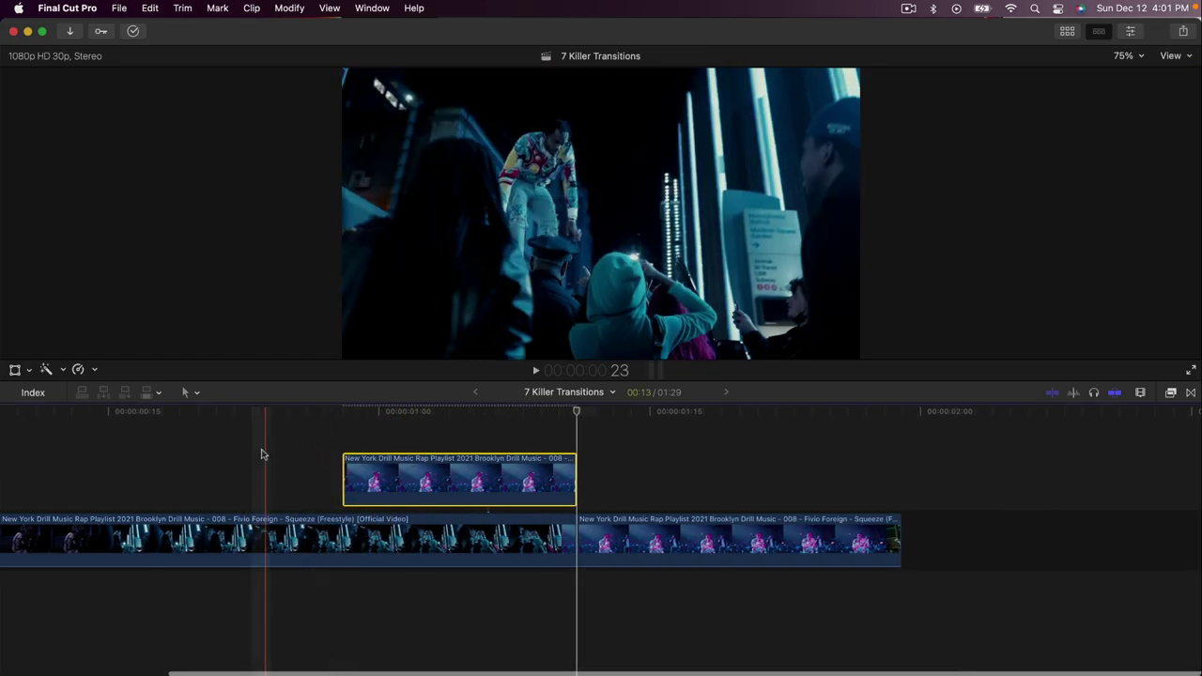
pyautogui.press('space')
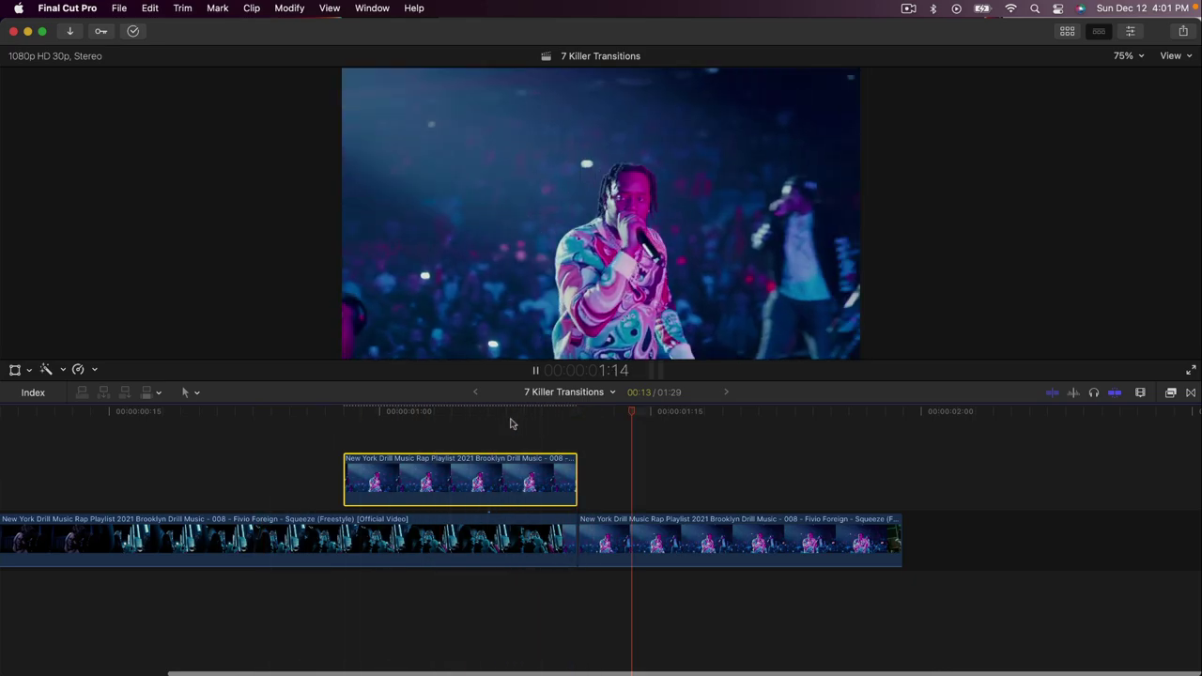
pyautogui.press('space')
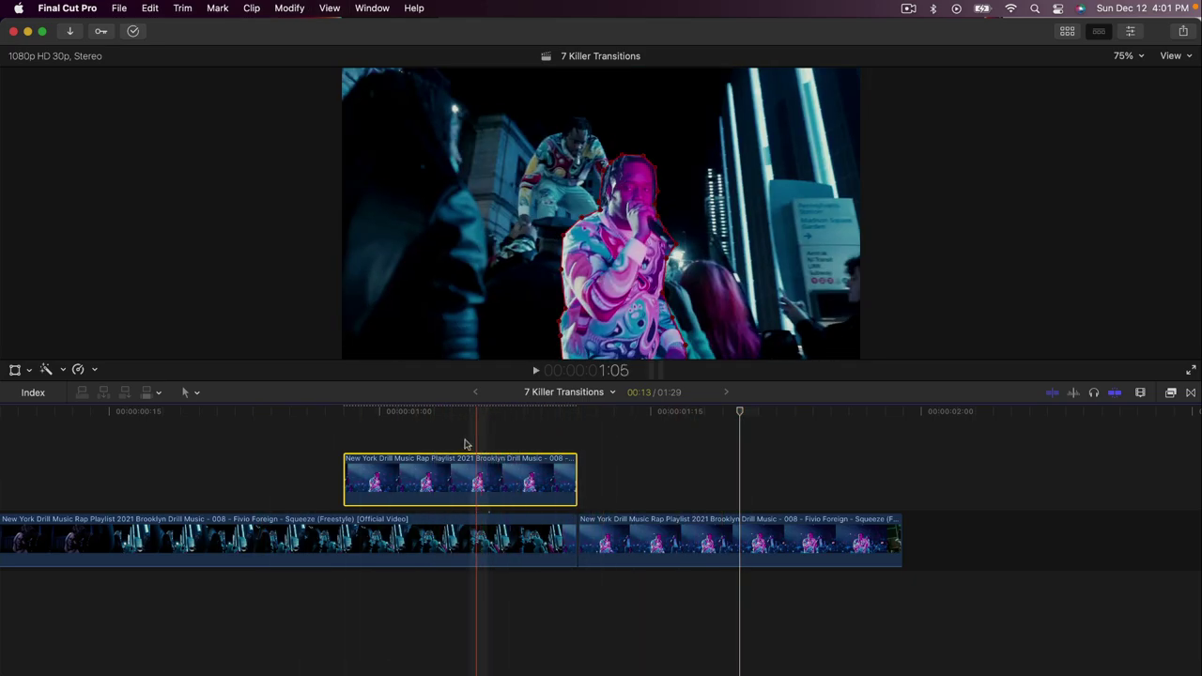
# - Soften the Draw Mask edge with Feather -12 and Falloff -100, checking it at 200% and 75% view
pyautogui.click(450, 413)
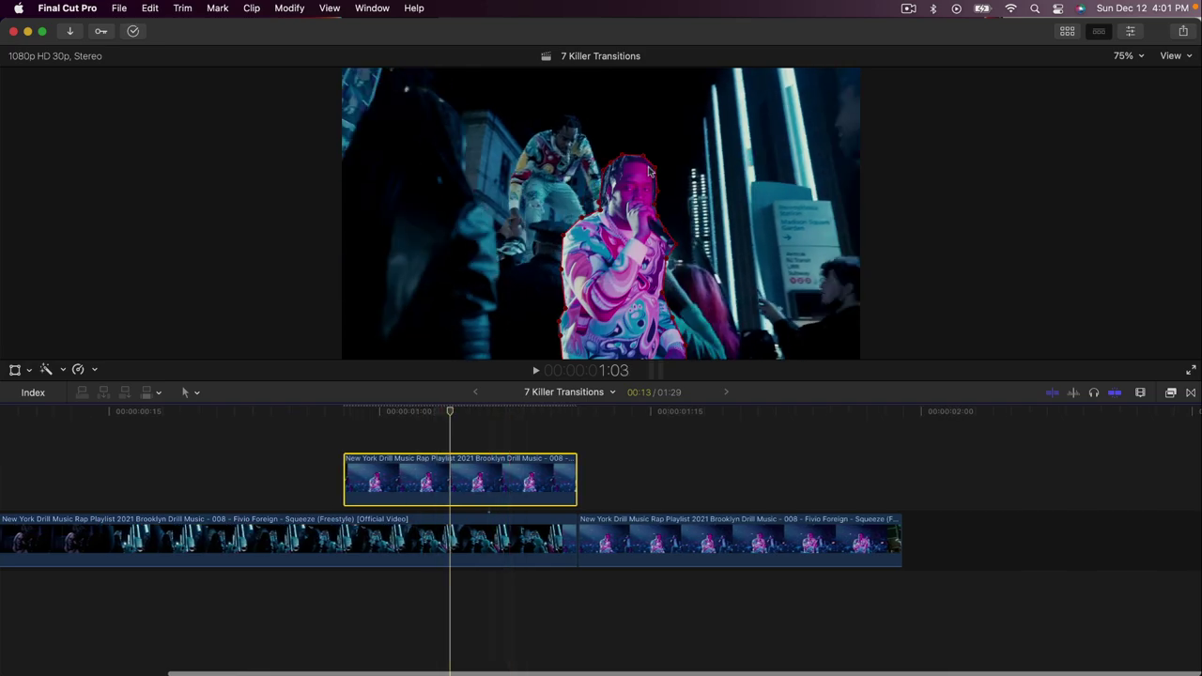
pyautogui.click(1130, 32)
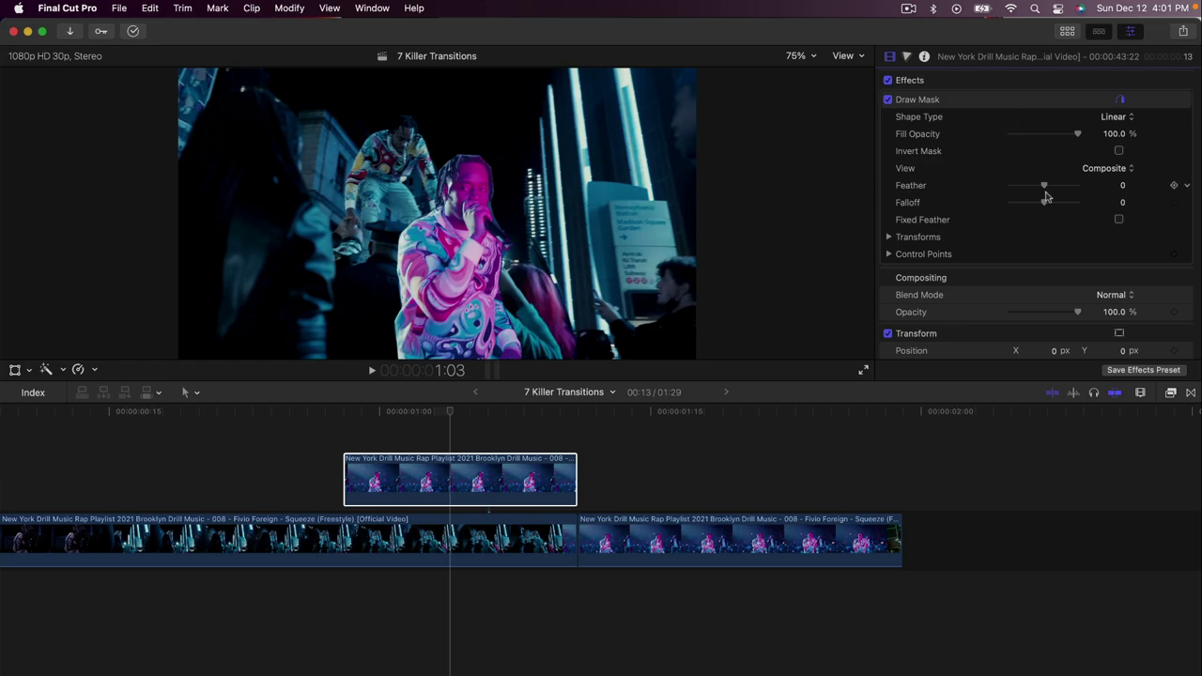
pyautogui.moveTo(1048, 191)
pyautogui.mouseDown()
pyautogui.moveTo(1060, 185)
pyautogui.moveTo(1031, 190)
pyautogui.moveTo(1044, 192)
pyautogui.mouseUp()
pyautogui.moveTo(1043, 186); pyautogui.dragTo(1041, 186)
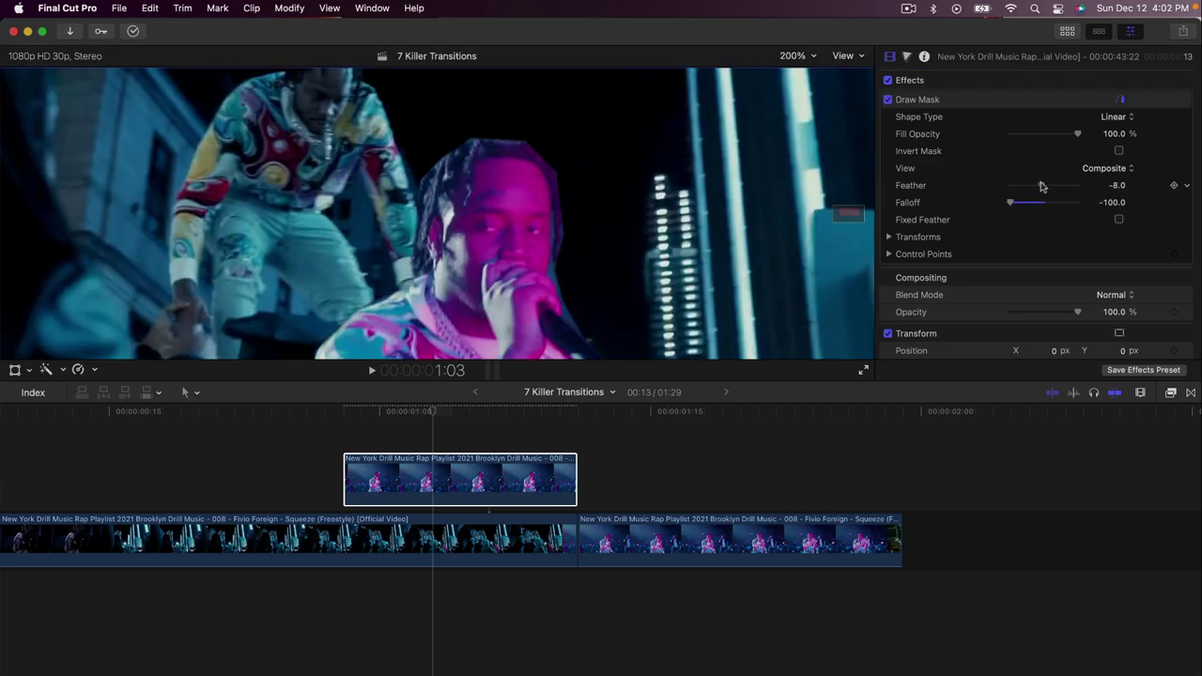
pyautogui.click(790, 60)
pyautogui.click(807, 78)
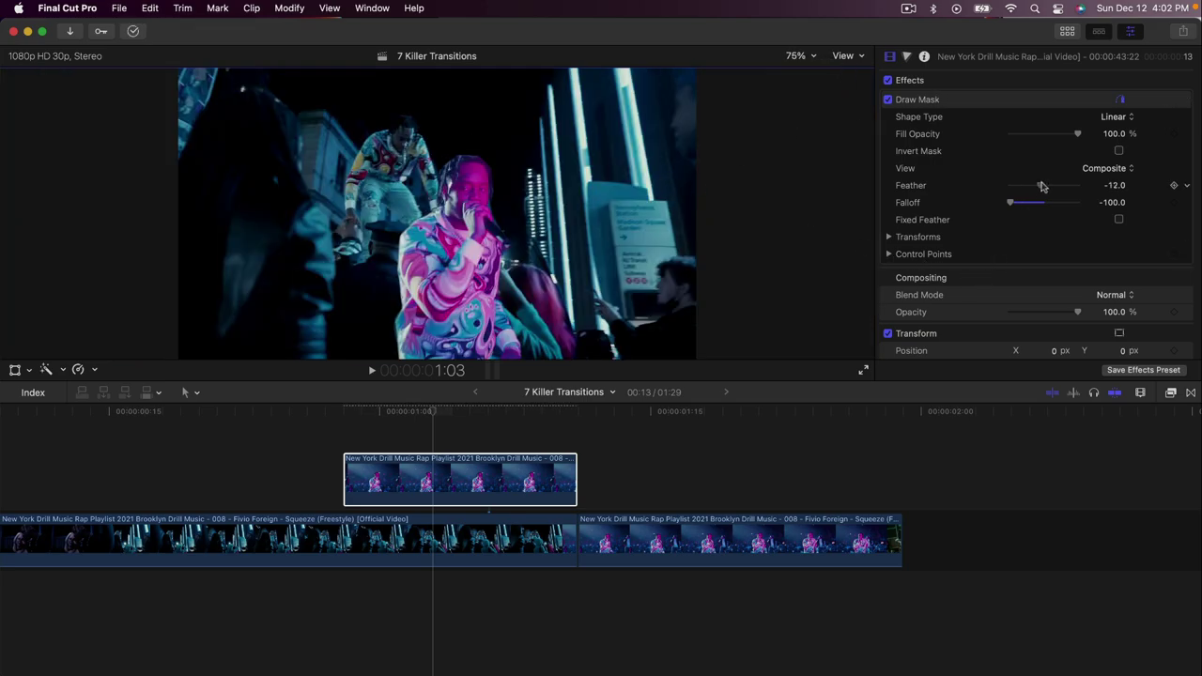
pyautogui.click(418, 410)
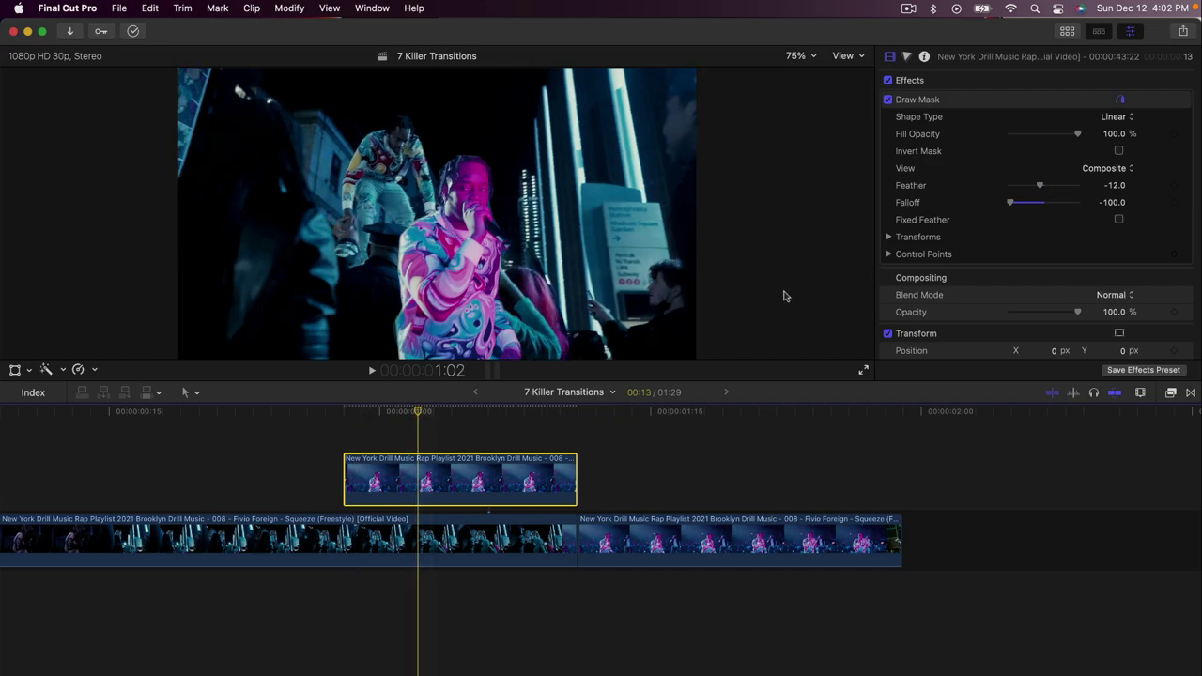
# - Apply the Fun House distortion effect to the masked freeze frame
pyautogui.click(1171, 393)
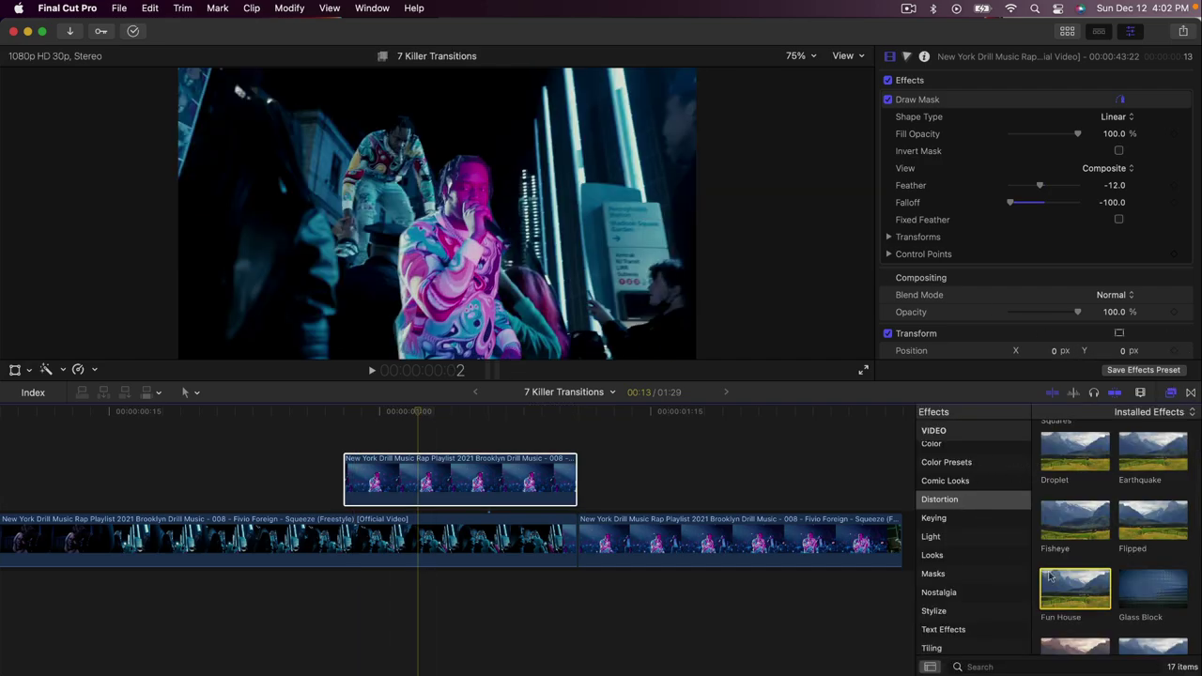
pyautogui.moveTo(1074, 587); pyautogui.dragTo(526, 481)
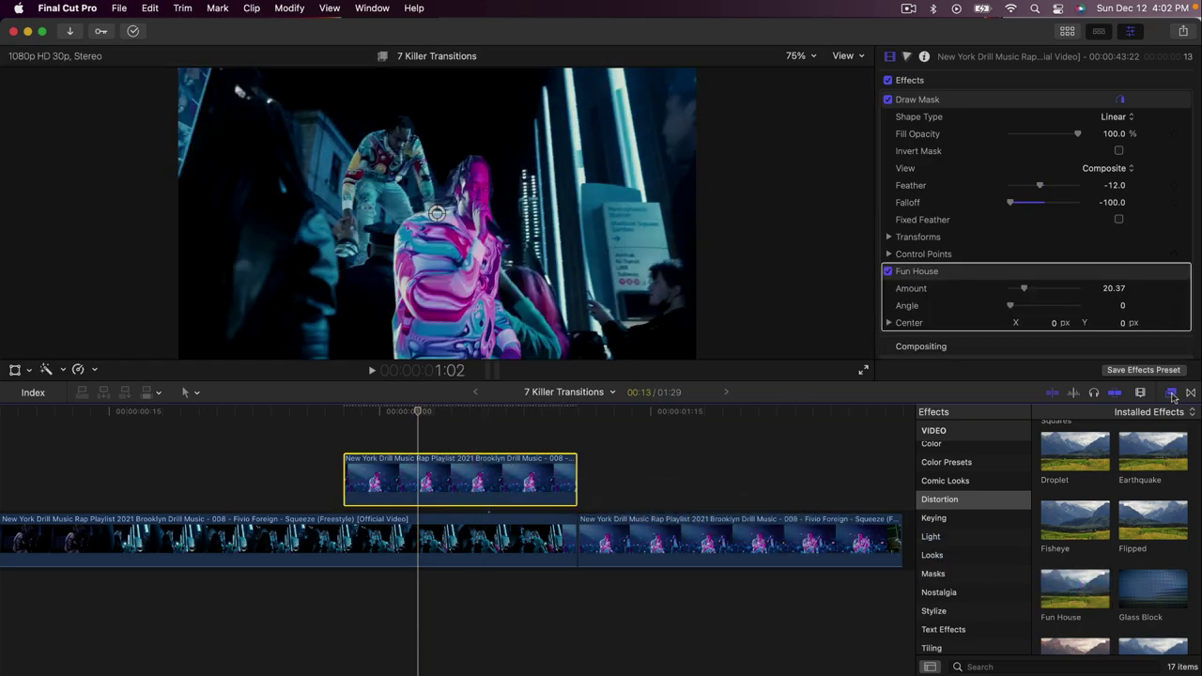
pyautogui.click(1172, 393)
# - Set the Fun House Amount to 100 and move its center outside the picture to about X -1.4, Y 0.43
pyautogui.moveTo(419, 411)
pyautogui.mouseDown()
pyautogui.moveTo(352, 411)
pyautogui.moveTo(418, 411)
pyautogui.mouseUp()
pyautogui.moveTo(437, 212)
pyautogui.mouseDown()
pyautogui.moveTo(429, 201)
pyautogui.moveTo(454, 166)
pyautogui.moveTo(437, 244)
pyautogui.moveTo(570, 280)
pyautogui.moveTo(461, 273)
pyautogui.moveTo(532, 259)
pyautogui.moveTo(518, 235)
pyautogui.moveTo(456, 224)
pyautogui.mouseUp()
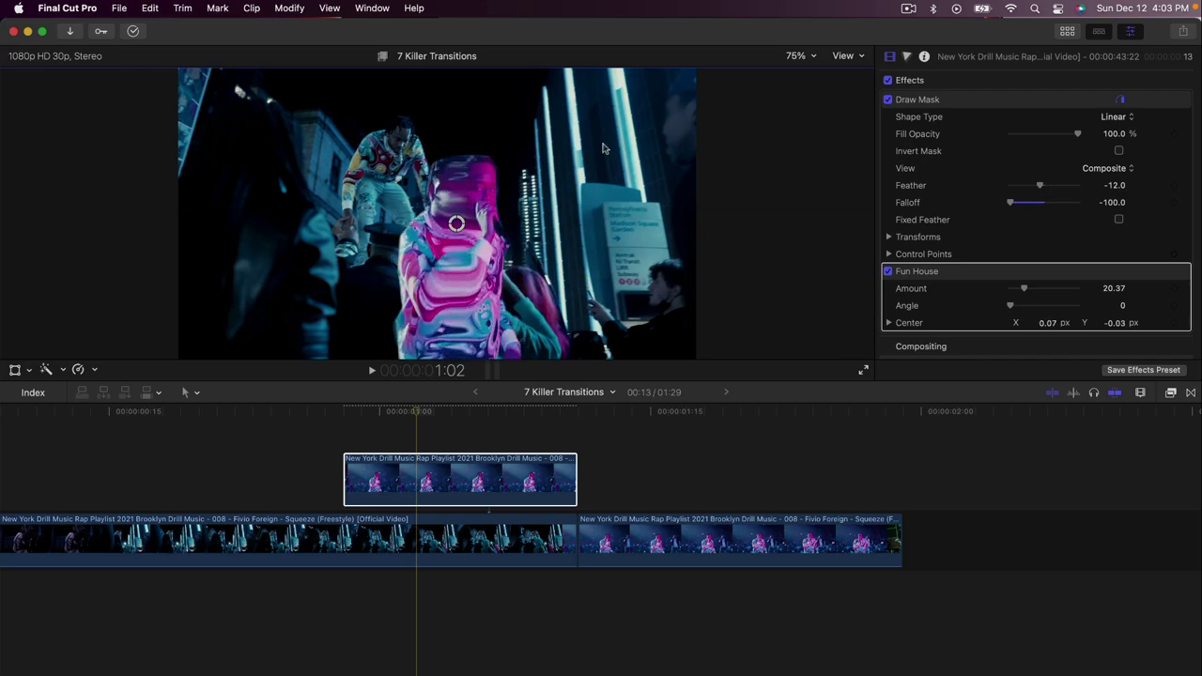
pyautogui.moveTo(1031, 294); pyautogui.dragTo(1151, 287)
pyautogui.moveTo(455, 224); pyautogui.dragTo(29, 89)
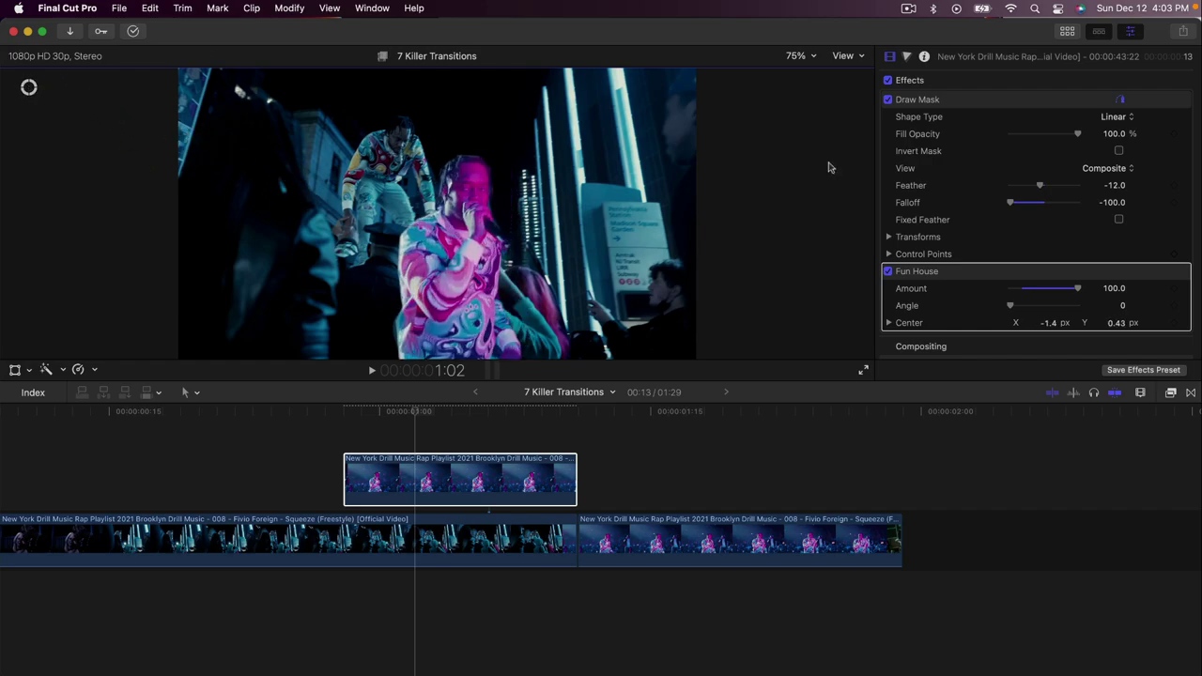
# - Keyframe the Fun House Amount, Angle and Center at the freeze frame's start, and move the playhead to its end at 1:11
pyautogui.click(440, 461)
pyautogui.click(344, 413)
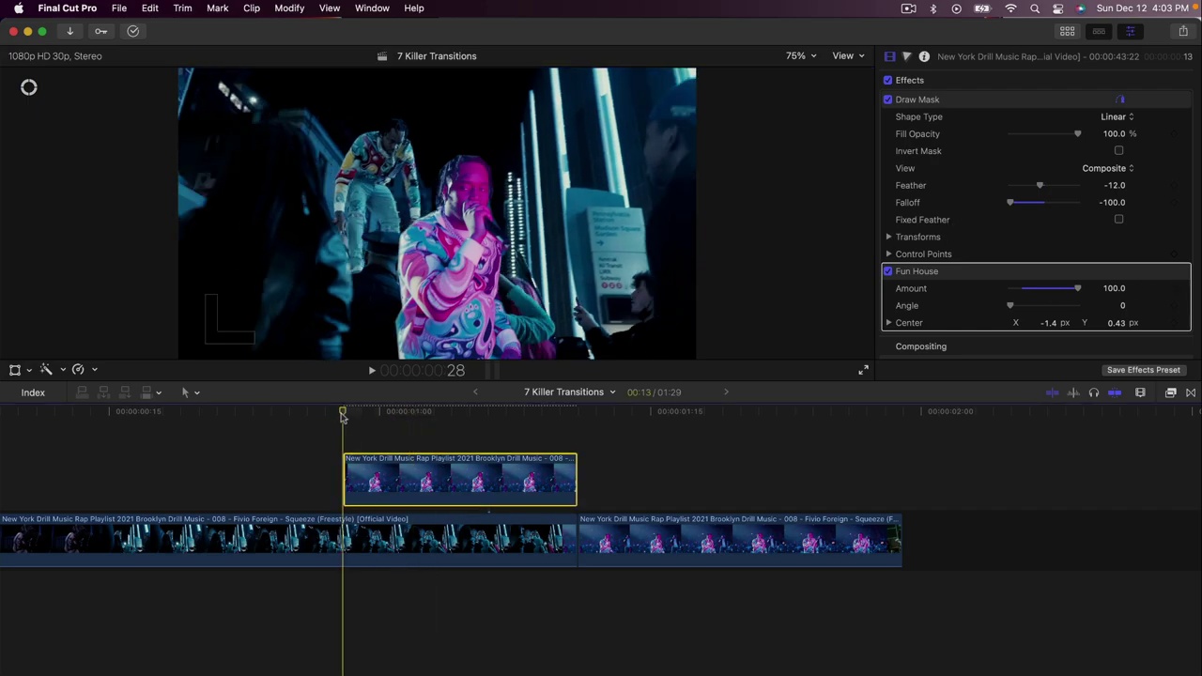
pyautogui.click(1176, 291)
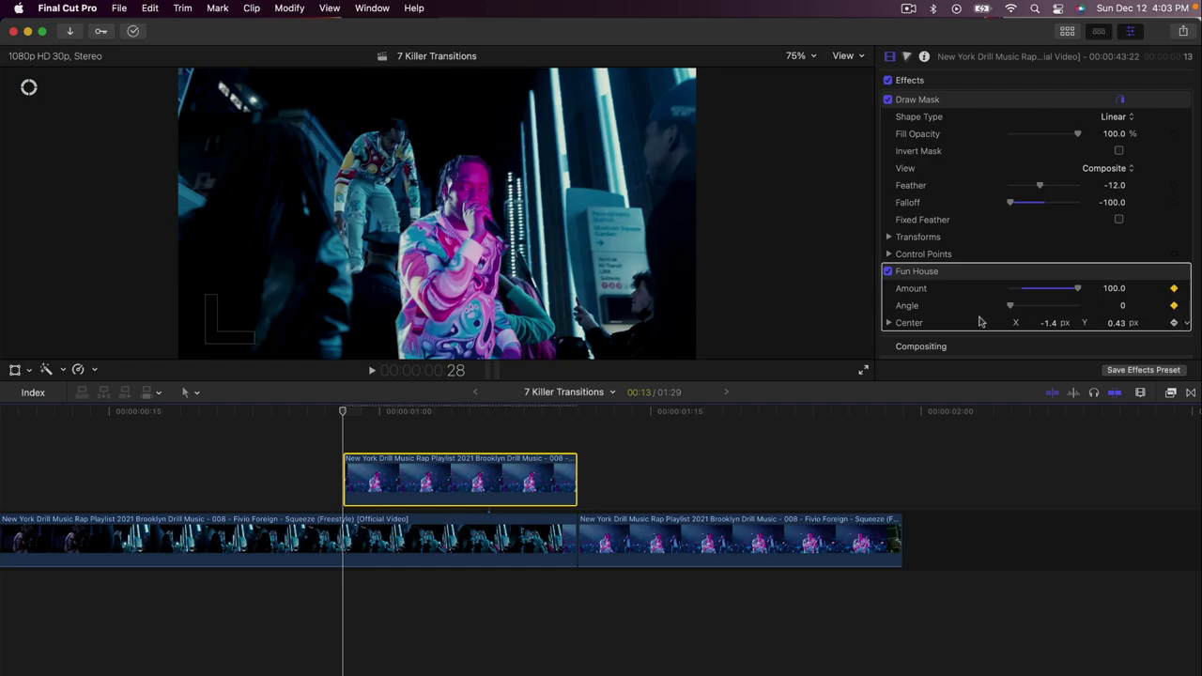
pyautogui.moveTo(349, 413); pyautogui.dragTo(574, 424)
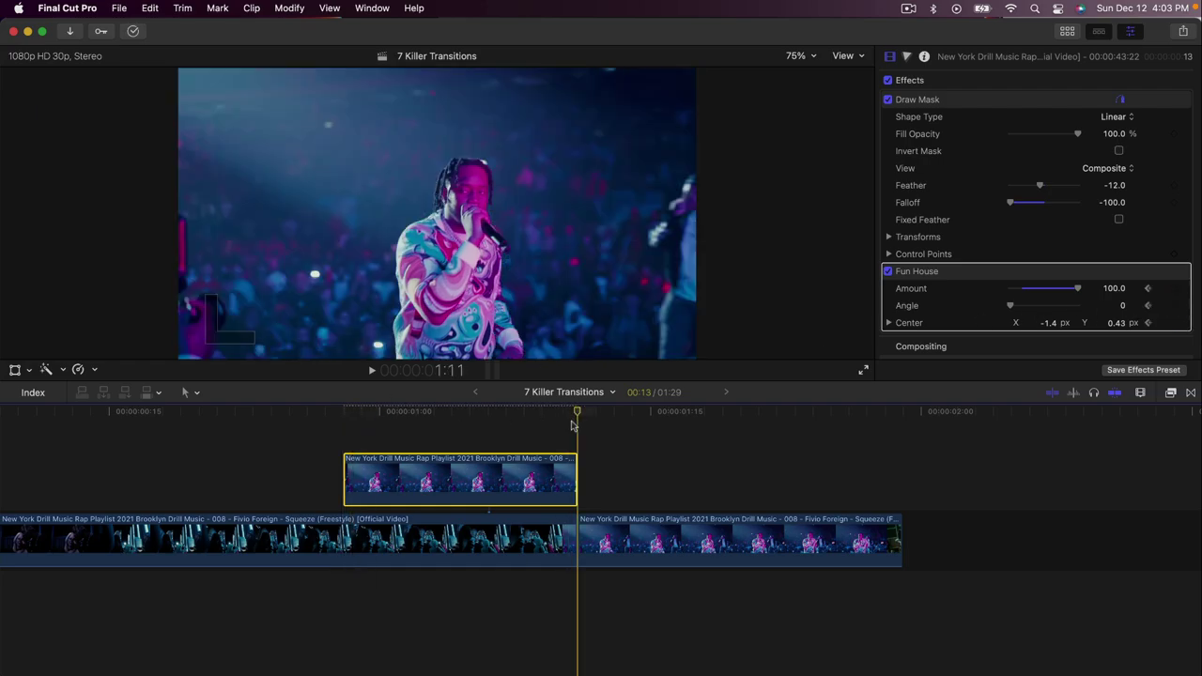
# - Move the Fun House center to about X 1.15, Y -0.36 at 1:10 and play back the distortion animation
pyautogui.press('Left')
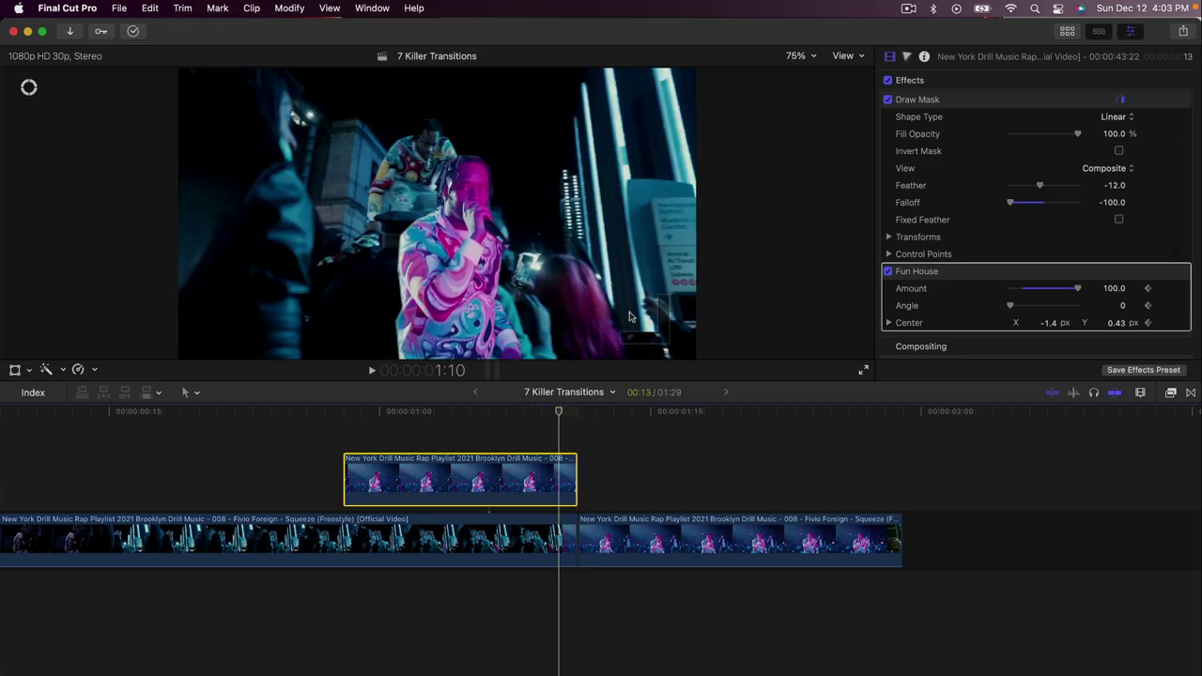
pyautogui.moveTo(28, 87); pyautogui.dragTo(772, 317)
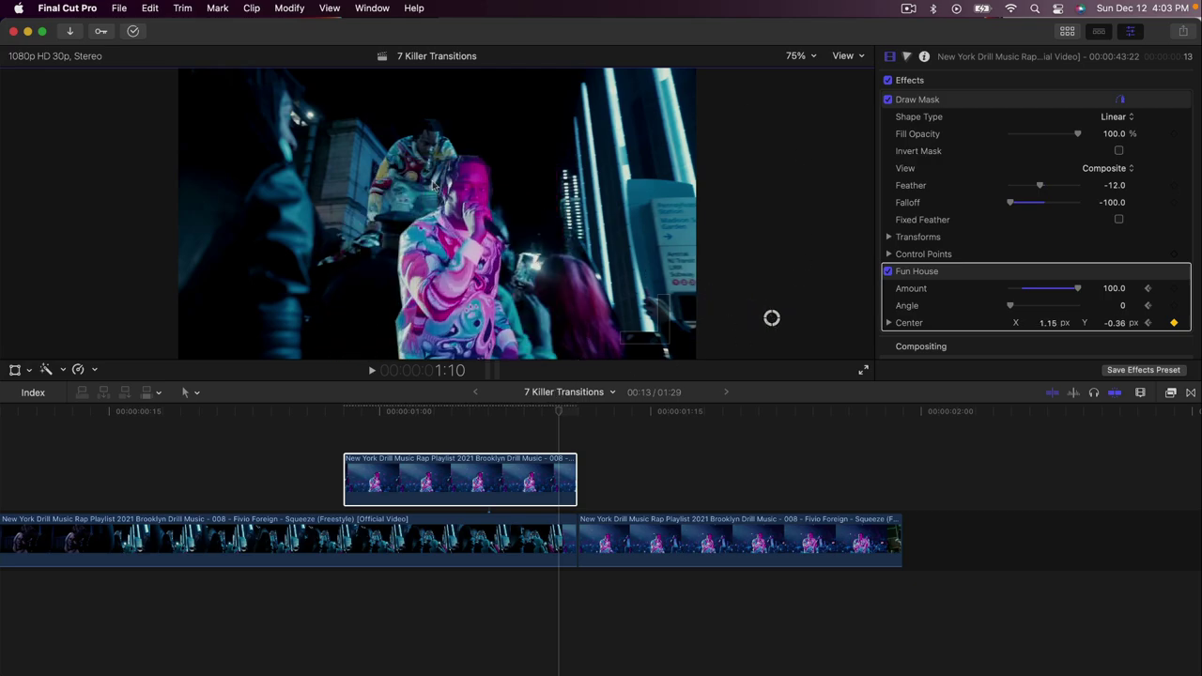
pyautogui.press('super+2')
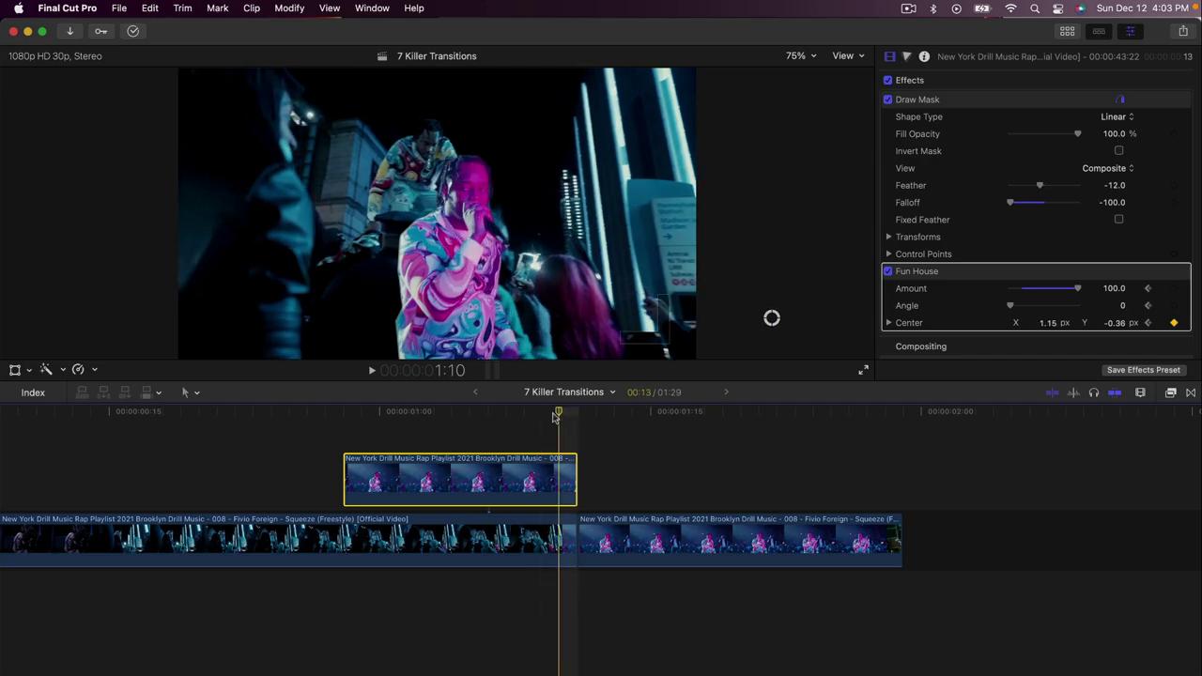
pyautogui.press('space')
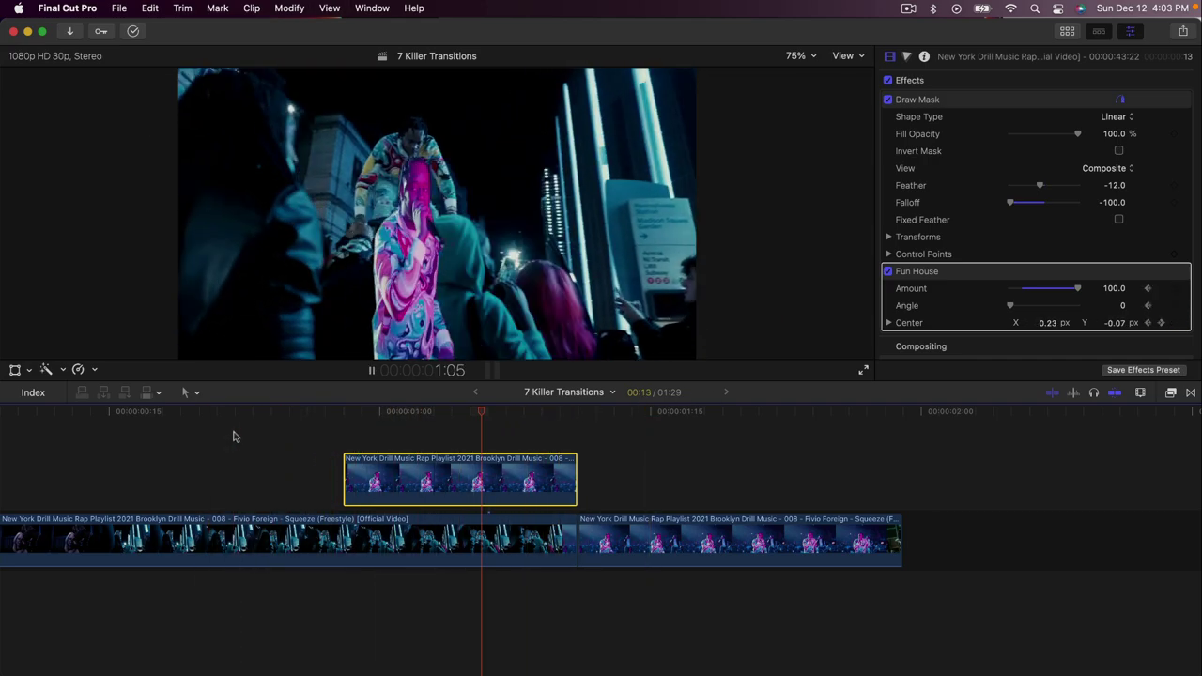
pyautogui.press('space')
pyautogui.moveTo(348, 414); pyautogui.dragTo(409, 432)
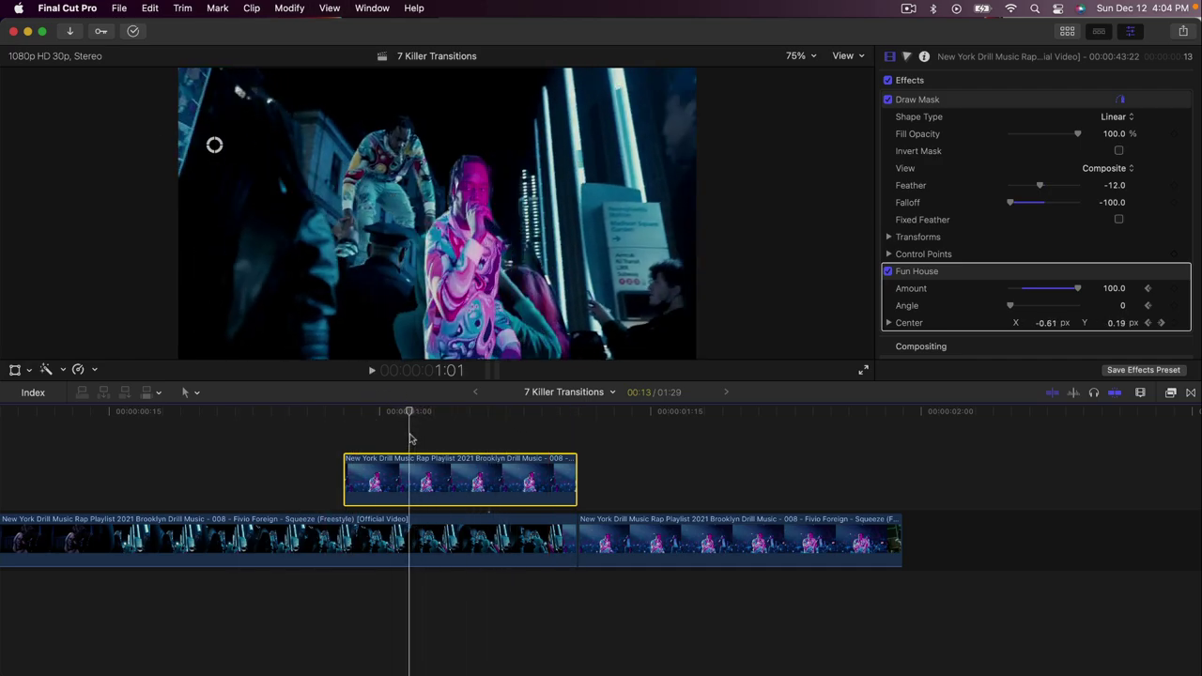
# - Apply the Directional blur effect to the masked freeze frame
pyautogui.click(1172, 393)
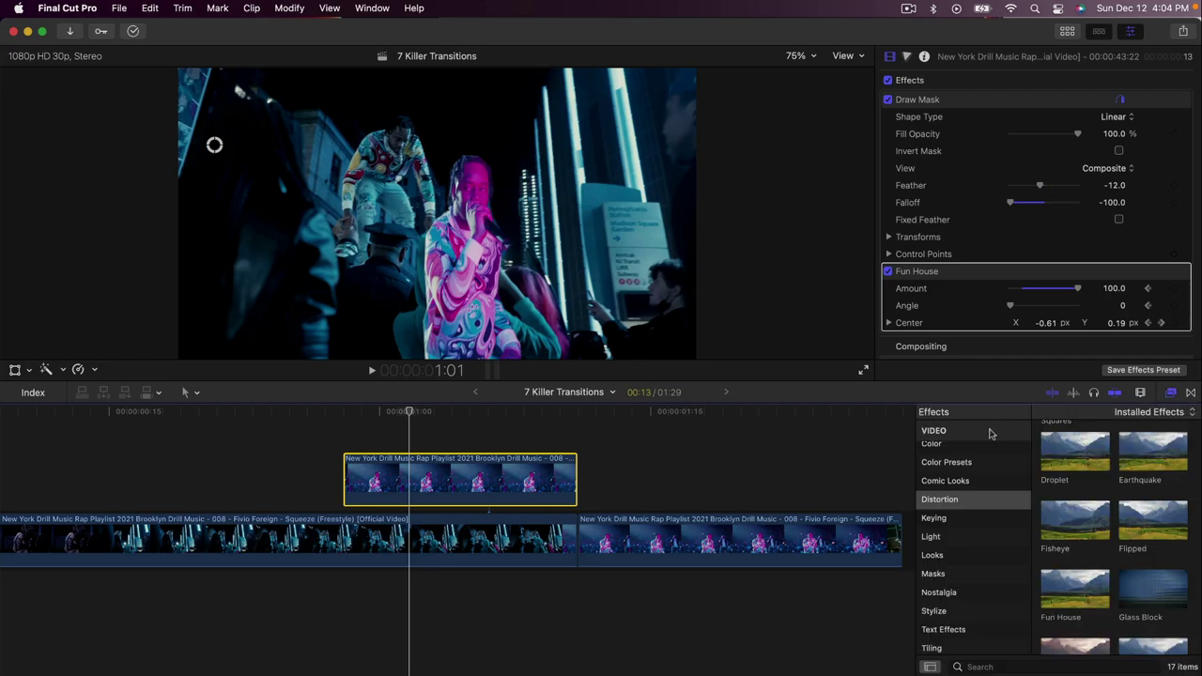
pyautogui.scroll(4, 940, 518)
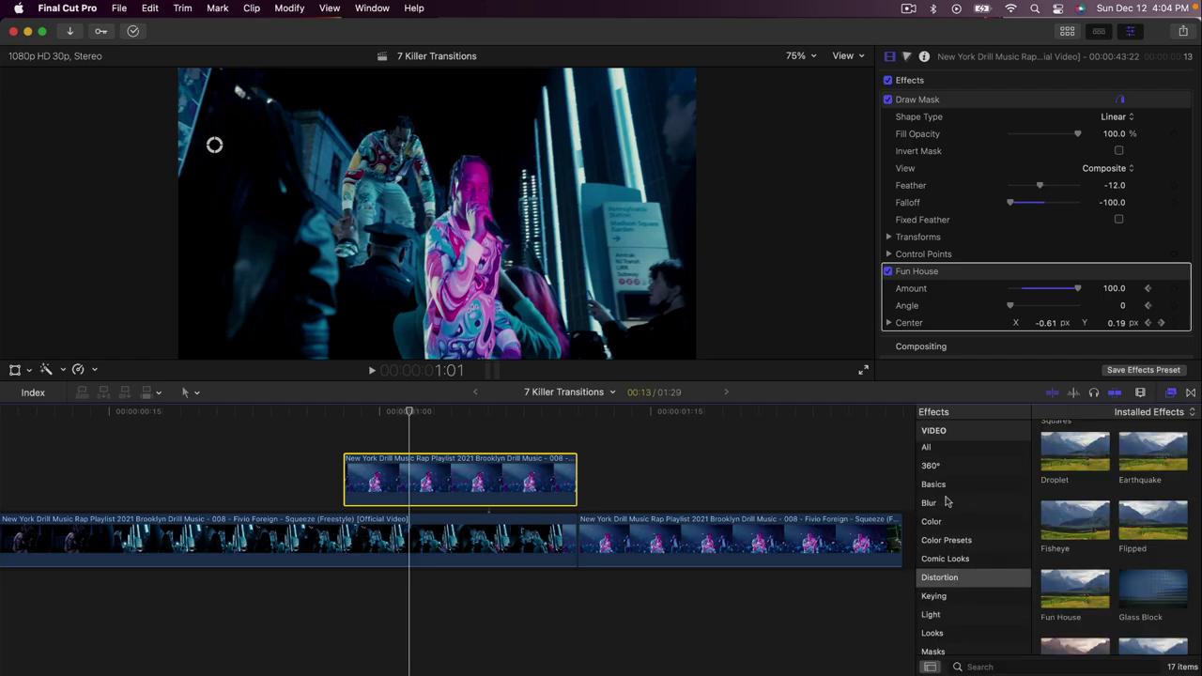
pyautogui.click(932, 503)
pyautogui.scroll(2, 1092, 480)
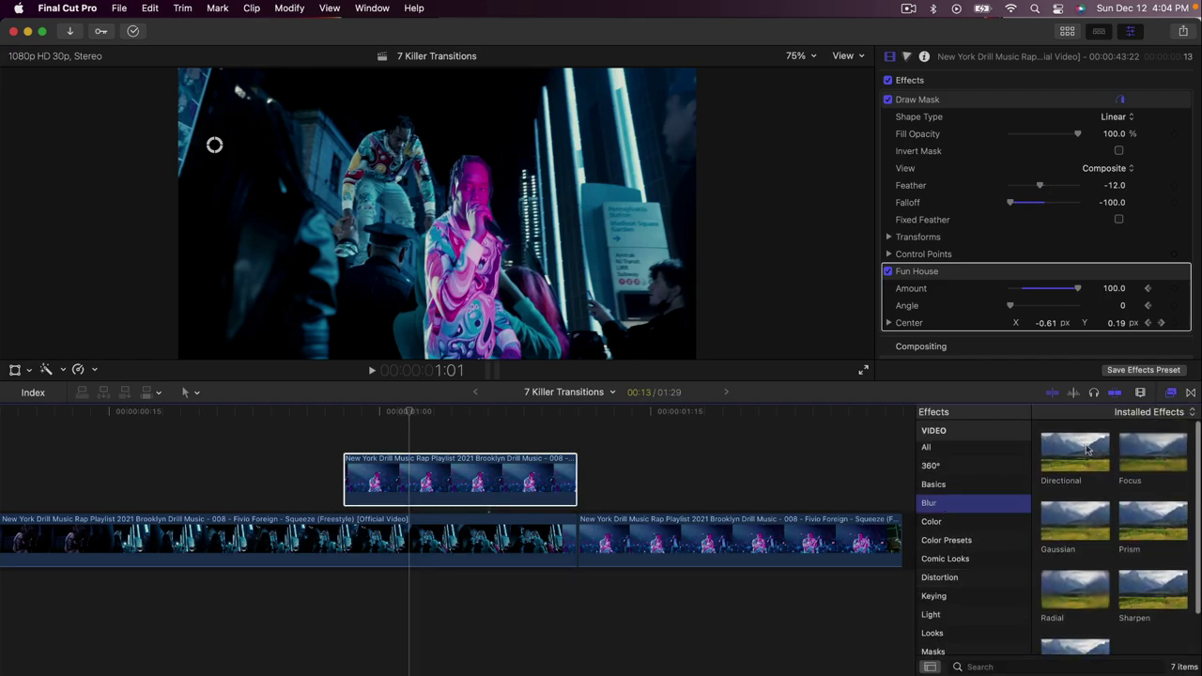
pyautogui.moveTo(1075, 456); pyautogui.dragTo(441, 474)
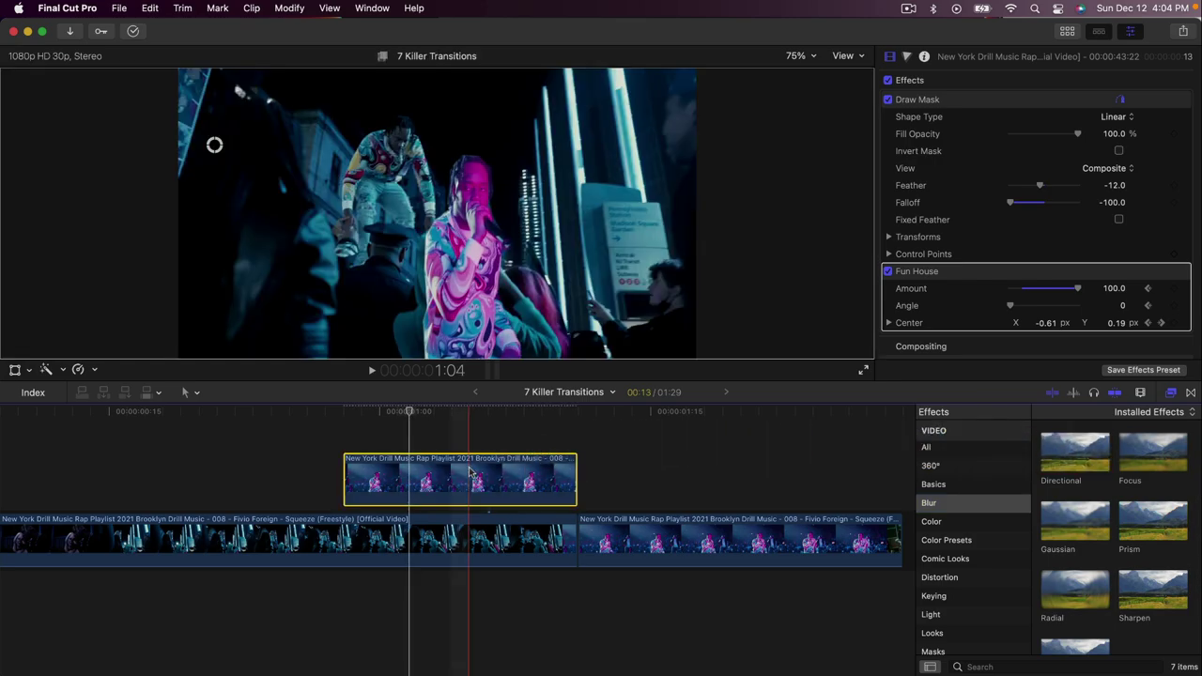
pyautogui.scroll(-5, 955, 204)
pyautogui.scroll(2, 955, 204)
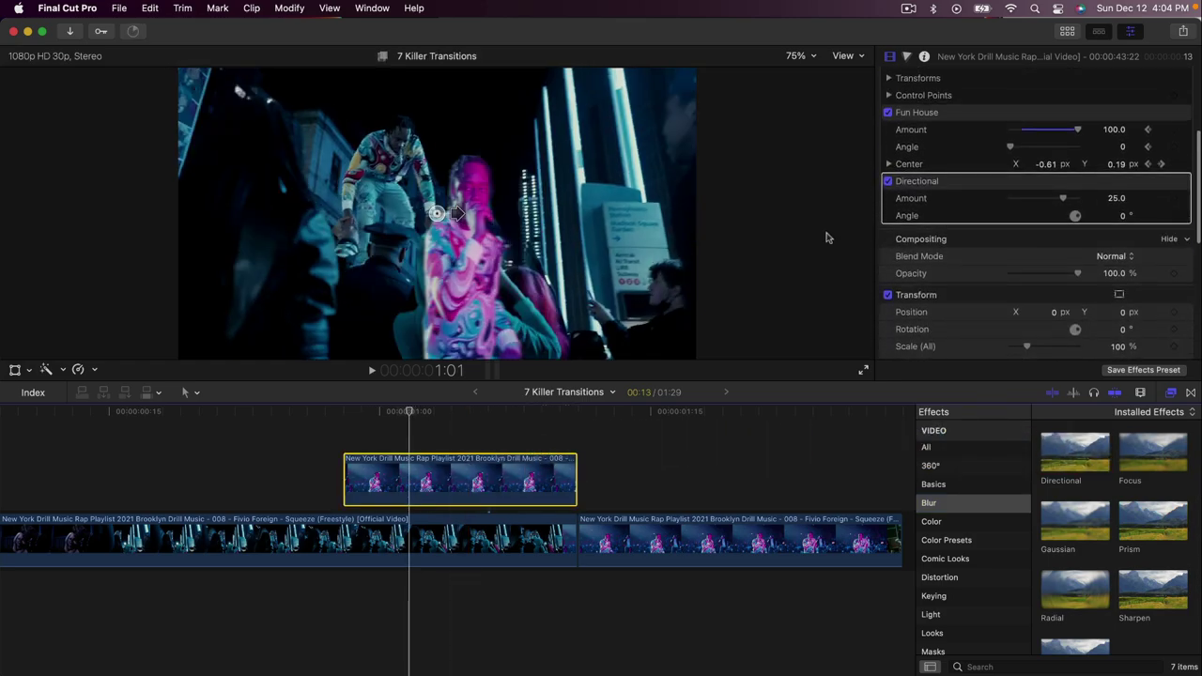
# - Keyframe the Directional Amount at 0 on the freeze frame's start, and set about 41.3 with Angle 0.7° at 1:01
pyautogui.moveTo(411, 414); pyautogui.dragTo(346, 414)
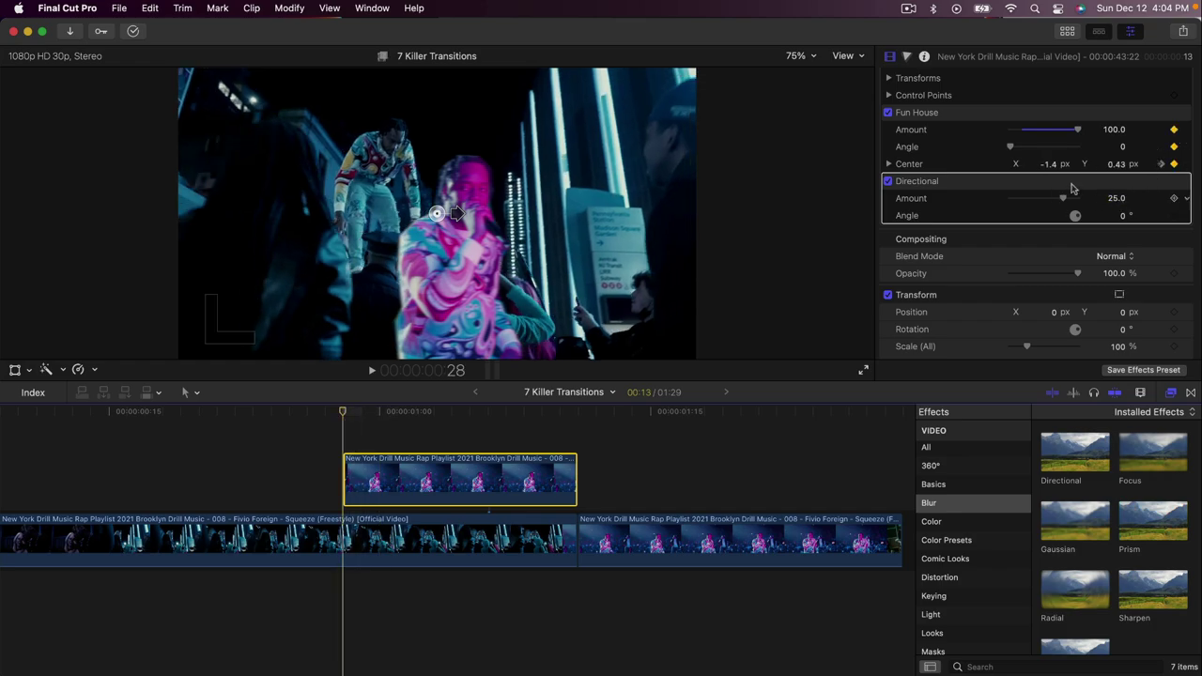
pyautogui.moveTo(1061, 201); pyautogui.dragTo(958, 202)
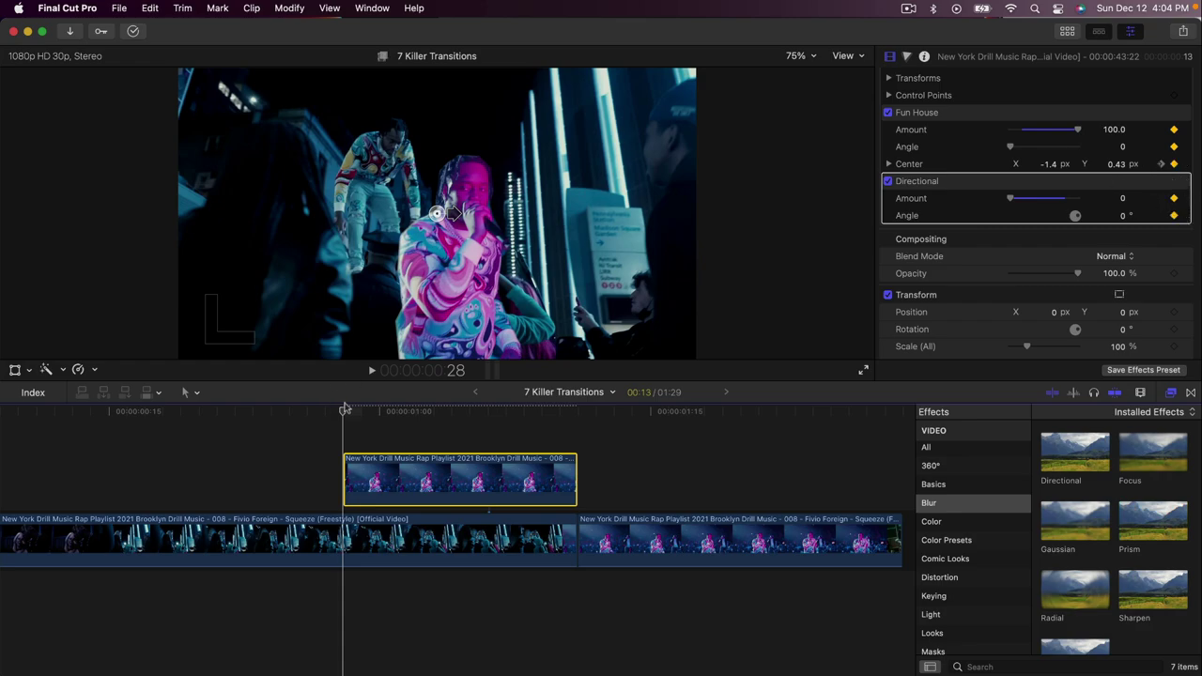
pyautogui.press('Right')
pyautogui.press('Right')
pyautogui.press('Right')
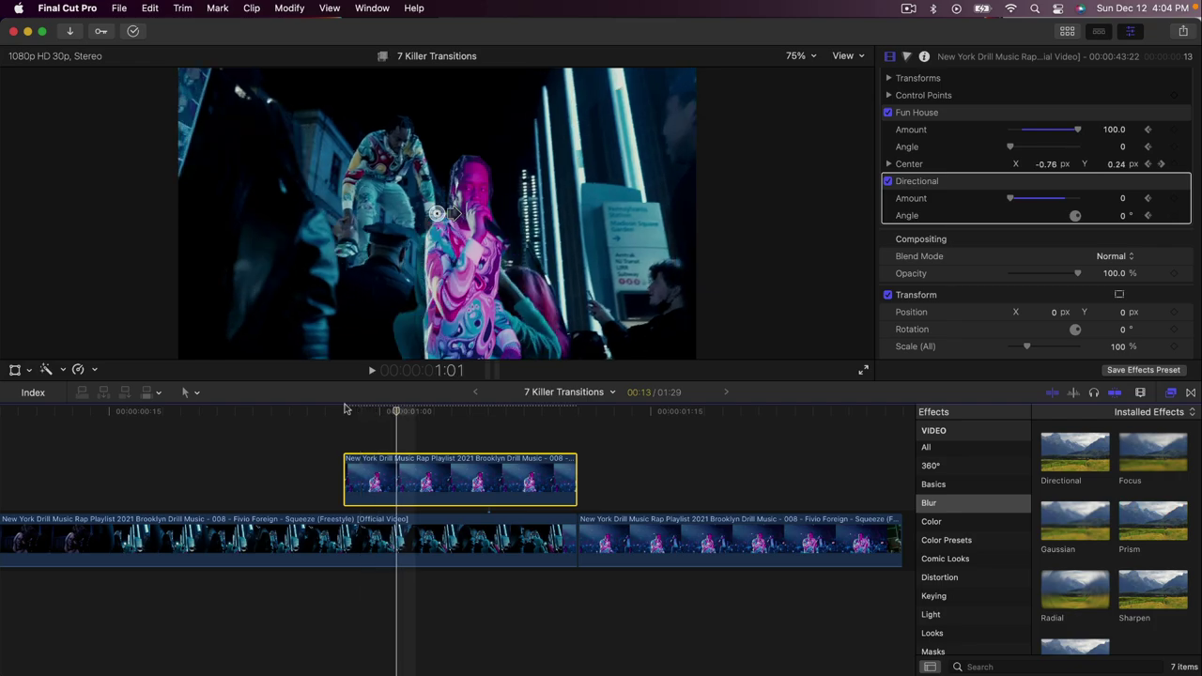
pyautogui.moveTo(453, 214); pyautogui.dragTo(458, 213)
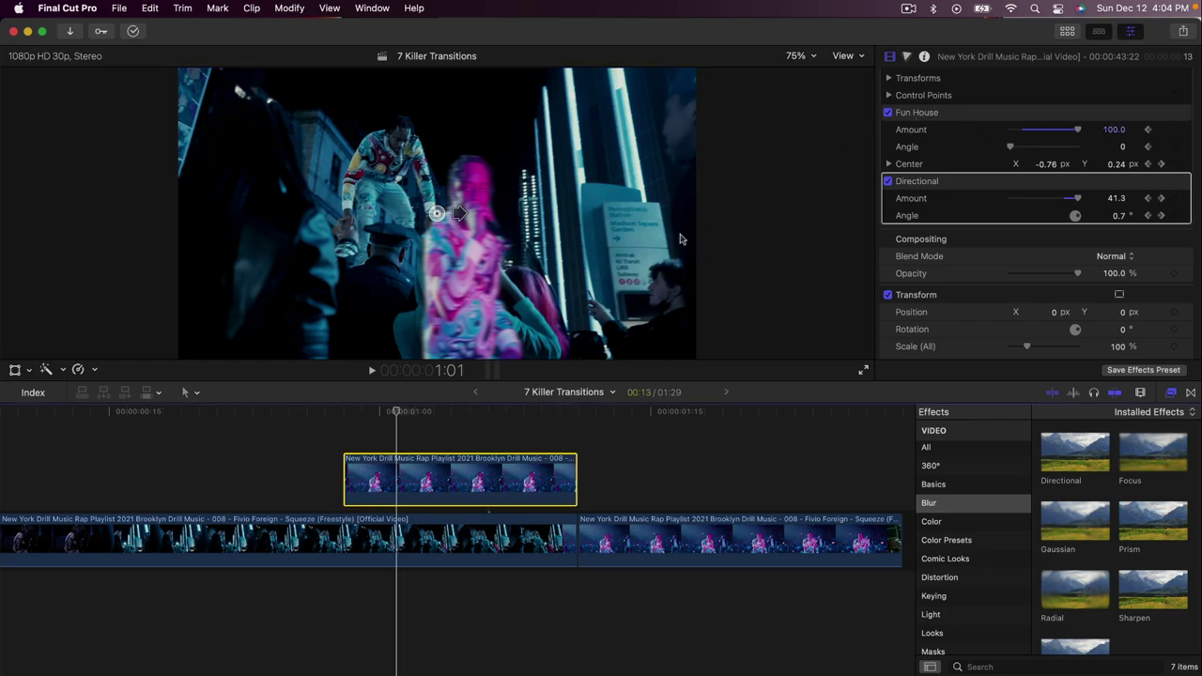
# - Strengthen the Directional blur frame by frame across the clip's middle, up to an Amount of about 195.8 and Angle 352.2°
pyautogui.press('Right')
pyautogui.moveTo(476, 219); pyautogui.dragTo(478, 219)
pyautogui.press('Right')
pyautogui.press('Right')
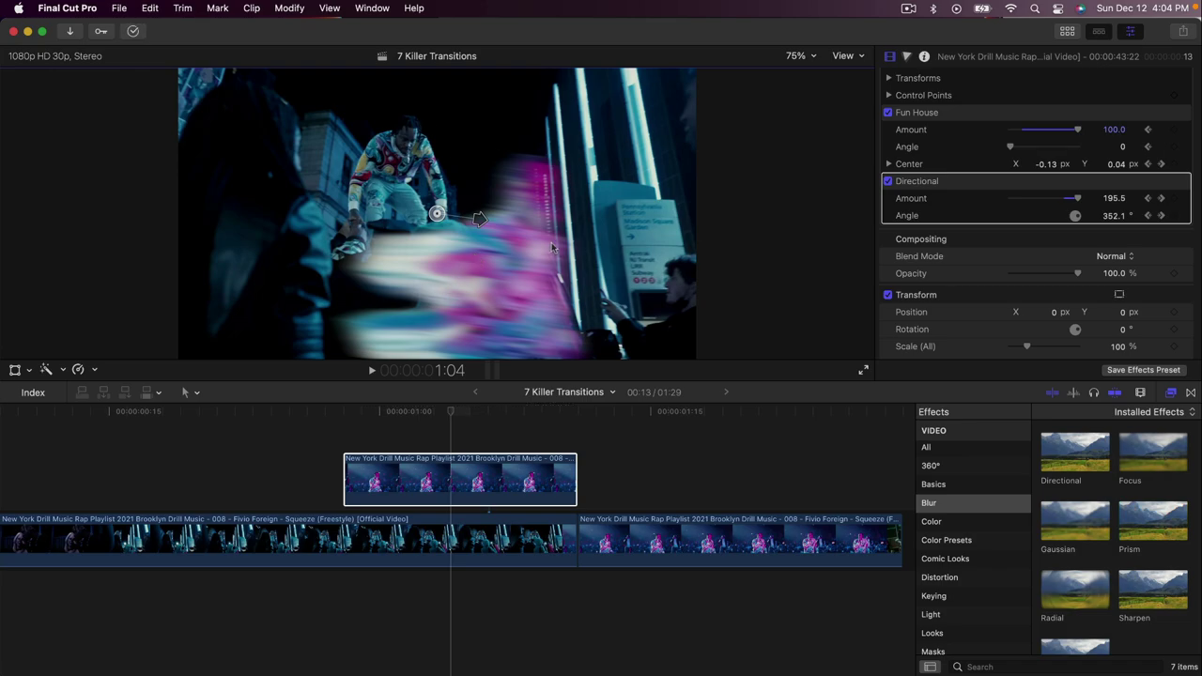
pyautogui.press('Right')
pyautogui.press('Right')
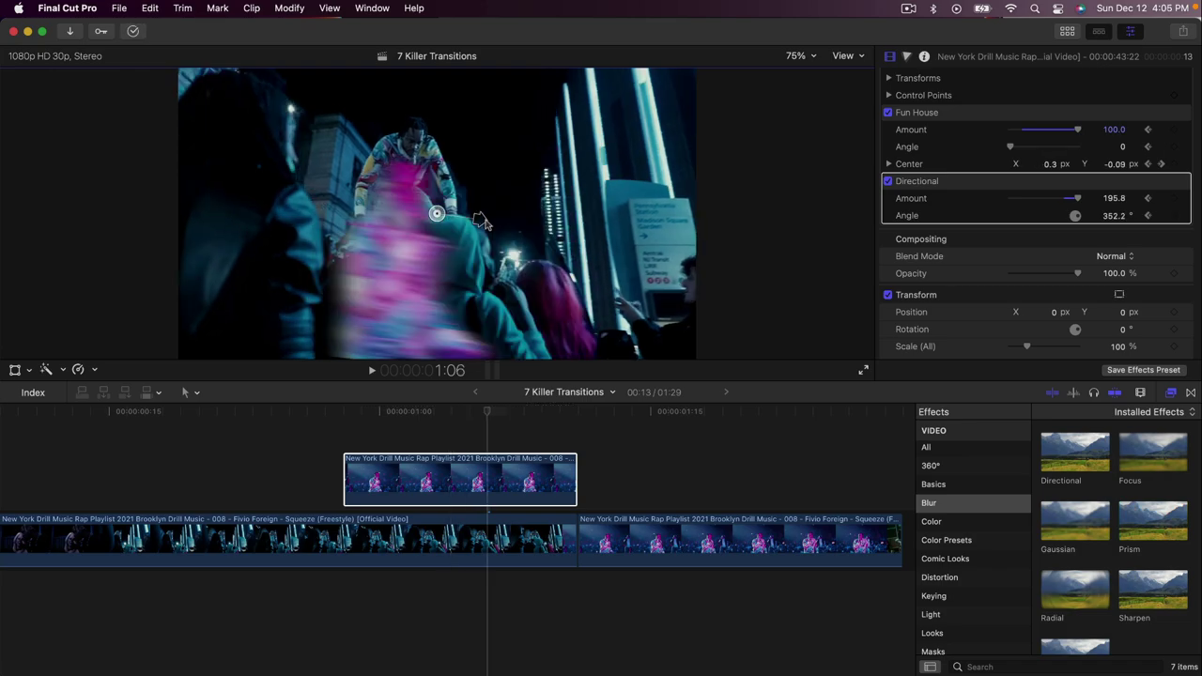
pyautogui.press('Right')
pyautogui.press('Left')
pyautogui.press('Right')
pyautogui.press('Left')
pyautogui.press('Right')
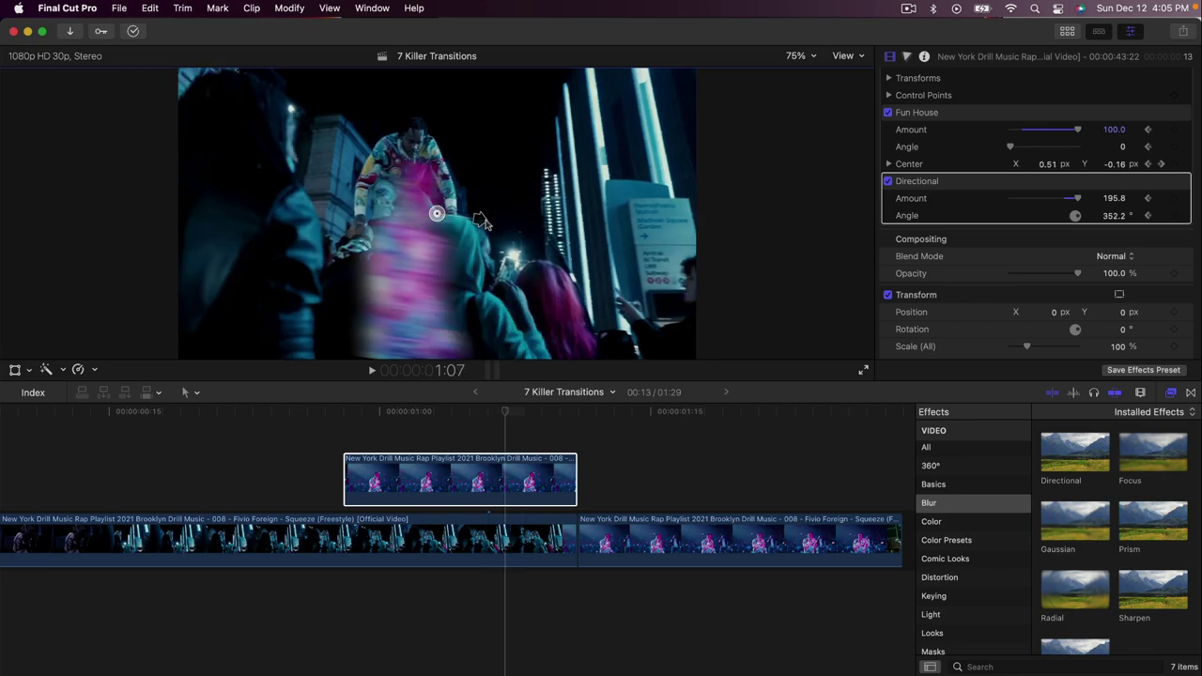
# - Reduce the Directional blur toward the freeze frame's end, with Amount about 155.4 at 1:08 and progressively less up to 1:10
pyautogui.press('Right')
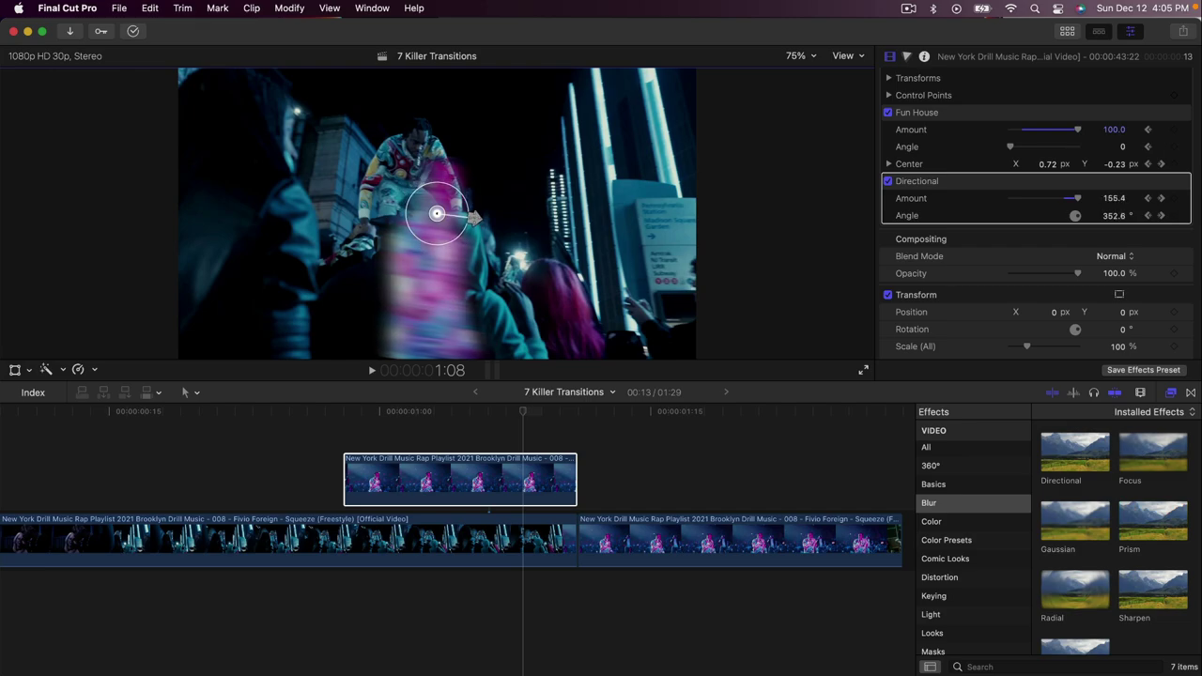
pyautogui.press('Right')
pyautogui.moveTo(466, 217); pyautogui.dragTo(455, 215)
pyautogui.press('Right')
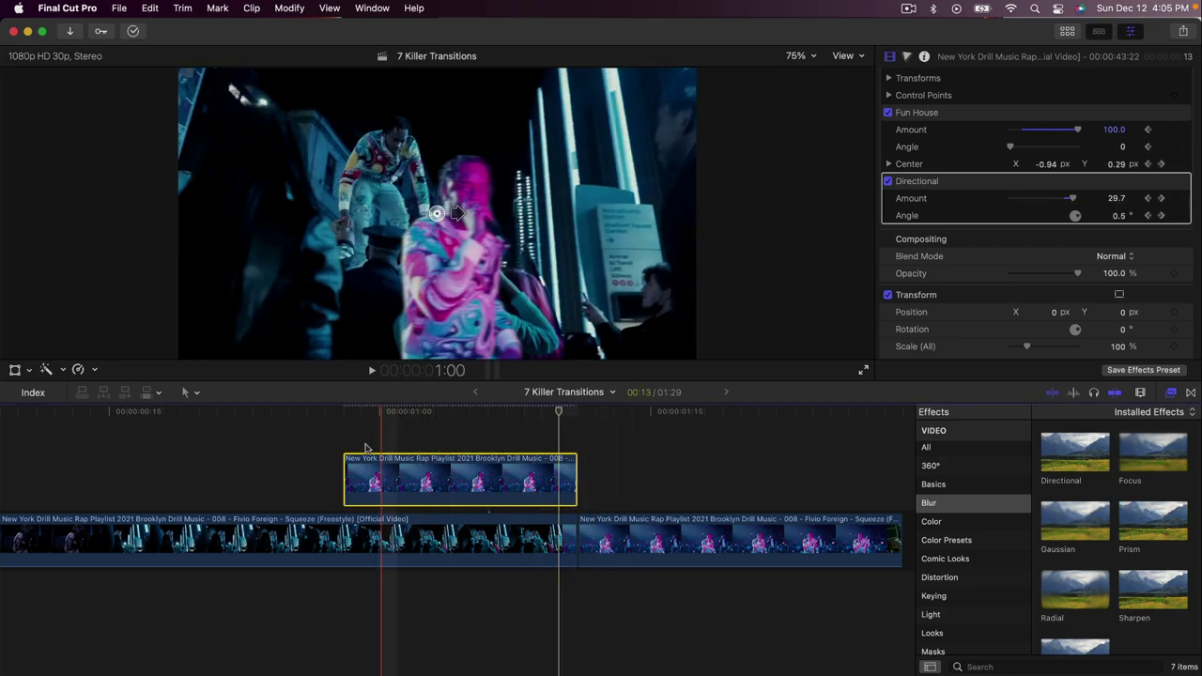
# - Hide the inspector and effects browser and play back the blurred, distorted freeze-frame transition several times
pyautogui.press('space')
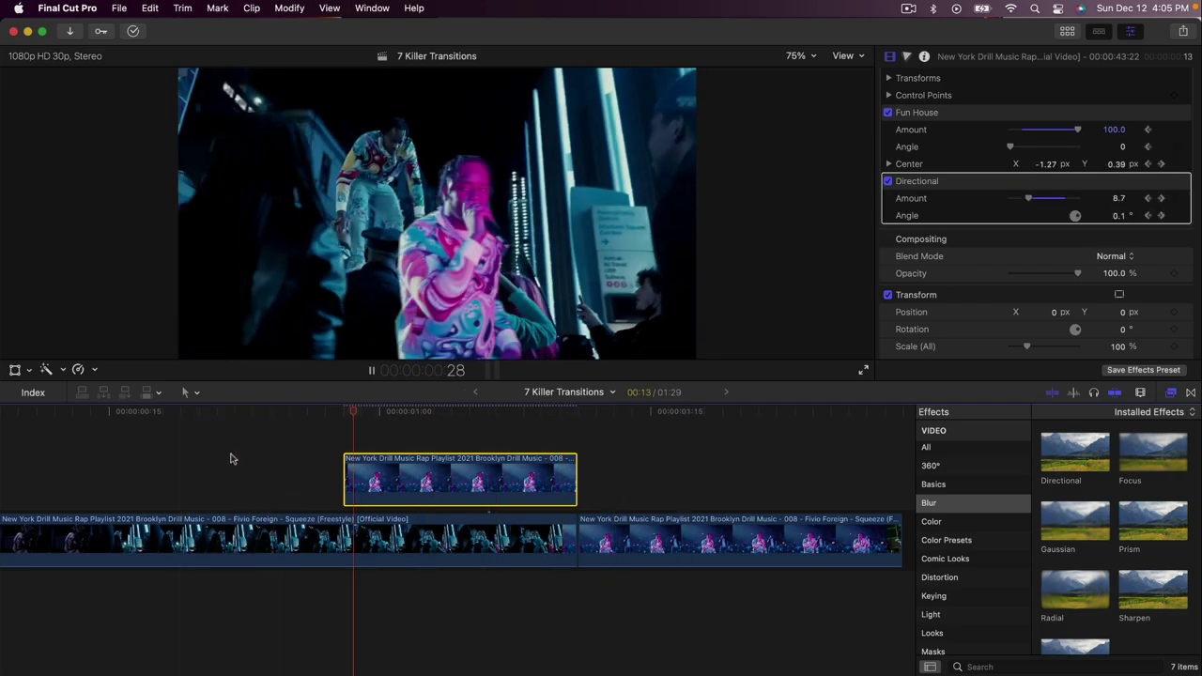
pyautogui.press('space')
pyautogui.click(1133, 31)
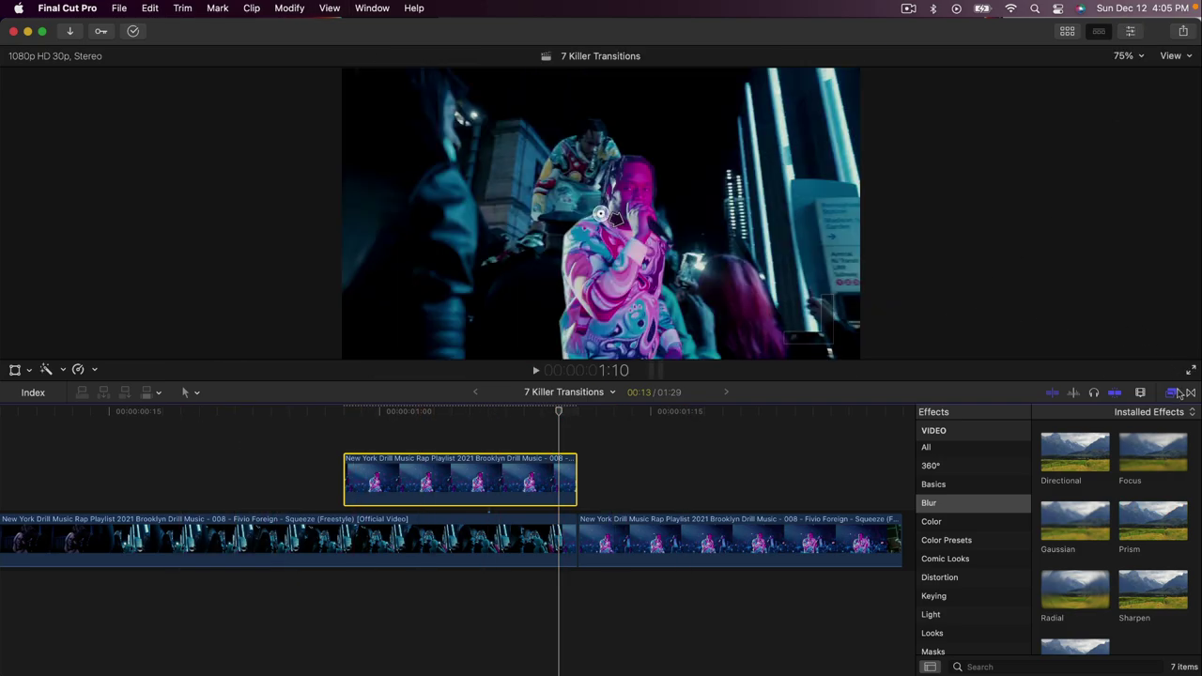
pyautogui.click(1180, 394)
pyautogui.press('space')
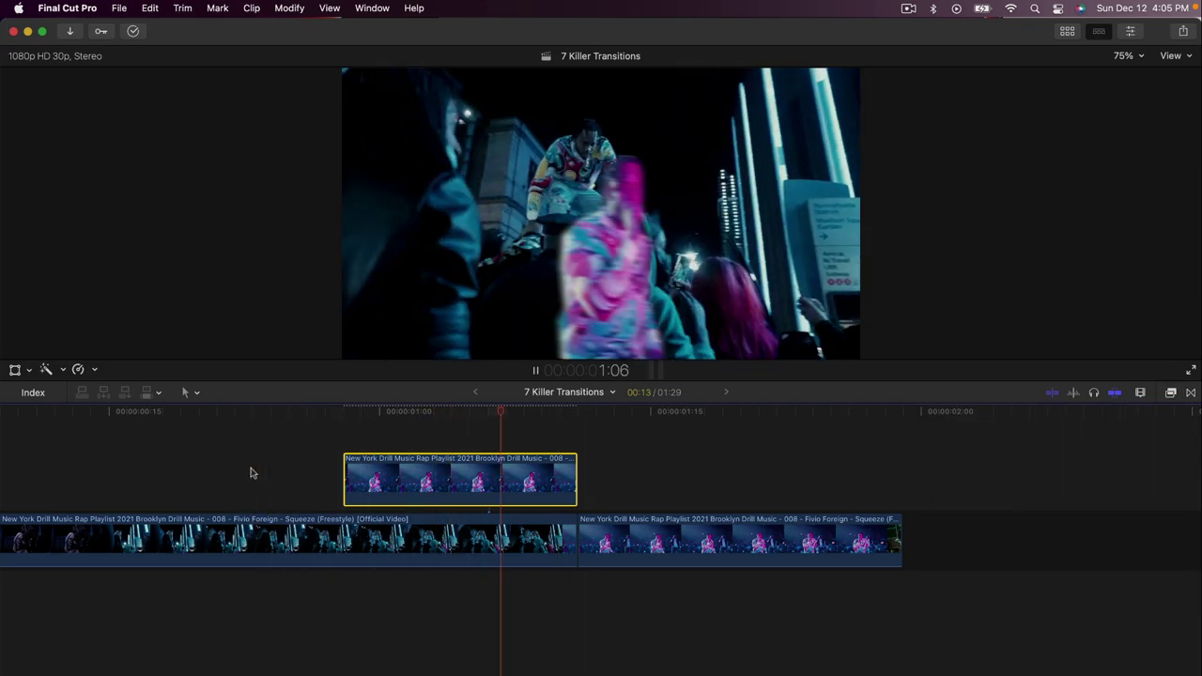
pyautogui.press('space')
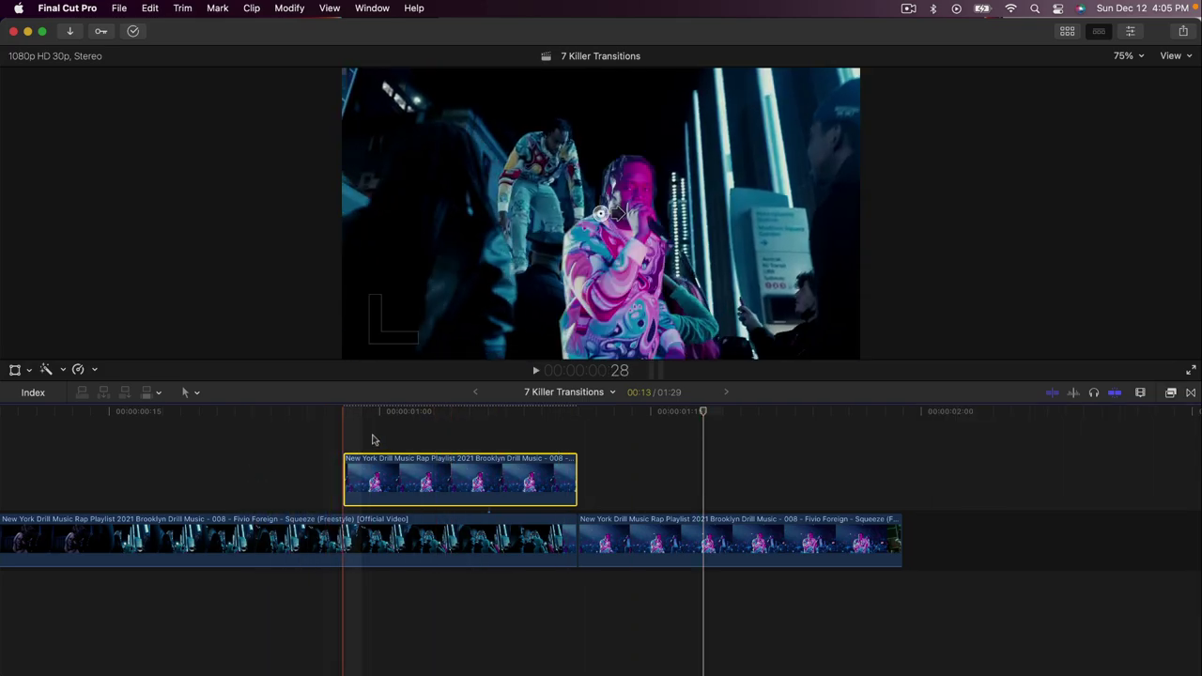
pyautogui.press('space')
pyautogui.press('space')
pyautogui.press('space')
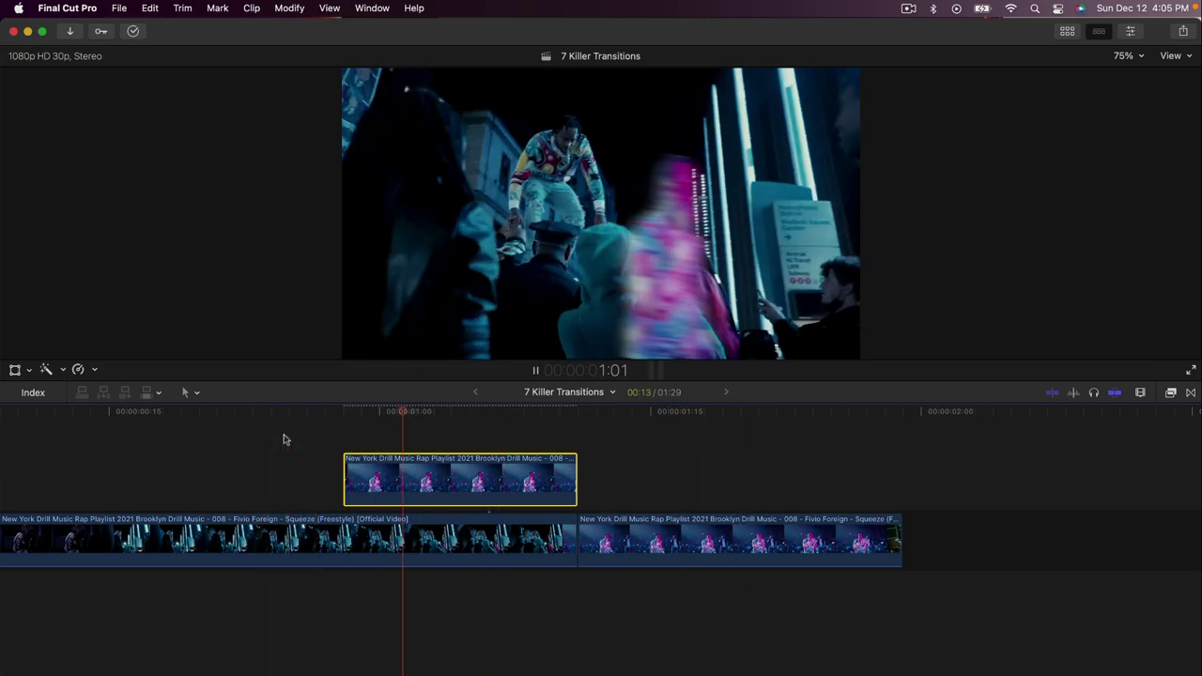
pyautogui.press('space')
pyautogui.press('space')
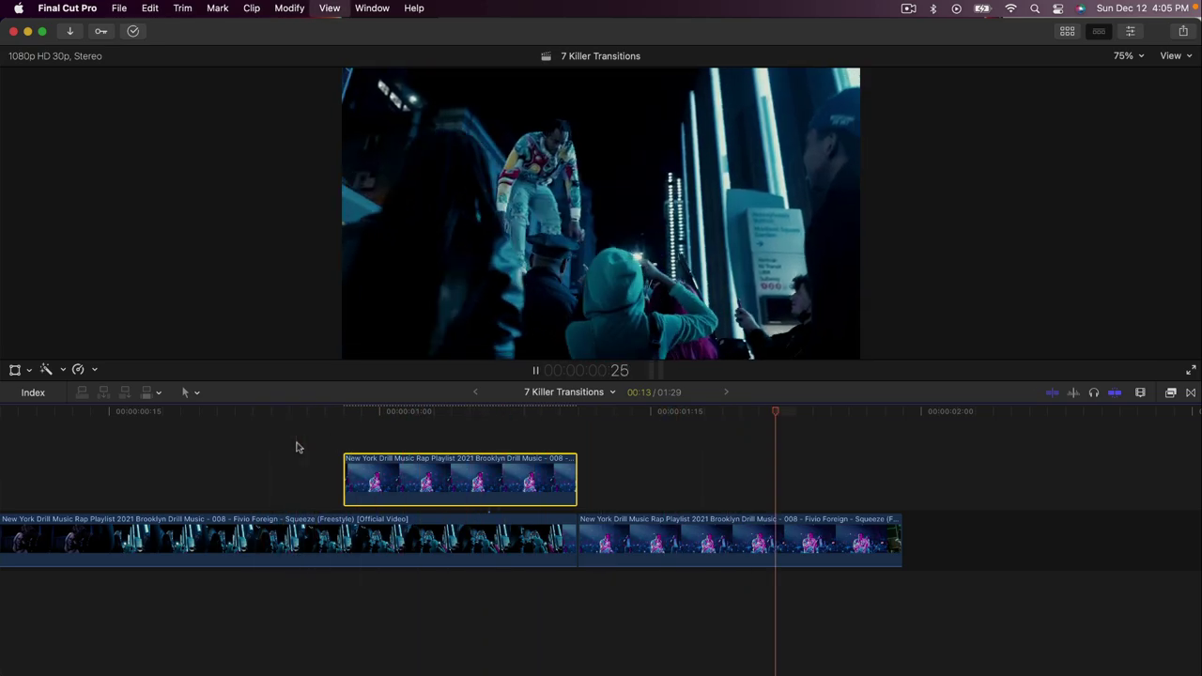
pyautogui.press('space')
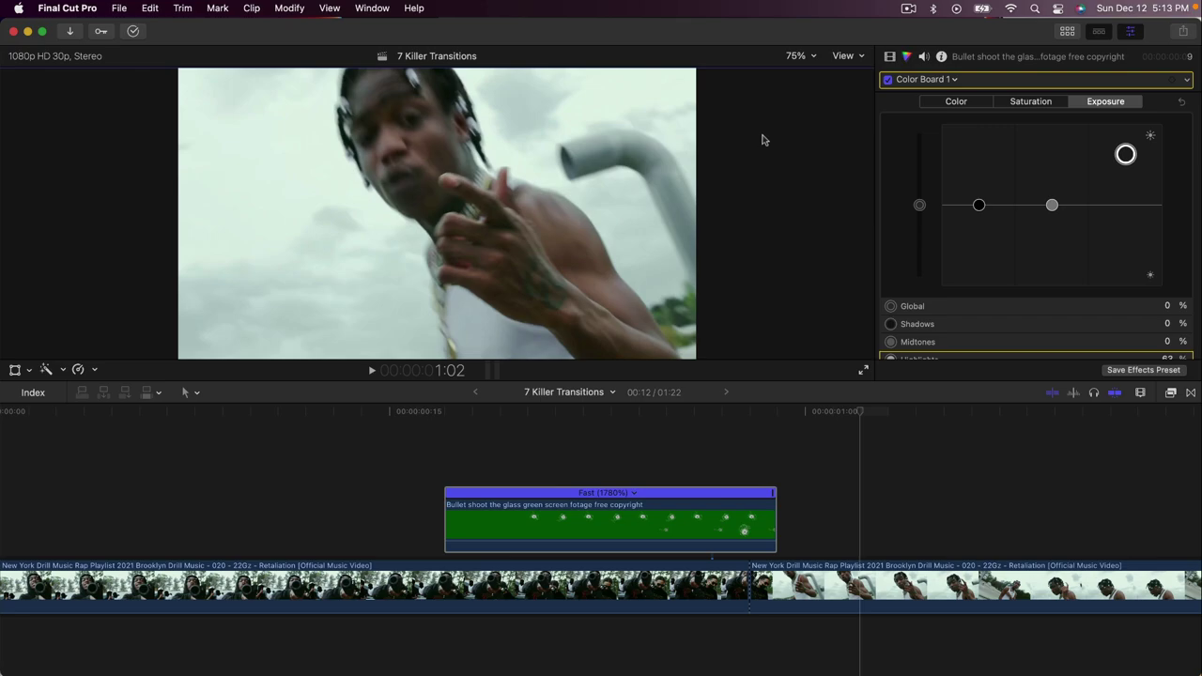
# - Play back the finished bullet-hole transition between the two music video clips, with the timeline zoomed out
pyautogui.click(325, 467)
pyautogui.hscroll(-2, 234, 475)
pyautogui.press('space')
pyautogui.press('space')
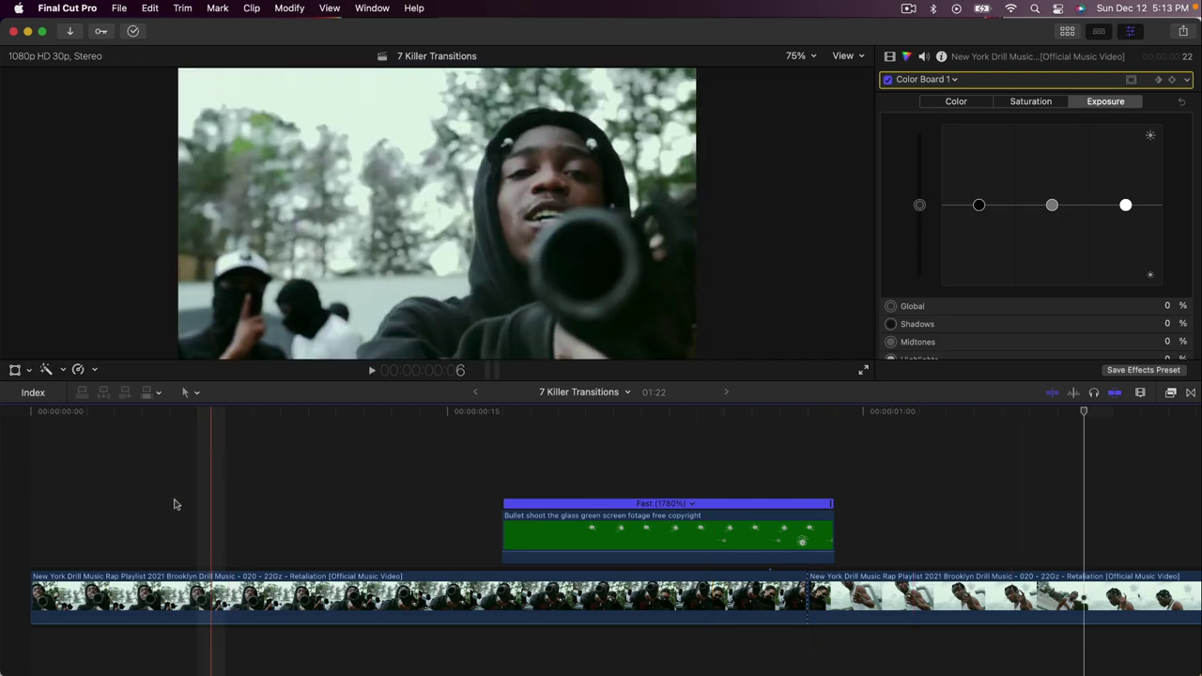
pyautogui.press('space')
pyautogui.press('space')
pyautogui.press('super+minus')
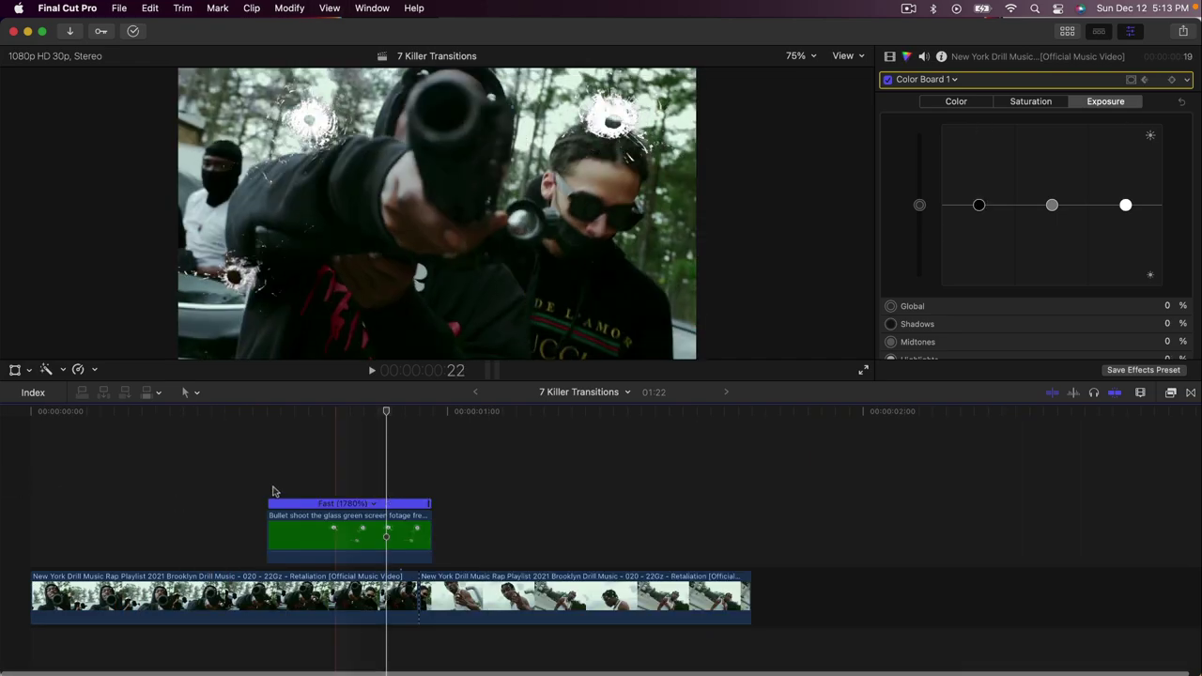
pyautogui.press('space')
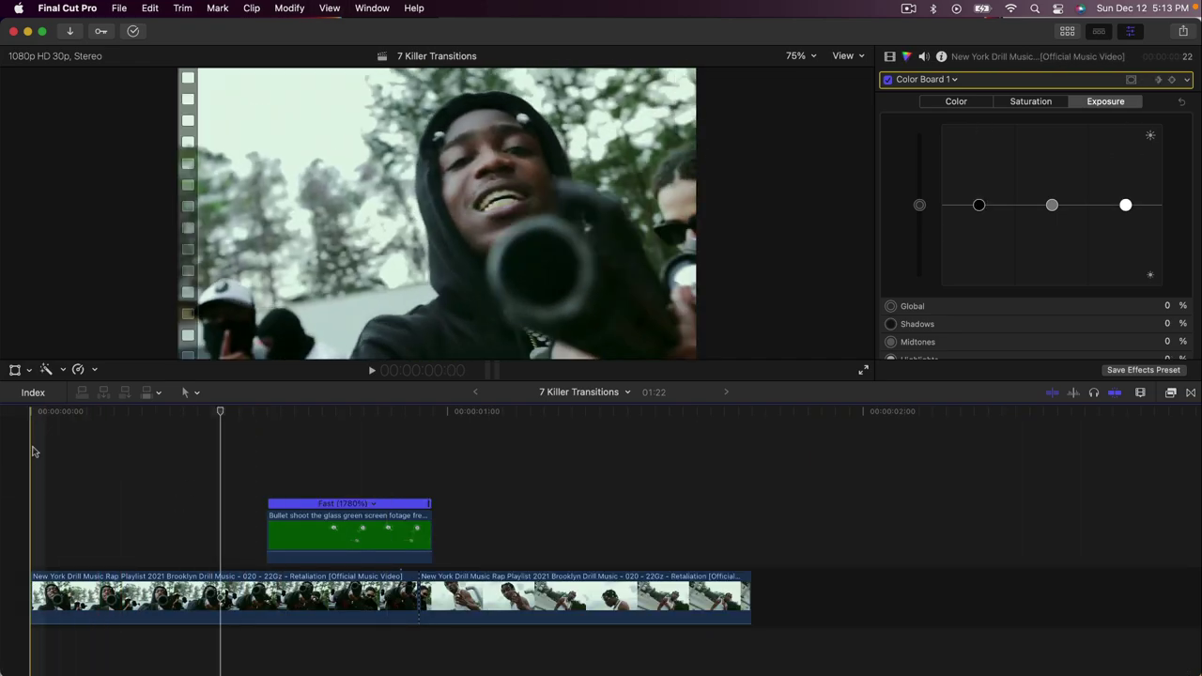
# - Connect the bullet-shot glass green screen clip above the first clip at about 0:03, and play it through
pyautogui.click(305, 528)
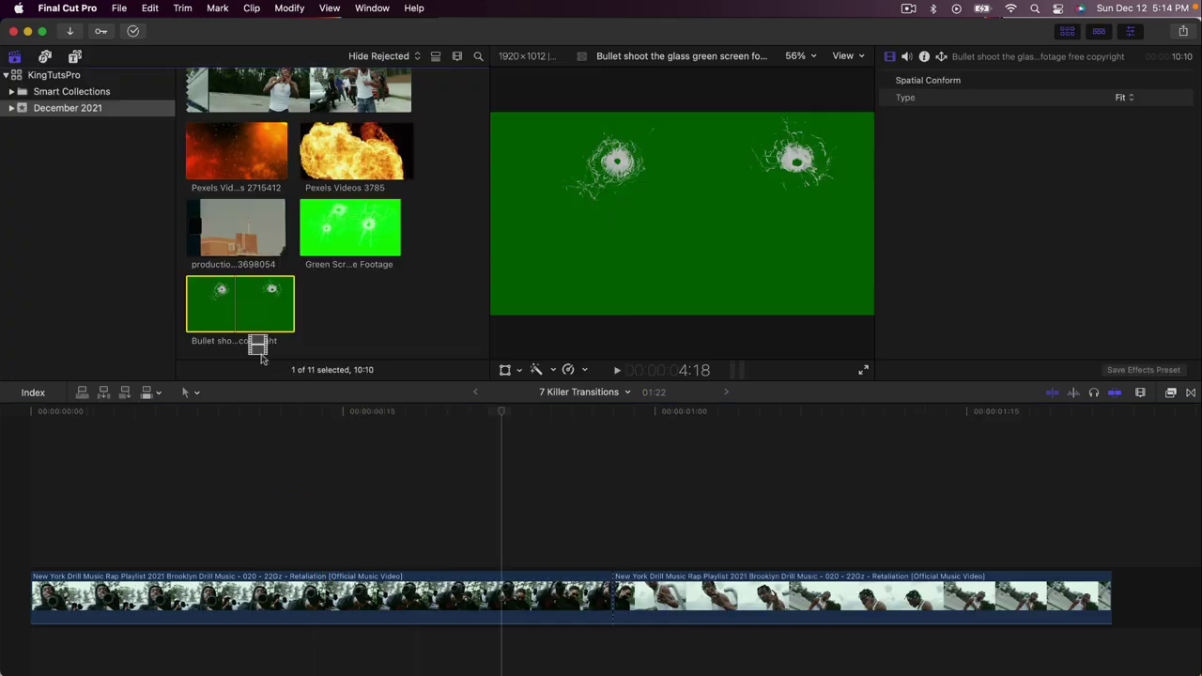
pyautogui.moveTo(239, 304); pyautogui.dragTo(93, 536)
pyautogui.click(1068, 32)
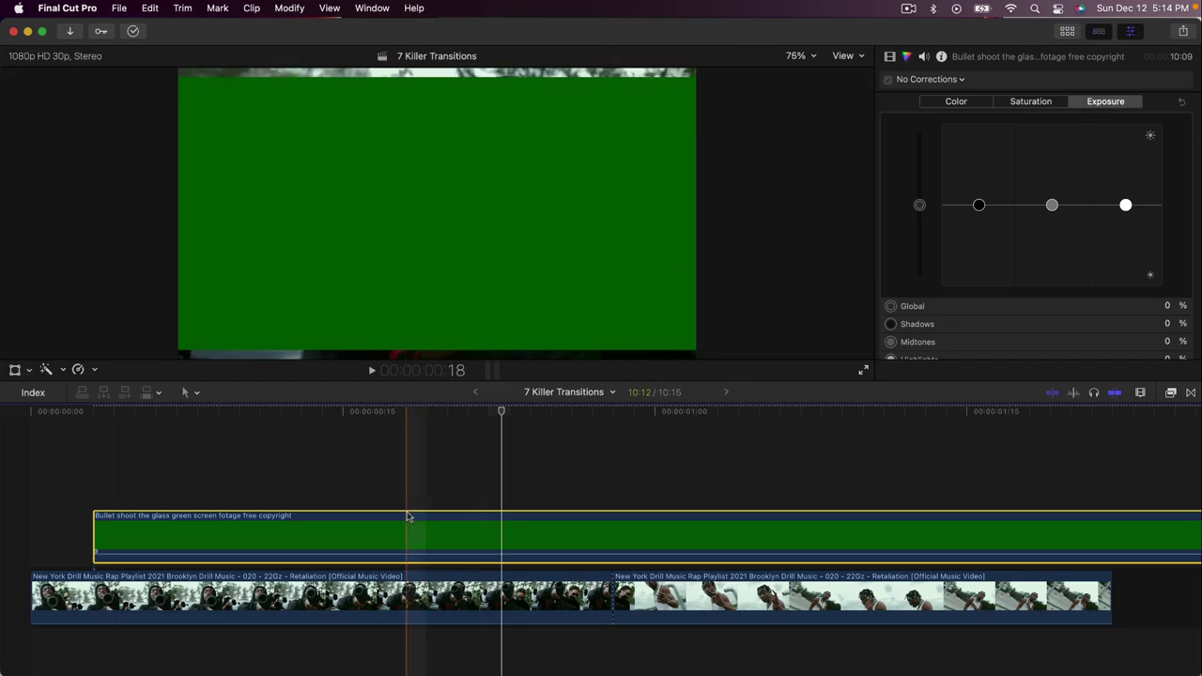
pyautogui.press('super+minus')
pyautogui.press('super+minus')
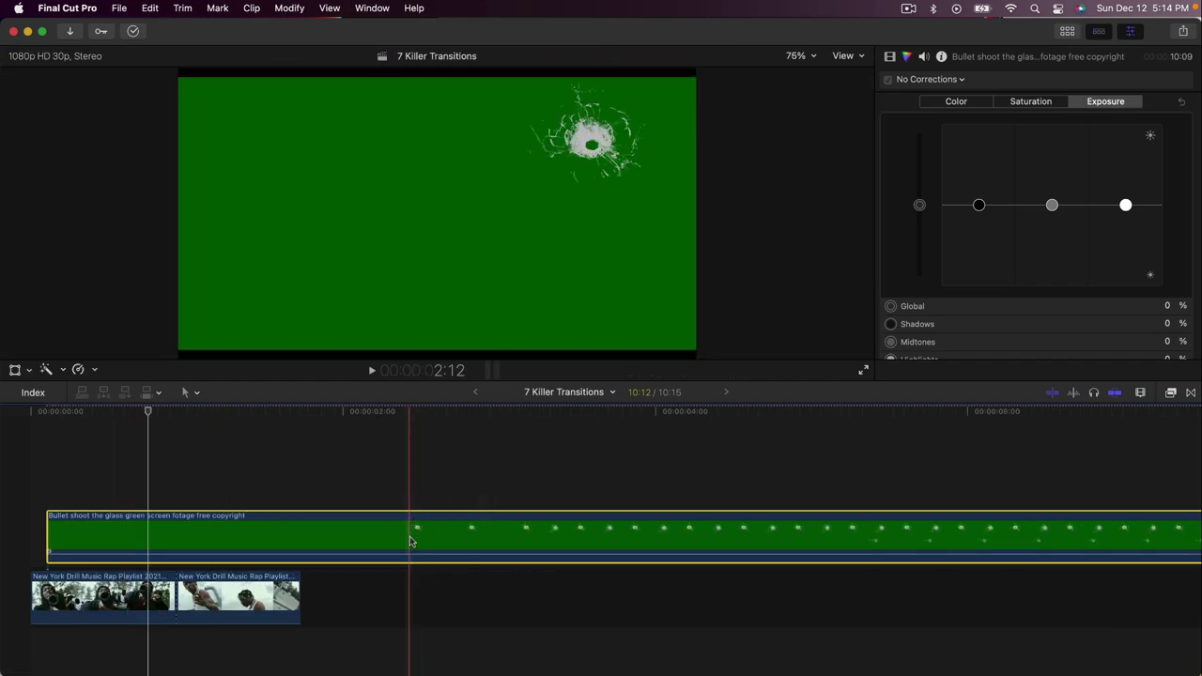
pyautogui.hotkey('shift', 'z')
pyautogui.press('space')
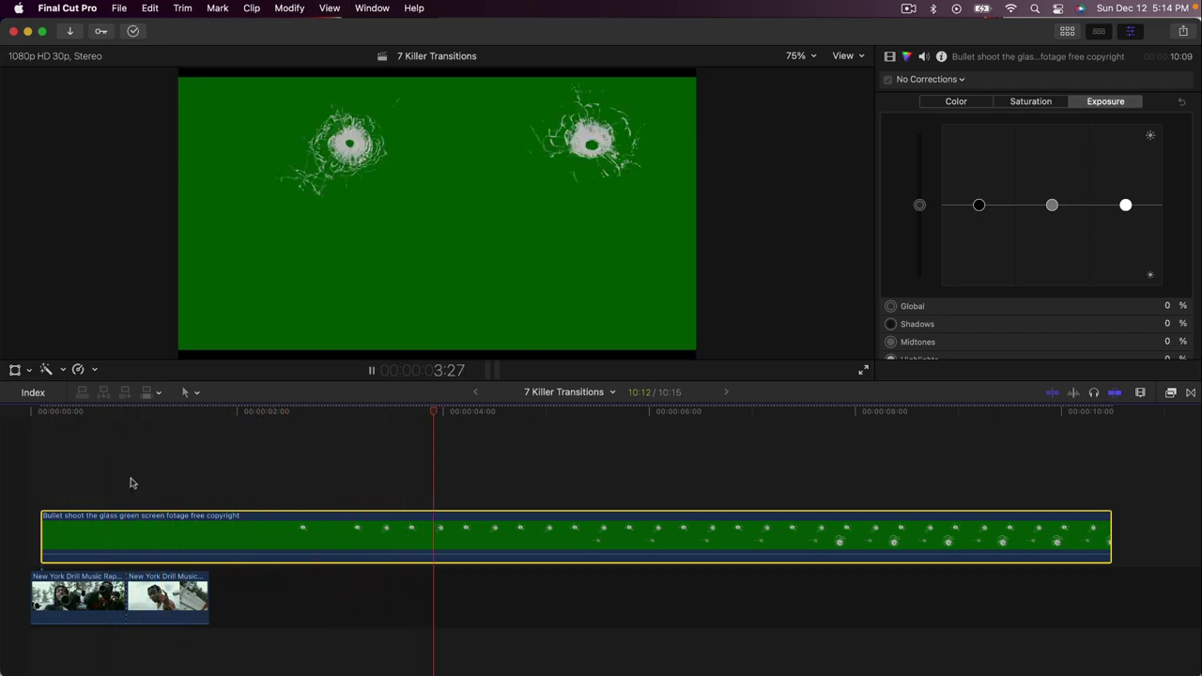
# - Trim the empty opening off the bullet-shot glass clip, leaving a duration of 8:16
pyautogui.click(219, 408)
pyautogui.click(235, 418)
pyautogui.moveTo(42, 536); pyautogui.dragTo(223, 532)
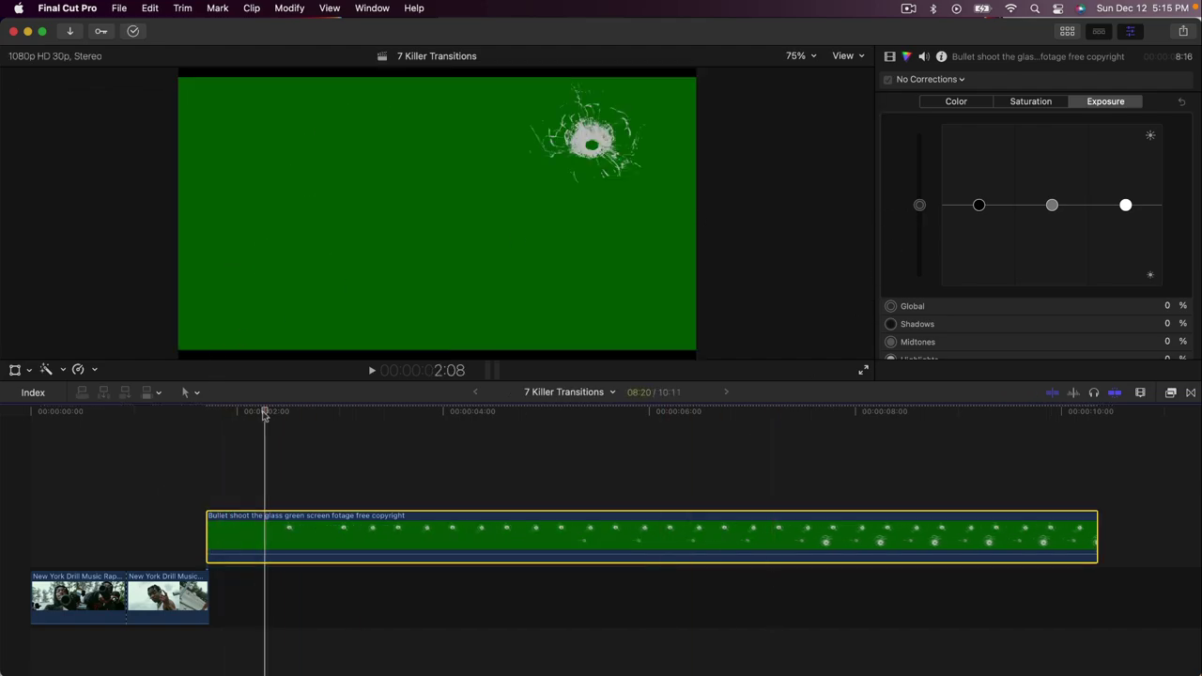
# - Scale the bullet-shot glass clip up to 107% so it covers the black bars, and finish the transform
pyautogui.hotkey('shift', 't')
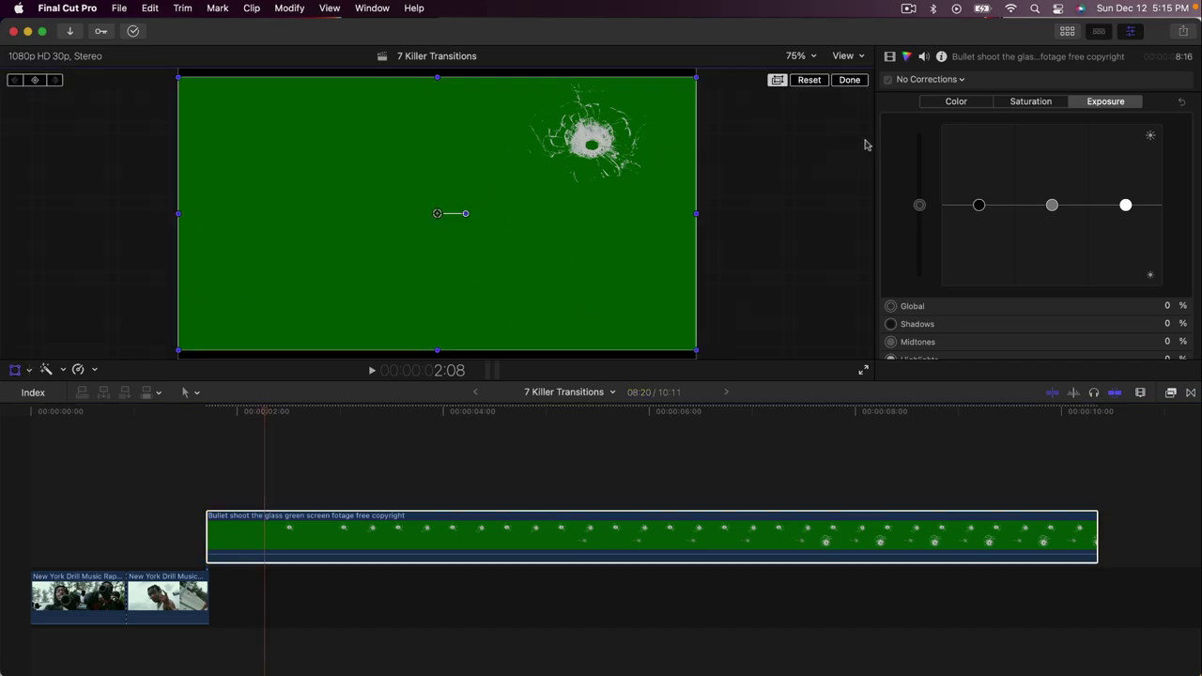
pyautogui.hotkey('ctrl', 'shift', 'Tab')
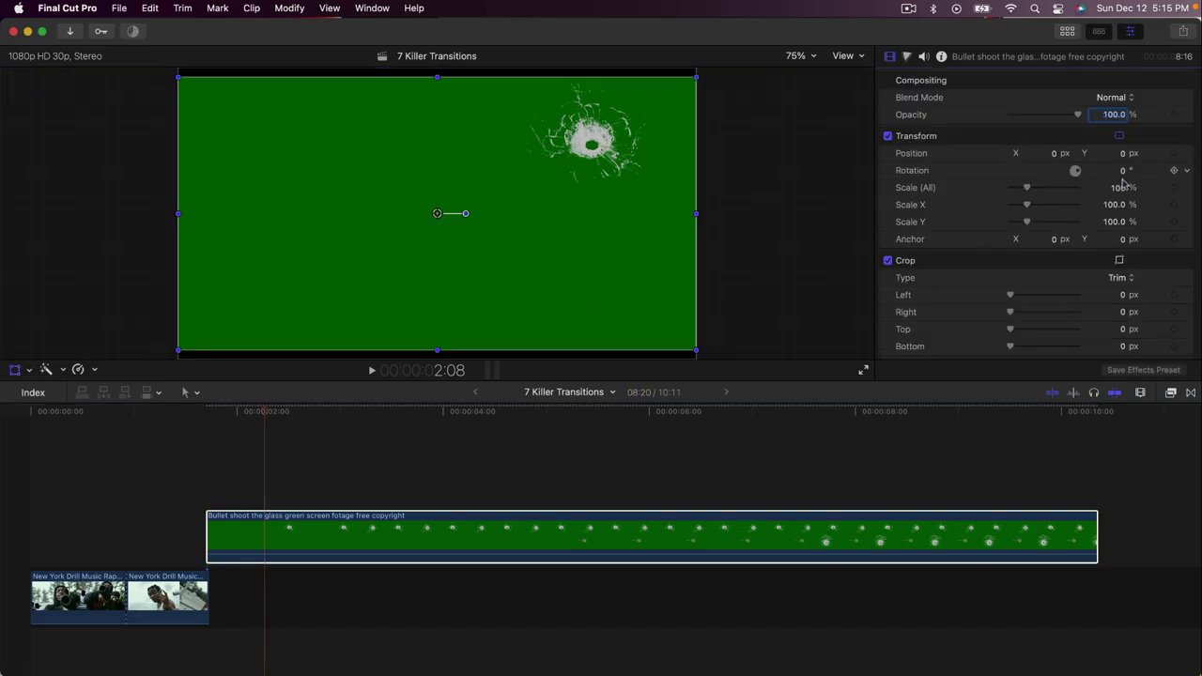
pyautogui.moveTo(1120, 190); pyautogui.dragTo(1127, 182)
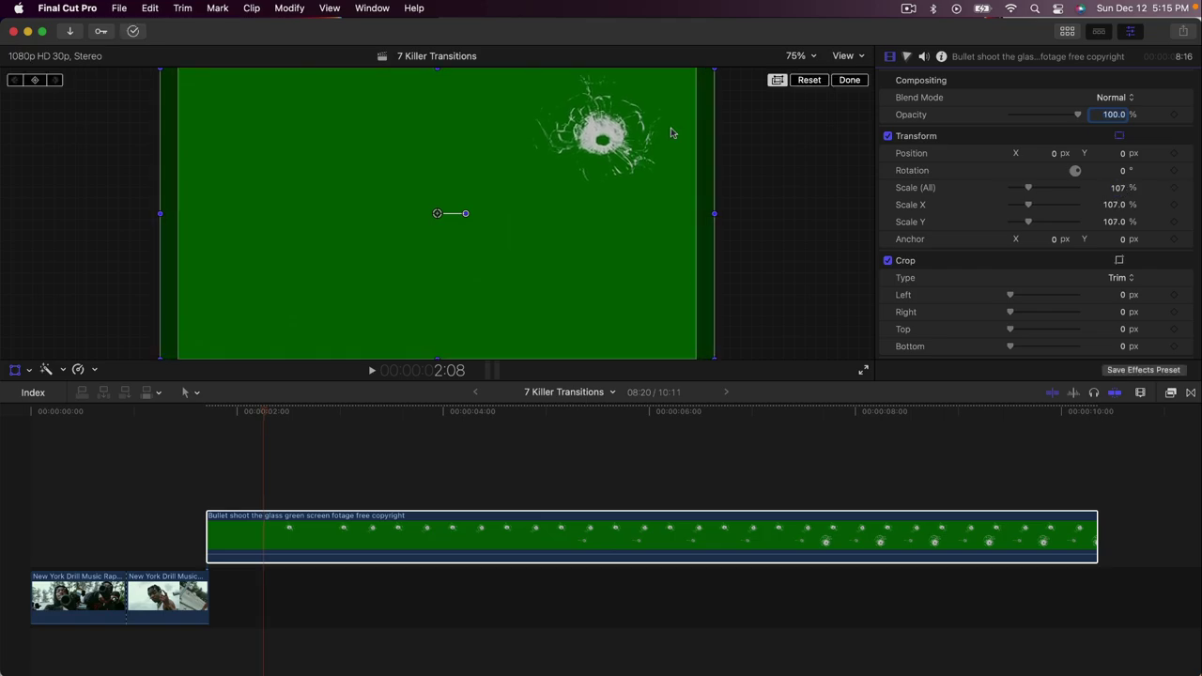
pyautogui.click(848, 80)
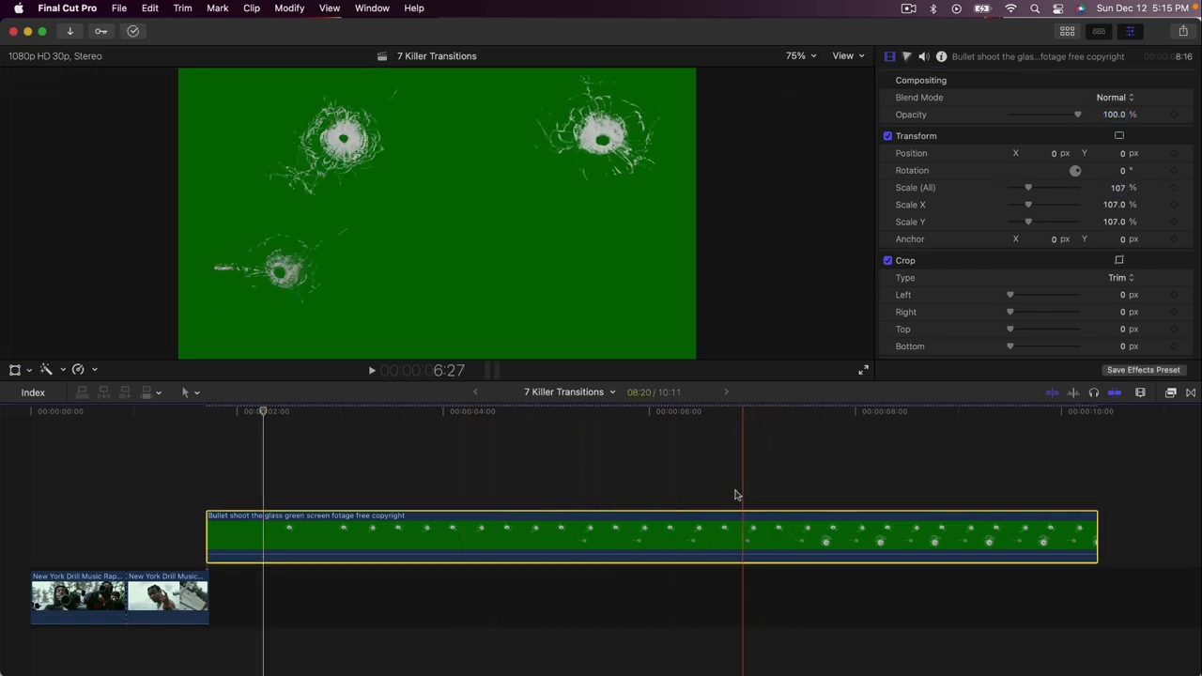
# - Retime the bullet-shot glass clip in stages to Fast (1033%), shortening its duration to 20 frames
pyautogui.press('super+r')
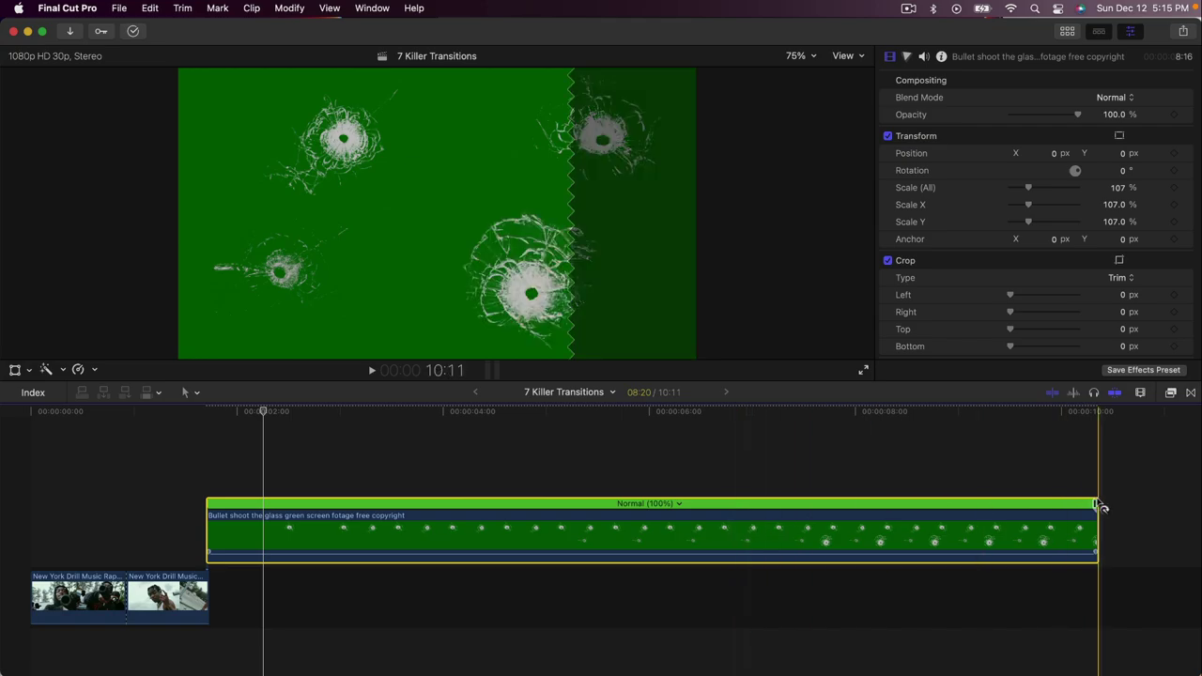
pyautogui.moveTo(1099, 512); pyautogui.dragTo(498, 520)
pyautogui.press('super+equal')
pyautogui.press('space')
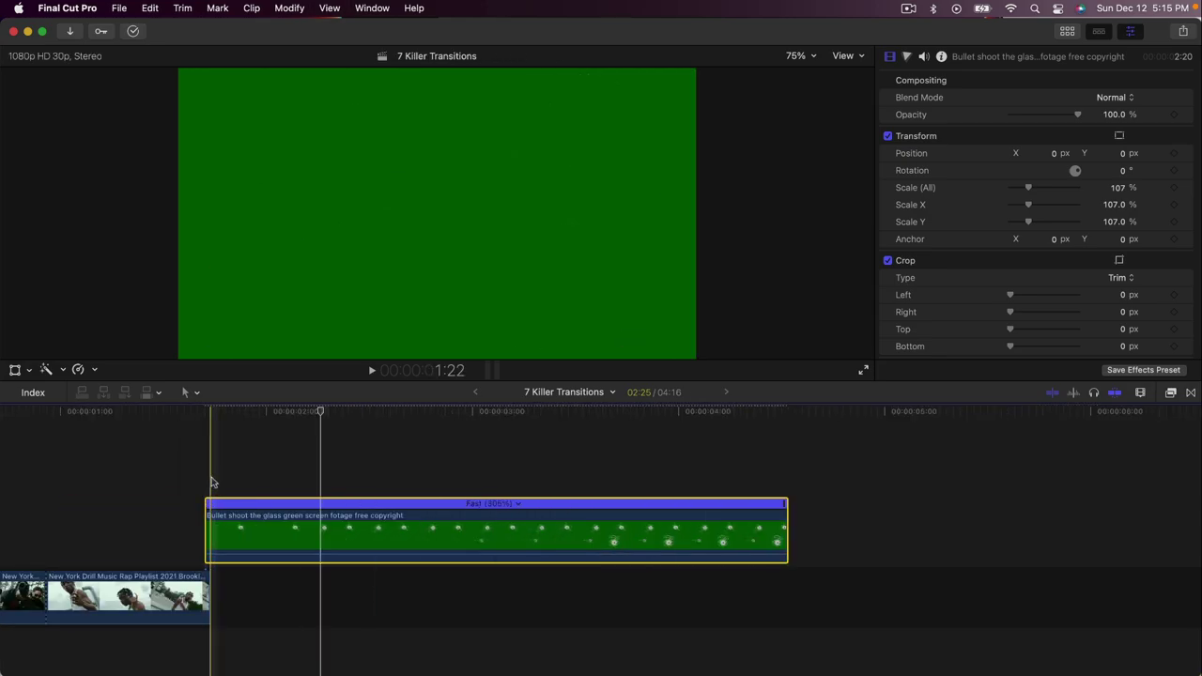
pyautogui.moveTo(890, 512); pyautogui.dragTo(647, 513)
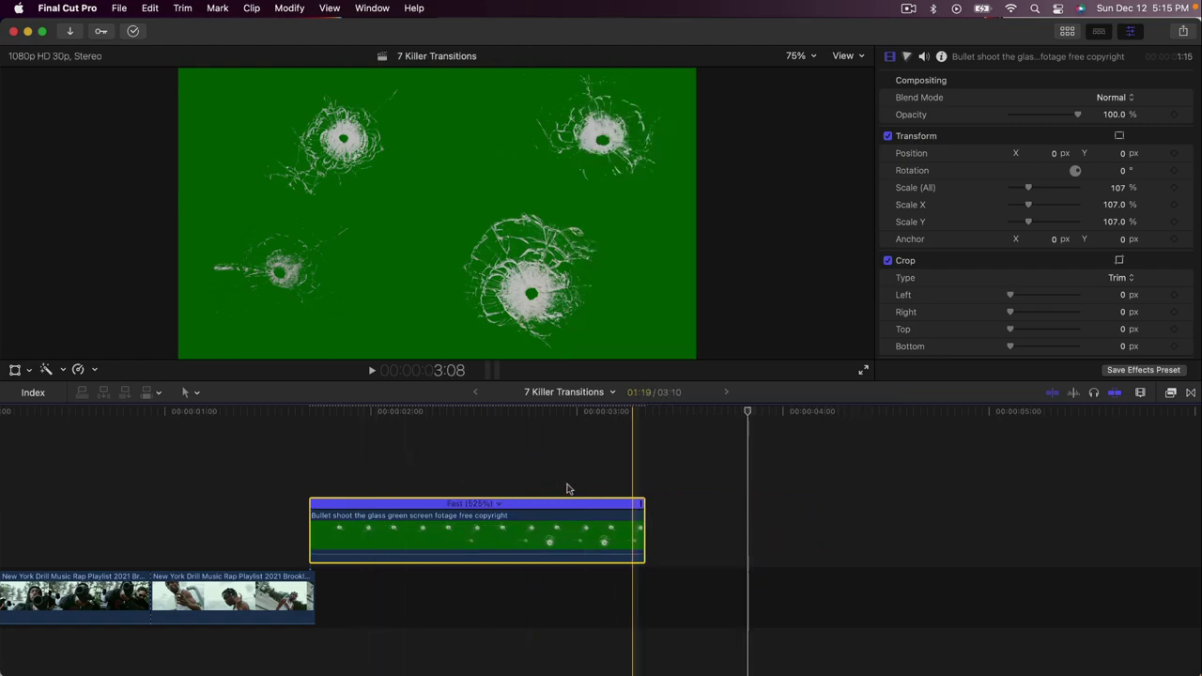
pyautogui.press('space')
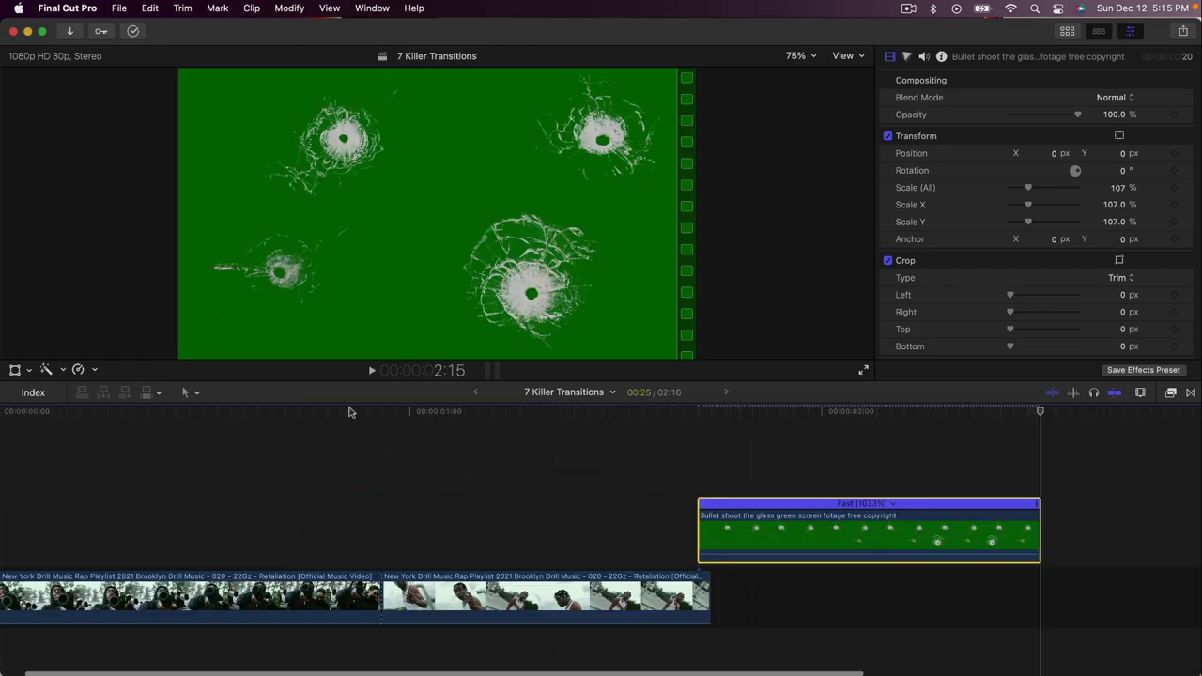
# - Move the glass clip above the first music video clip so that it ends at the cut between the two clips
pyautogui.moveTo(744, 532); pyautogui.dragTo(175, 533)
pyautogui.hscroll(-1, 340, 542)
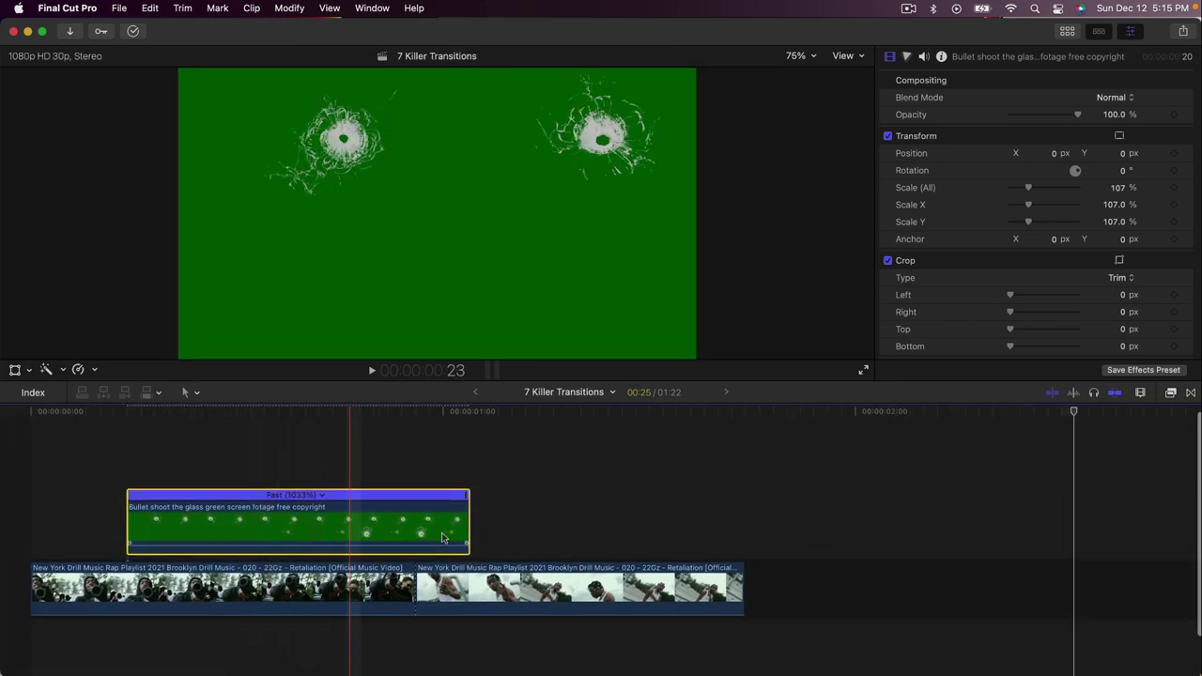
pyautogui.moveTo(457, 529); pyautogui.dragTo(381, 524)
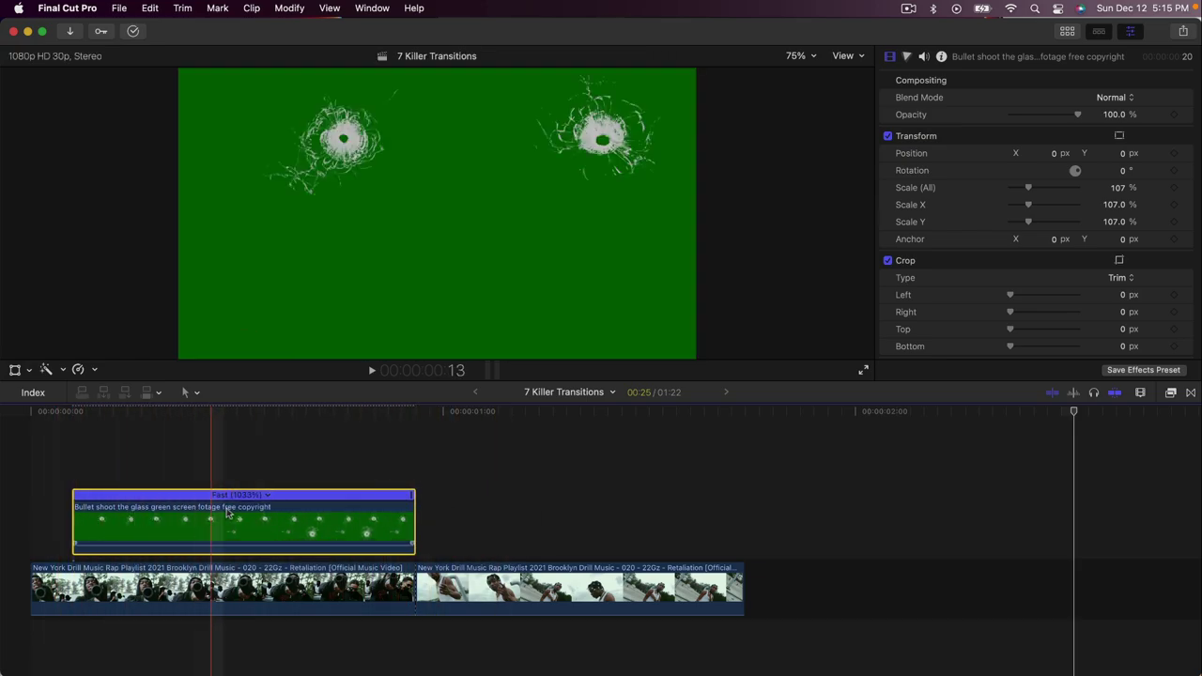
# - Shorten the glass clip to 18 frames at Fast (1229%), keeping its end at the cut, and play it back
pyautogui.moveTo(413, 502); pyautogui.dragTo(359, 503)
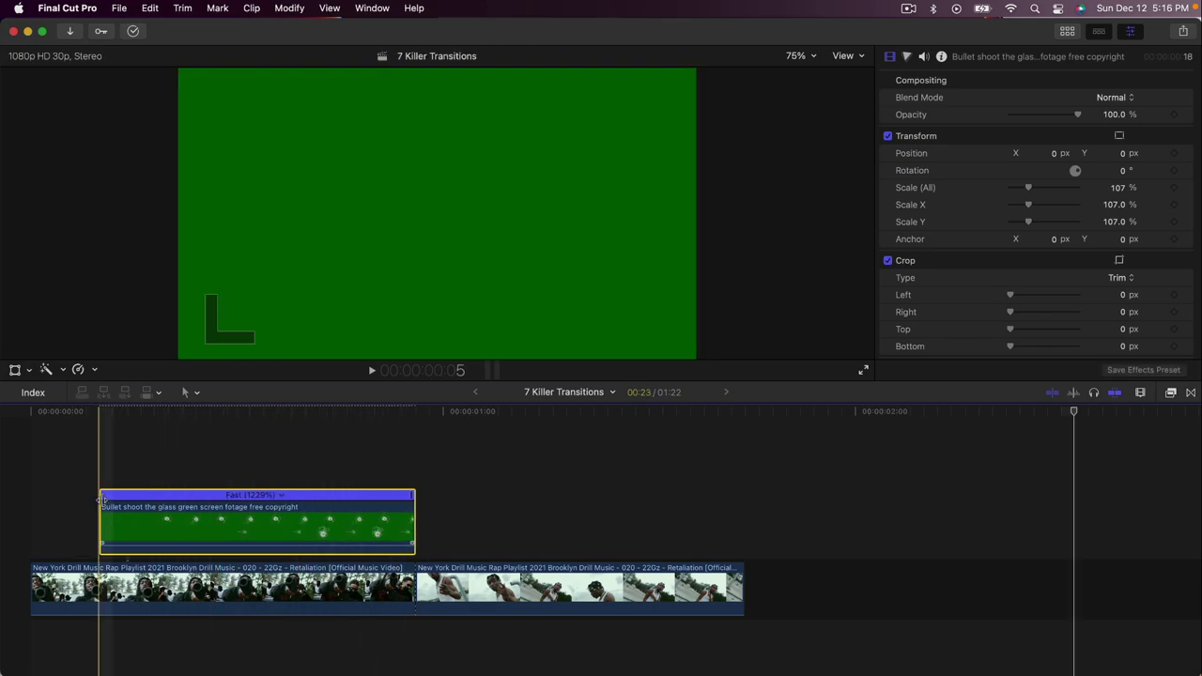
pyautogui.press('space')
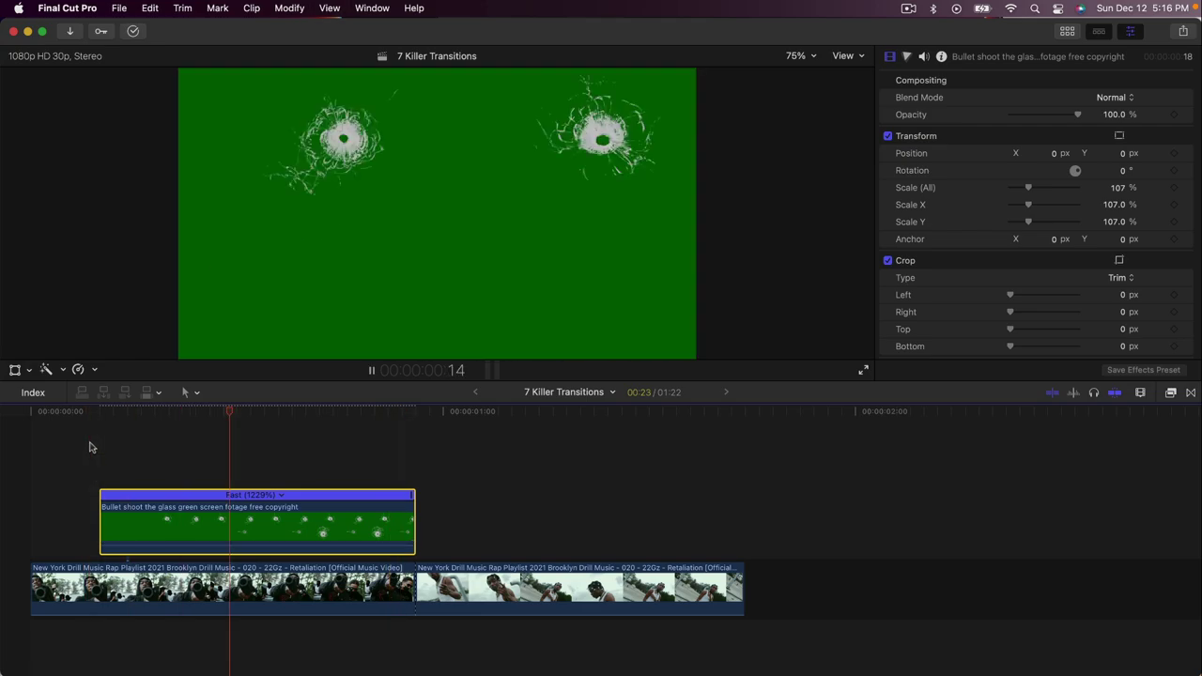
pyautogui.press('space')
pyautogui.click(315, 411)
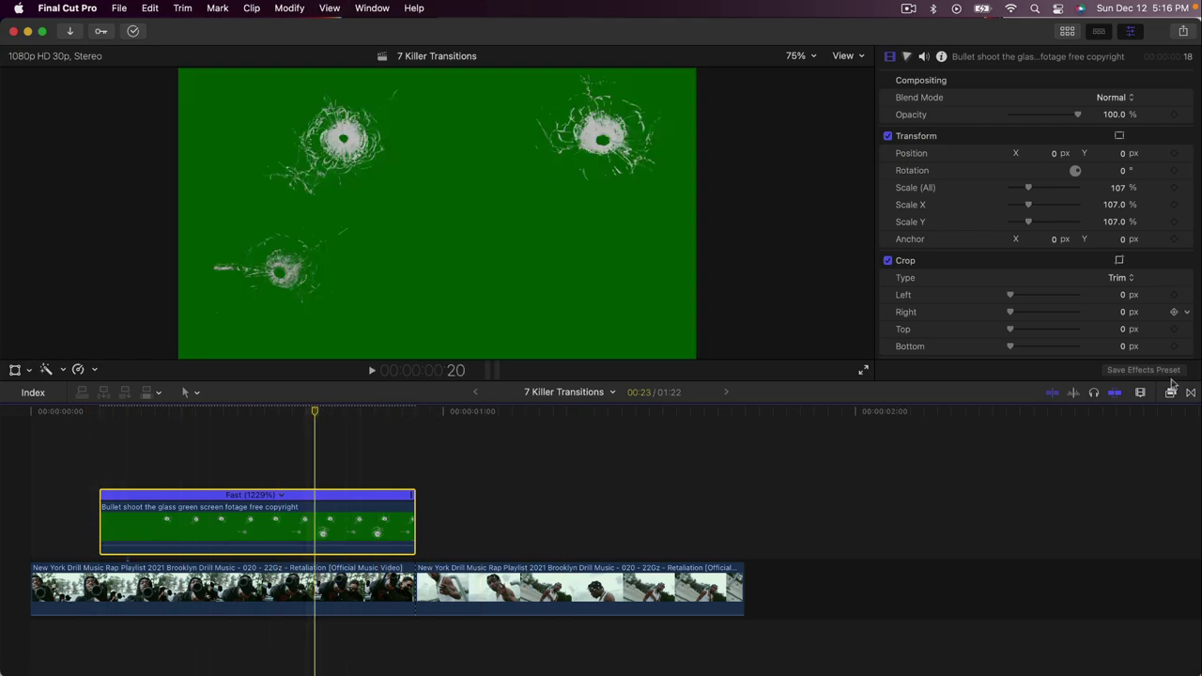
# - Apply the Keyer effect to the glass clip to remove its green background, and preview the result
pyautogui.click(1172, 391)
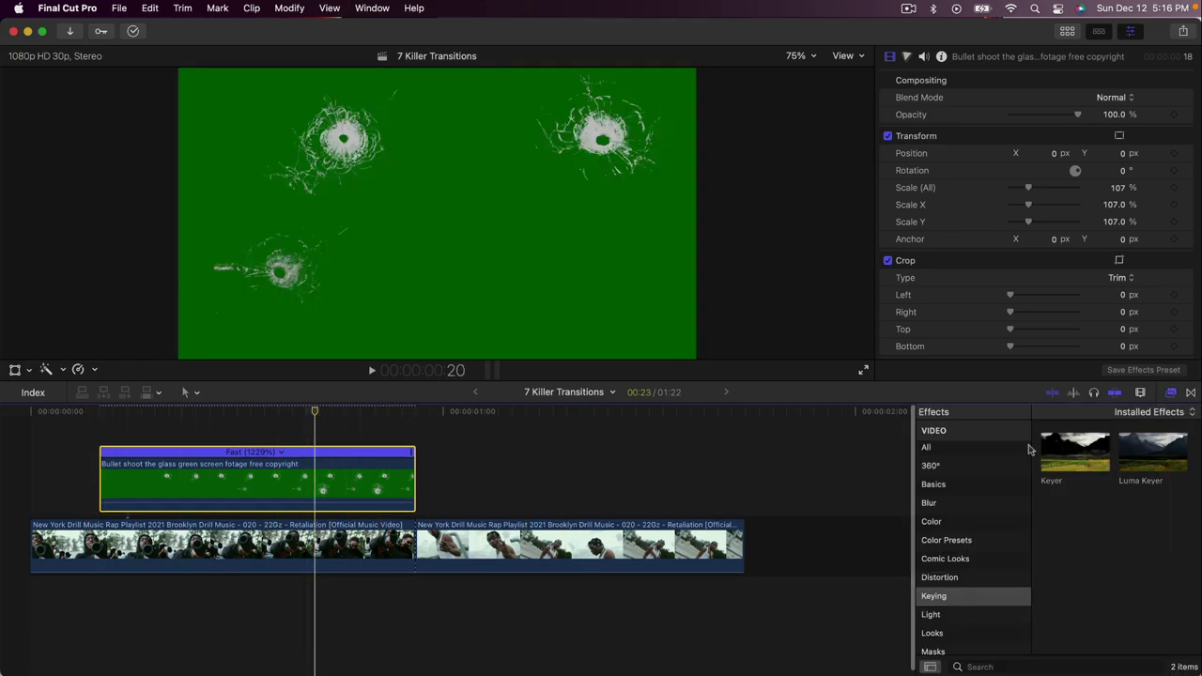
pyautogui.moveTo(1061, 448); pyautogui.dragTo(253, 475)
pyautogui.click(1172, 393)
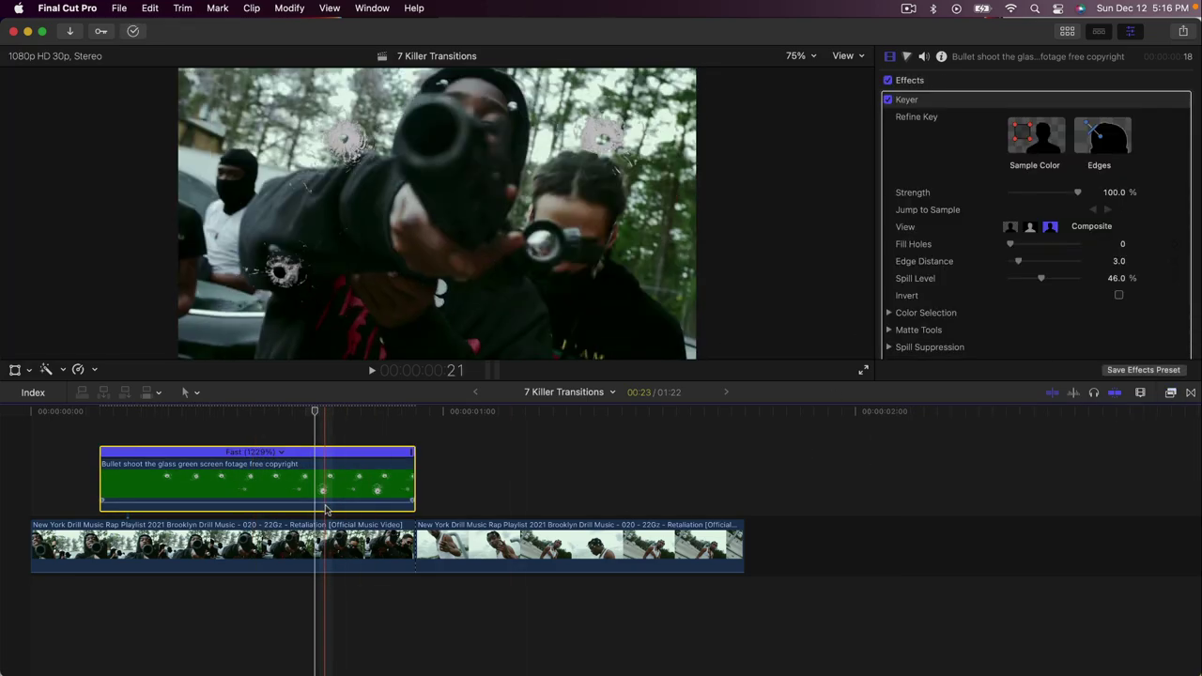
pyautogui.press('space')
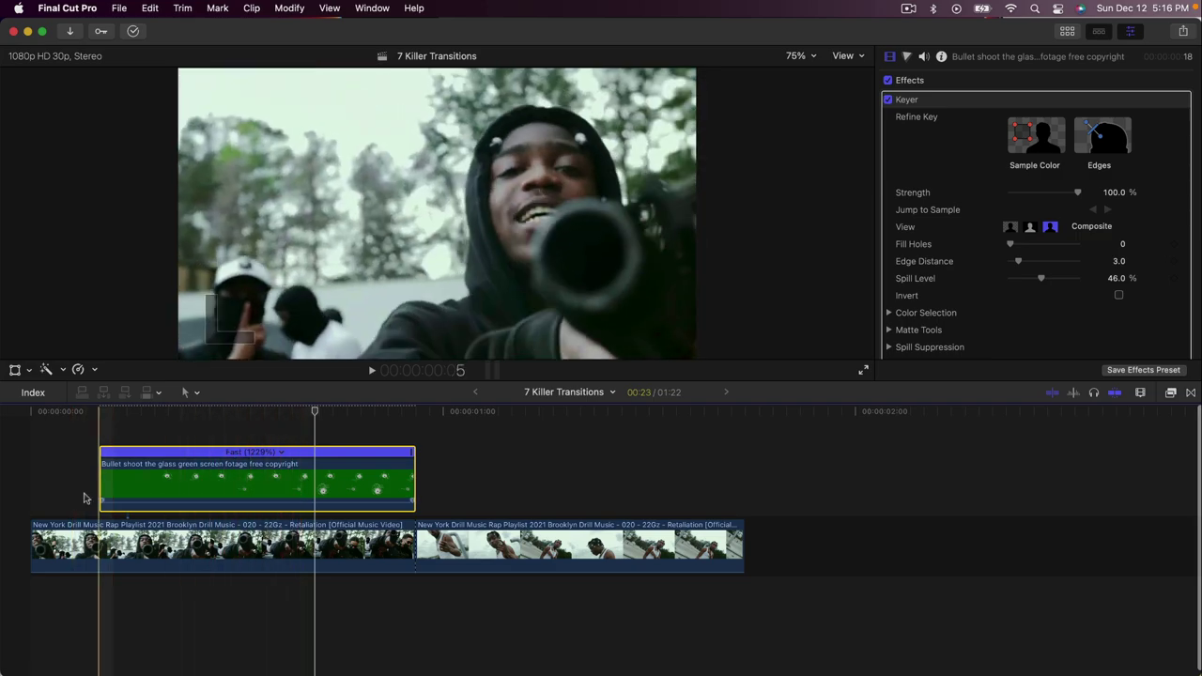
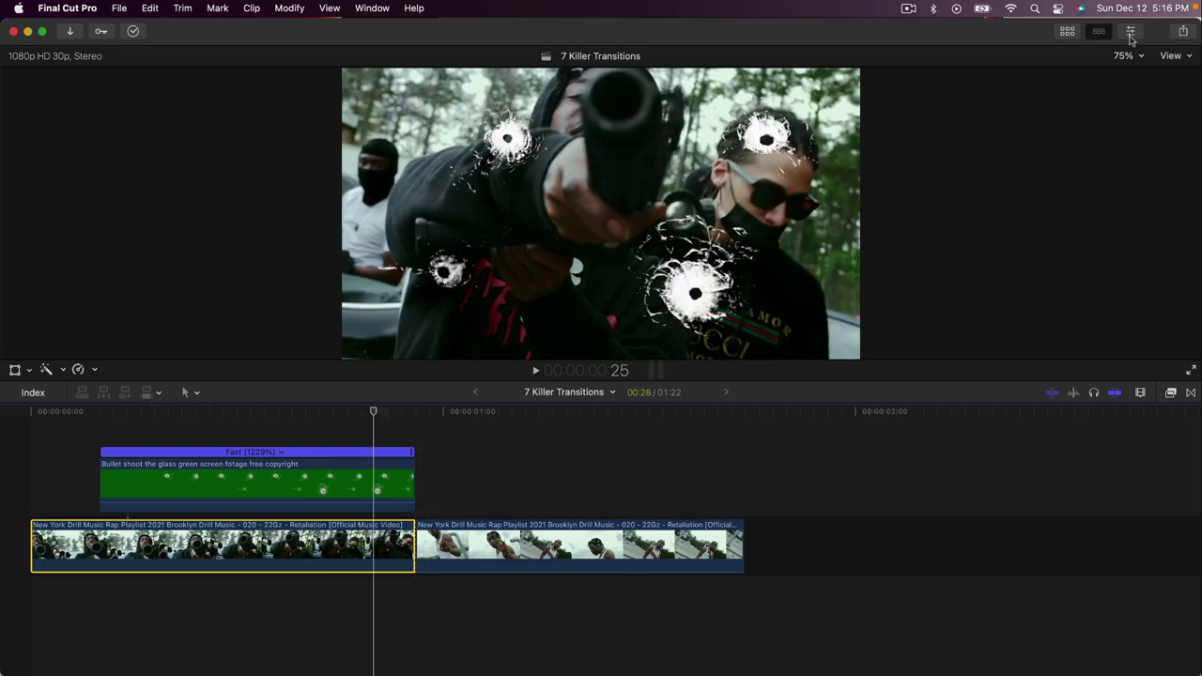
# - Add a Color Board correction to the first music video clip, with a starting keyframe at about frame 25
pyautogui.click(1132, 31)
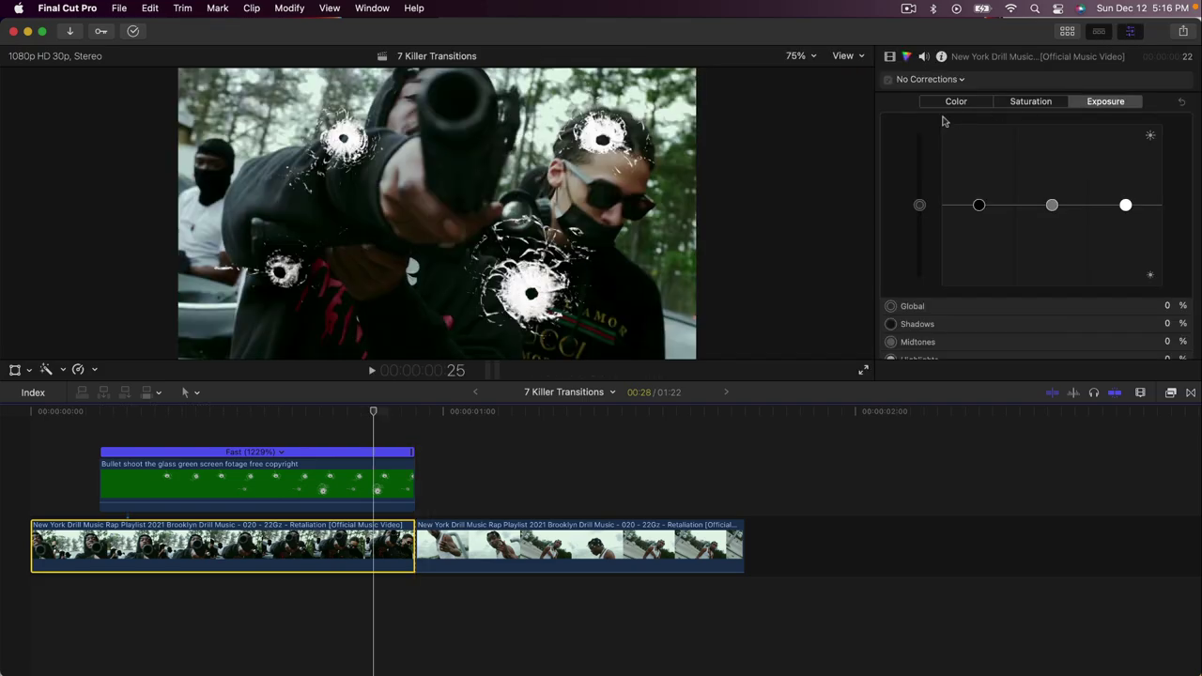
pyautogui.click(909, 59)
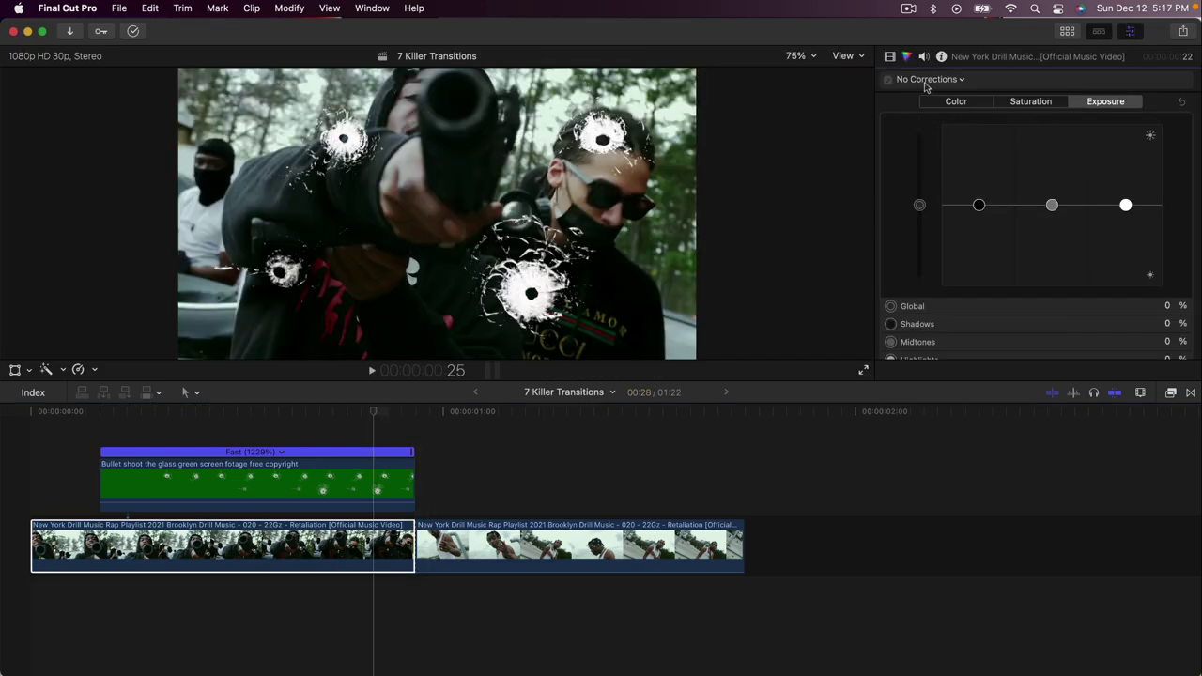
pyautogui.click(956, 80)
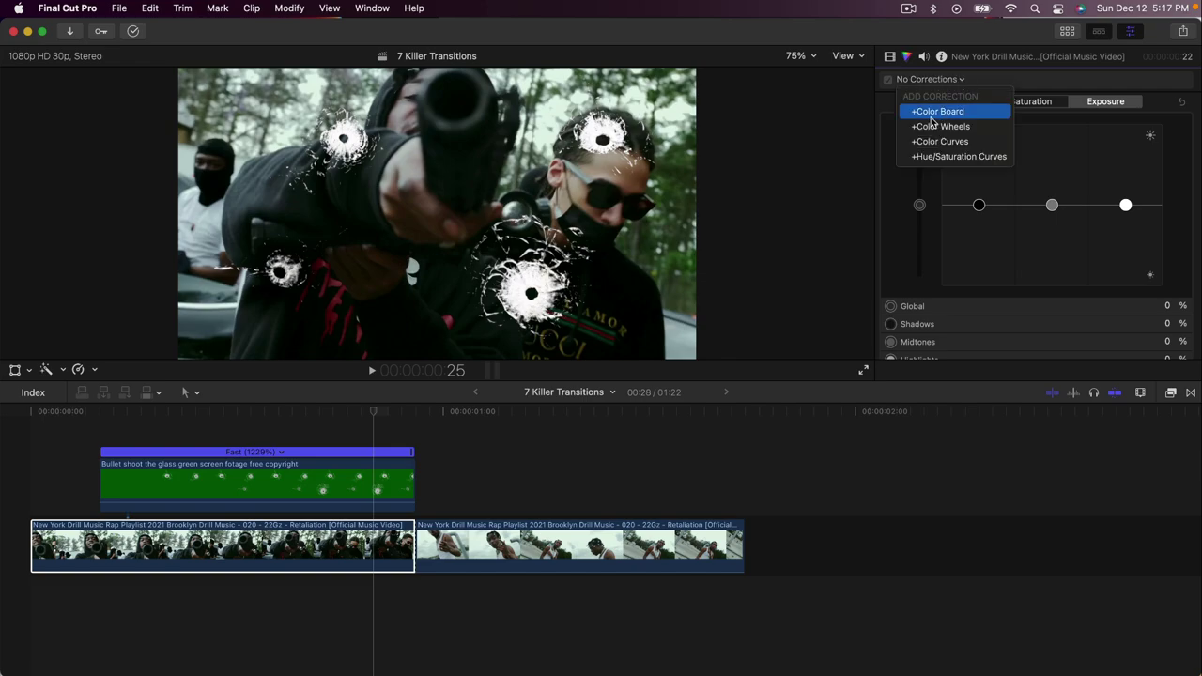
pyautogui.click(938, 111)
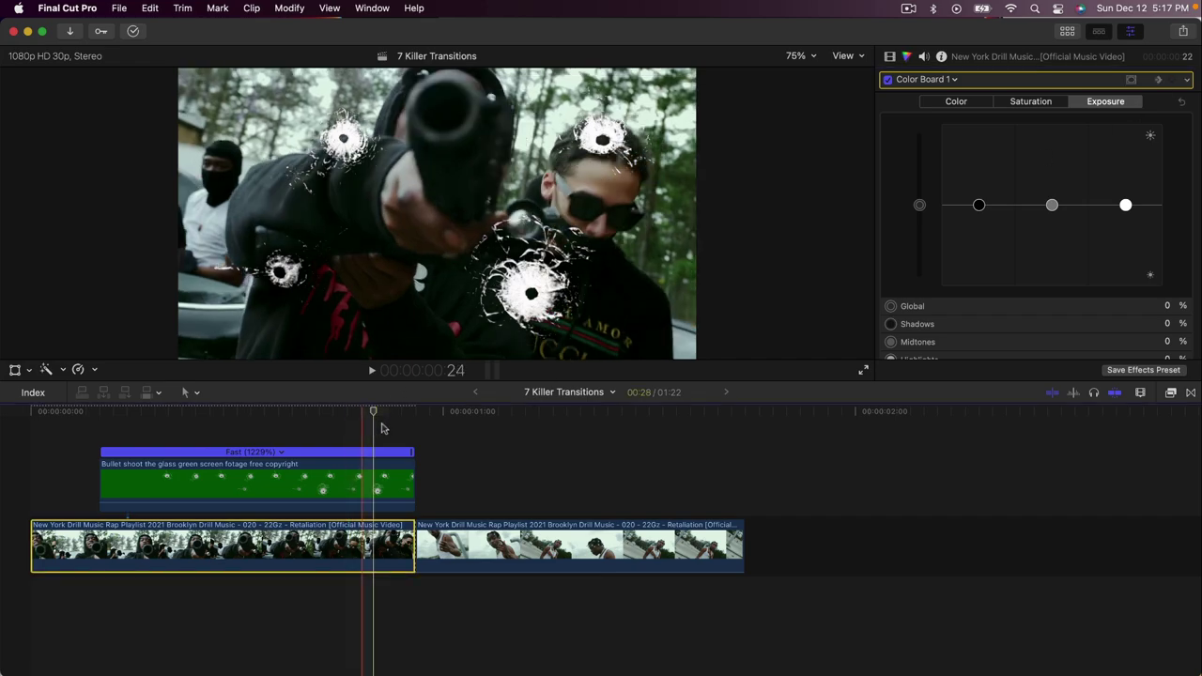
# - At frame 27 of the timeline, raise the first clip's Color Board exposure to 91% highlights and 95% shadows
pyautogui.moveTo(382, 414)
pyautogui.mouseDown()
pyautogui.moveTo(412, 412)
pyautogui.moveTo(400, 412)
pyautogui.mouseUp()
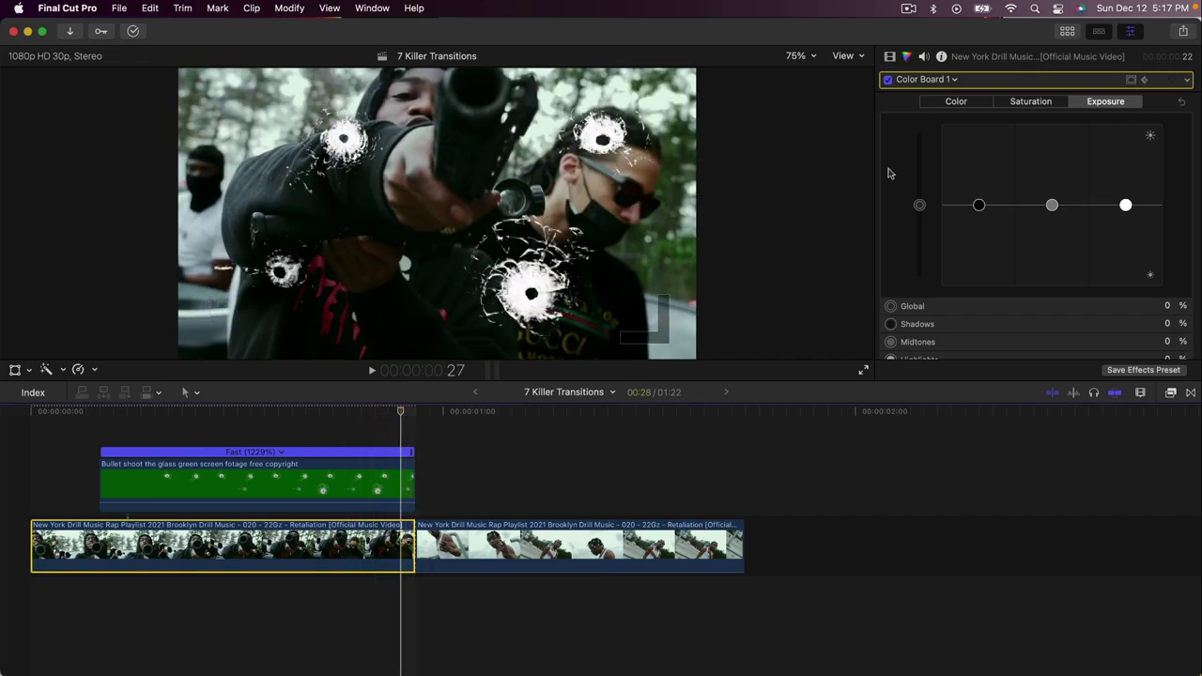
pyautogui.moveTo(1126, 205); pyautogui.dragTo(1125, 135)
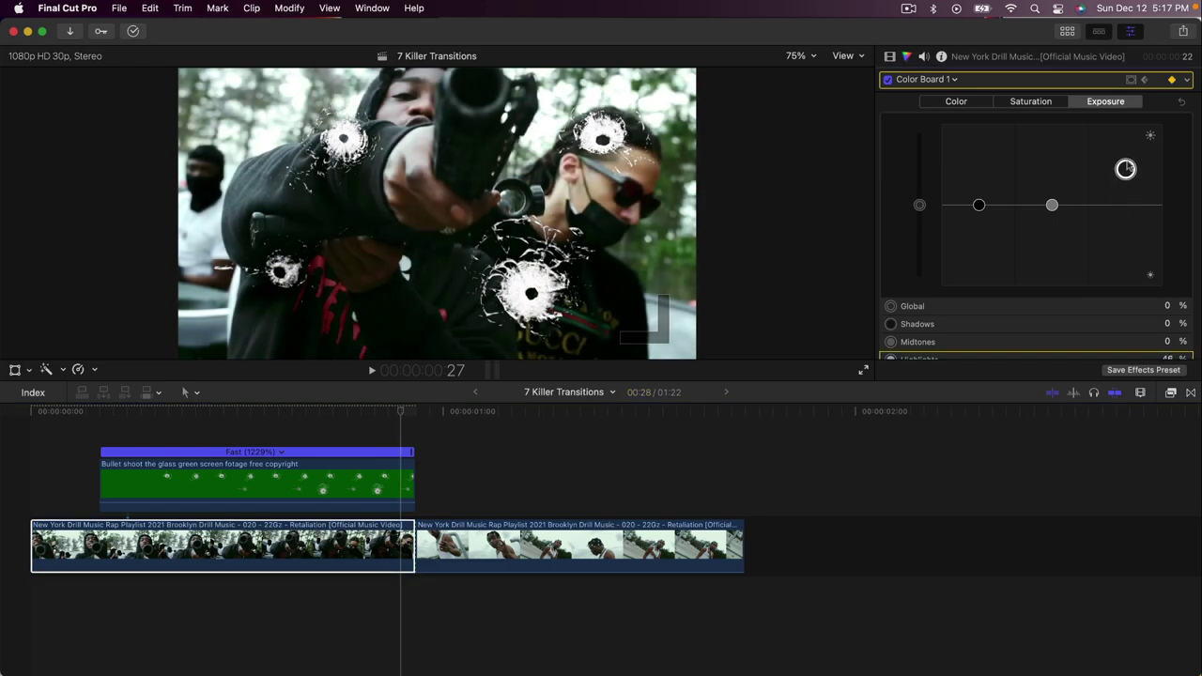
pyautogui.moveTo(980, 205); pyautogui.dragTo(993, 136)
pyautogui.moveTo(1137, 138); pyautogui.dragTo(1135, 132)
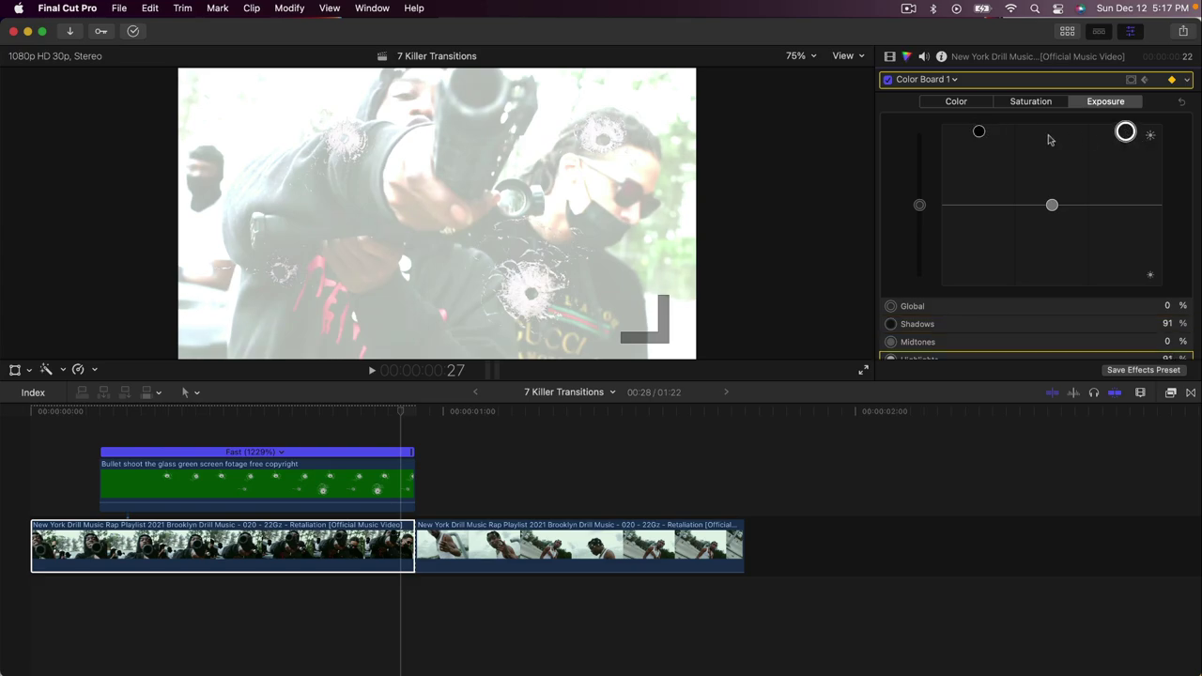
pyautogui.moveTo(980, 131); pyautogui.dragTo(980, 127)
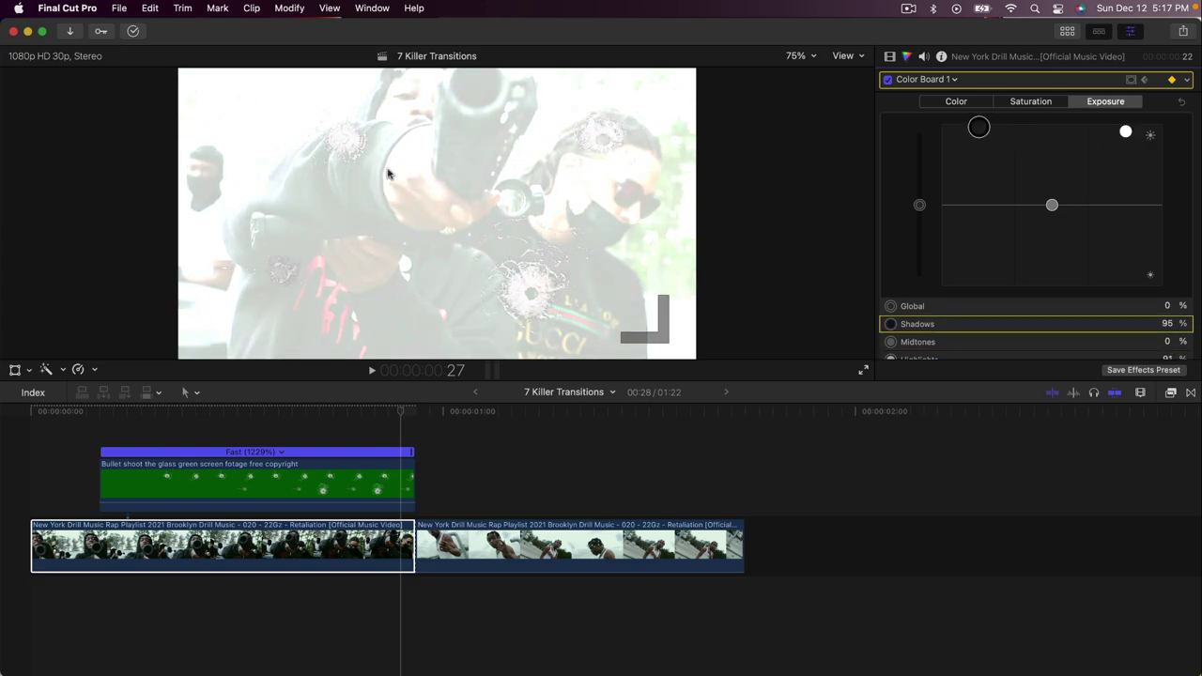
# - Play back the exposure flash at the end of the first music video clip across the cut
pyautogui.click(402, 419)
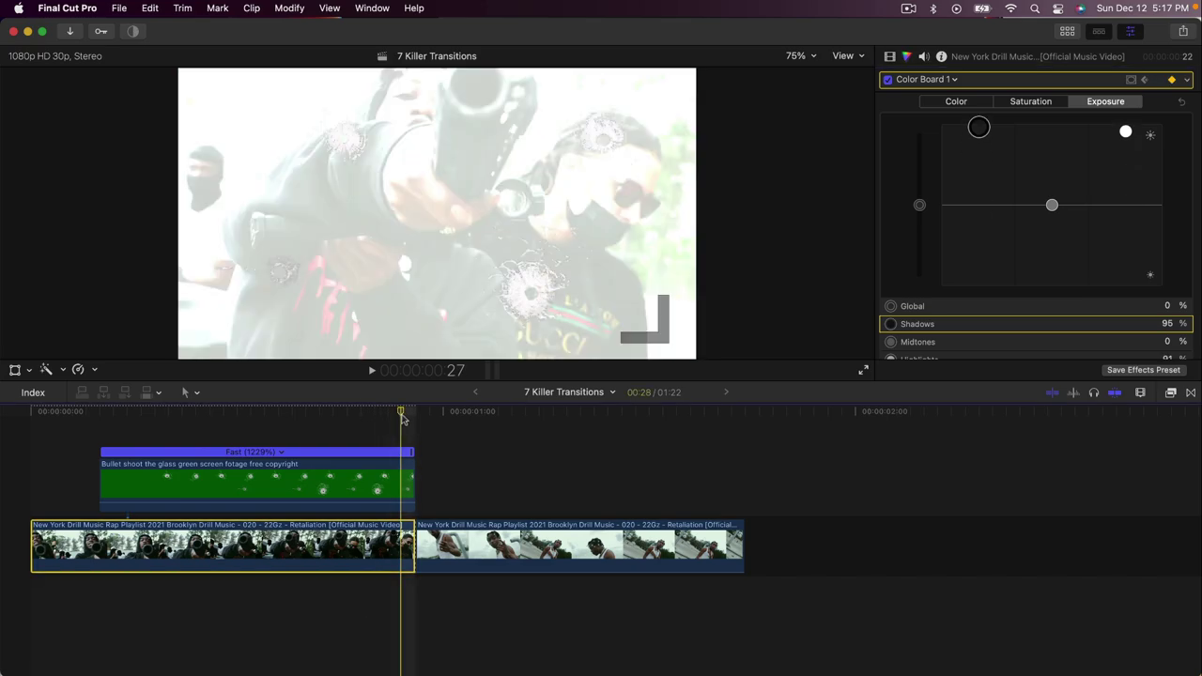
pyautogui.press('space')
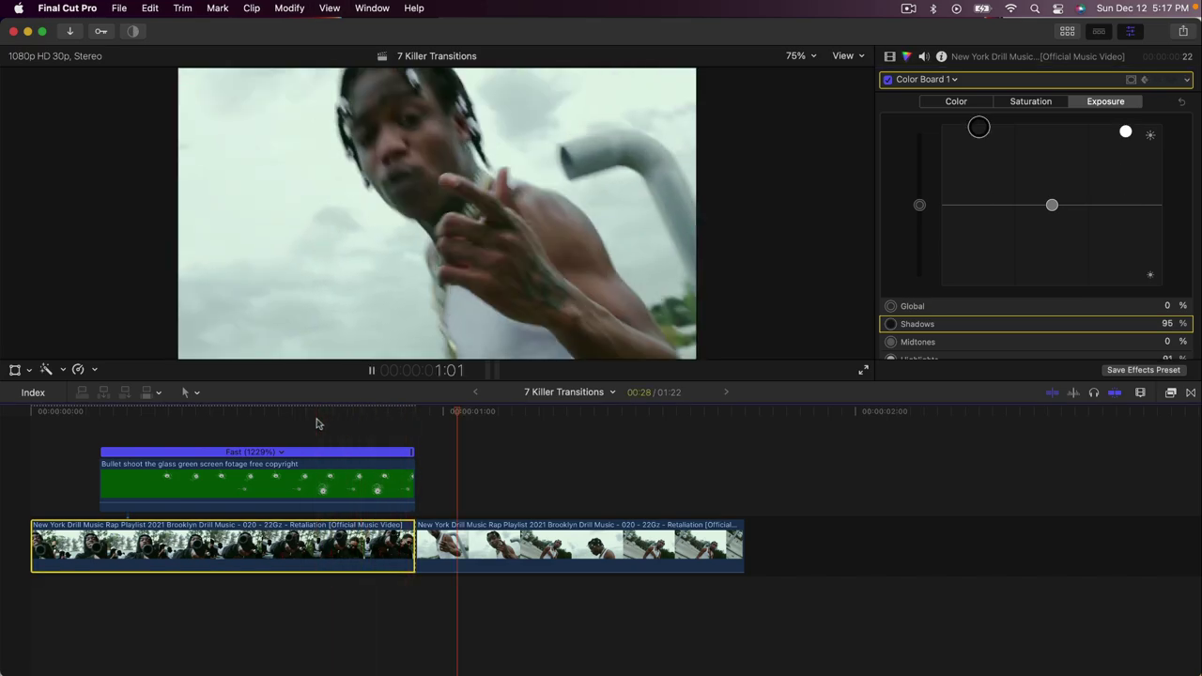
pyautogui.press('space')
pyautogui.click(442, 418)
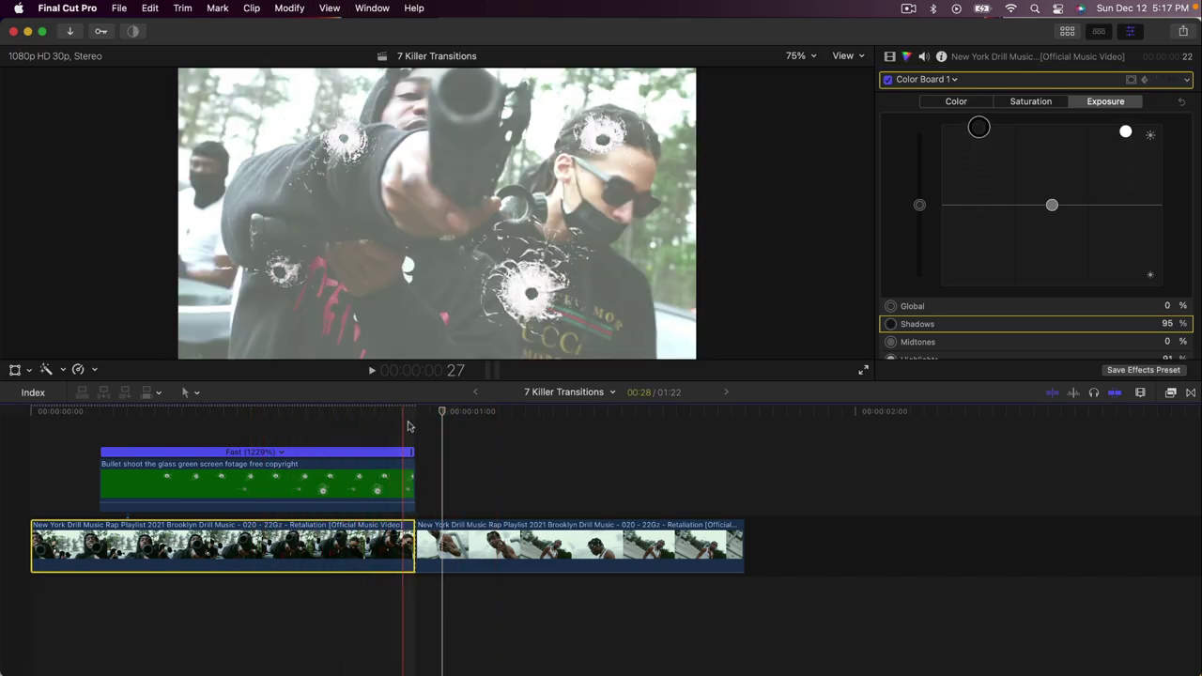
# - Add a keyframed Color Board to the second music video clip at the cut, with exposure at 87% highlights and 91% shadows
pyautogui.click(417, 419)
pyautogui.click(436, 542)
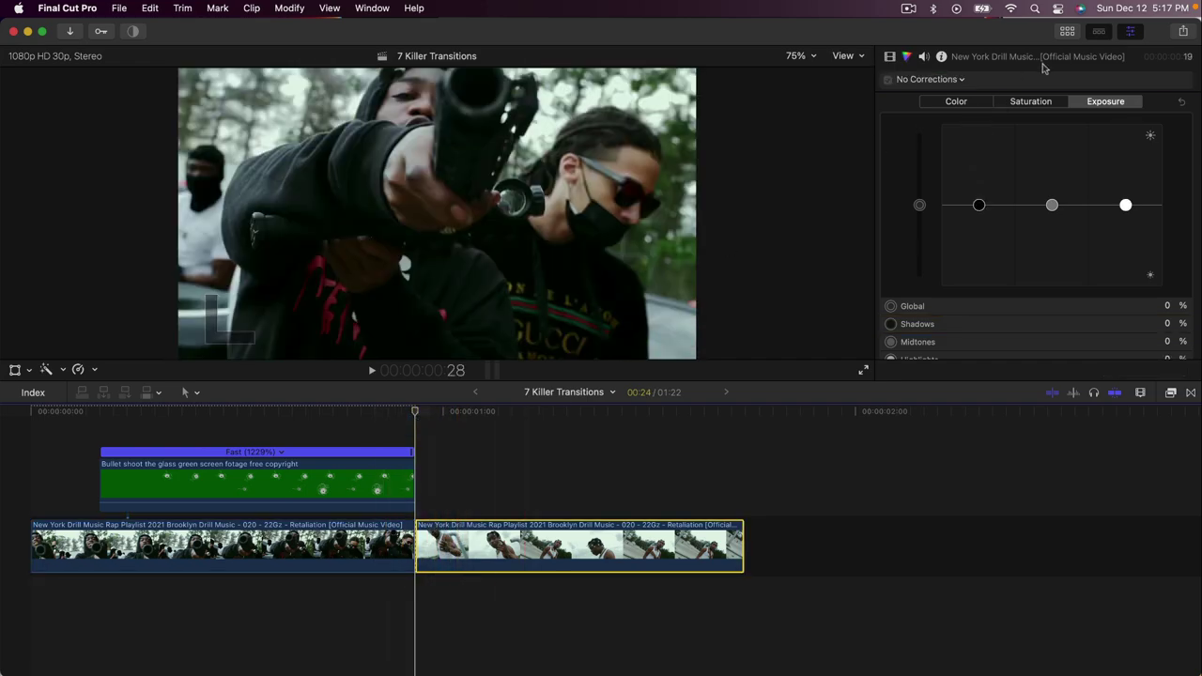
pyautogui.click(910, 79)
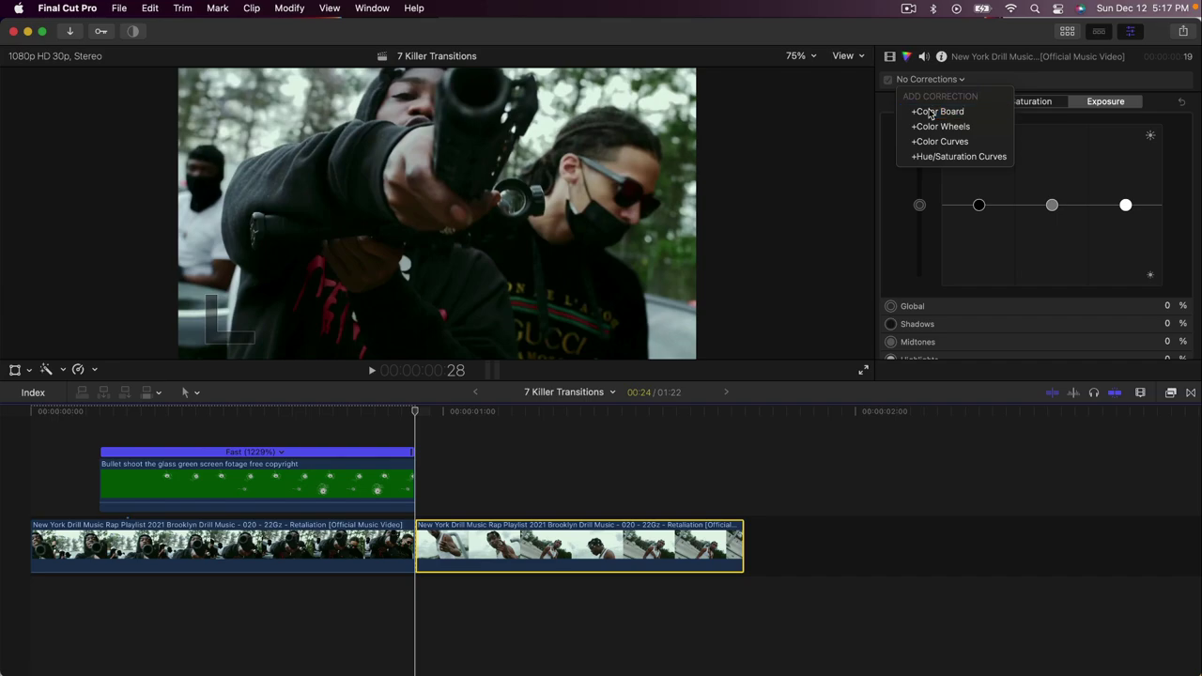
pyautogui.click(930, 111)
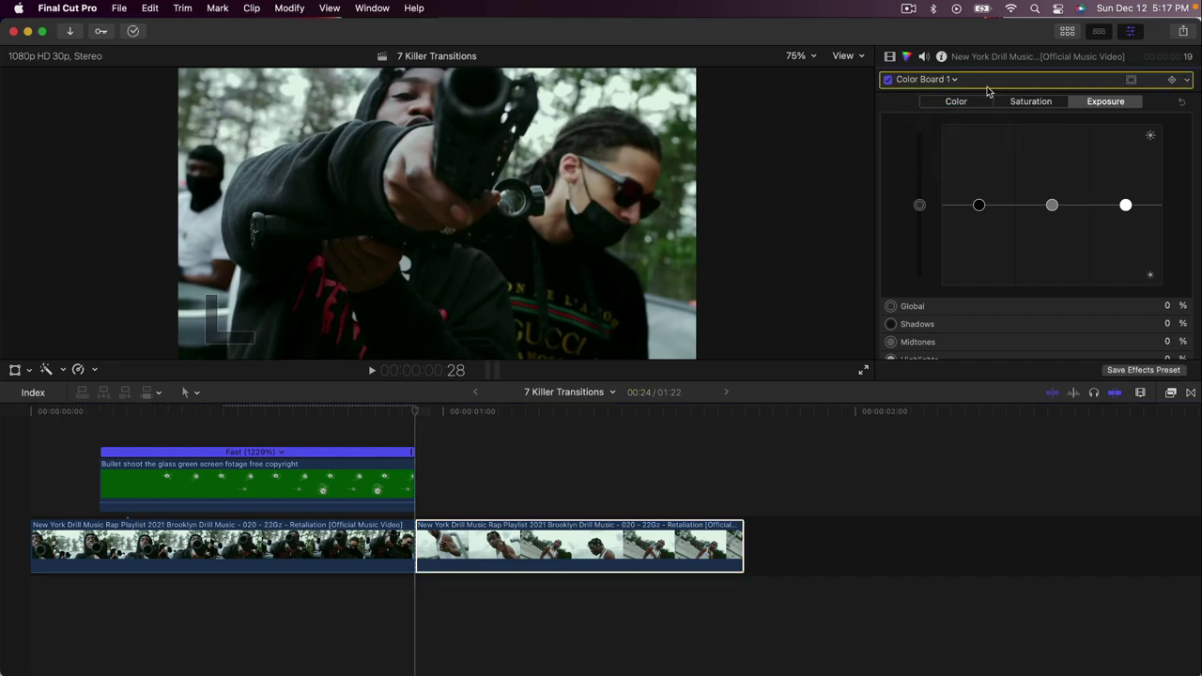
pyautogui.click(947, 81)
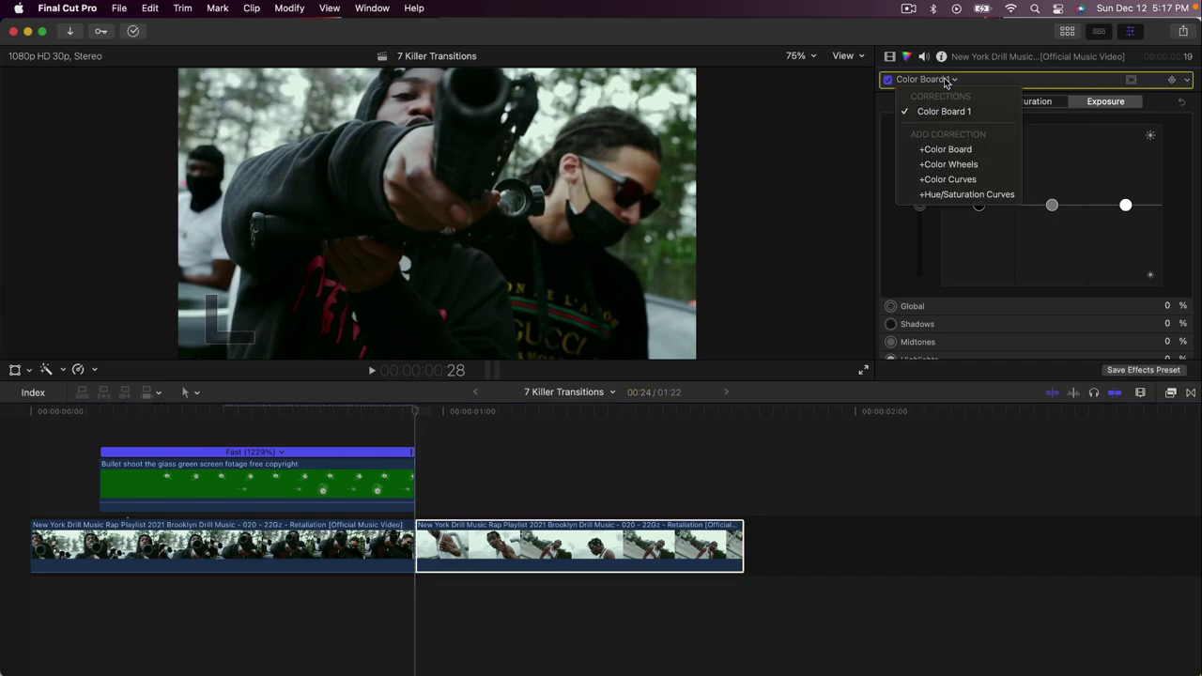
pyautogui.click(1054, 78)
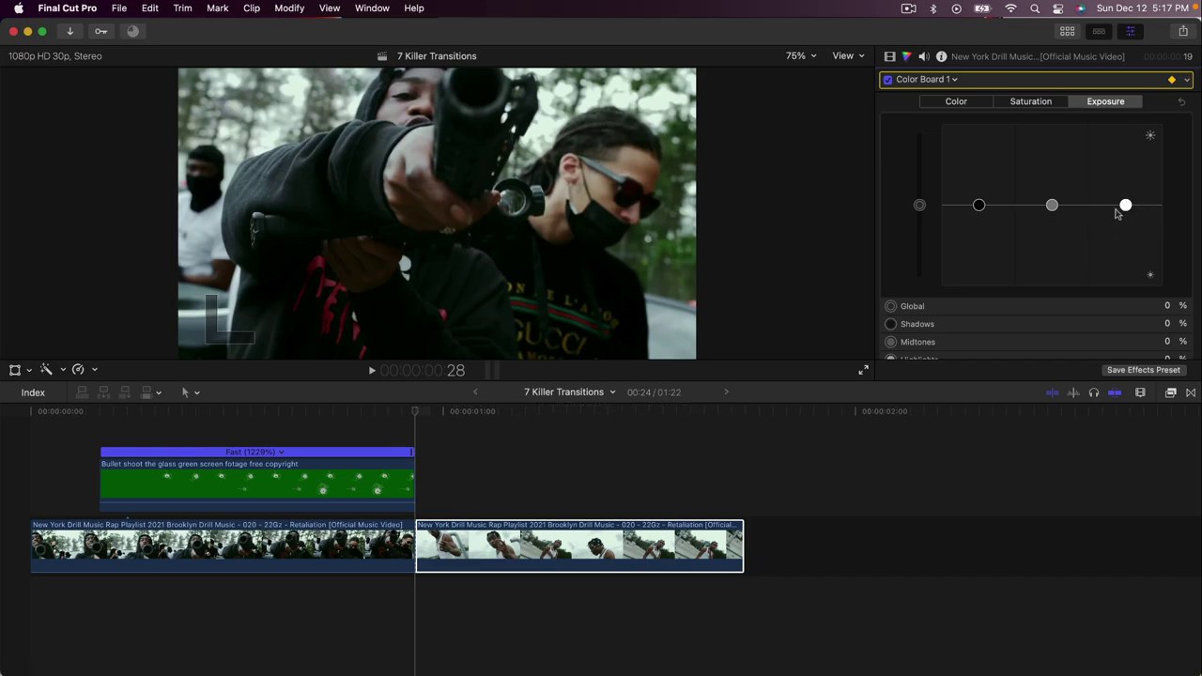
pyautogui.moveTo(1126, 205); pyautogui.dragTo(1126, 116)
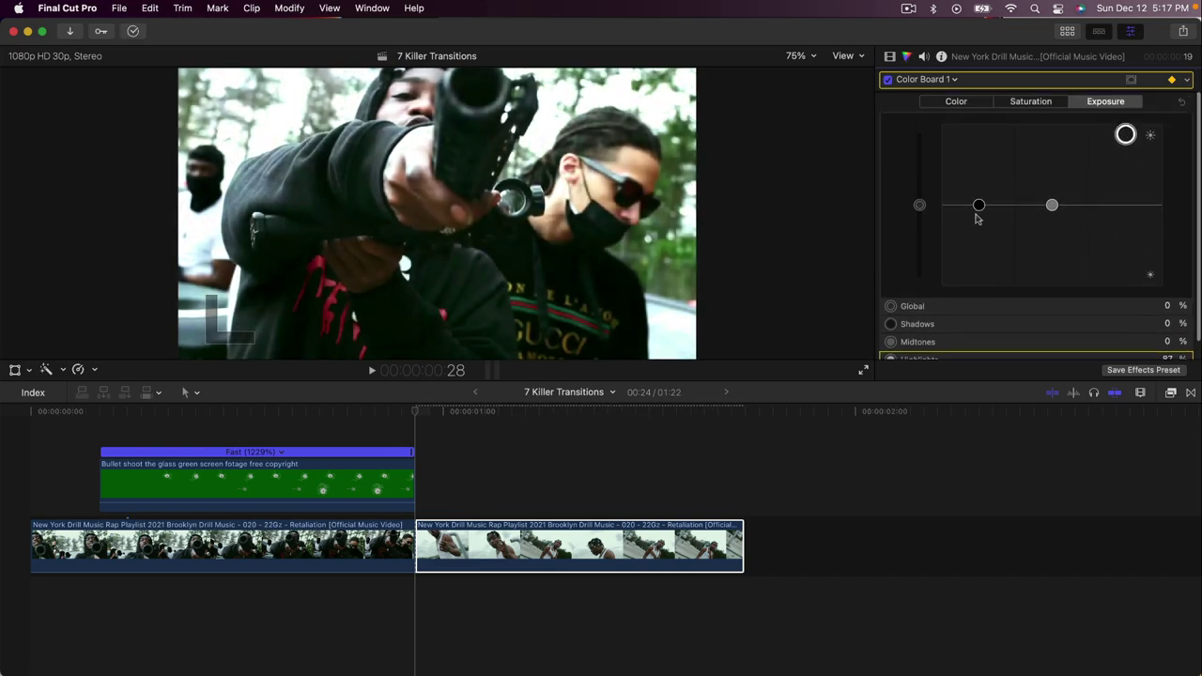
pyautogui.moveTo(979, 204); pyautogui.dragTo(985, 133)
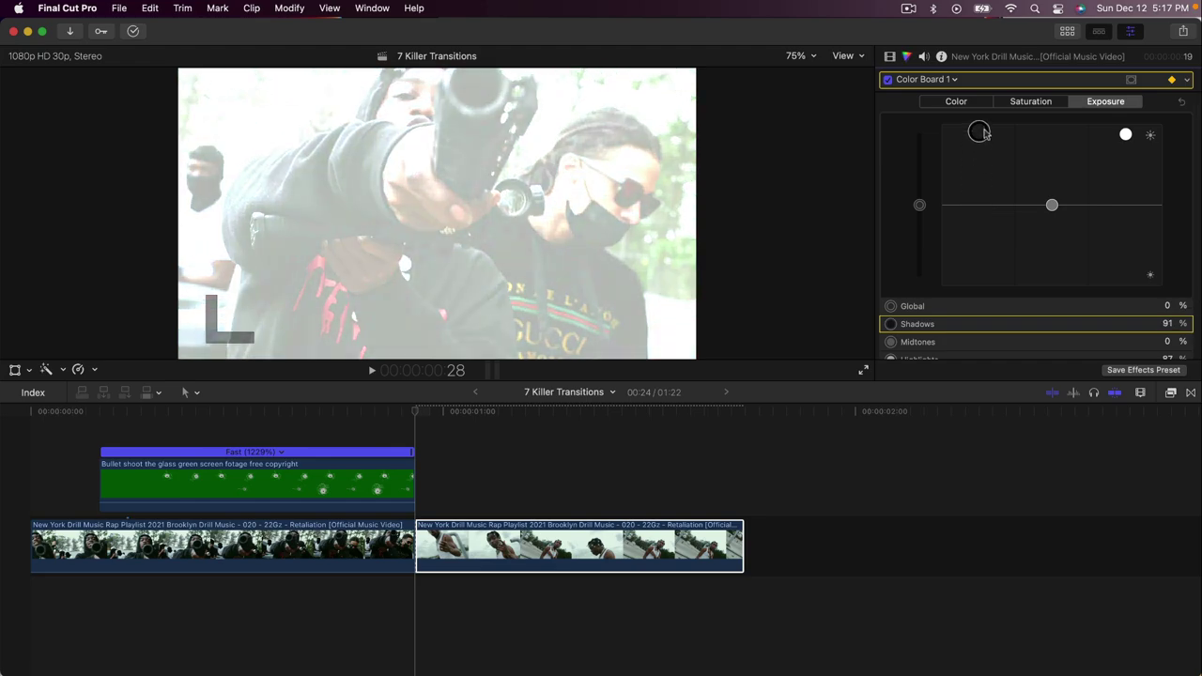
# - Fine-tune the second music video clip's exposure at the cut to 90% highlights and 93% shadows, comparing it with the preceding frame
pyautogui.click(1127, 133)
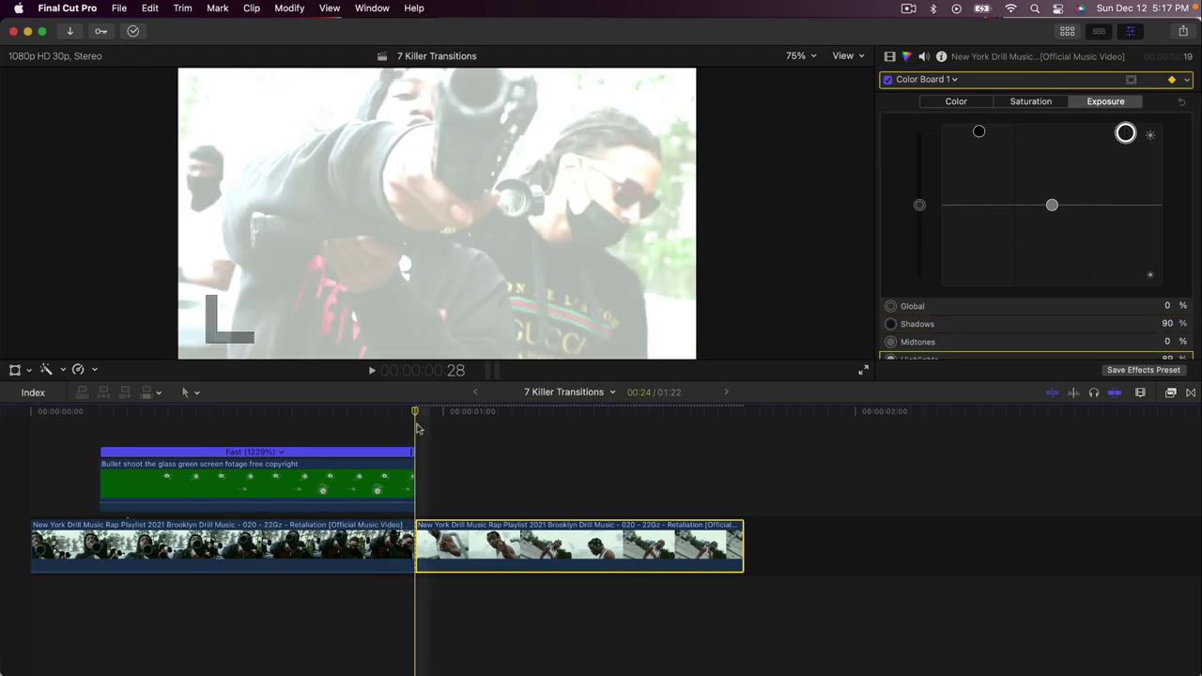
pyautogui.press('Left')
pyautogui.press('Right')
pyautogui.press('Left')
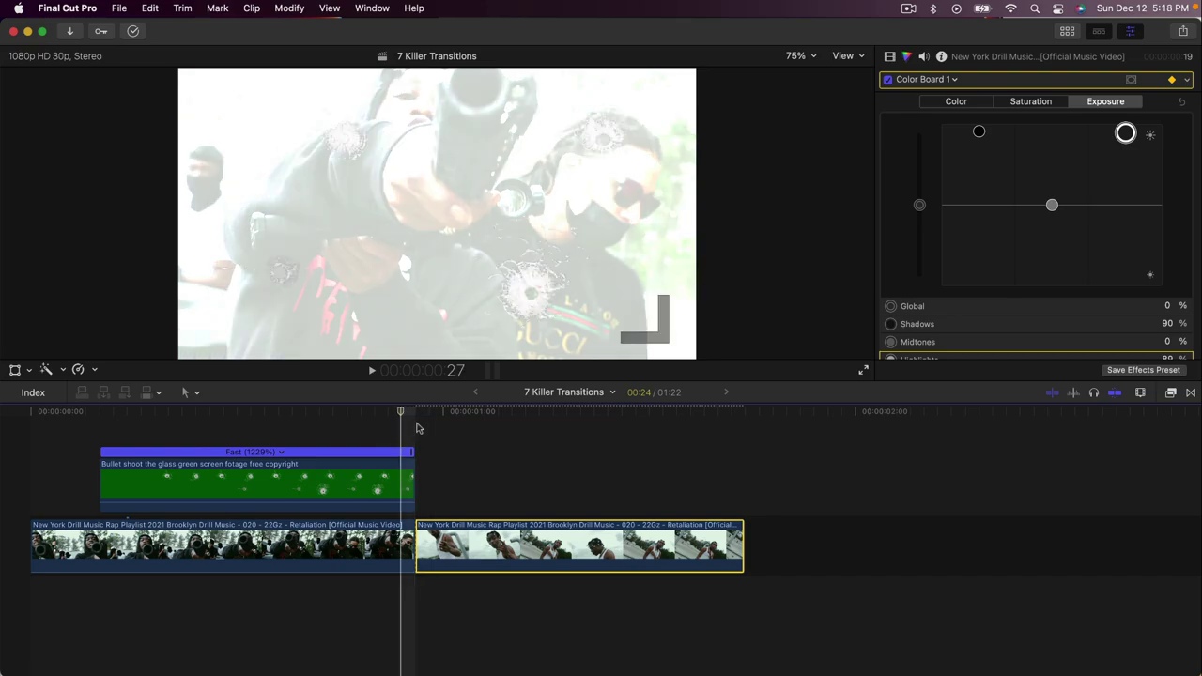
pyautogui.press('Right')
pyautogui.press('Left')
pyautogui.press('Right')
pyautogui.click(1127, 133)
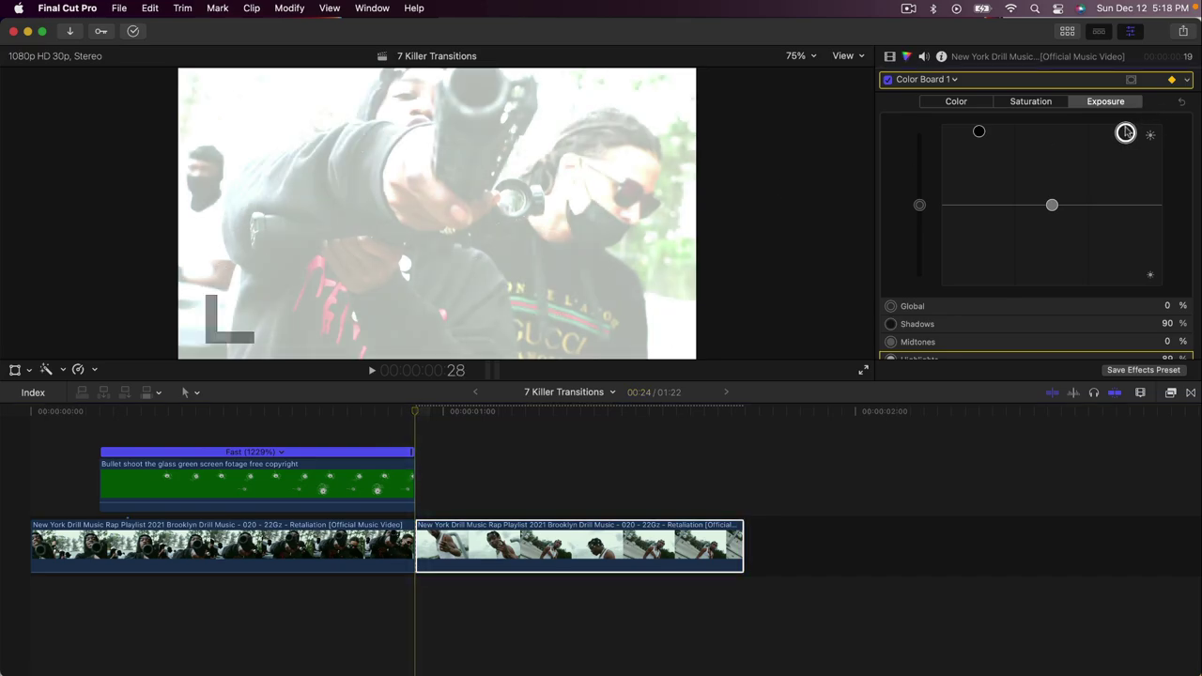
pyautogui.moveTo(978, 131); pyautogui.dragTo(979, 127)
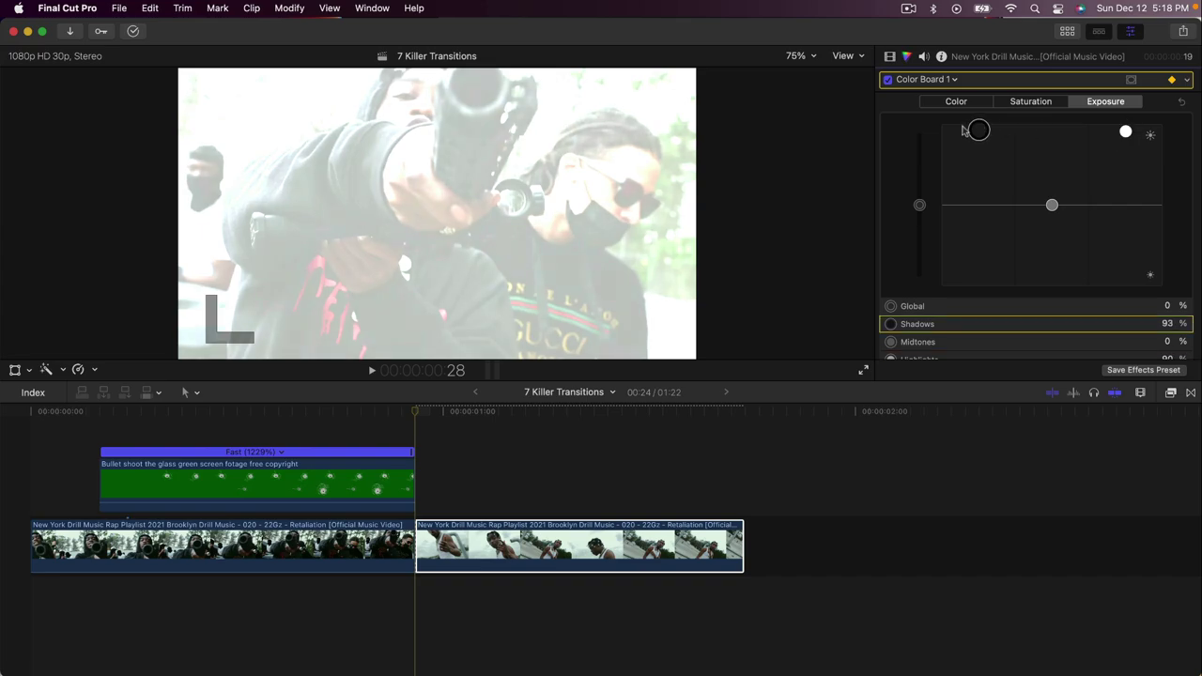
pyautogui.press('Left')
pyautogui.press('Right')
pyautogui.press('Left')
pyautogui.press('Right')
pyautogui.press('Left')
pyautogui.press('Right')
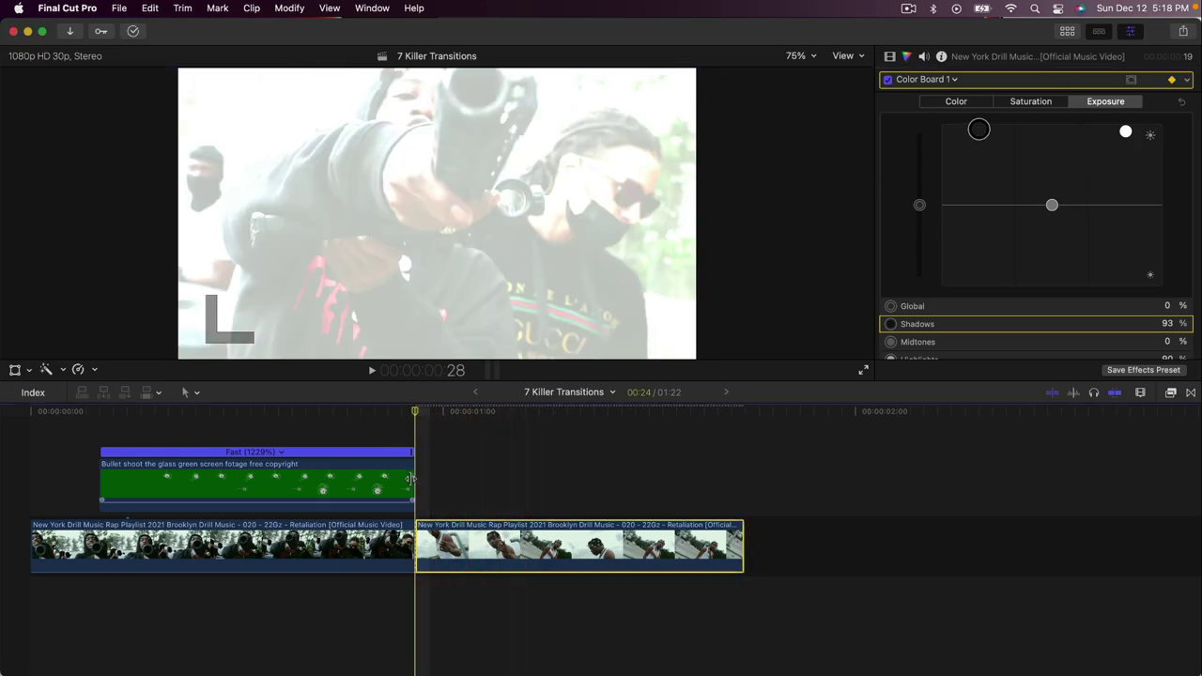
# - At 1:01, three frames after the cut, reset the second clip's Color Board highlights and shadows to 0%
pyautogui.press('Right')
pyautogui.press('Right')
pyautogui.press('Right')
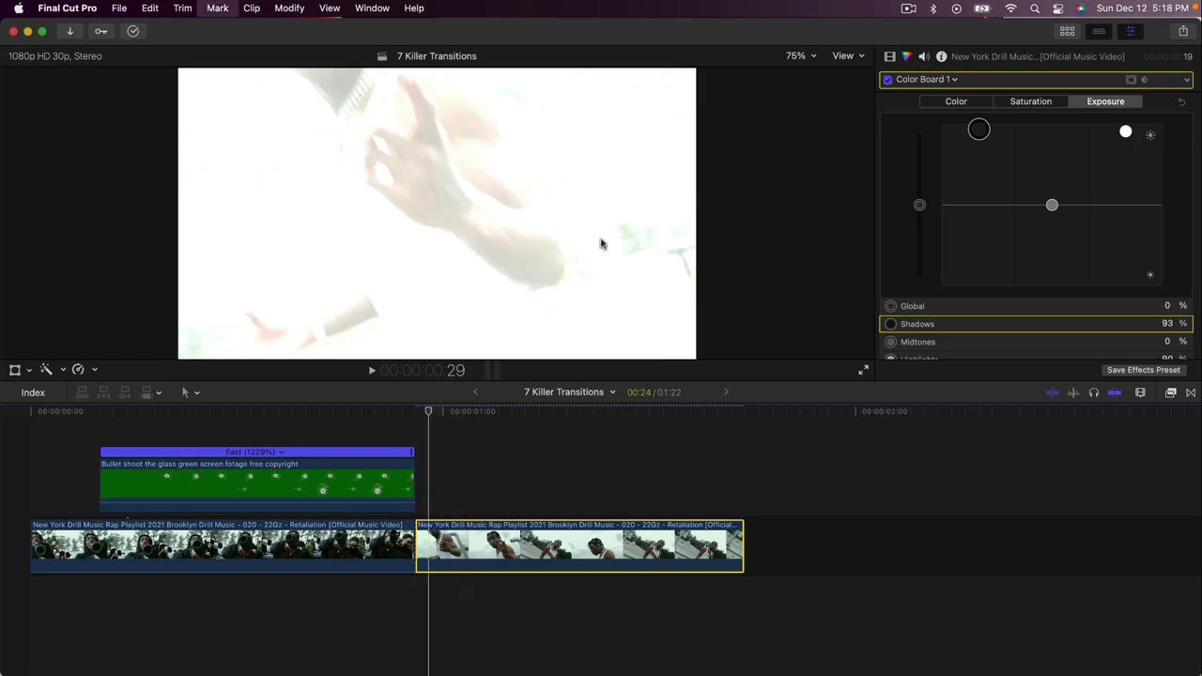
pyautogui.click(1127, 134)
pyautogui.press('Delete')
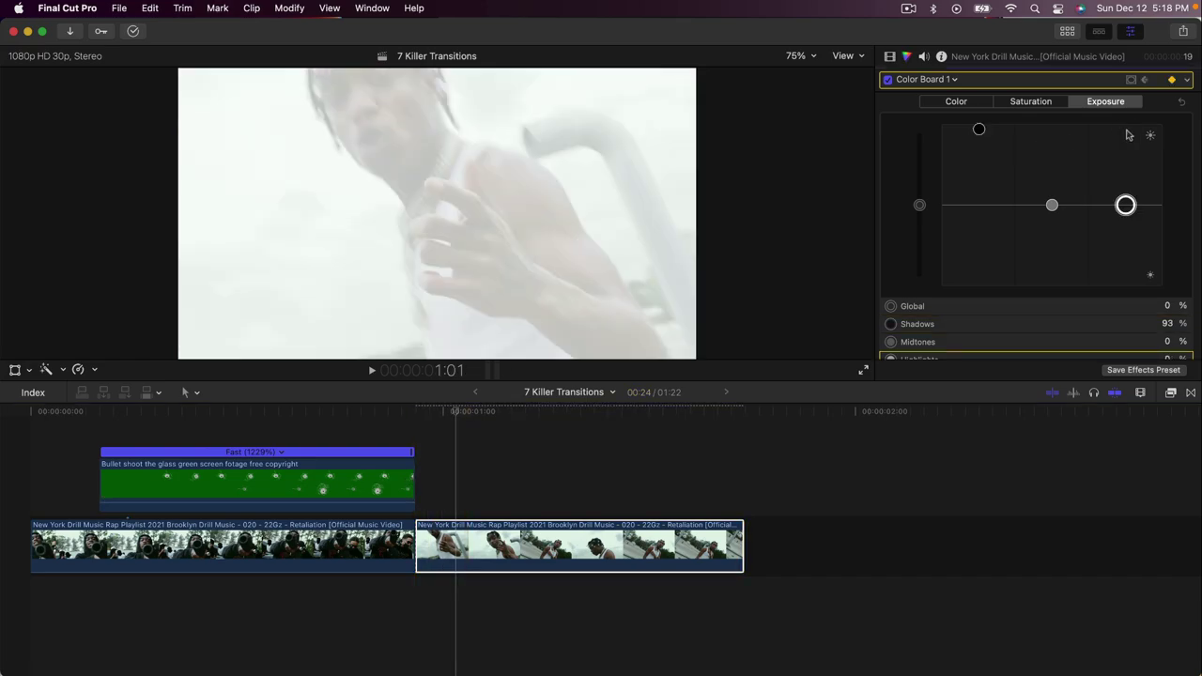
pyautogui.click(980, 130)
pyautogui.press('Delete')
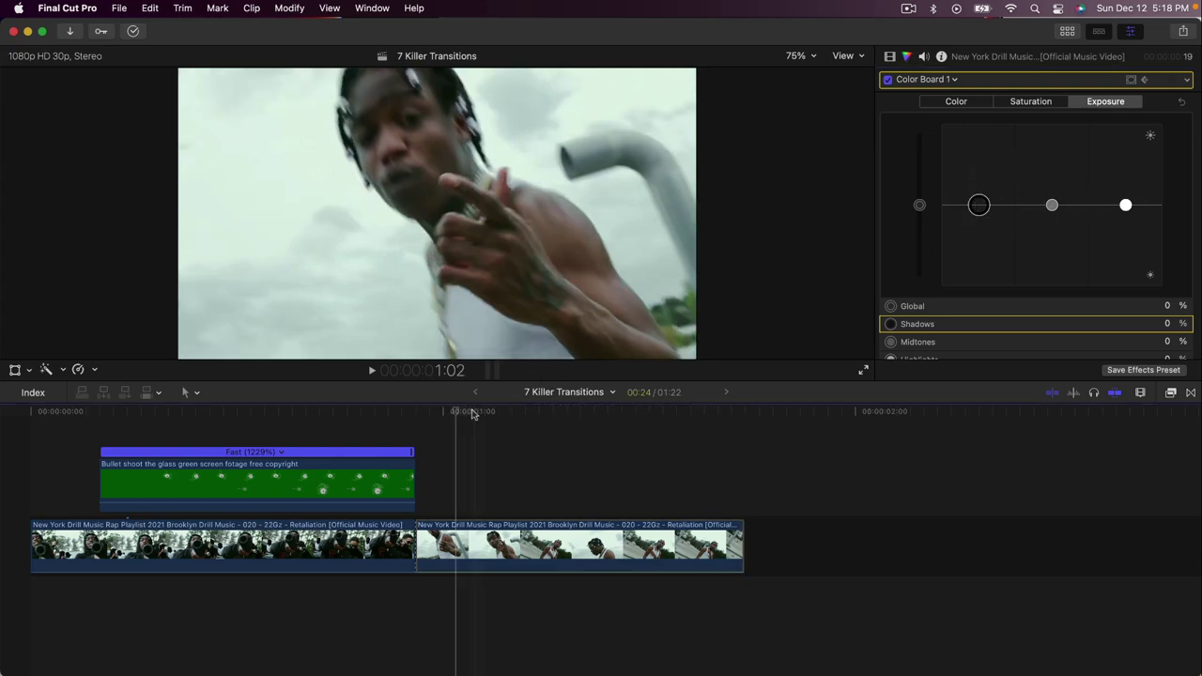
# - Play back the exposure flash transition from the start of the timeline
pyautogui.moveTo(464, 414); pyautogui.dragTo(32, 419)
pyautogui.press('space')
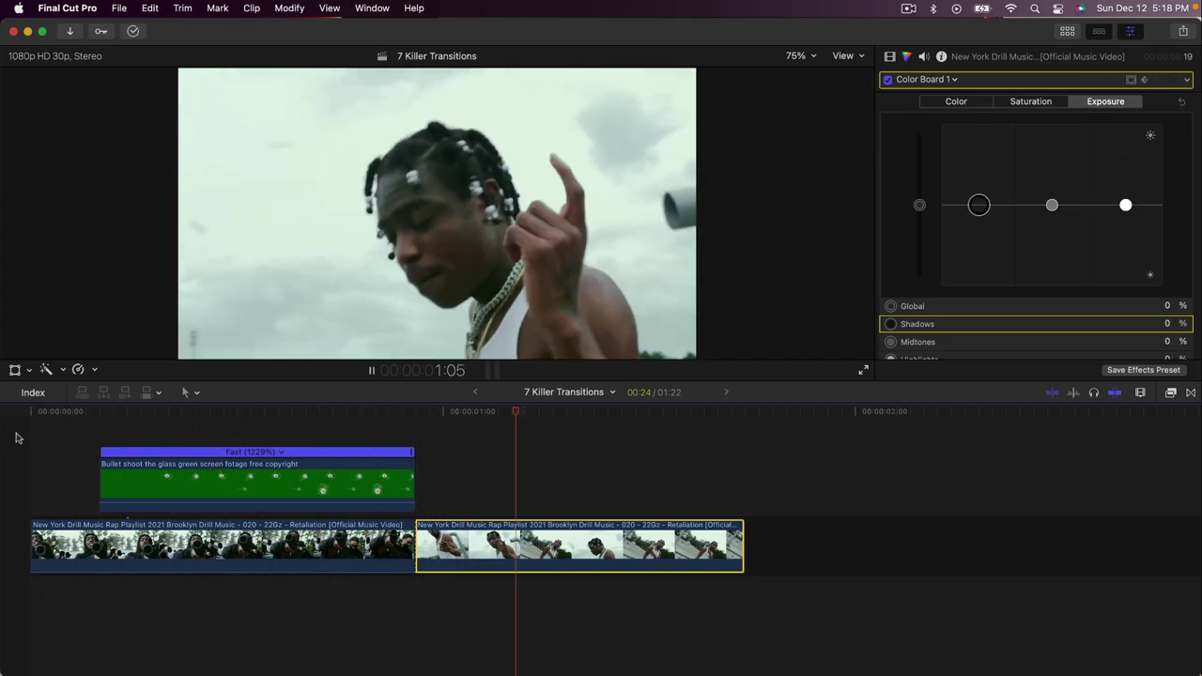
pyautogui.press('space')
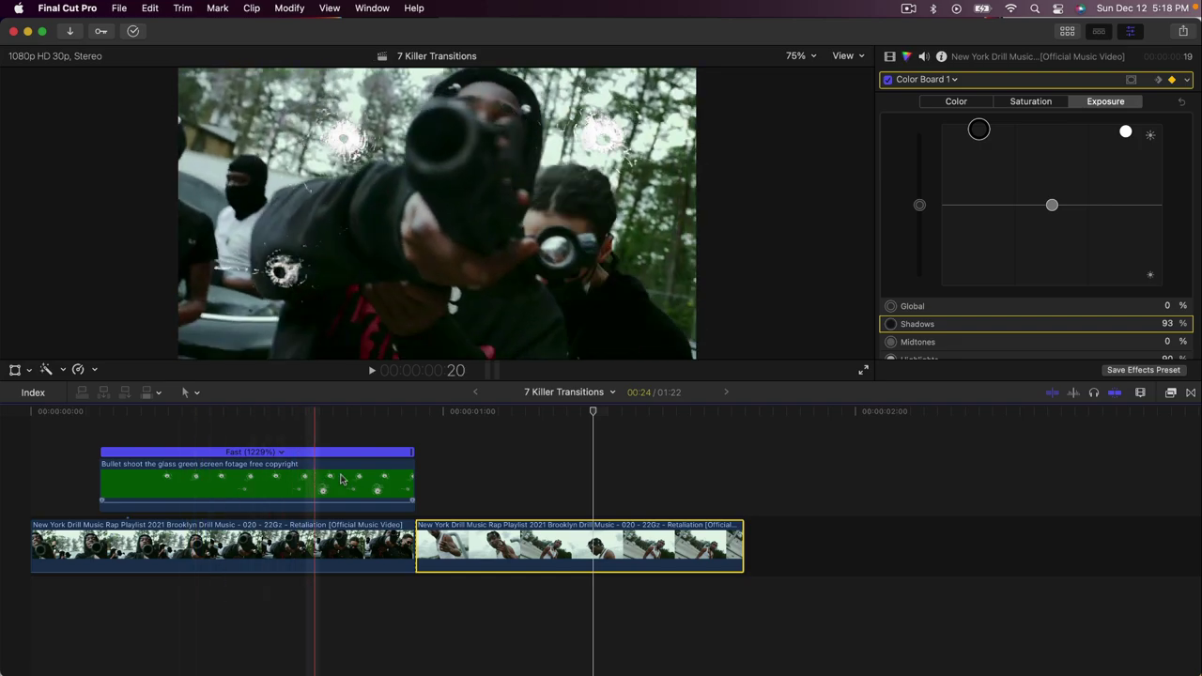
# - Apply a Draw Mask effect to the bullet-hole glass overlay, with the playhead at frame 25
pyautogui.click(255, 484)
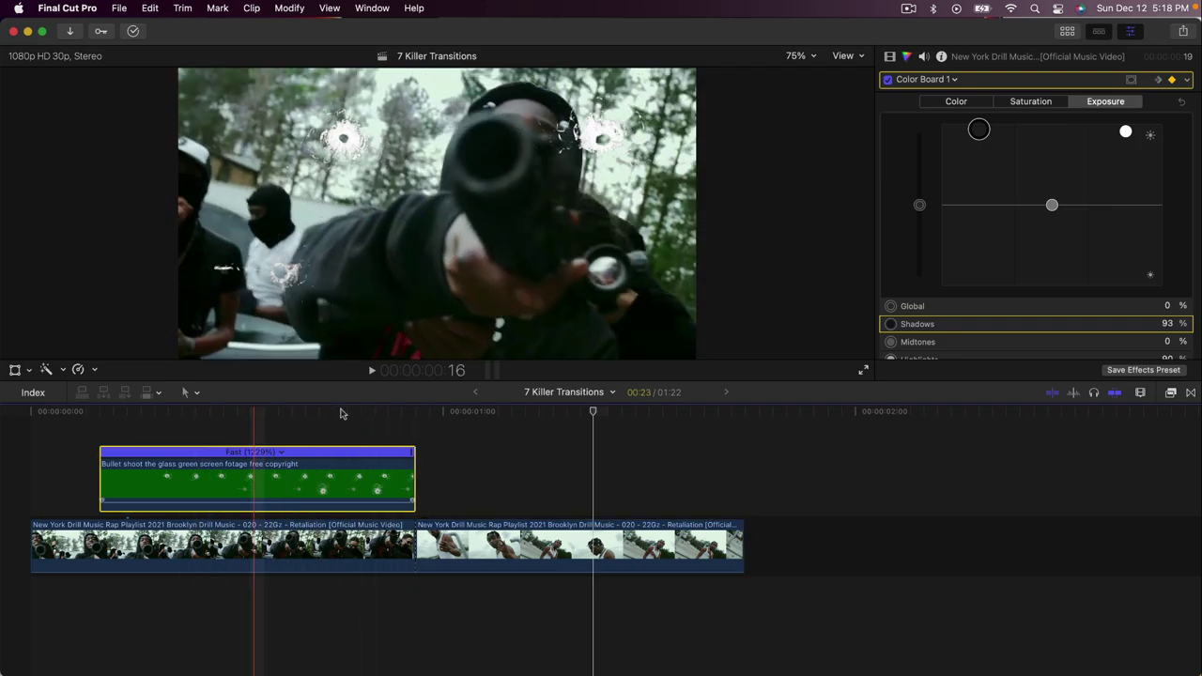
pyautogui.moveTo(341, 414); pyautogui.dragTo(378, 413)
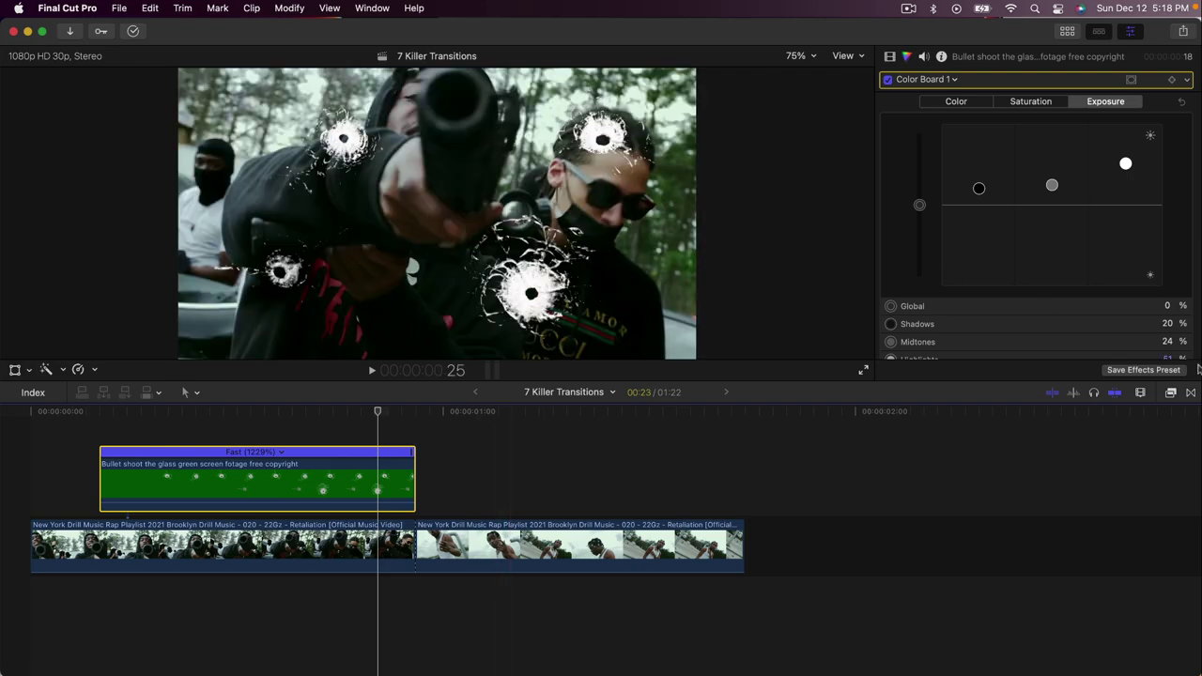
pyautogui.click(1171, 392)
pyautogui.scroll(-3, 945, 592)
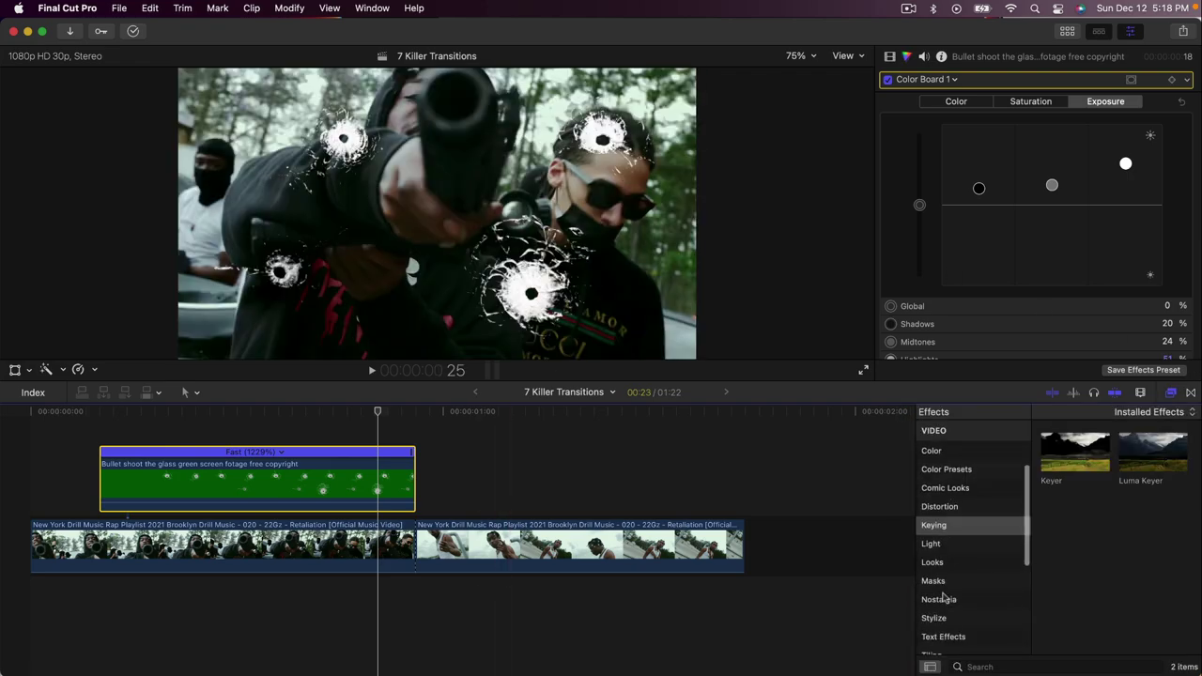
pyautogui.click(944, 582)
pyautogui.moveTo(1076, 451)
pyautogui.mouseDown()
pyautogui.moveTo(939, 442)
pyautogui.moveTo(355, 484)
pyautogui.mouseUp()
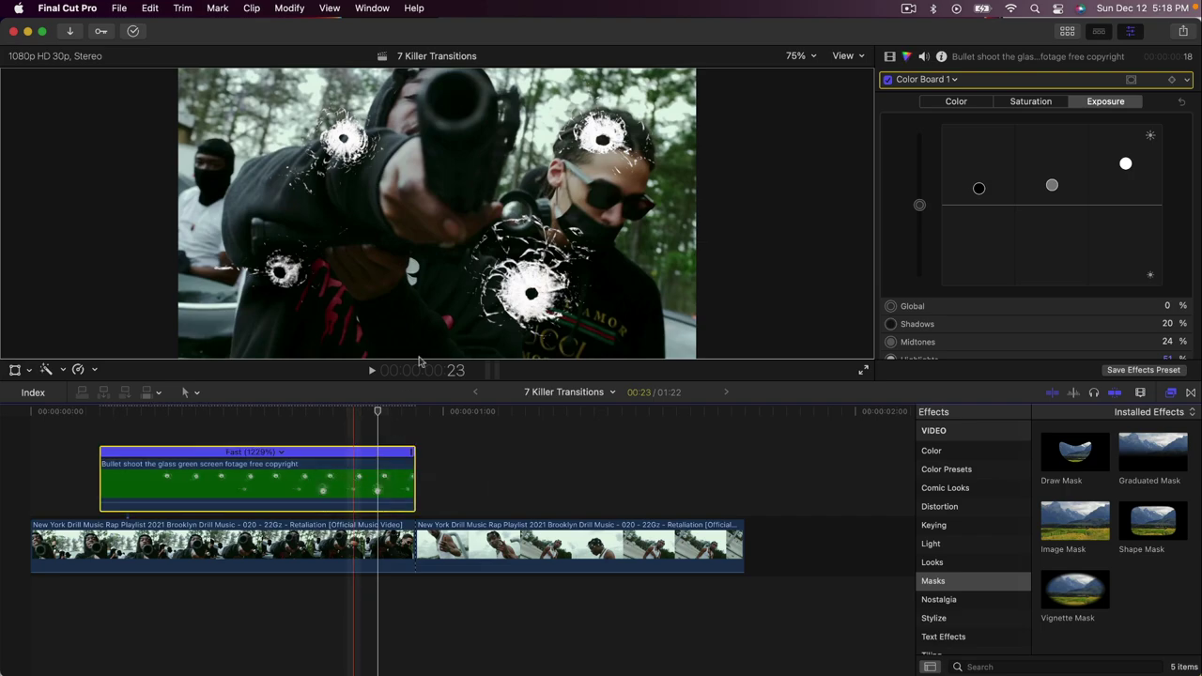
# - Draw a closed five-point mask around the large bullet hole so that only that hole of the overlay is kept
pyautogui.click(898, 65)
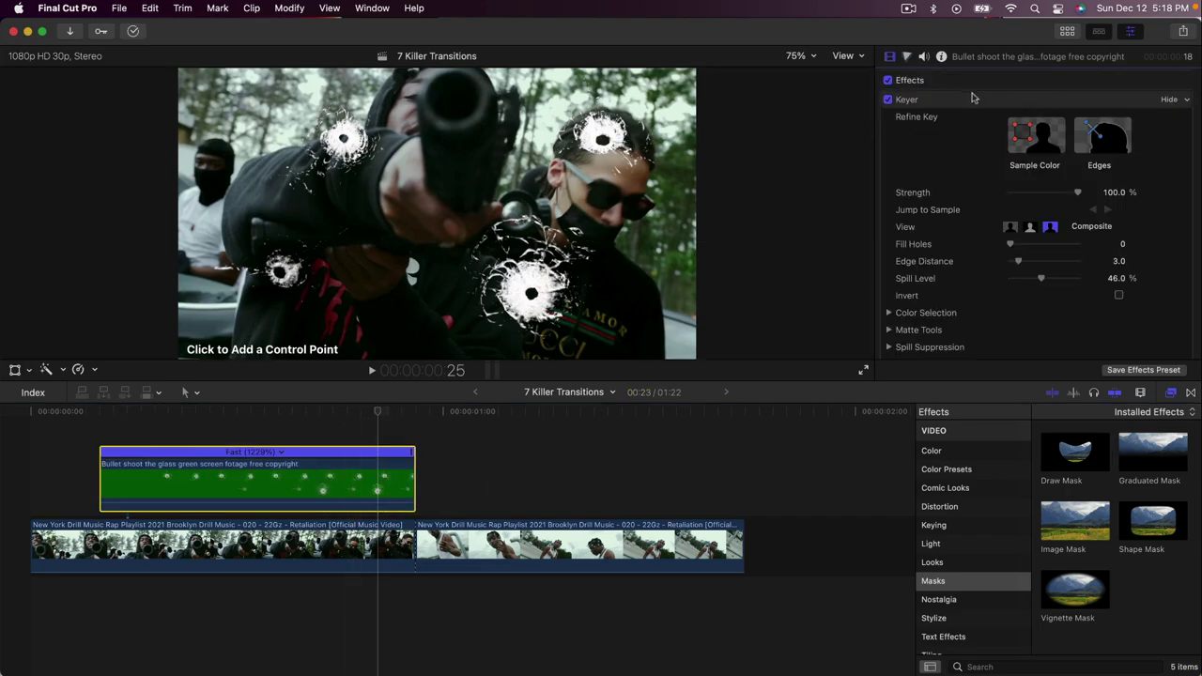
pyautogui.scroll(-5, 968, 141)
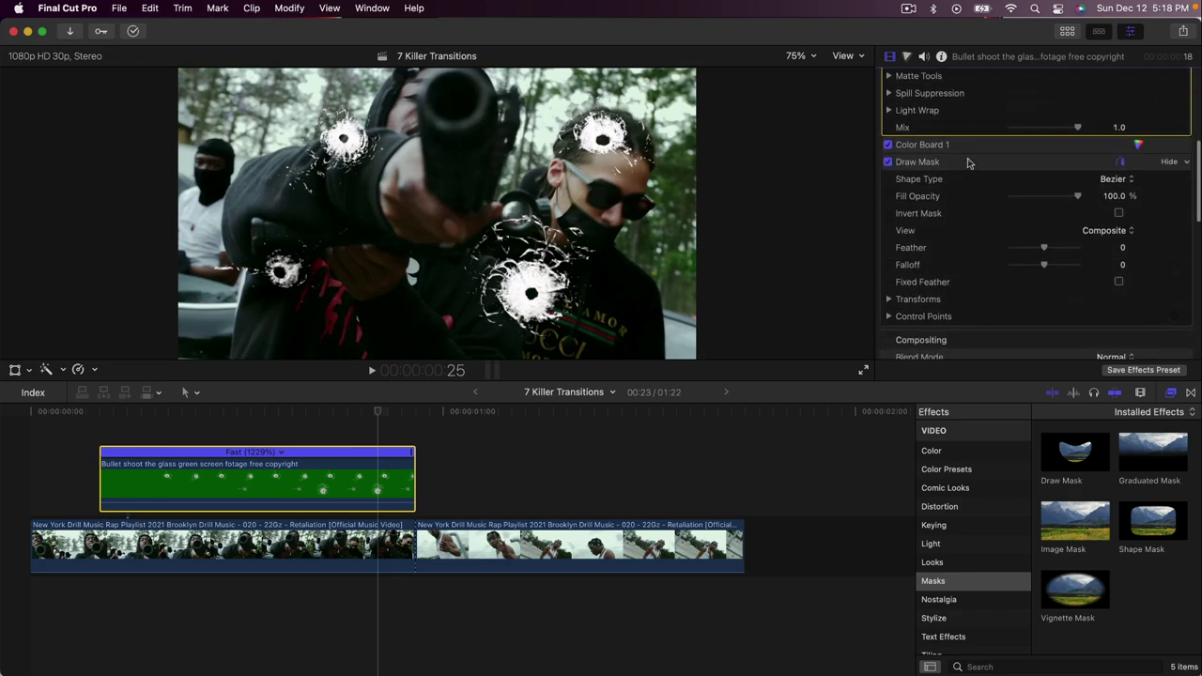
pyautogui.click(490, 185)
pyautogui.click(412, 299)
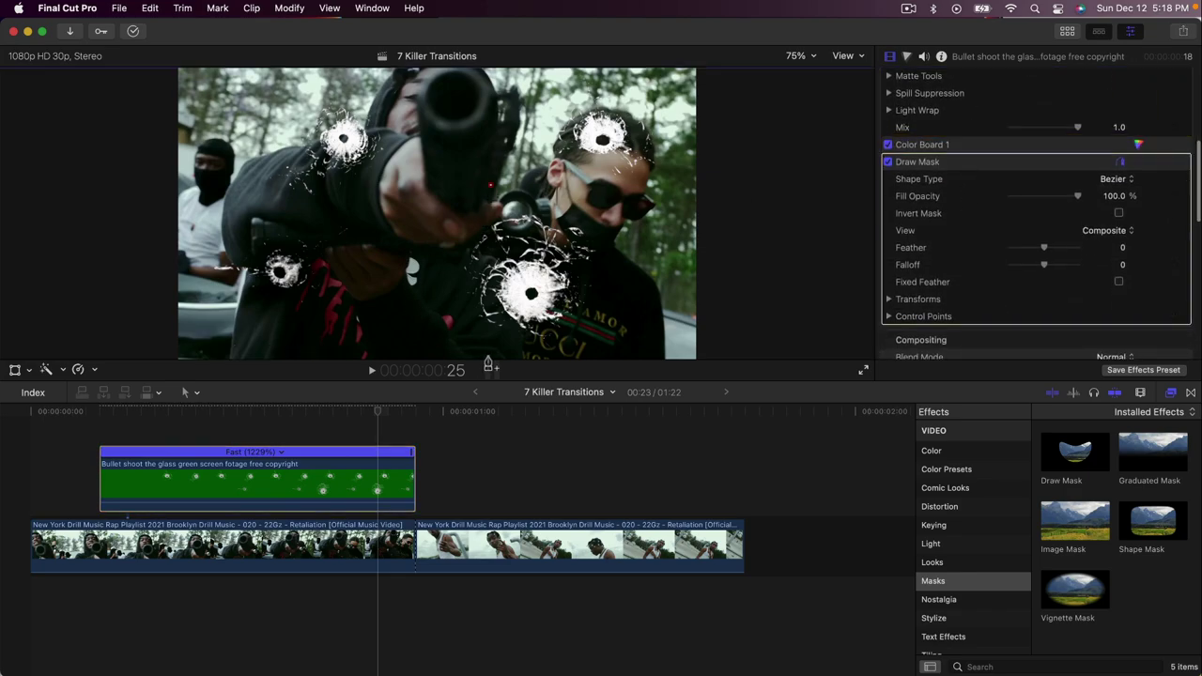
pyautogui.click(489, 355)
pyautogui.click(620, 349)
pyautogui.click(657, 229)
pyautogui.click(492, 187)
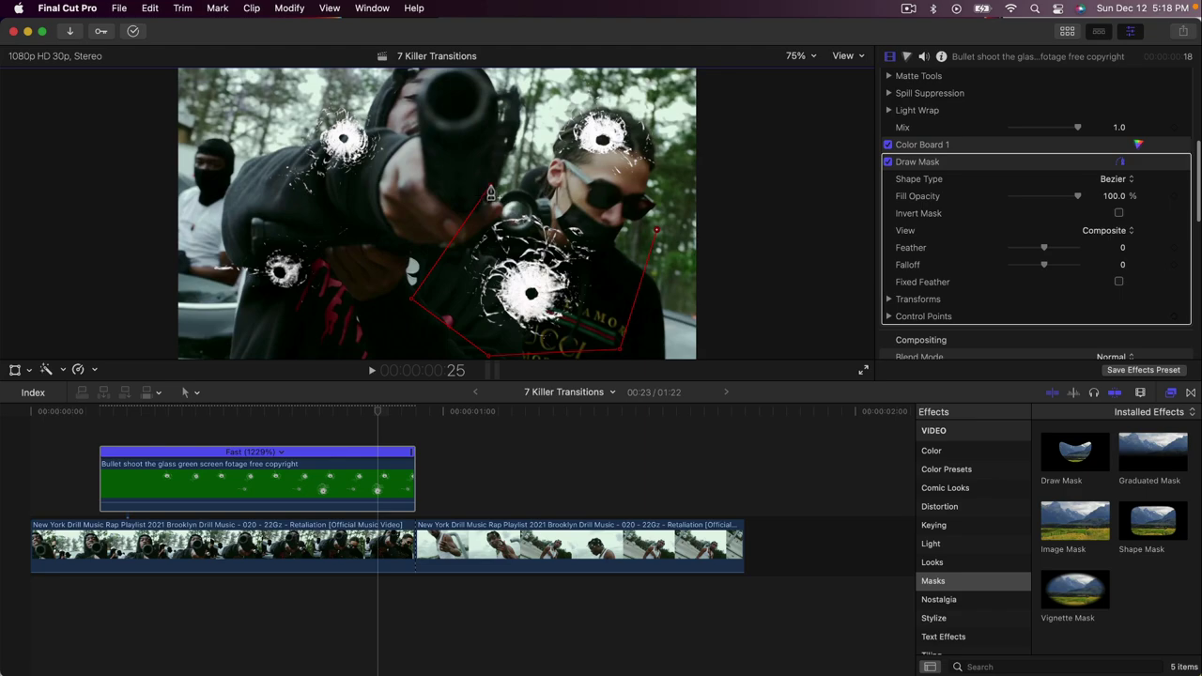
pyautogui.click(490, 194)
# - Play back the masked bullet-hole overlay from near the start of the timeline
pyautogui.moveTo(373, 408); pyautogui.dragTo(71, 434)
pyautogui.press('space')
pyautogui.press('space')
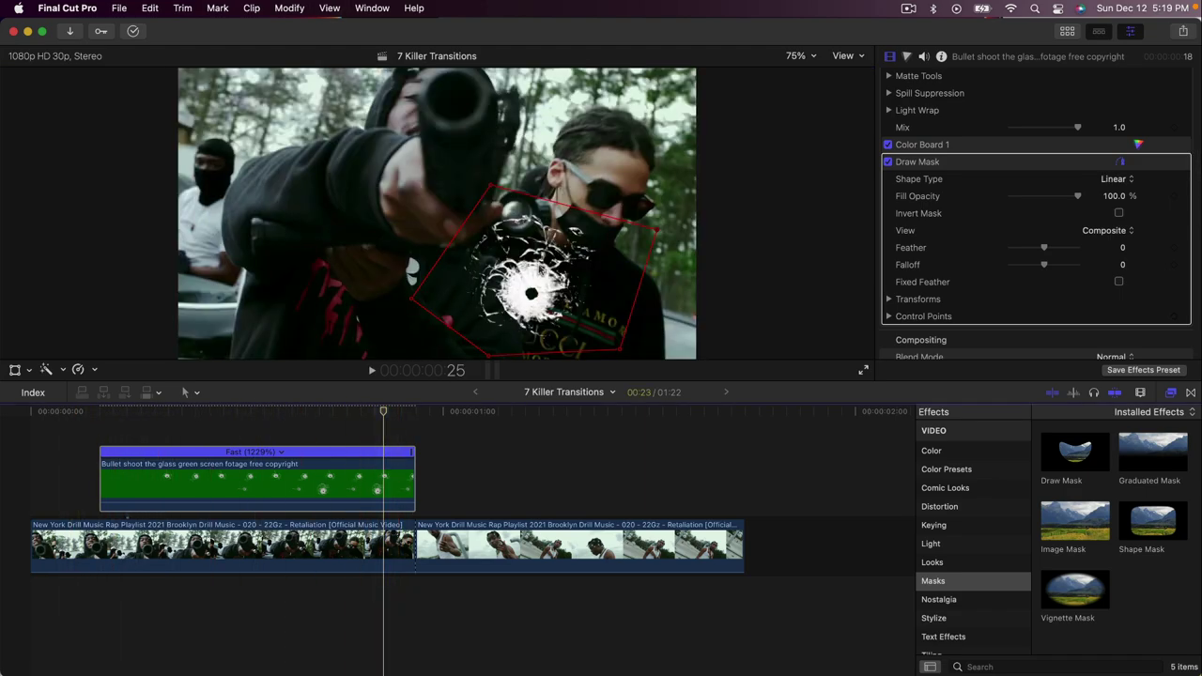
# - Transform the overlay to place the bullet hole over the gun's muzzle, at about X -238.8 px and Y 685.7 px
pyautogui.click(16, 370)
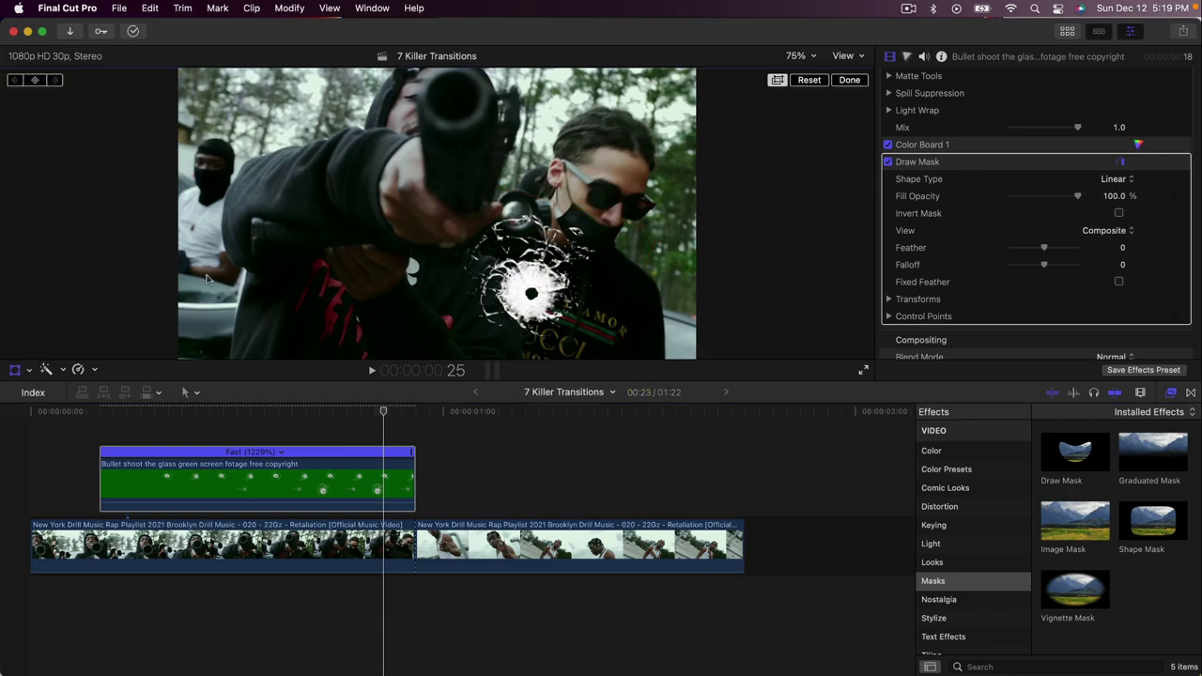
pyautogui.moveTo(436, 212); pyautogui.dragTo(358, 96)
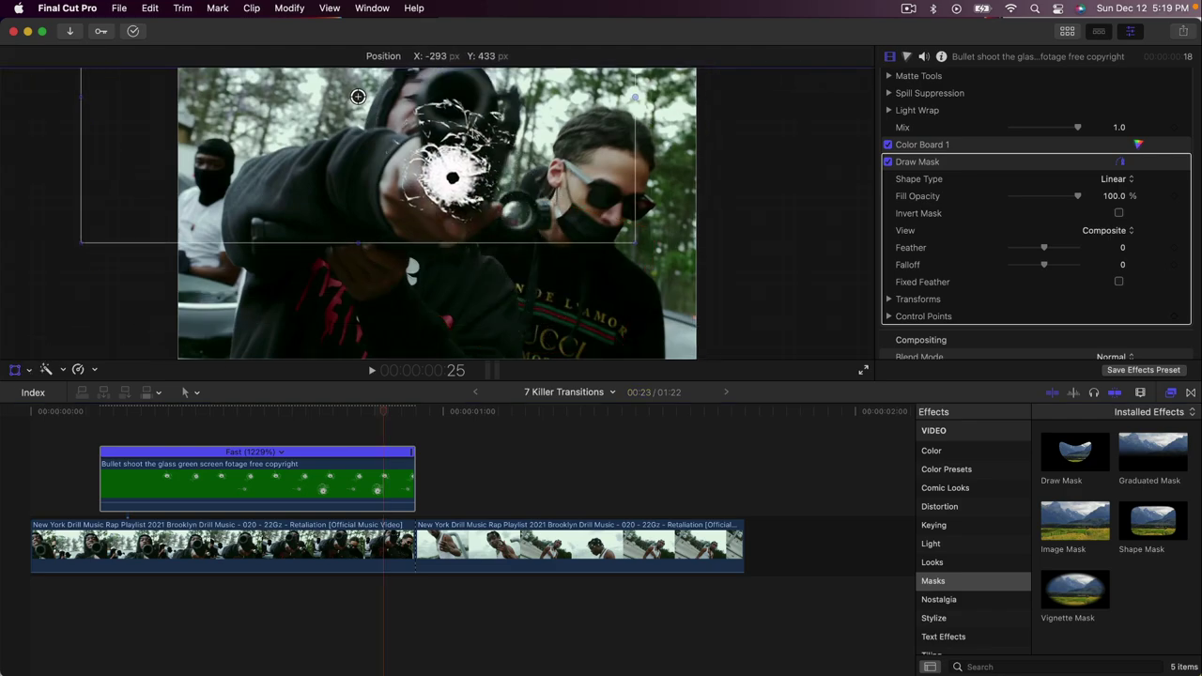
pyautogui.click(400, 410)
pyautogui.moveTo(481, 169); pyautogui.dragTo(496, 99)
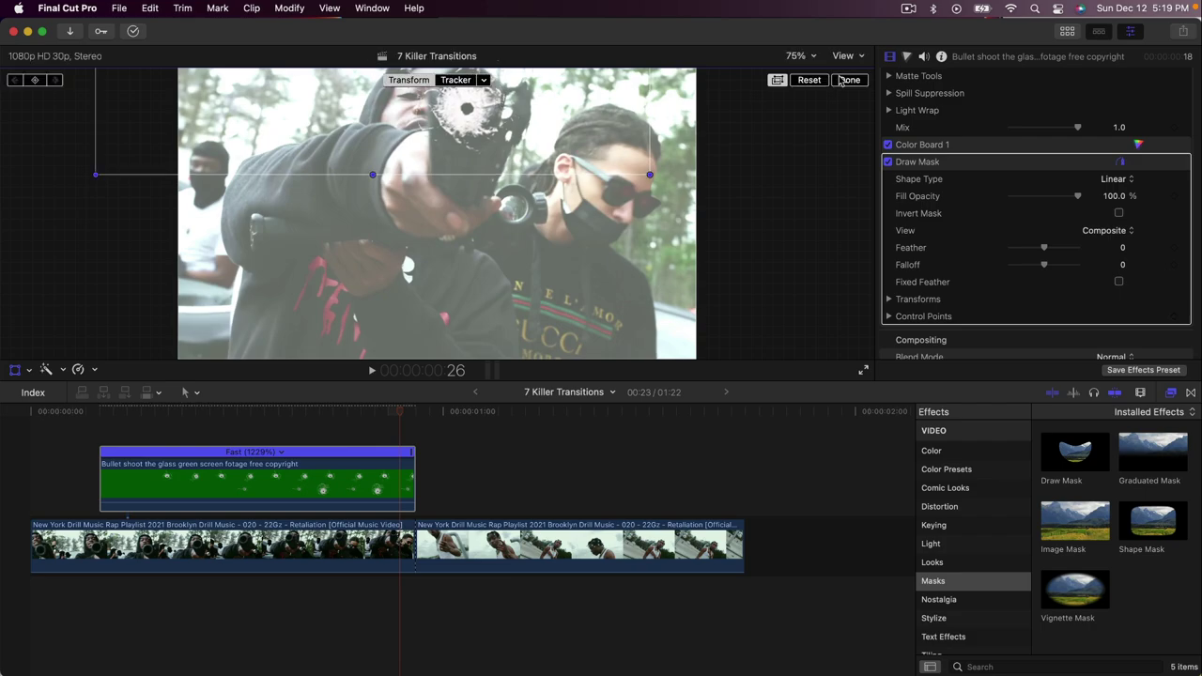
pyautogui.click(852, 82)
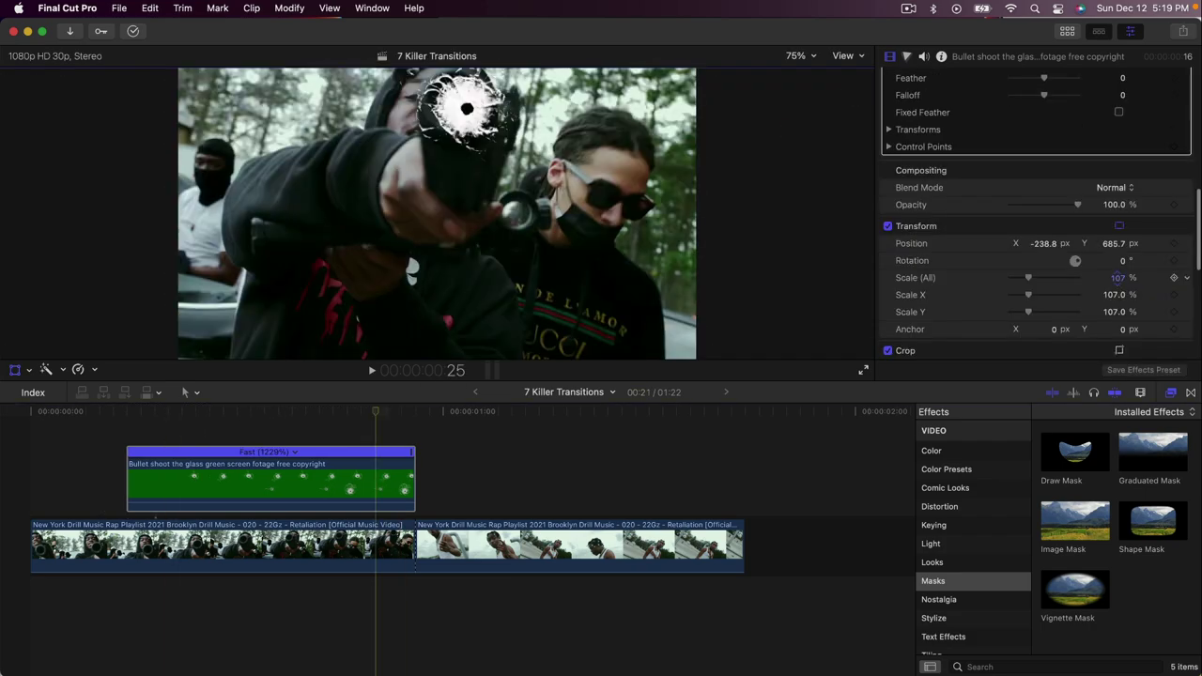
# - Scale the bullet-hole overlay to 211% and reposition it over the gun at about X -591.1 px and Y 841.0 px
pyautogui.moveTo(1118, 278); pyautogui.dragTo(1118, 215)
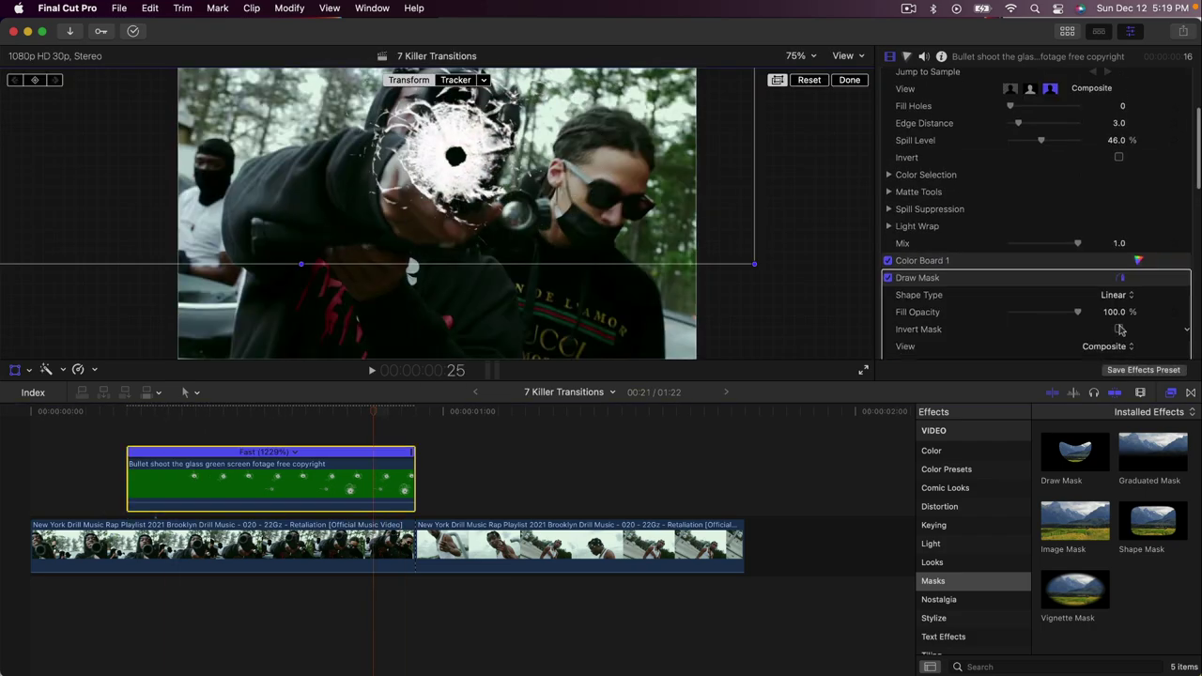
pyautogui.scroll(-5, 1119, 330)
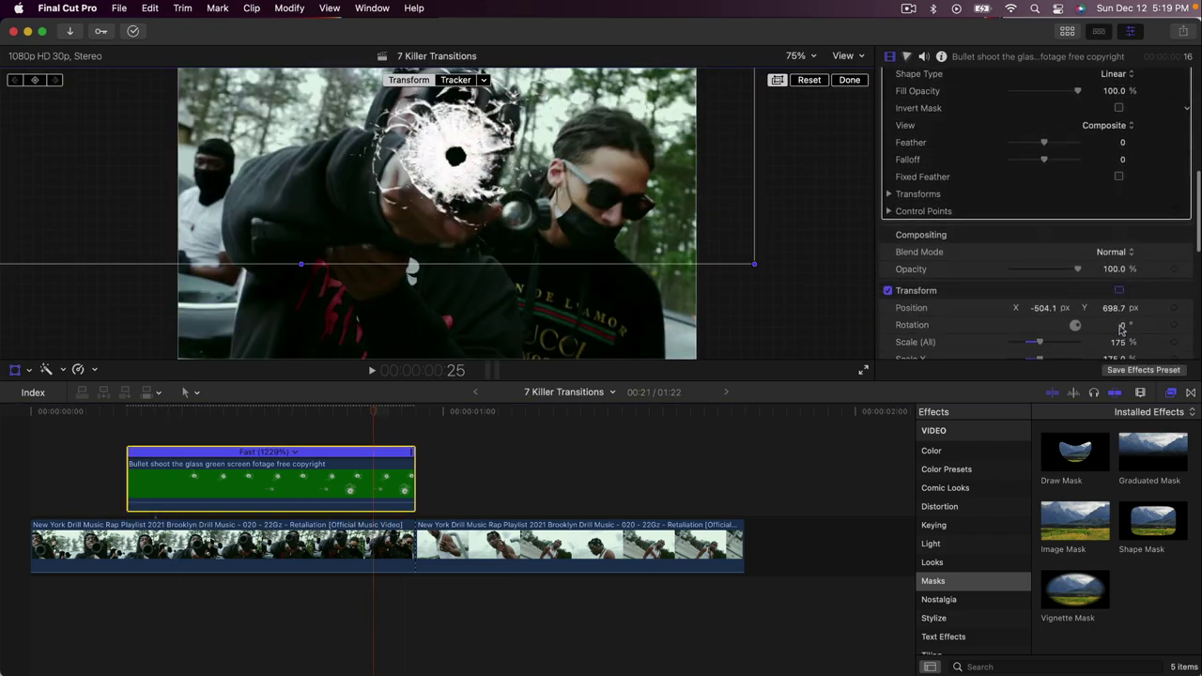
pyautogui.moveTo(1118, 328); pyautogui.dragTo(1118, 294)
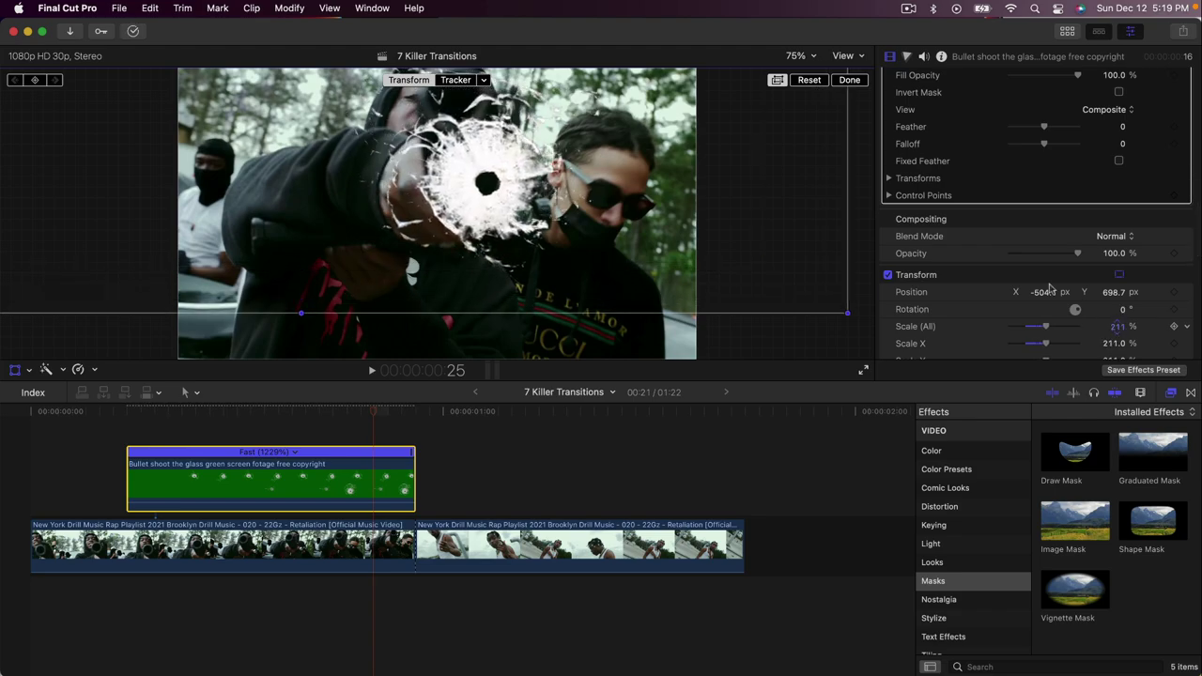
pyautogui.moveTo(594, 160); pyautogui.dragTo(573, 122)
pyautogui.click(855, 79)
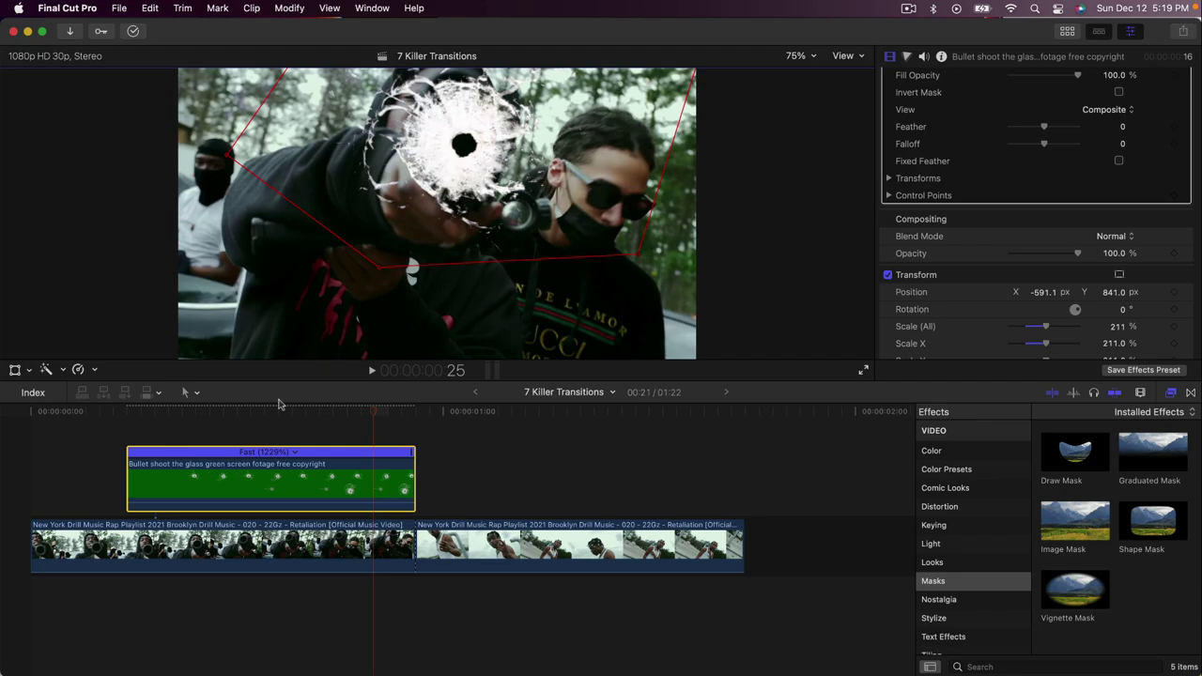
# - Play back the enlarged bullet-hole transition across the cut, including a replay from frame 20
pyautogui.press('space')
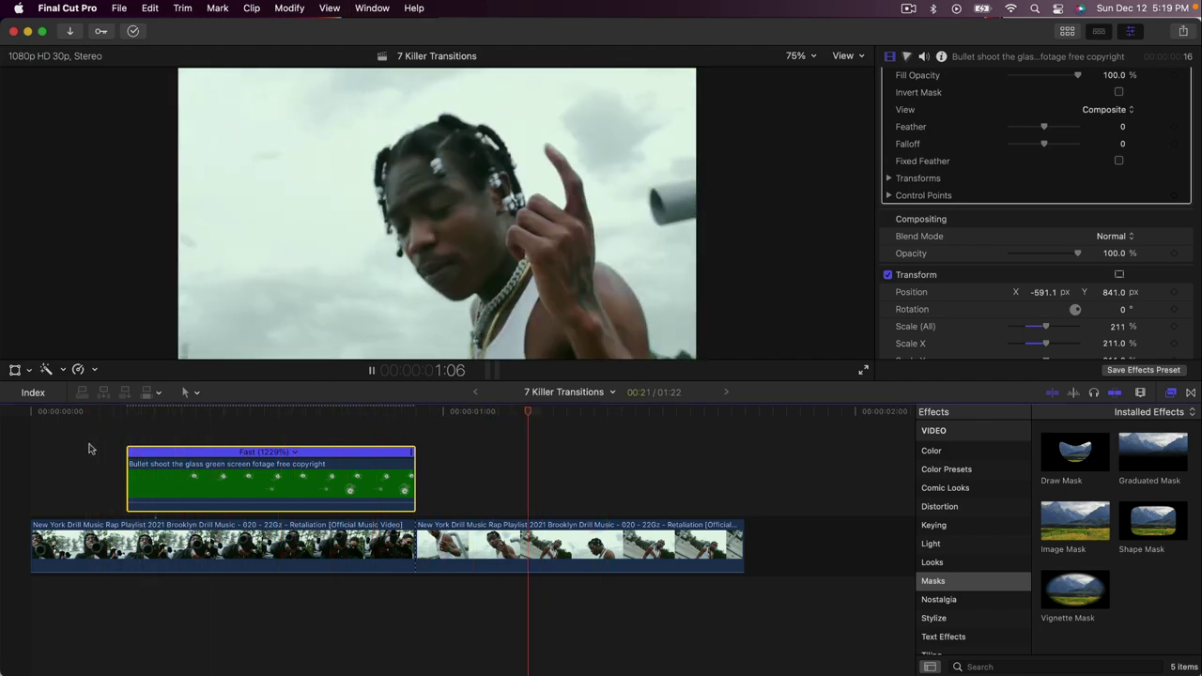
pyautogui.press('space')
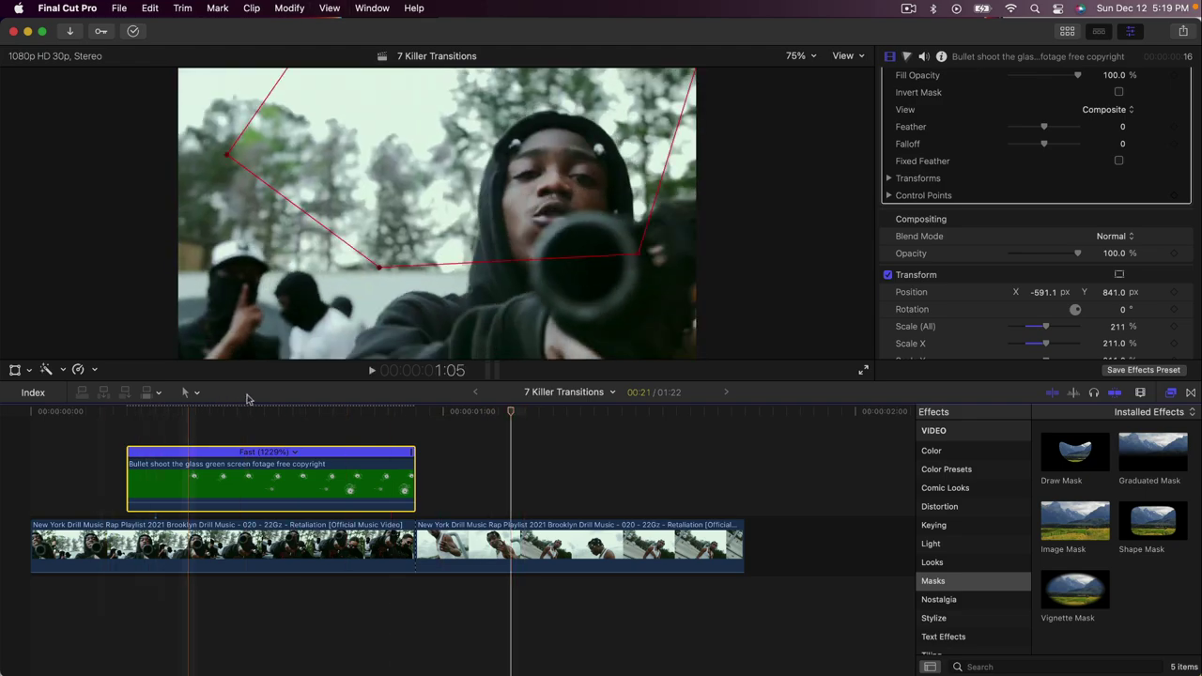
pyautogui.click(317, 412)
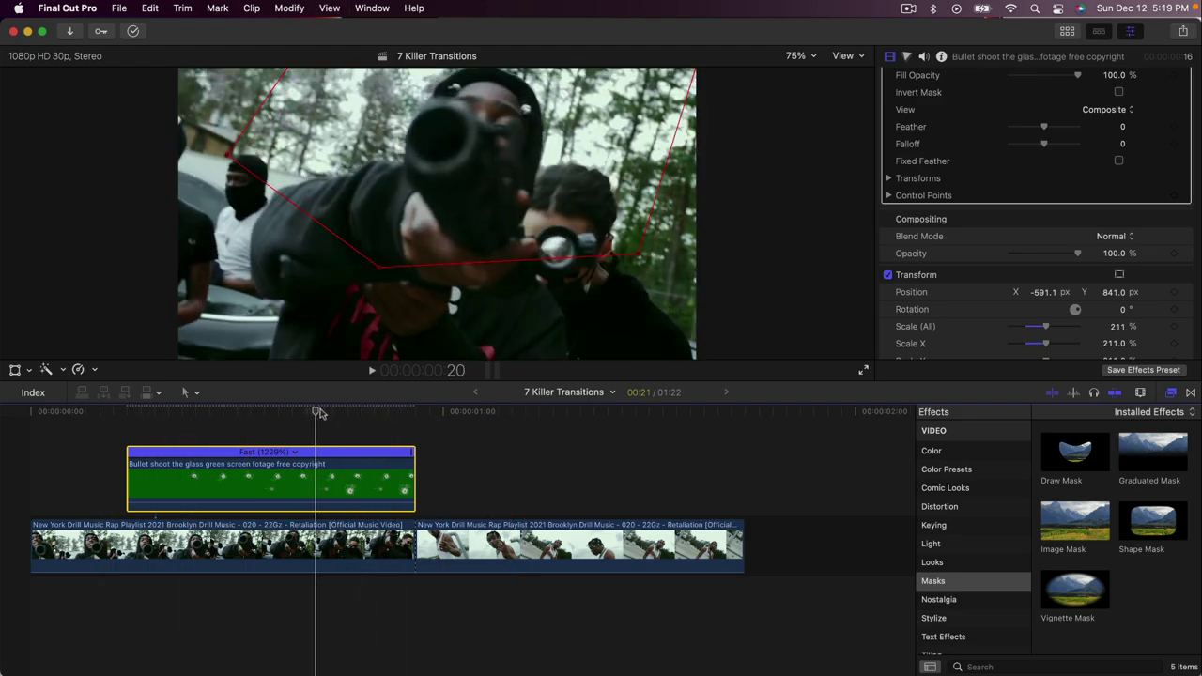
pyautogui.press('space')
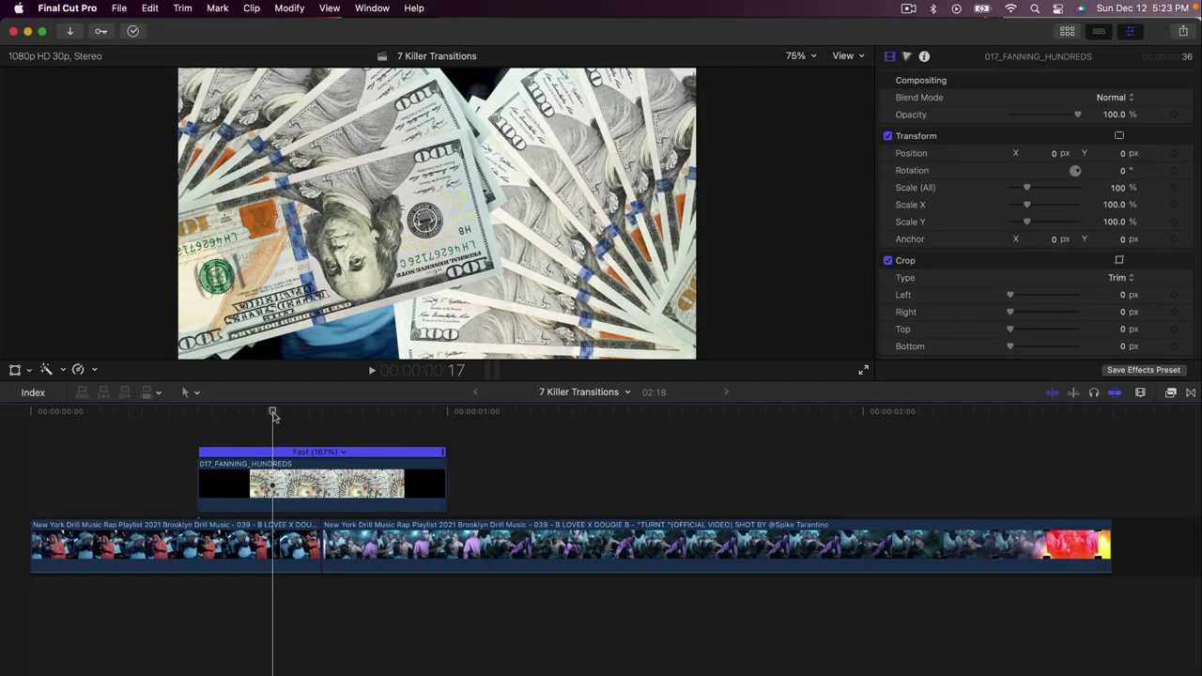
# - Play back the 017_FANNING_HUNDREDS money overlay transition from the start, across the cut between the two clips
pyautogui.moveTo(274, 416); pyautogui.dragTo(30, 428)
pyautogui.press('space')
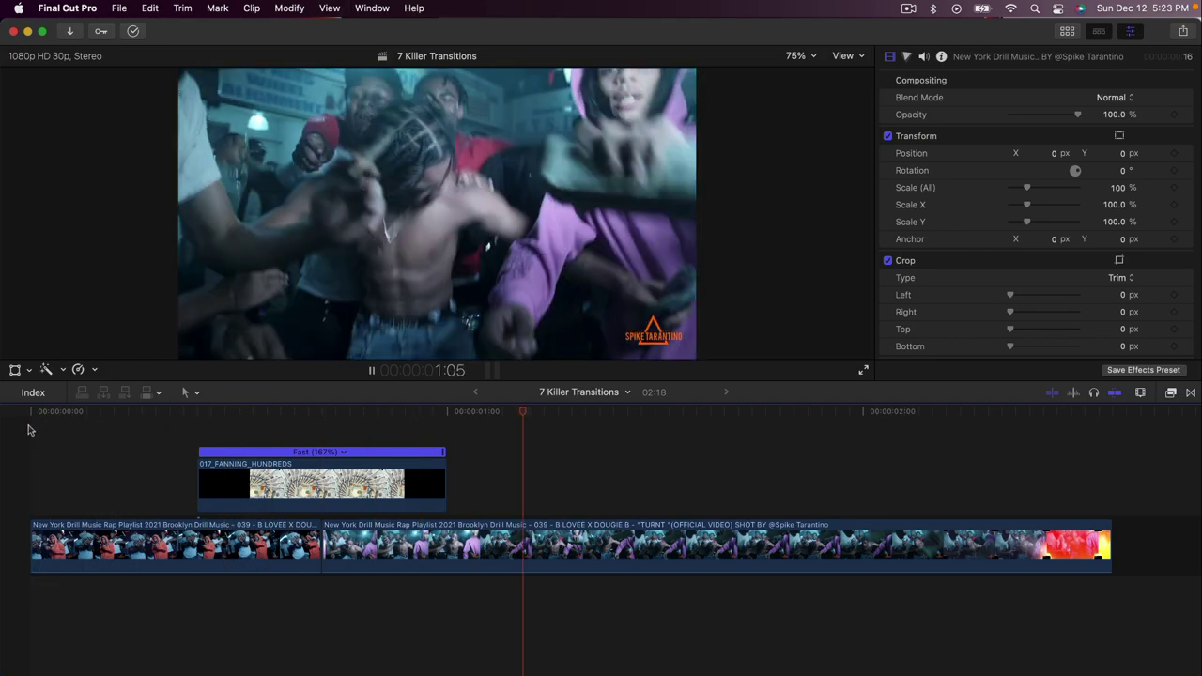
pyautogui.moveTo(362, 417)
pyautogui.mouseDown()
pyautogui.moveTo(316, 410)
pyautogui.moveTo(426, 420)
pyautogui.moveTo(334, 427)
pyautogui.moveTo(353, 425)
pyautogui.mouseUp()
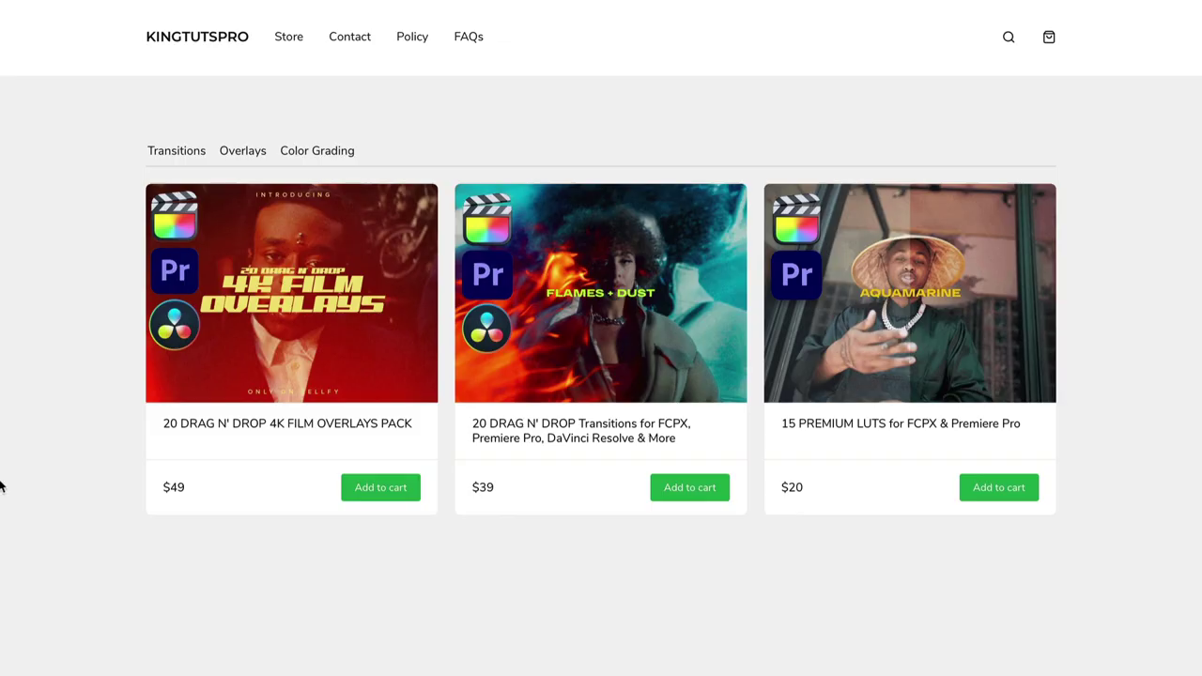
# - Open the store page of the 20 DRAG N' DROP Transitions pack and browse its preview images
pyautogui.click(573, 355)
pyautogui.moveTo(617, 323)
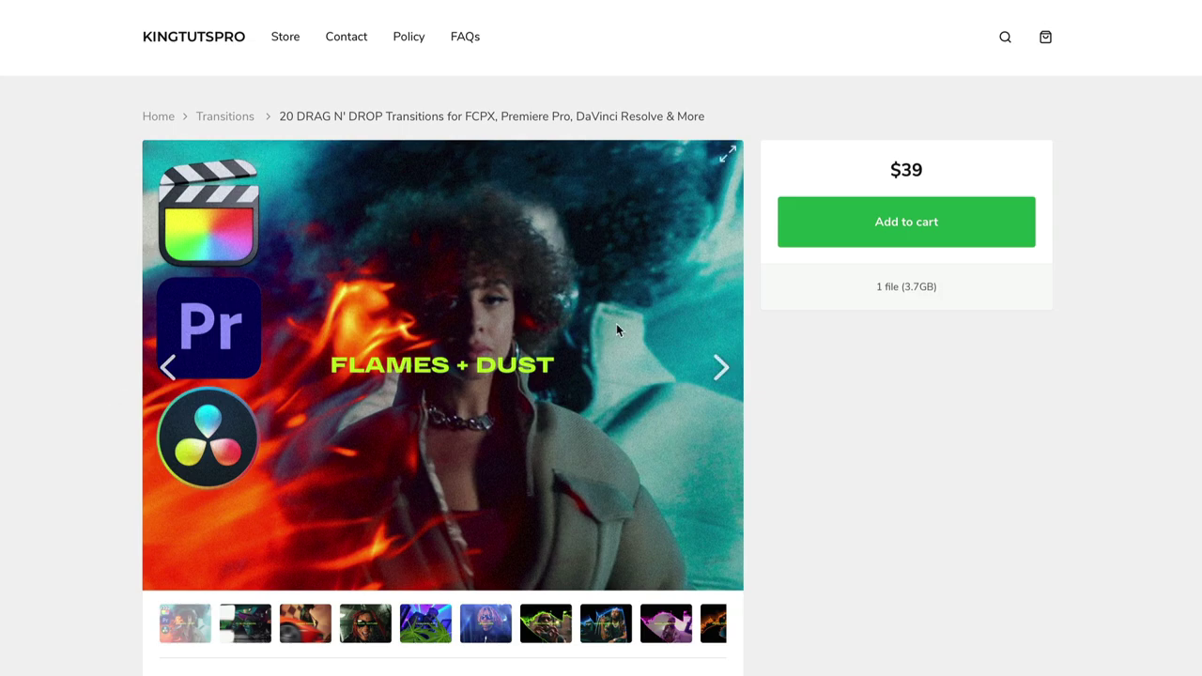
pyautogui.click(723, 369)
pyautogui.click(723, 369)
pyautogui.click(724, 370)
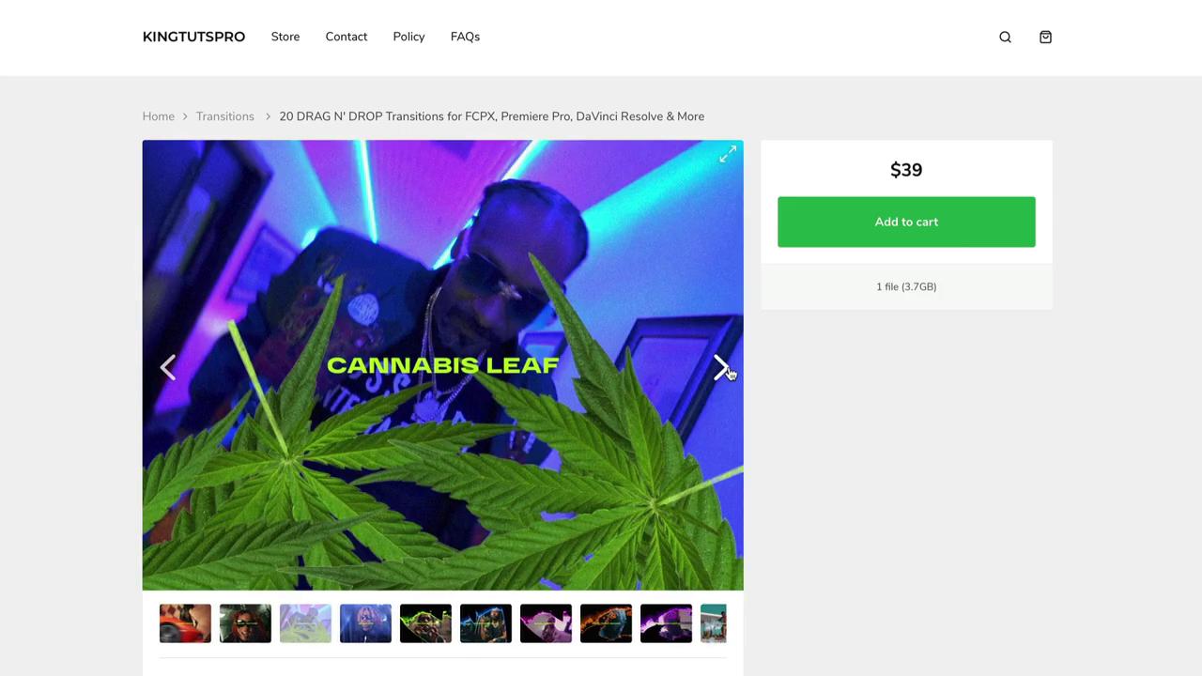
# - Continue through the transitions pack's preview images and look over the rest of its store page
pyautogui.click(723, 369)
pyautogui.scroll(-5, 729, 372)
pyautogui.scroll(5, 729, 372)
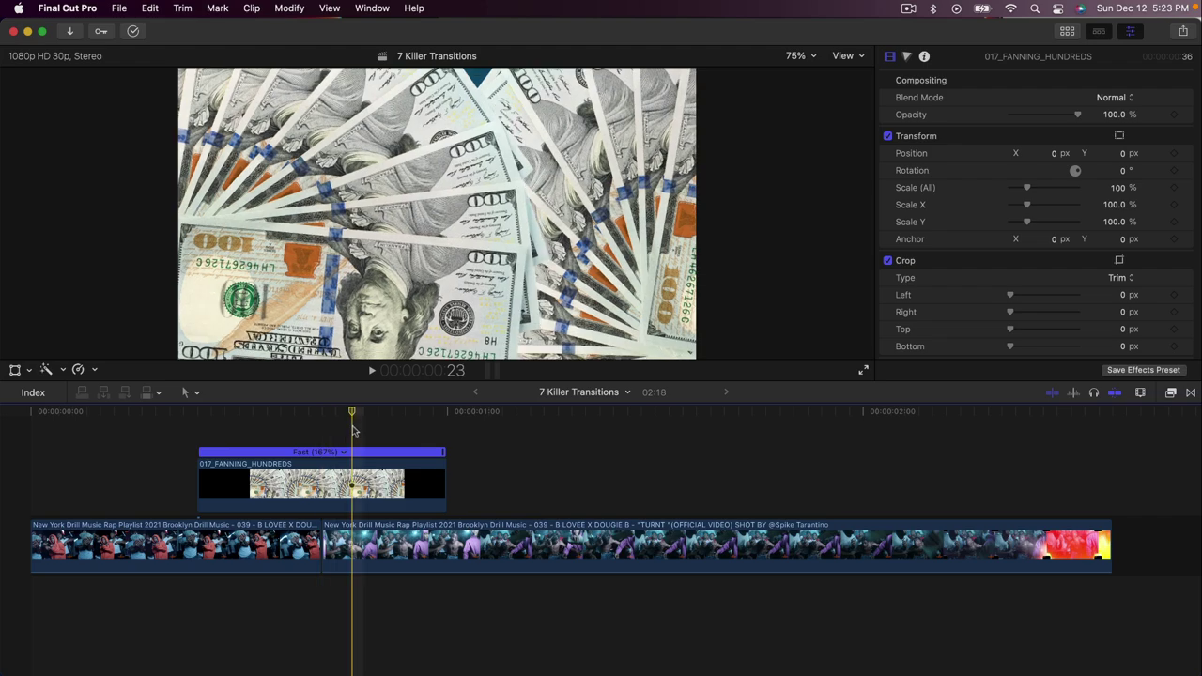
# - Back in Final Cut Pro, delete the 017_FANNING_HUNDREDS overlay and play back the bare cut between the two clips
pyautogui.click(364, 477)
pyautogui.press('Delete')
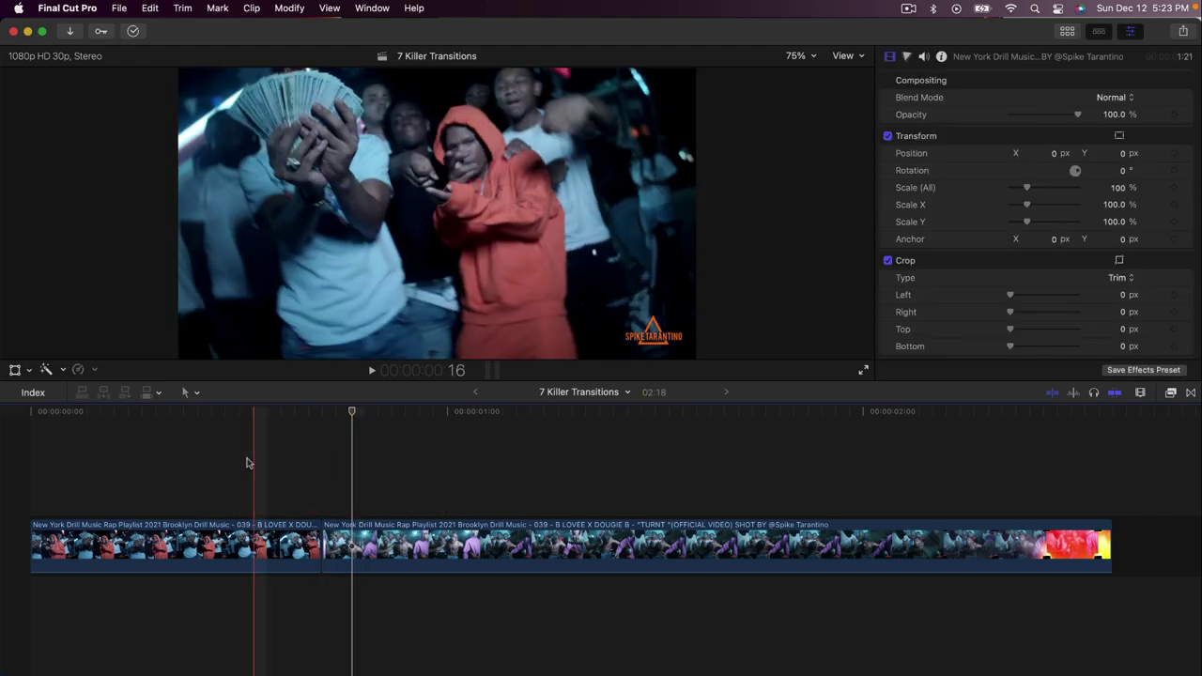
pyautogui.press('space')
pyautogui.press('space')
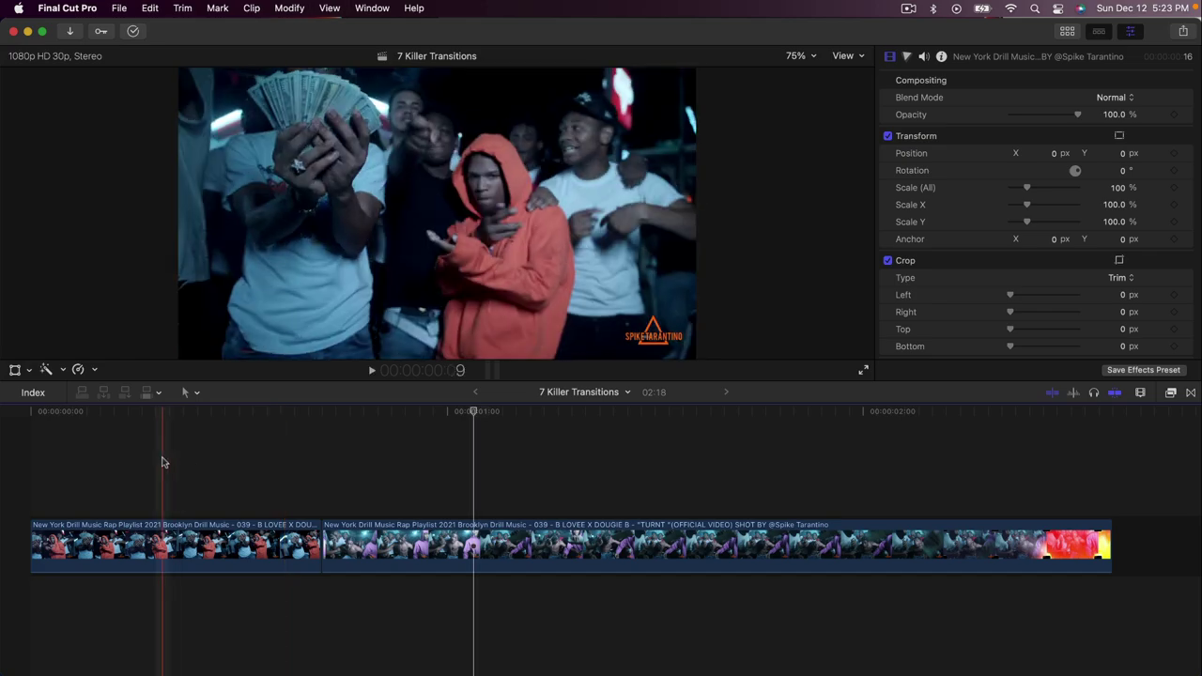
pyautogui.press('space')
pyautogui.press('space')
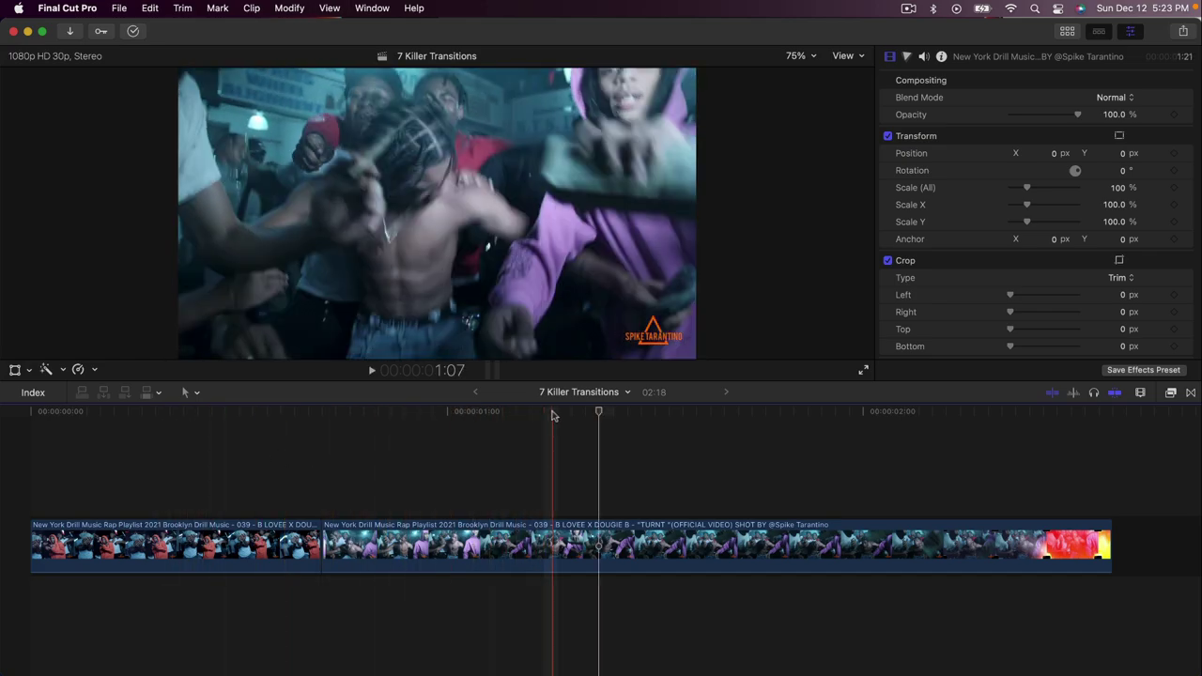
pyautogui.click(423, 451)
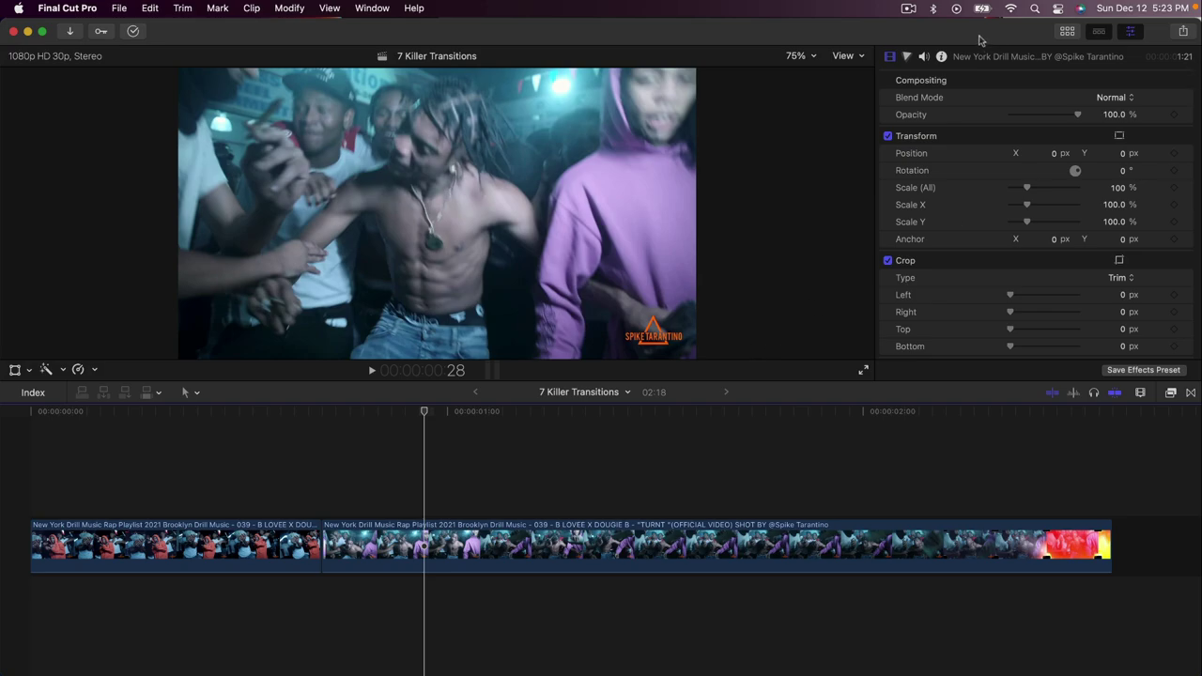
# - Place the 017_FANNING_HUNDREDS clip from the December 2021 event above the cut between the two clips and play it back
pyautogui.click(1059, 32)
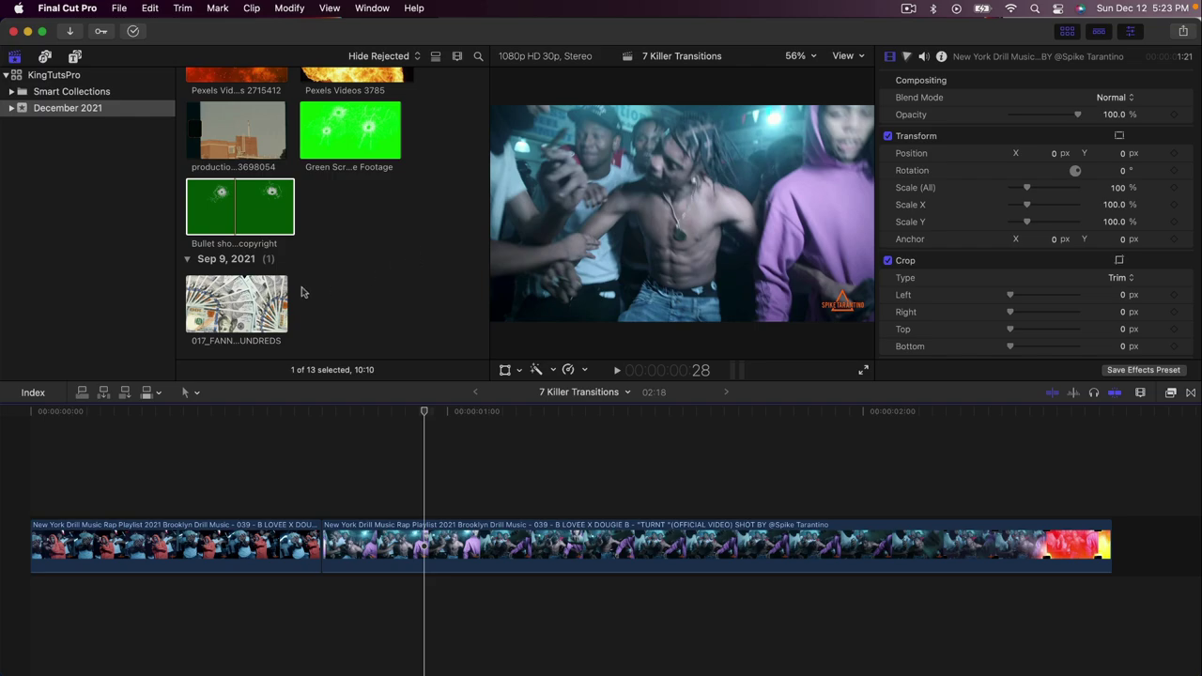
pyautogui.click(228, 298)
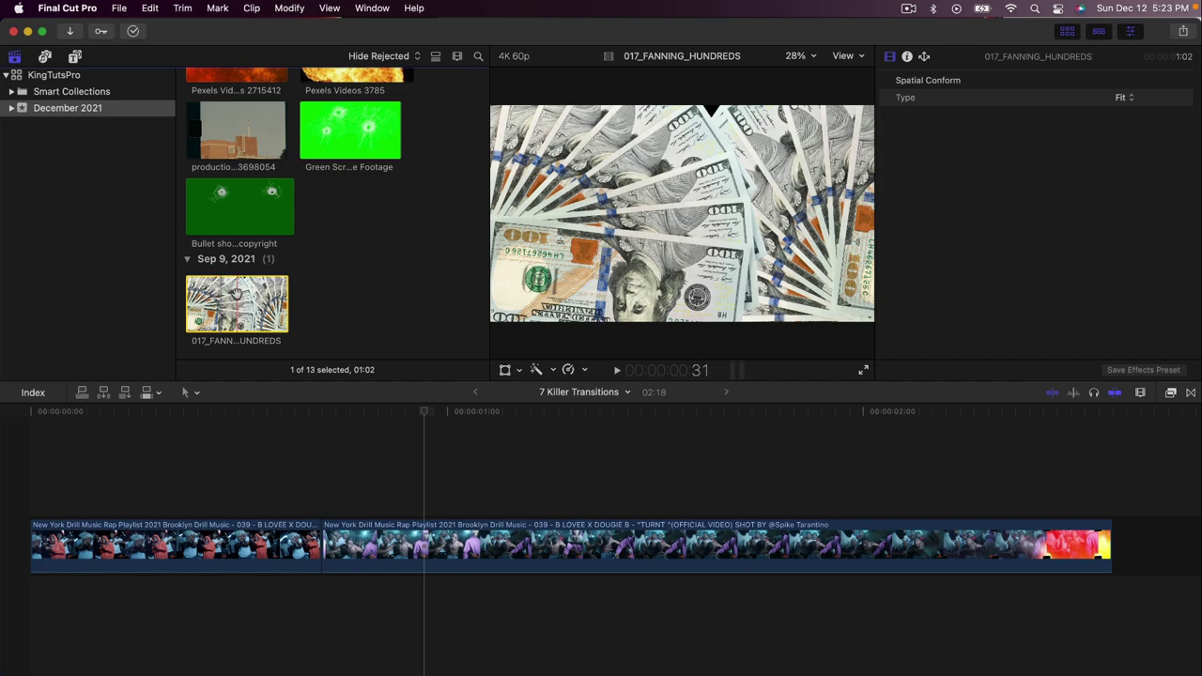
pyautogui.moveTo(234, 302); pyautogui.dragTo(128, 464)
pyautogui.click(297, 414)
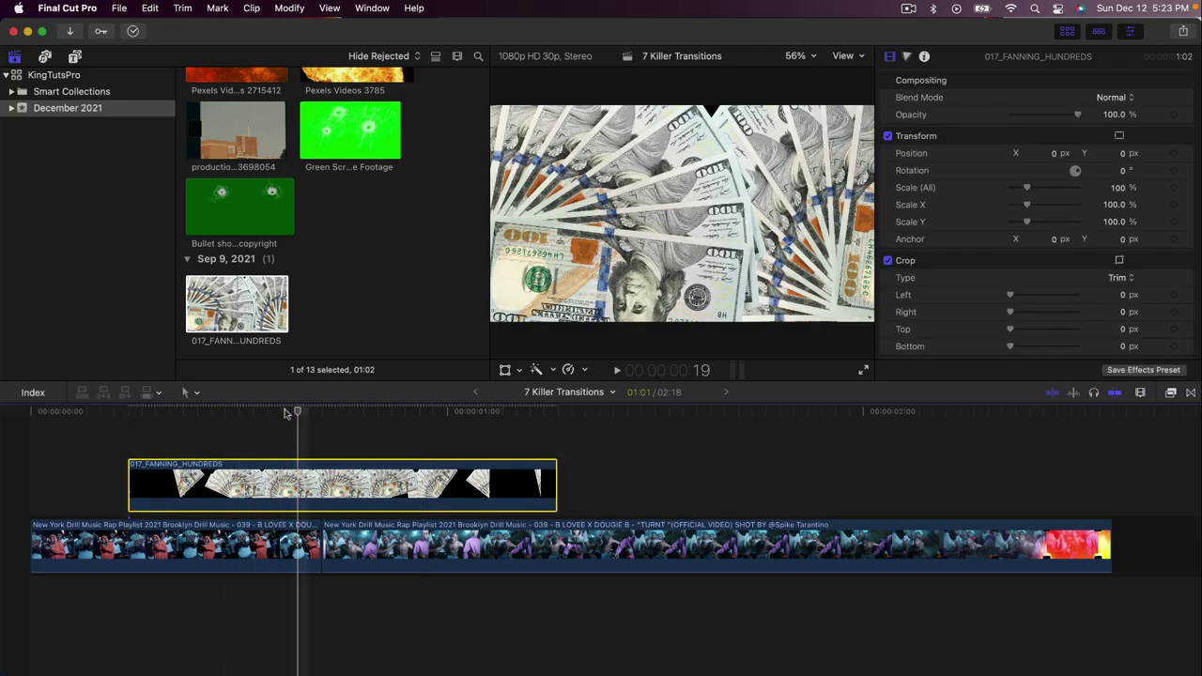
pyautogui.click(1067, 31)
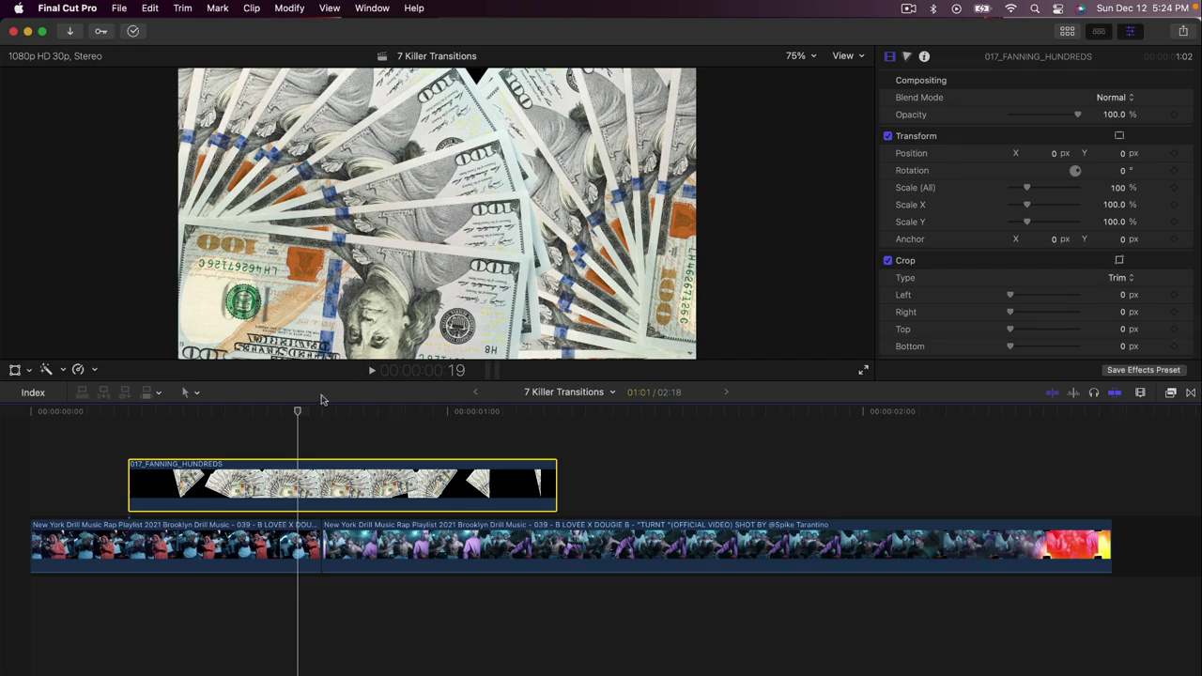
pyautogui.moveTo(297, 410); pyautogui.dragTo(103, 422)
pyautogui.press('space')
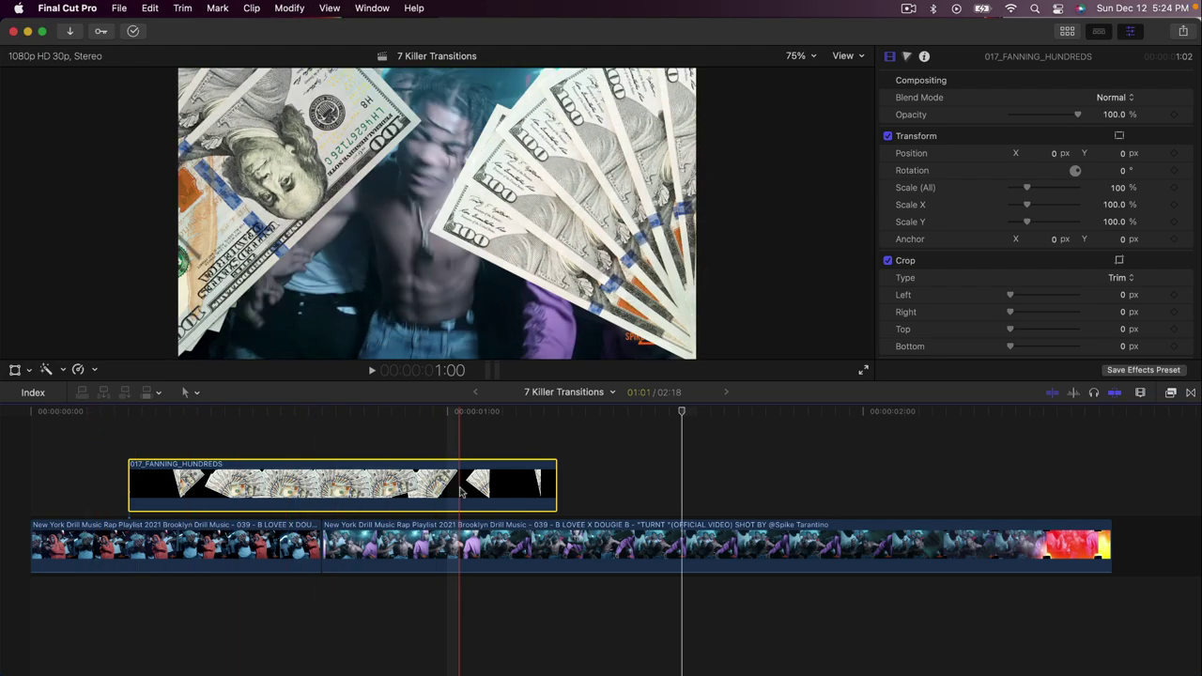
# - Speed up the 017_FANNING_HUNDREDS overlay to 180% and reposition it so the fanned bills cover the cut between the two clips
pyautogui.press('super+r')
pyautogui.moveTo(557, 452); pyautogui.dragTo(363, 455)
pyautogui.moveTo(263, 484); pyautogui.dragTo(349, 484)
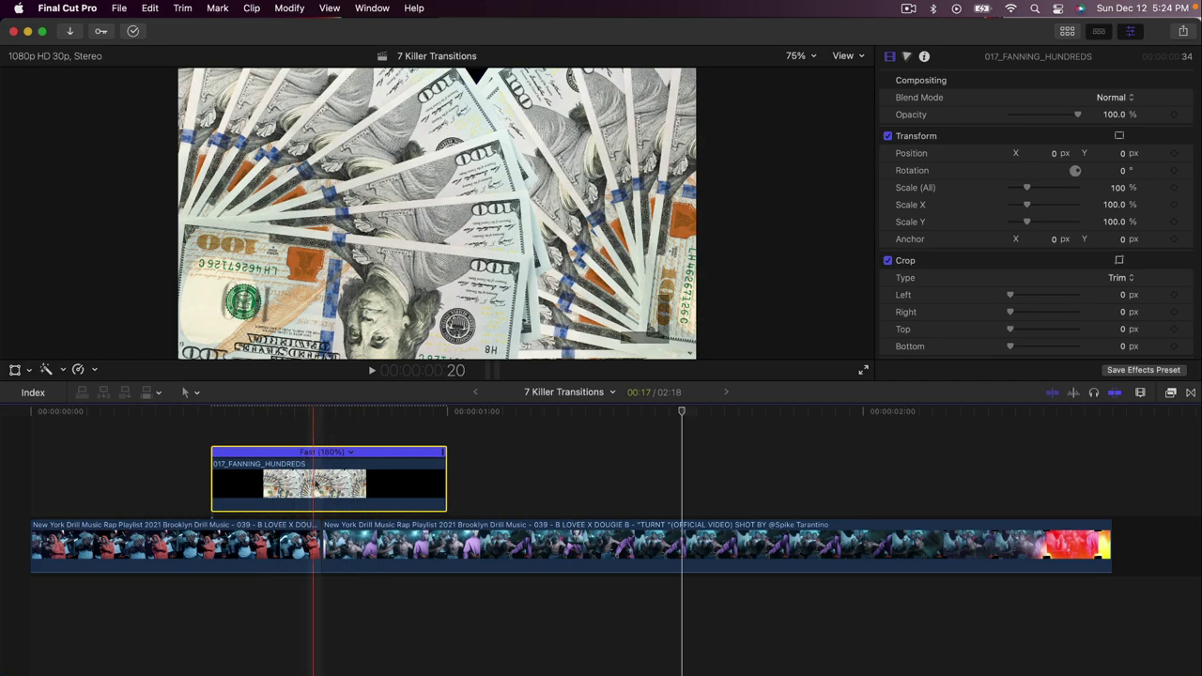
pyautogui.moveTo(331, 623); pyautogui.dragTo(272, 562)
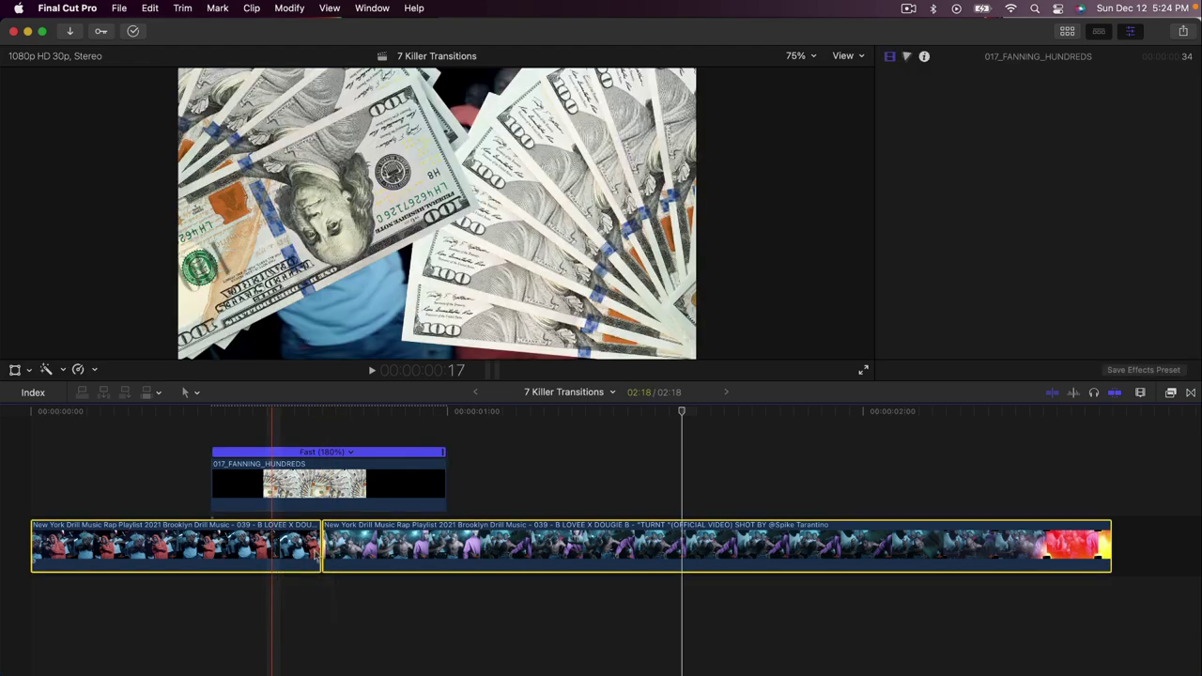
pyautogui.moveTo(348, 500); pyautogui.dragTo(348, 496)
# - Play back the sped-up money transition and check the frames before, after and at the cut under the overlay
pyautogui.press('space')
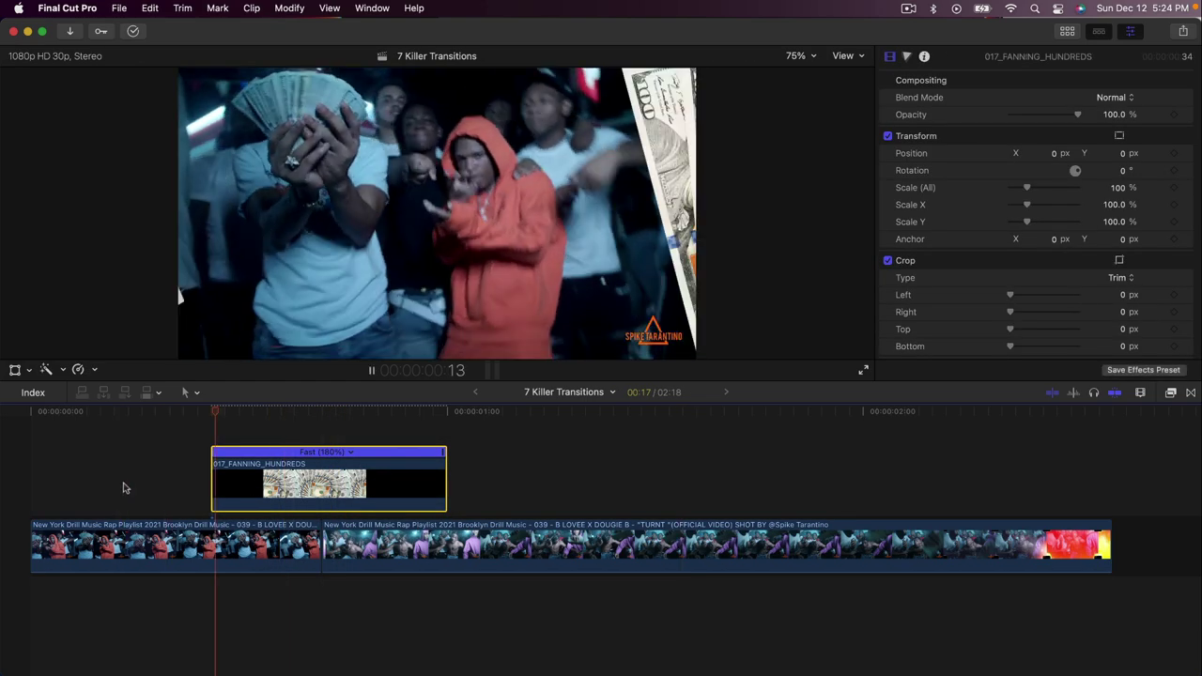
pyautogui.press('space')
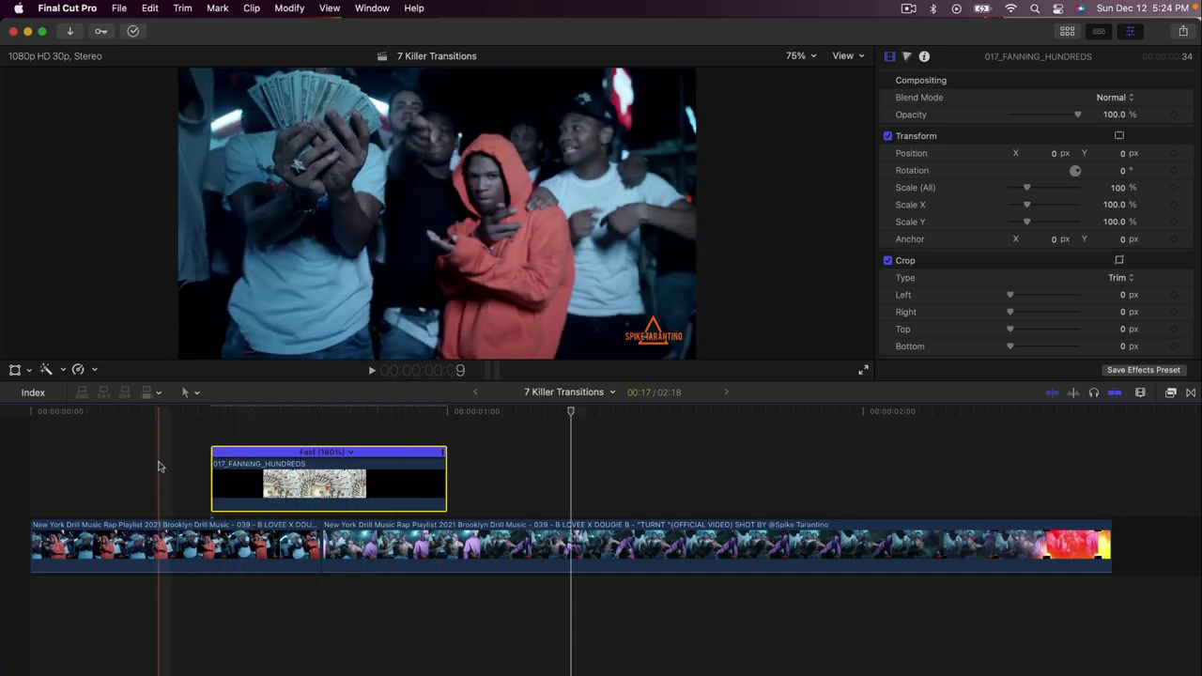
pyautogui.click(181, 412)
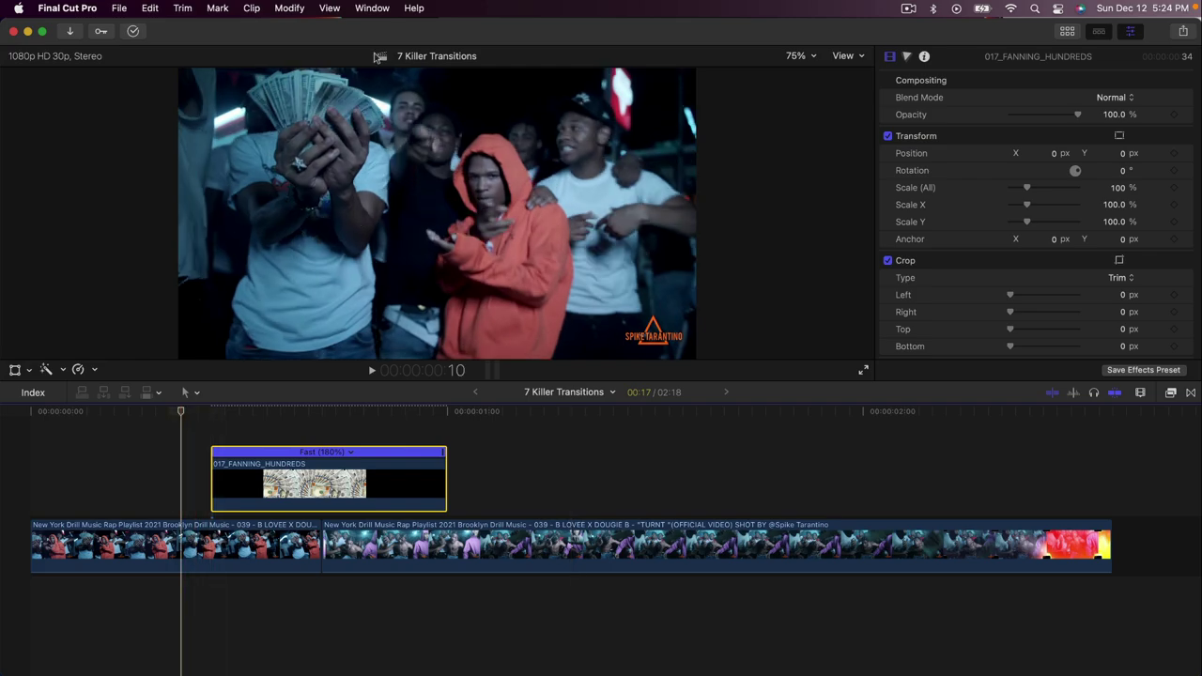
pyautogui.click(404, 411)
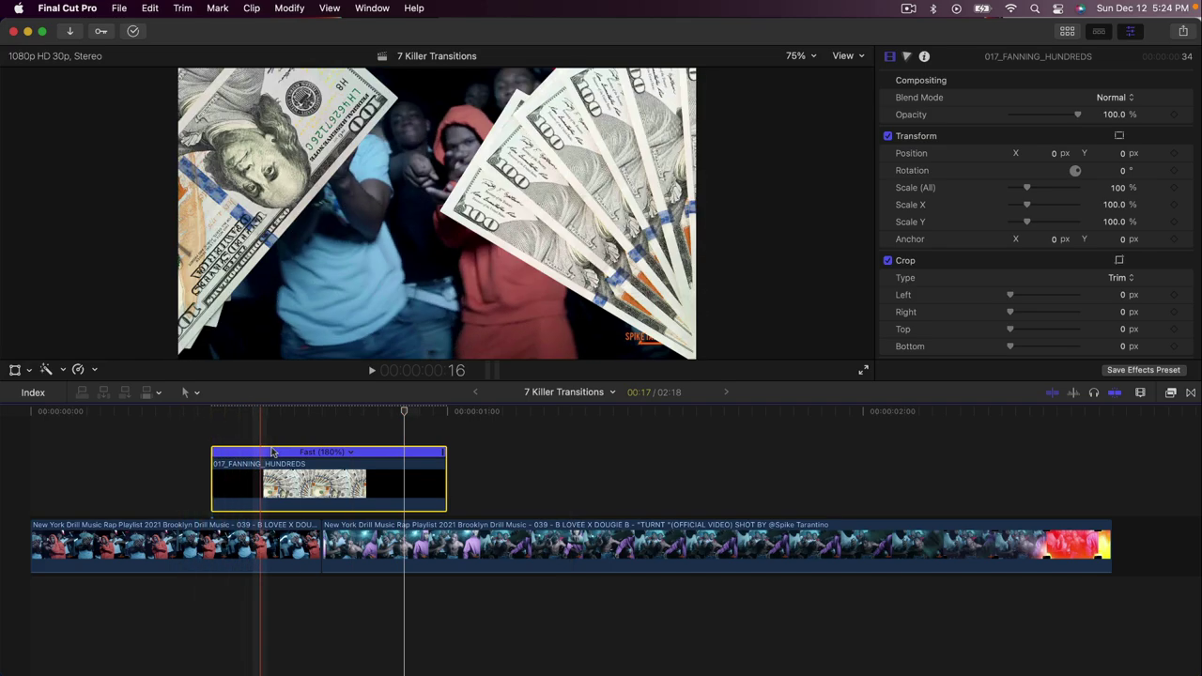
pyautogui.click(297, 413)
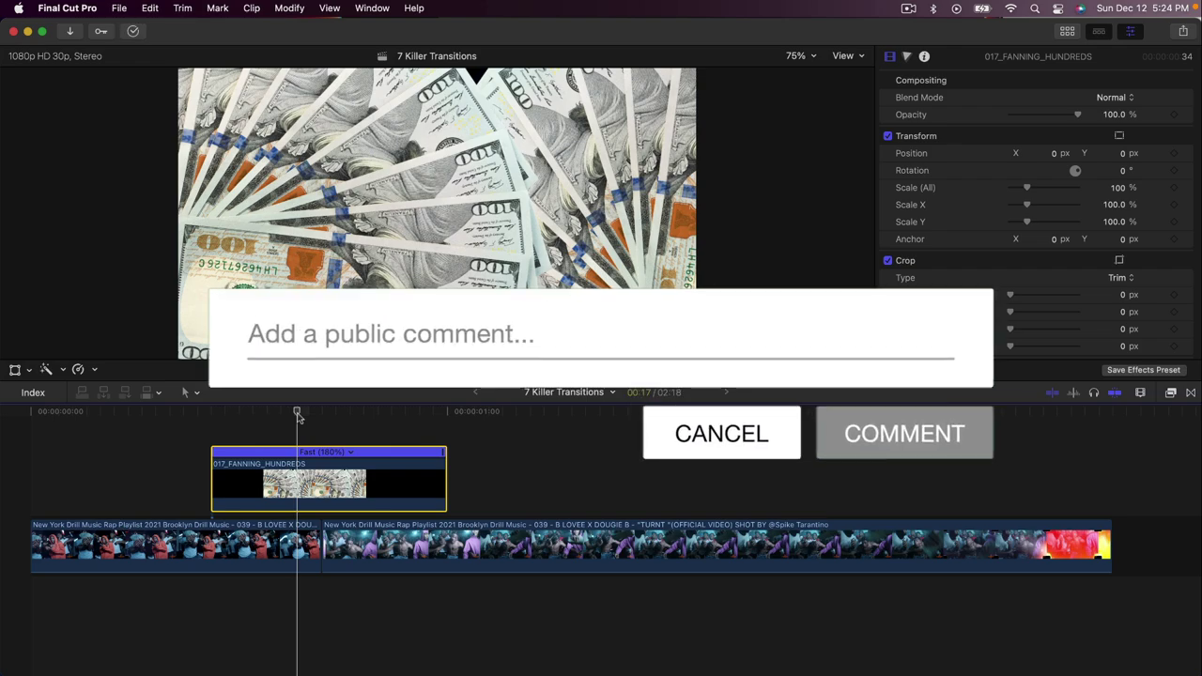
pyautogui.moveTo(298, 413); pyautogui.dragTo(320, 413)
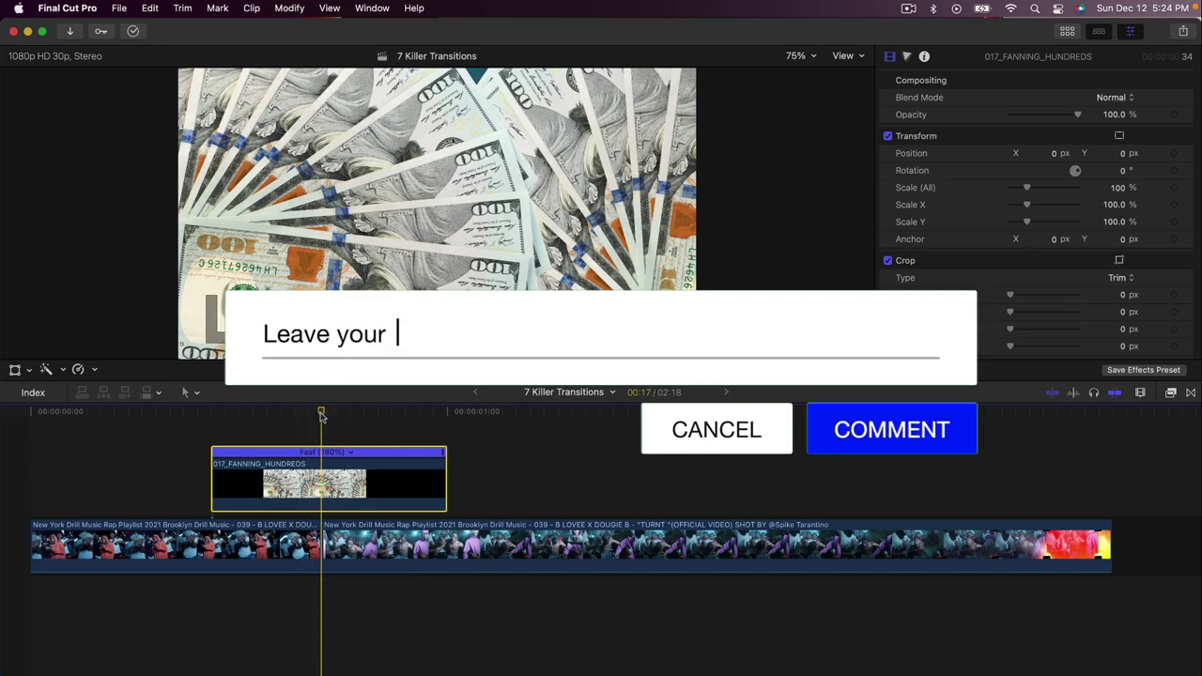